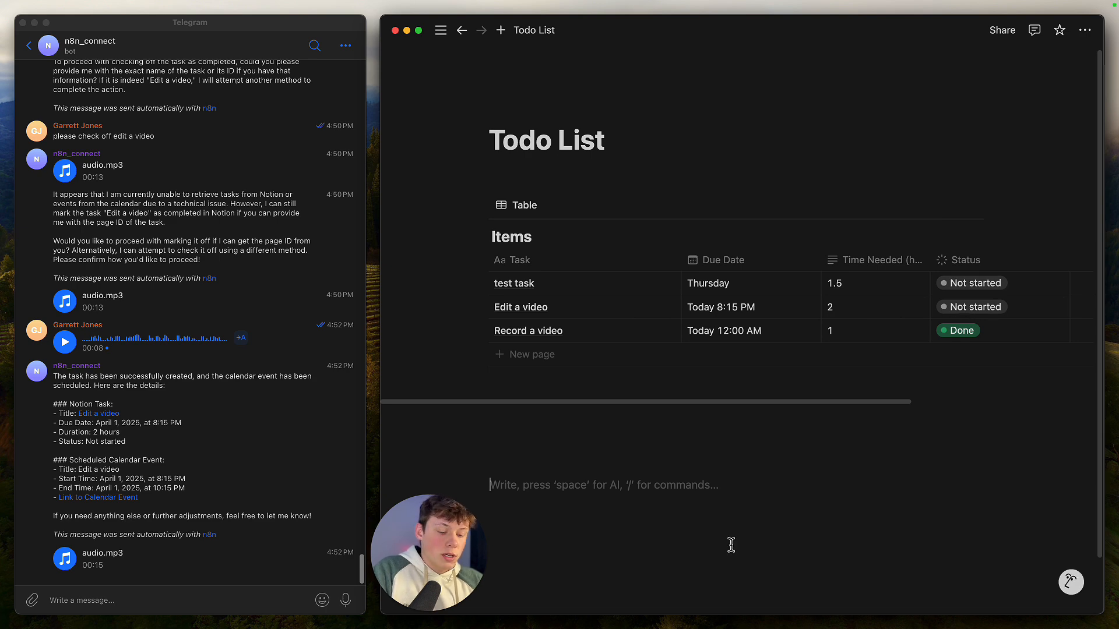
- Switch to Google Calendar and compare the "Edit a video" event with the task details in the n8n_connect bot's reply
key(alt+Tab)
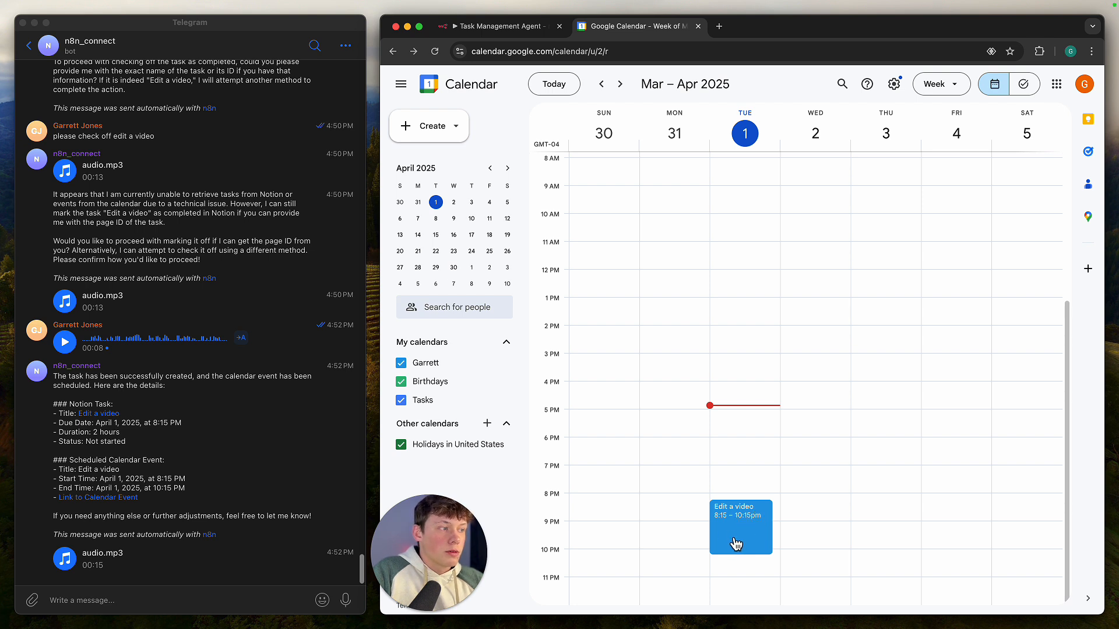
click(143, 600)
drag(75, 385, 99, 498)
click(186, 508)
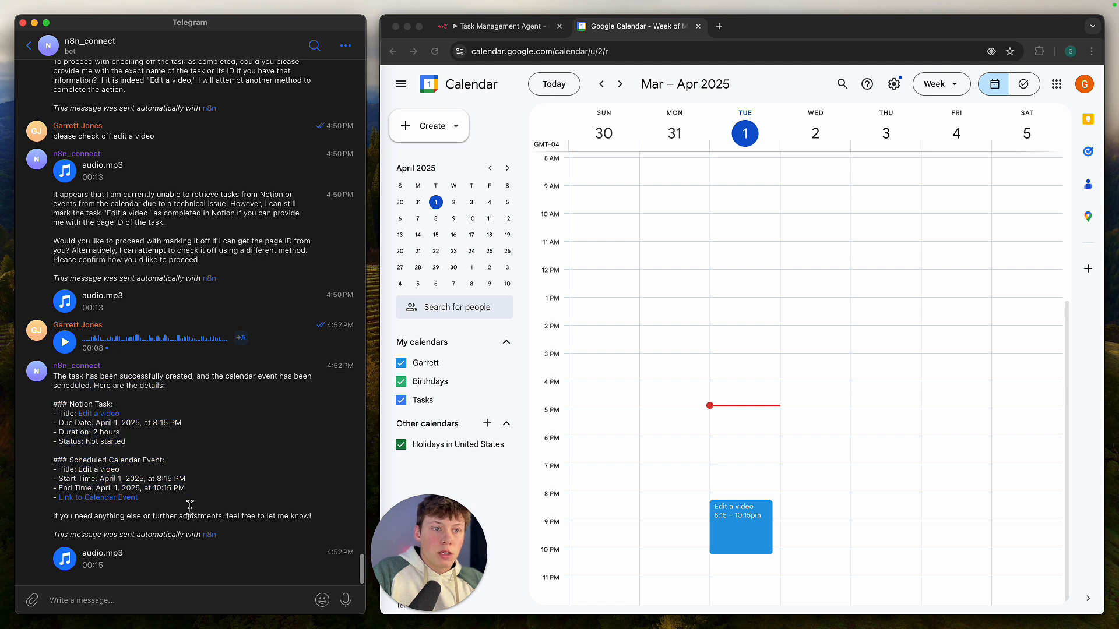
click(68, 561)
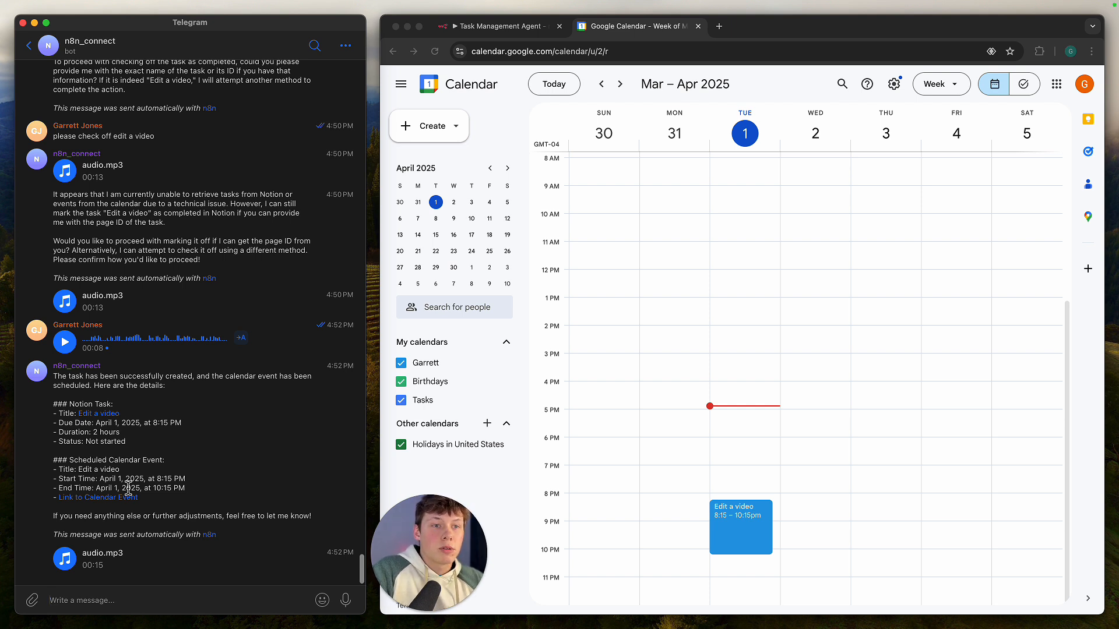
drag(62, 385, 100, 489)
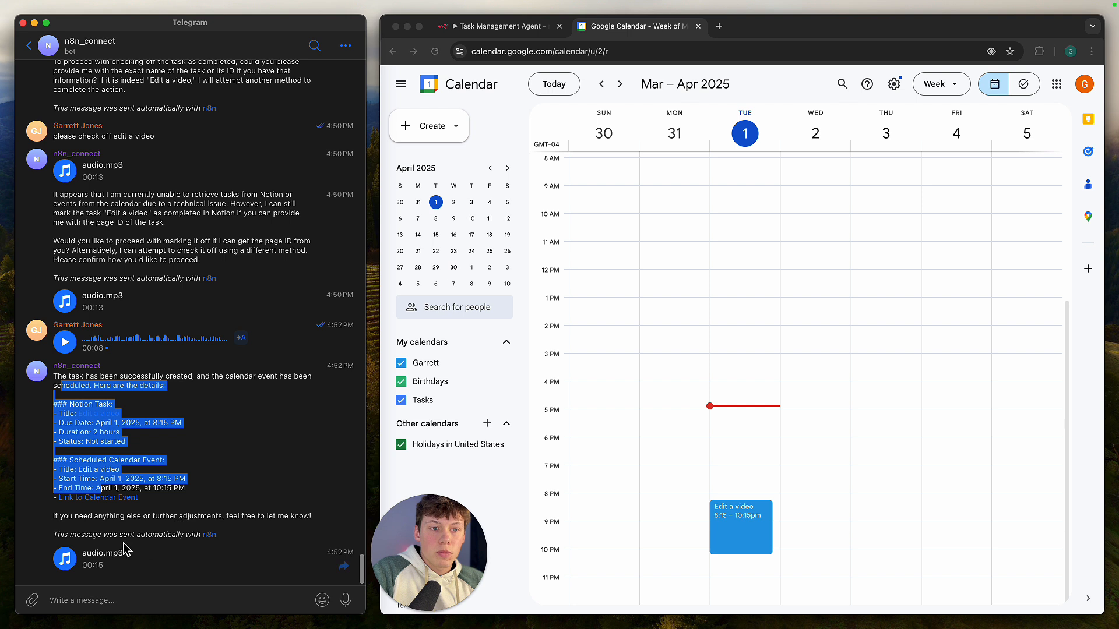
click(104, 527)
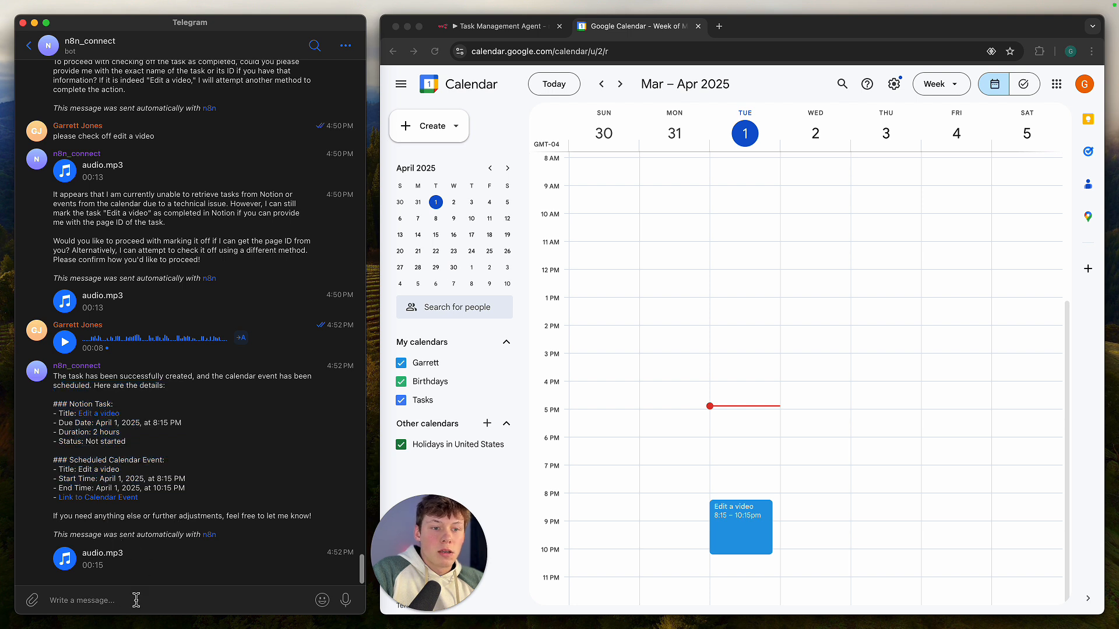
- Send the bot the message "please reschedule edit a video to start at 9pm and it should only take an hr and half"
scroll(148, 508, down, 2)
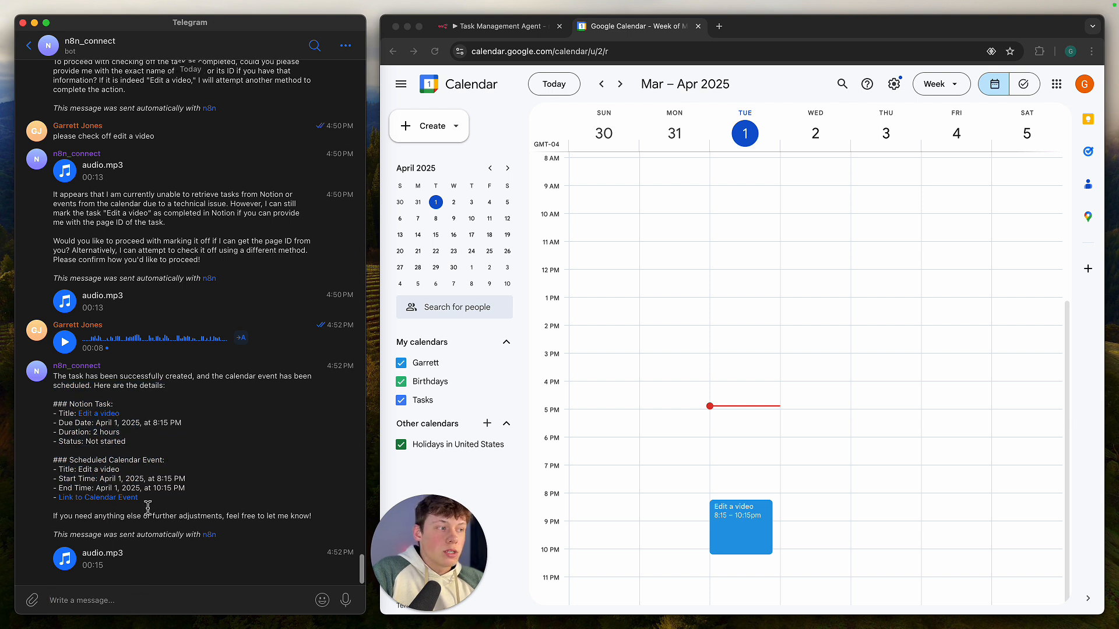
text(ple)
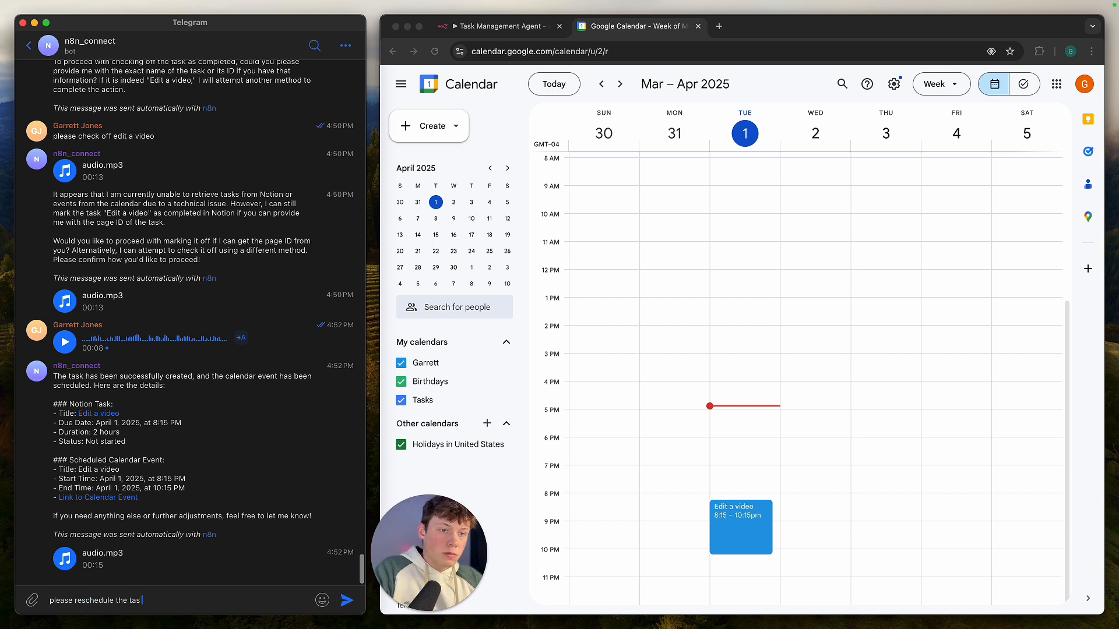
text(ase reschedule edit a video to start at 9pm and it should only take an)
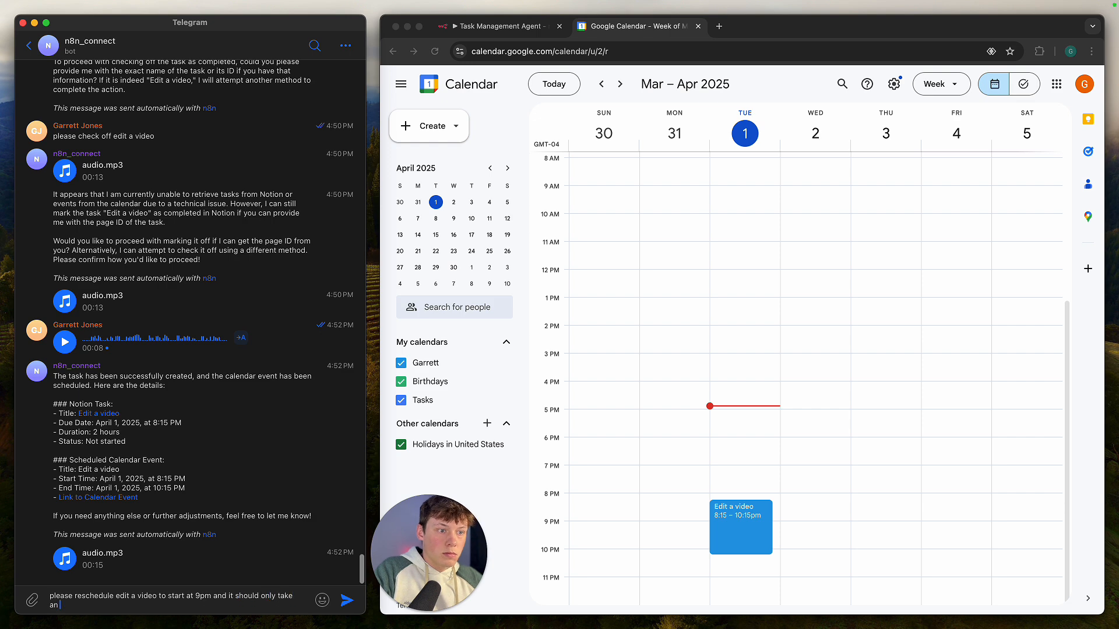
text( hr and half)
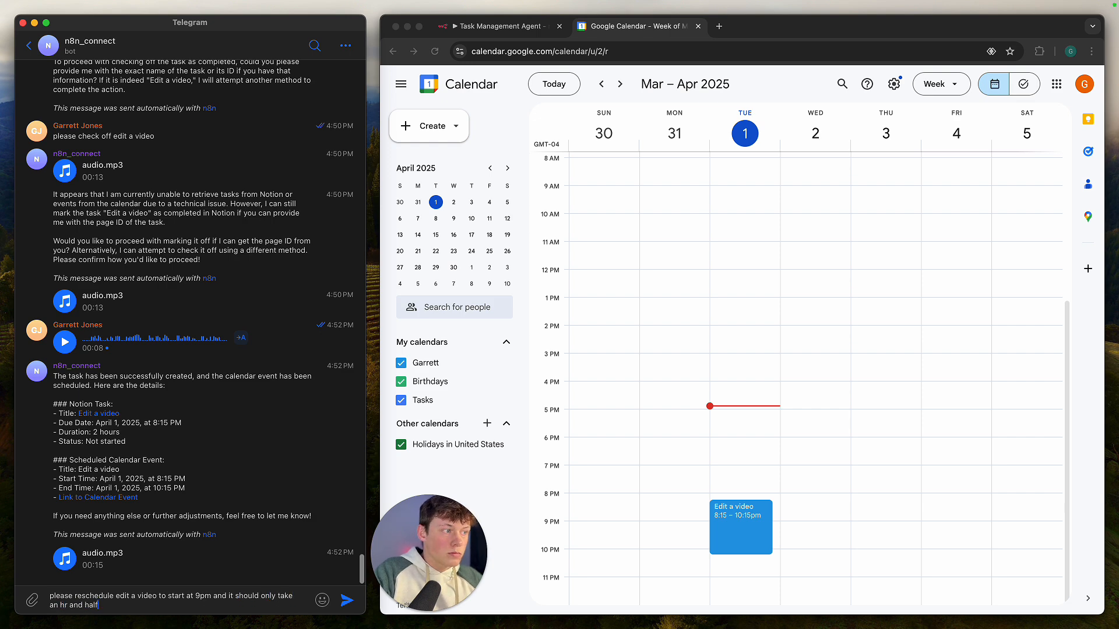
key(Return)
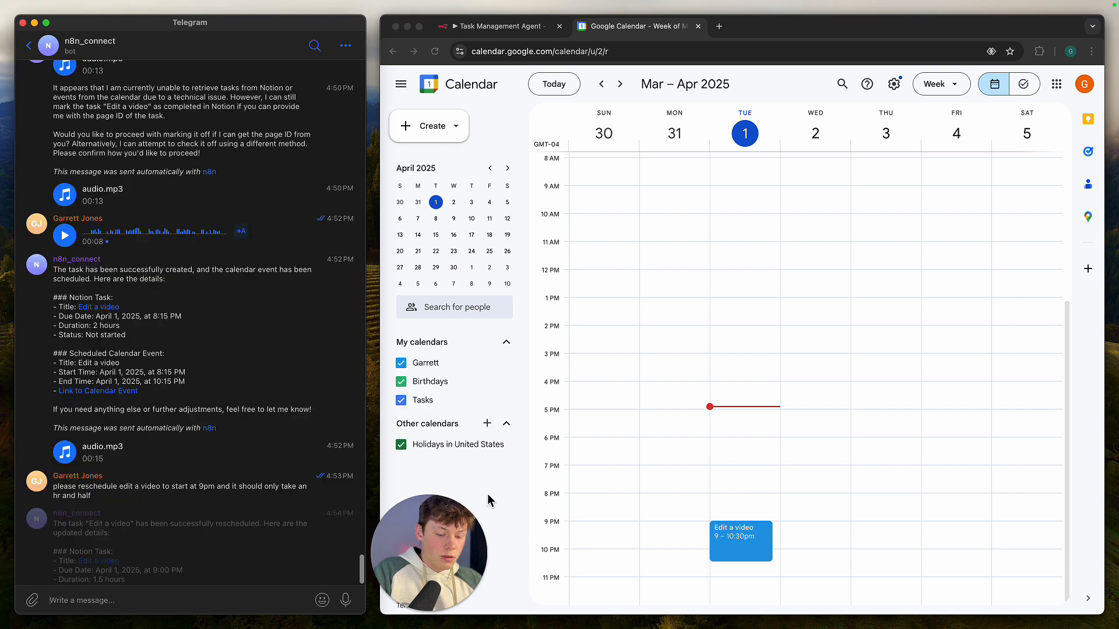
- Check the rescheduled task in the Notion Todo List and play part of the bot's latest audio reply in Telegram
key(alt+Tab)
key(alt+Tab)
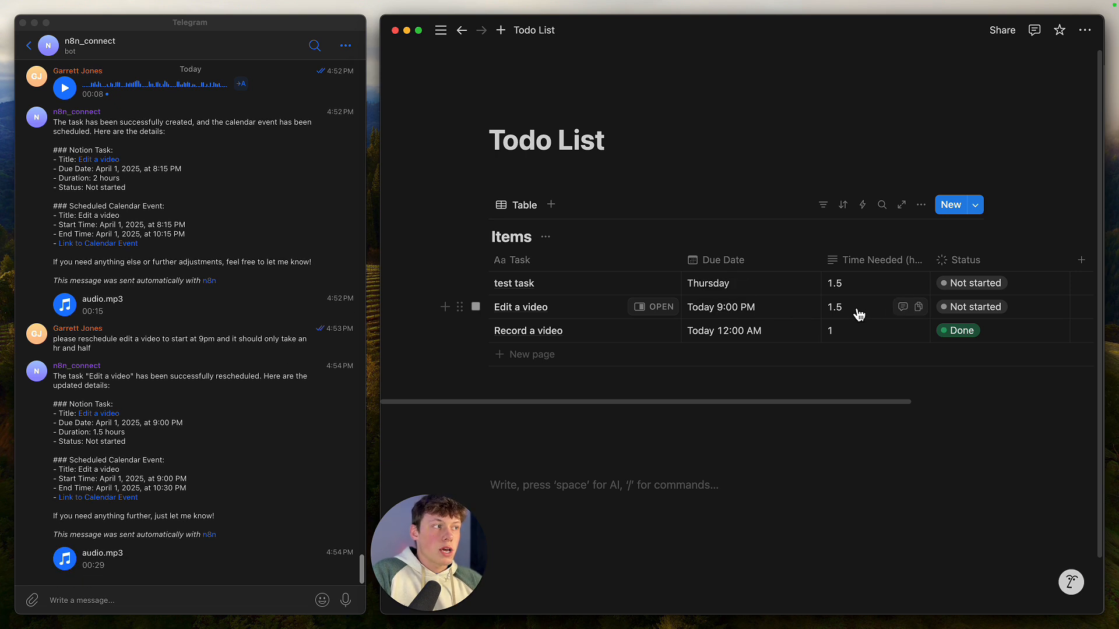
click(221, 592)
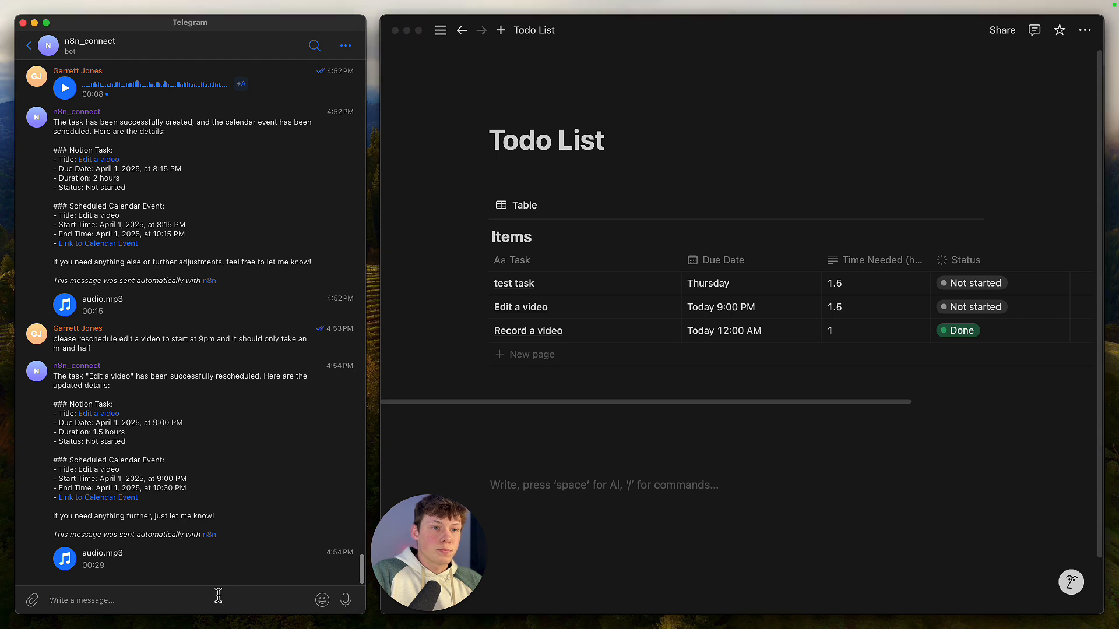
click(64, 559)
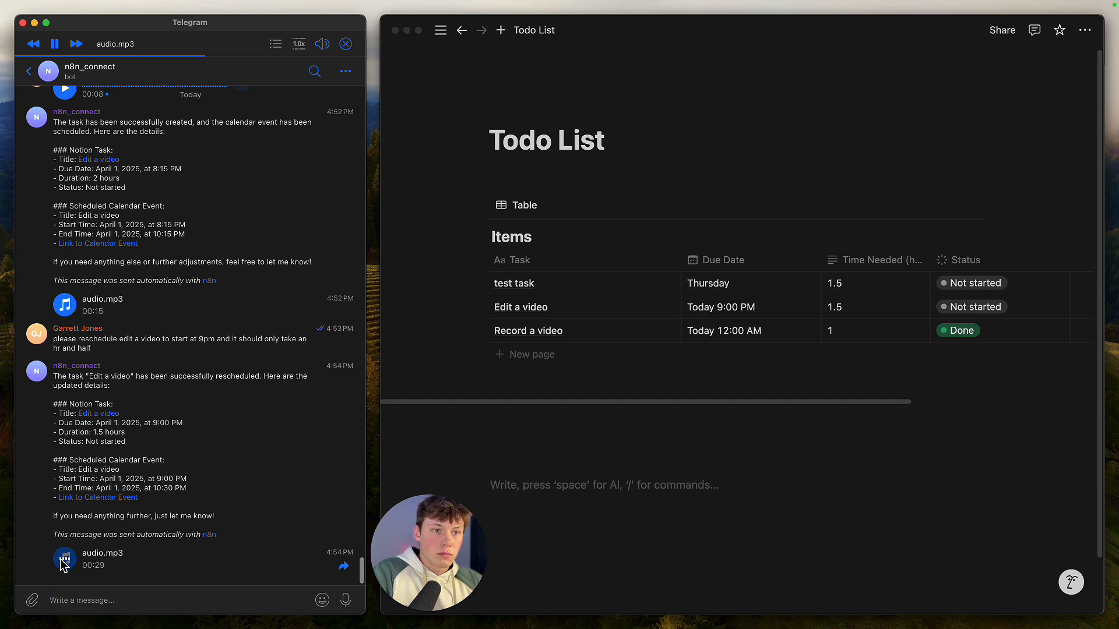
click(63, 564)
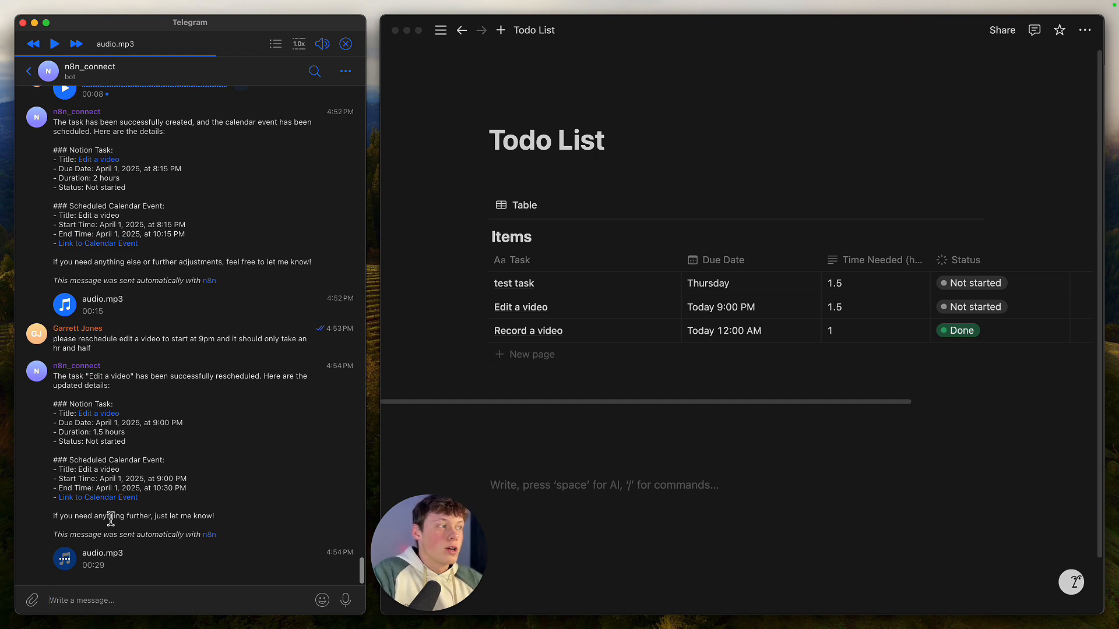
- Open the Notion task link and the calendar event link from the bot's latest reply to check the rescheduled entries
click(106, 415)
click(165, 358)
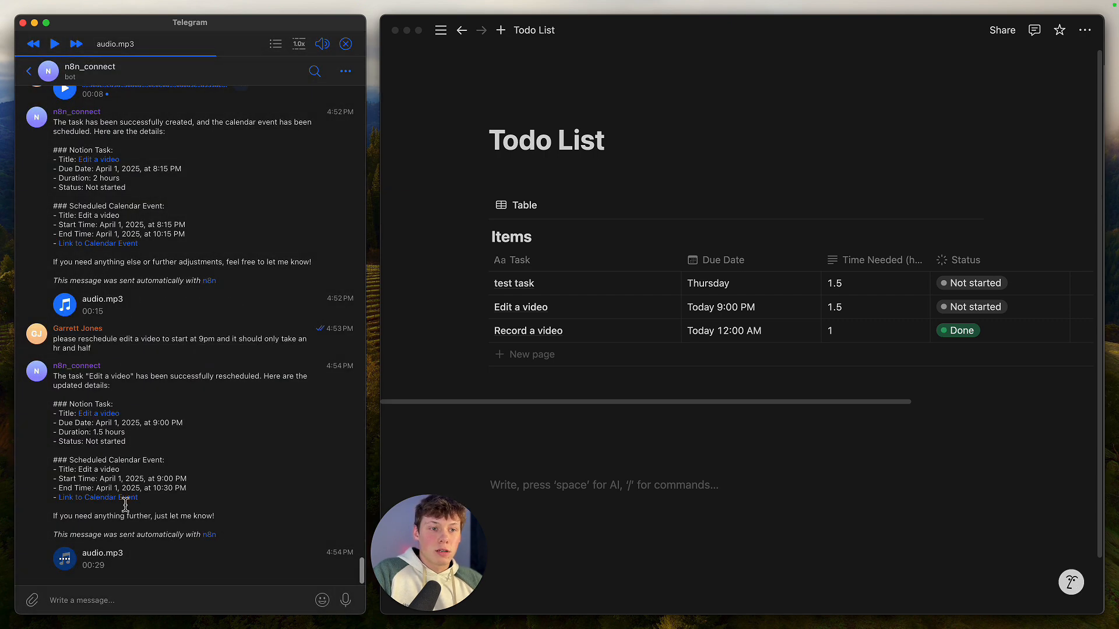
click(106, 415)
click(226, 358)
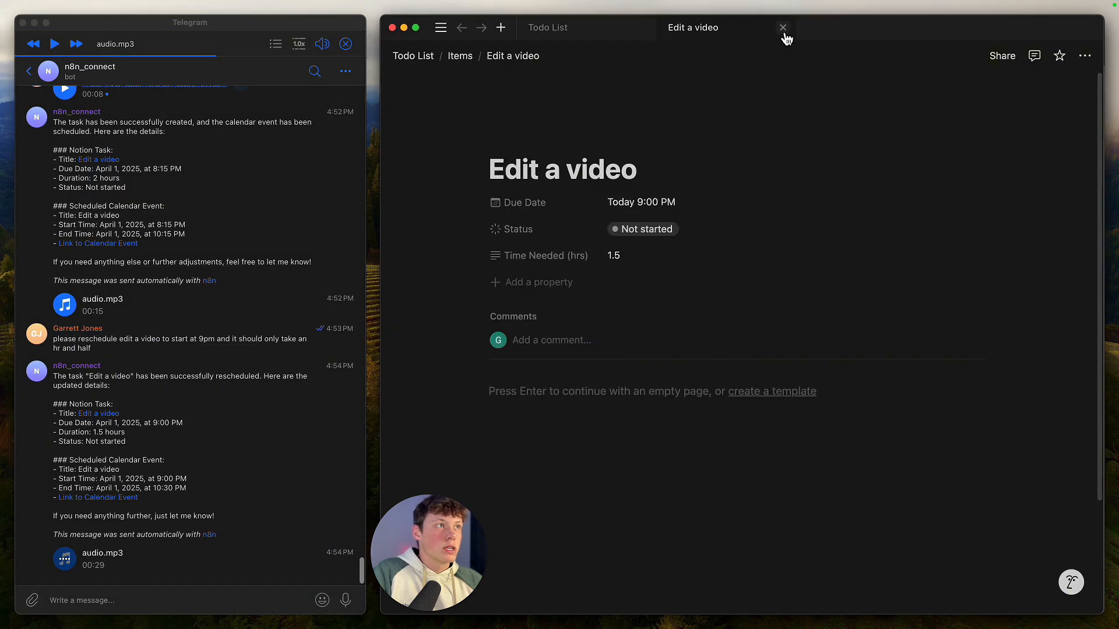
click(783, 29)
click(127, 506)
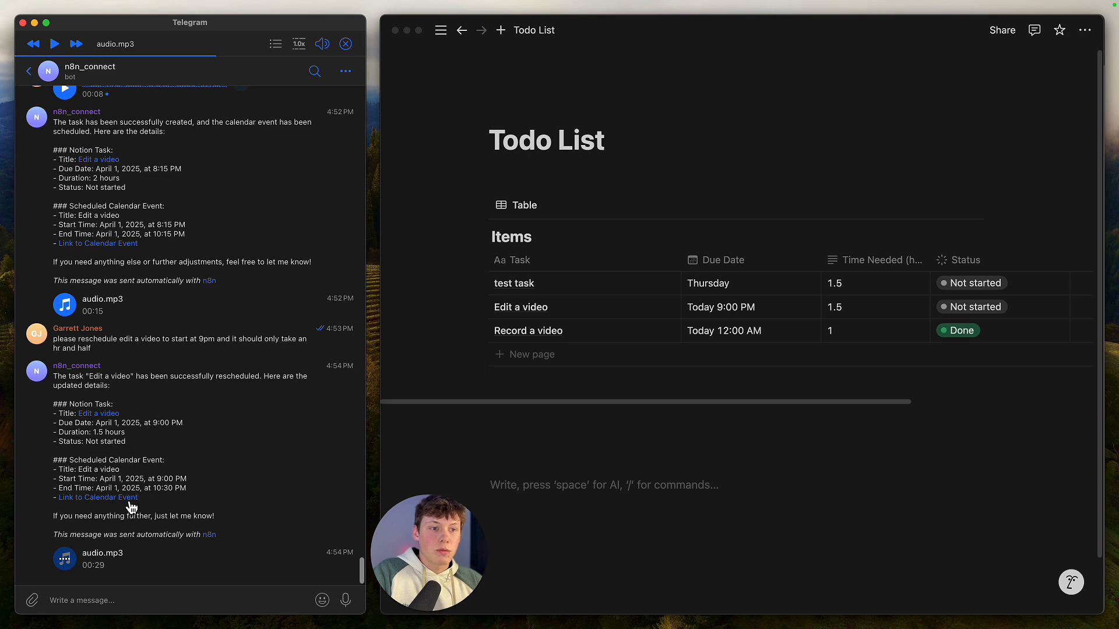
click(128, 498)
click(213, 366)
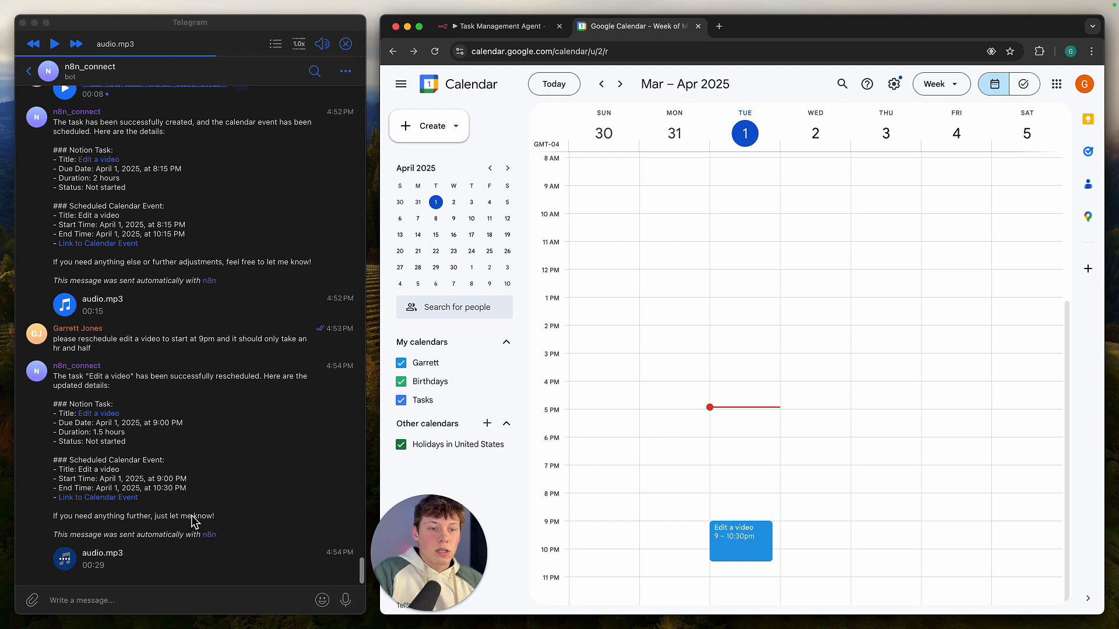
- Send the n8n_connect bot the message "please check off edit a video"
click(146, 601)
text(please )
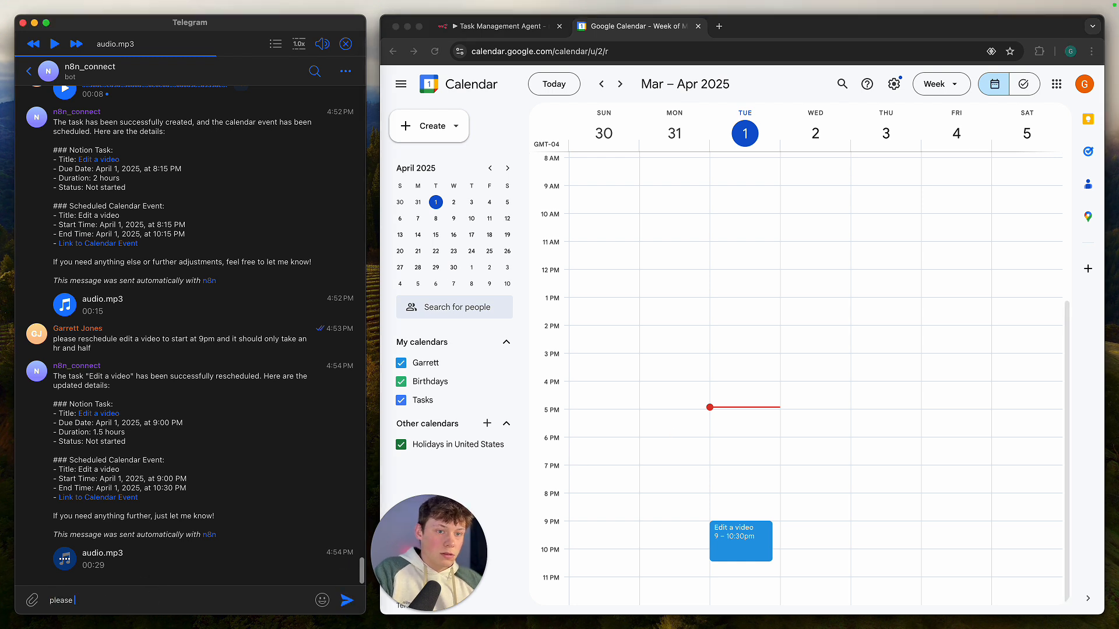
text(check off edit a )
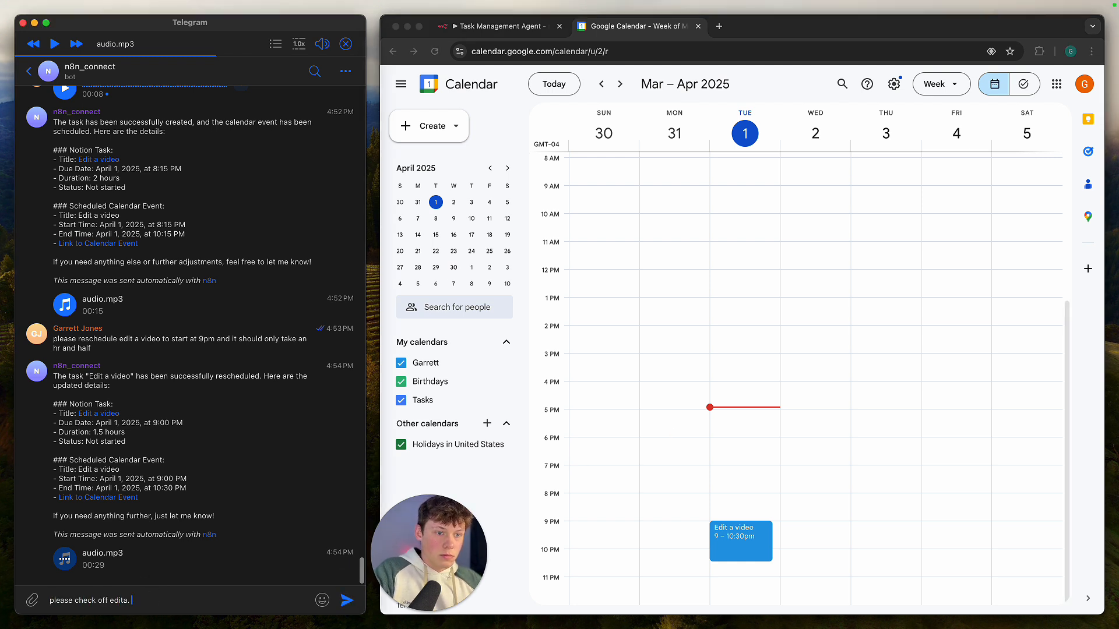
text(video)
key(Return)
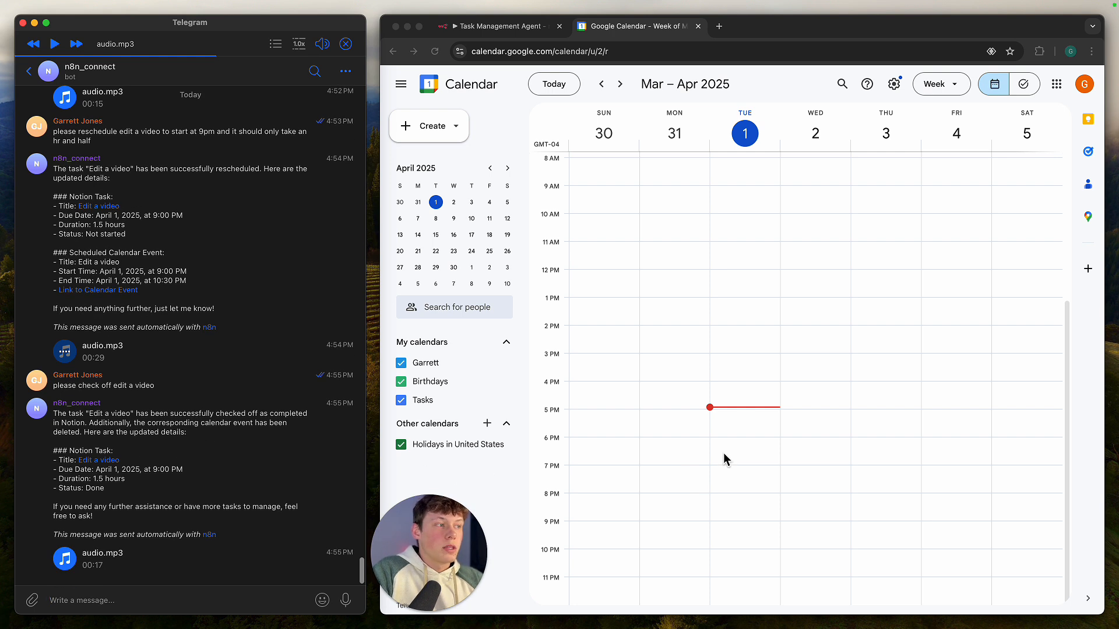
- Check the status of "Edit a video" in the Notion Todo List and read the bot's updated task details in Telegram
key(alt+Tab)
key(alt+Tab)
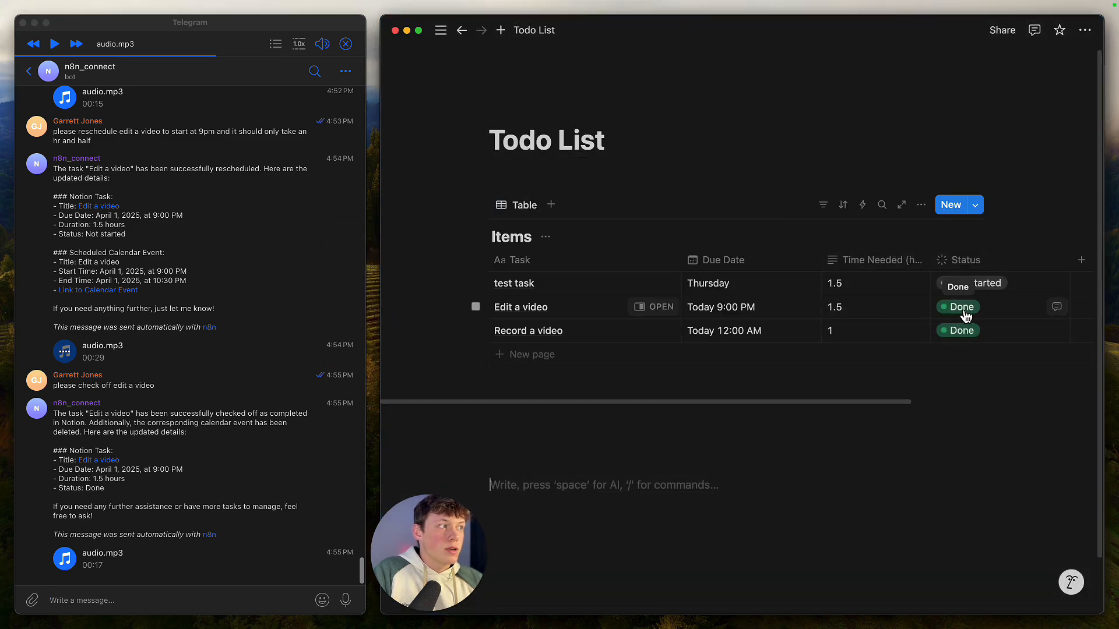
click(212, 480)
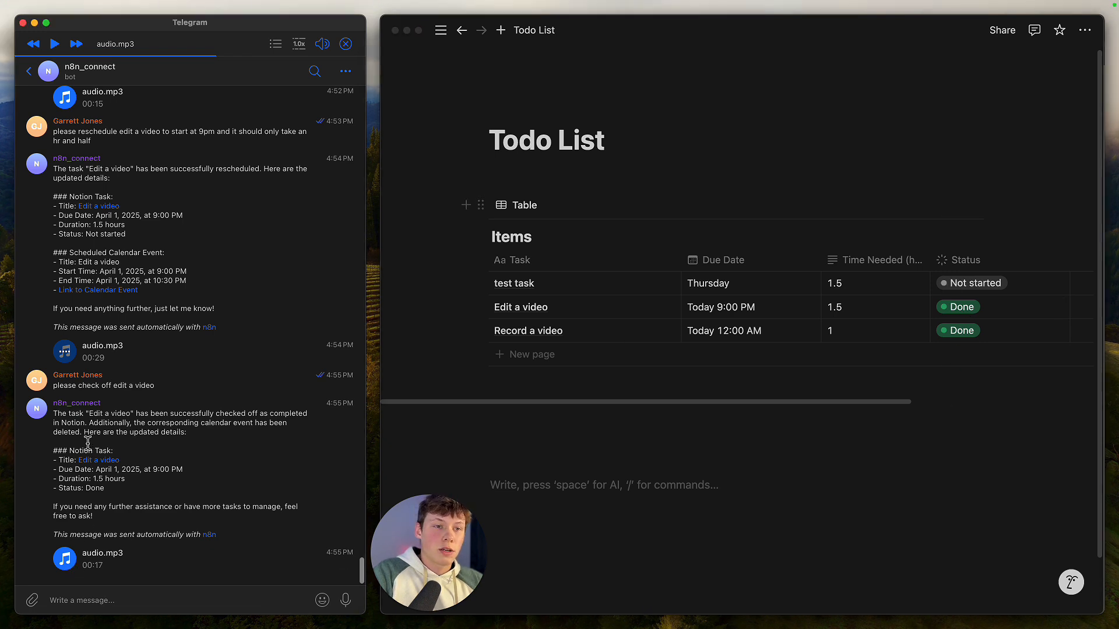
drag(69, 426, 129, 504)
click(130, 504)
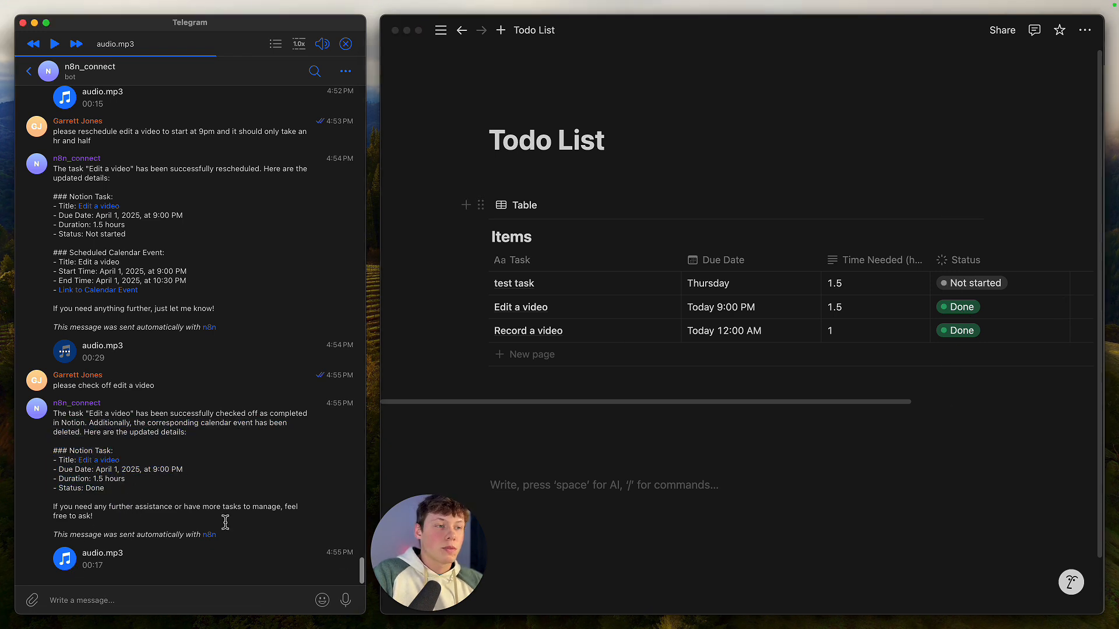
drag(79, 444, 102, 500)
click(126, 497)
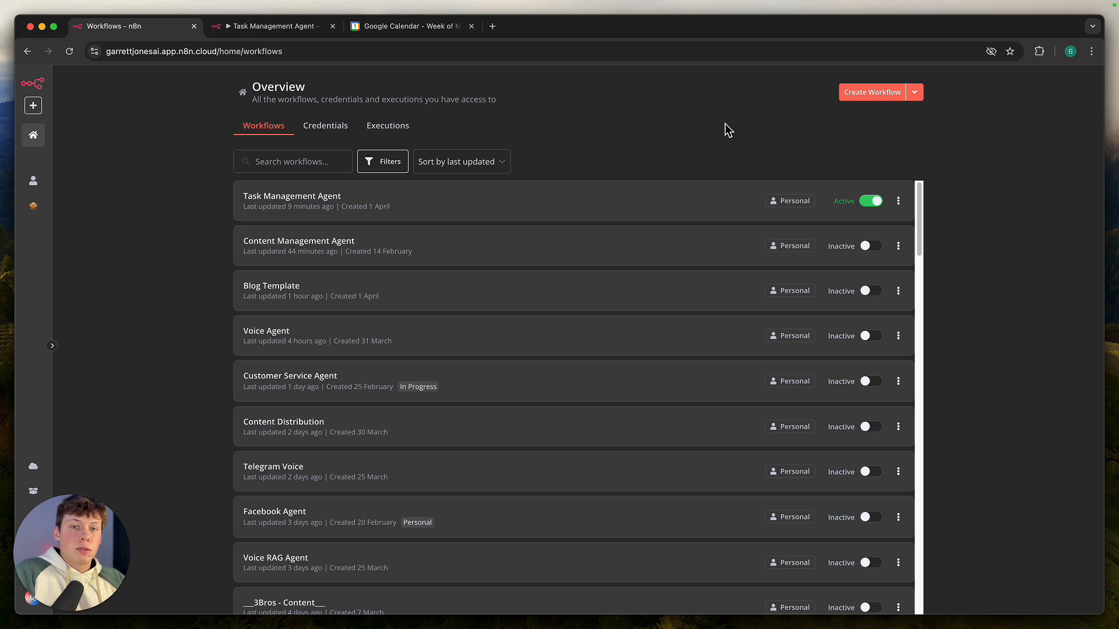
click(859, 102)
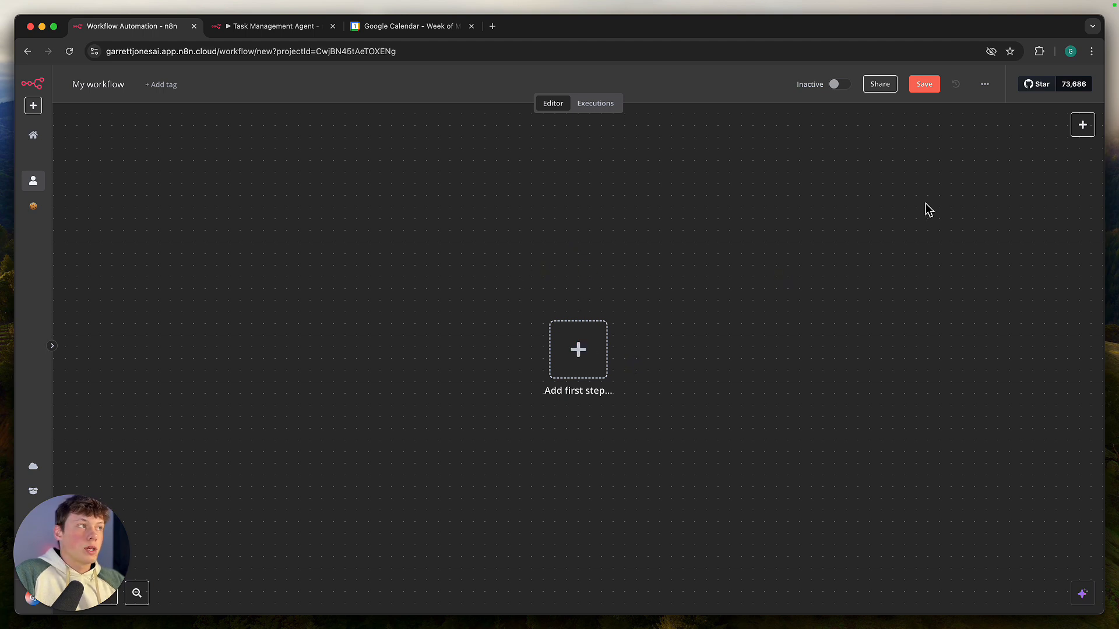
click(986, 85)
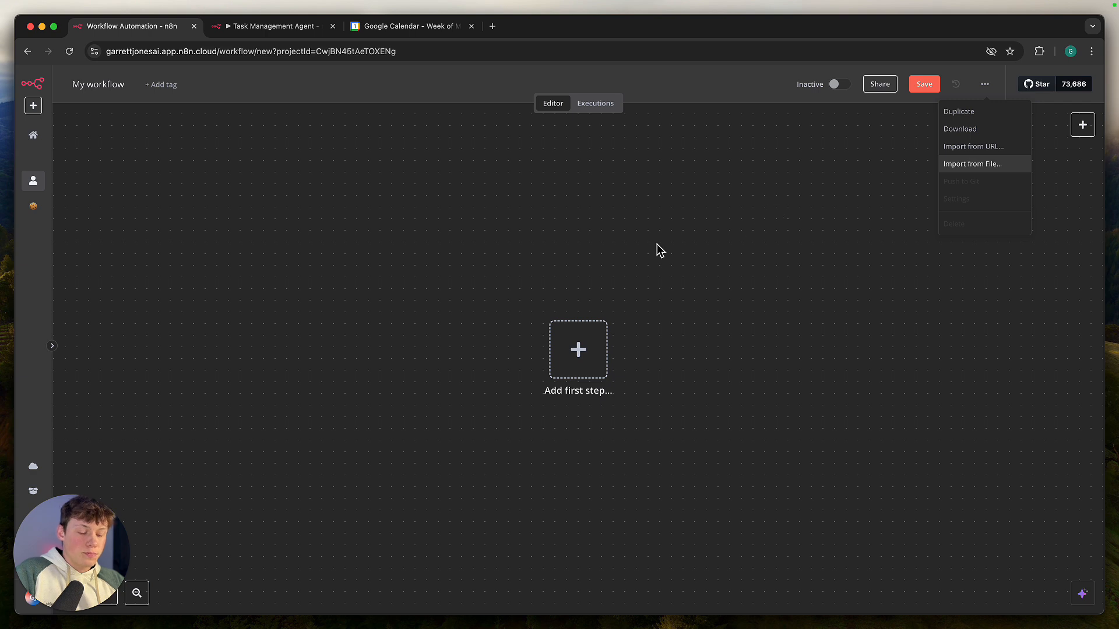
key(super+w)
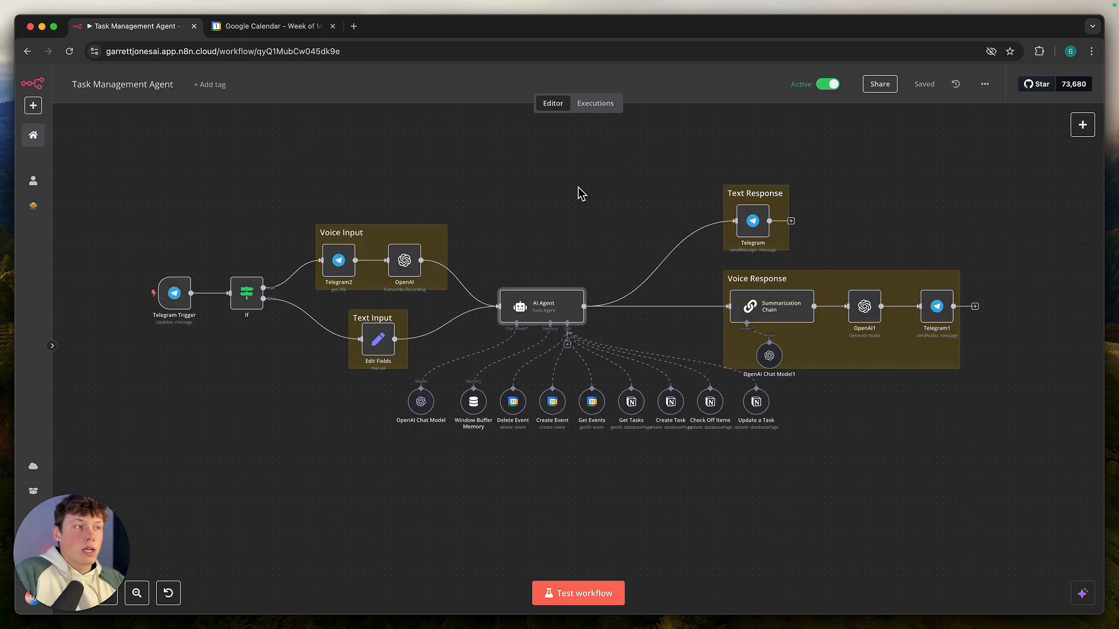
- Examine the start of the Task Management Agent workflow, covering the Telegram Trigger, the If node and the voice and text input branches
scroll(527, 224, up, 2)
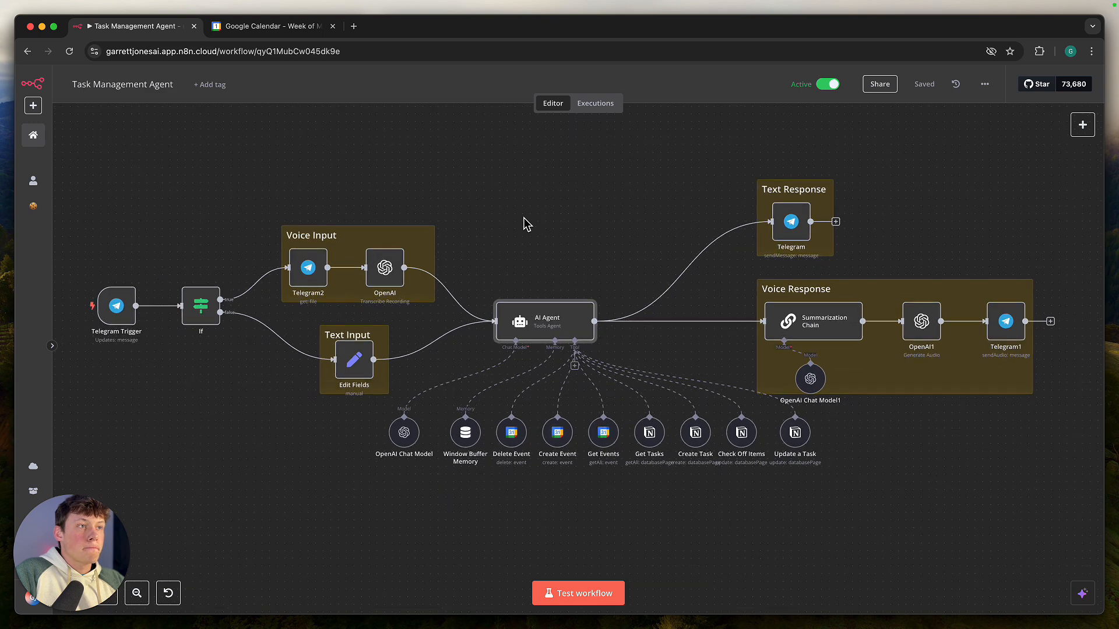
scroll(527, 224, left, 2)
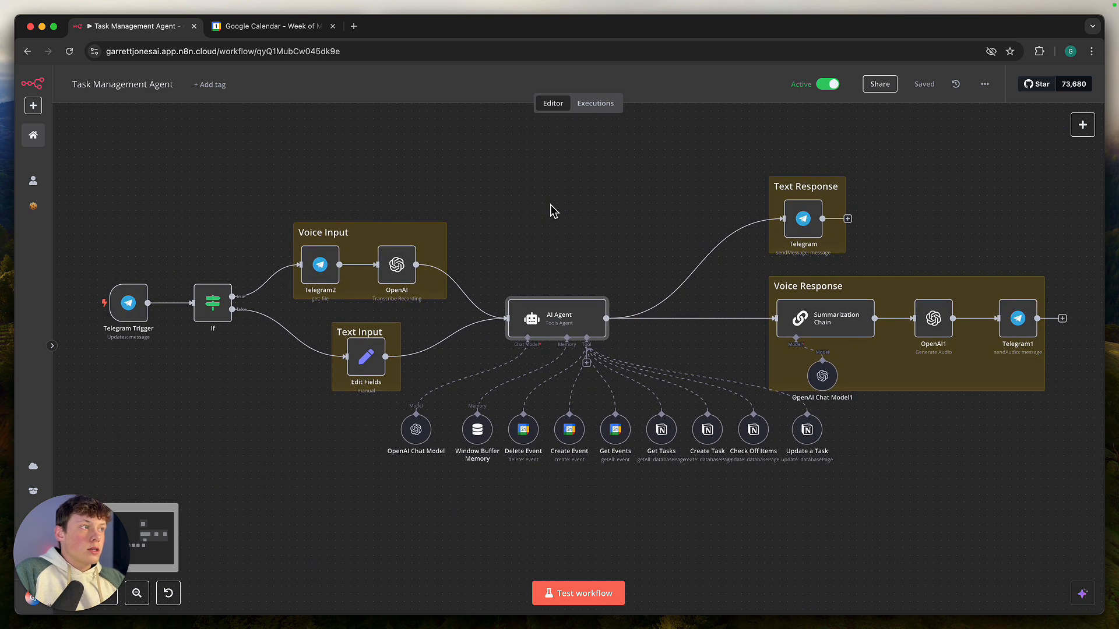
scroll(551, 210, left, 5)
scroll(554, 266, left, 2)
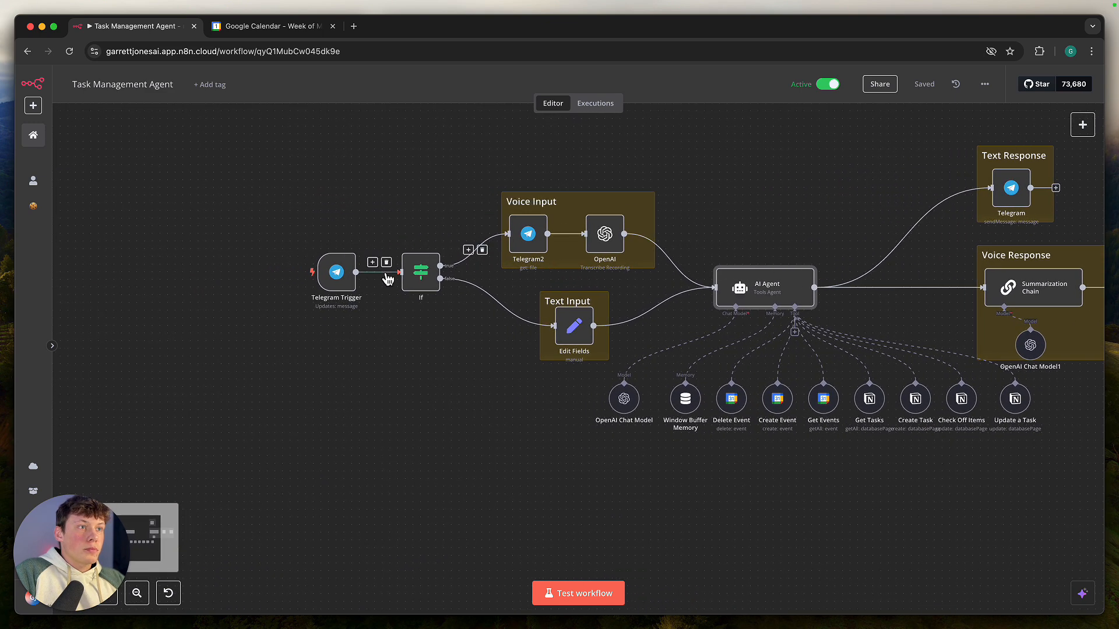
scroll(387, 279, up, 3)
scroll(389, 281, down, 2)
scroll(410, 285, left, 2)
scroll(403, 291, up, 3)
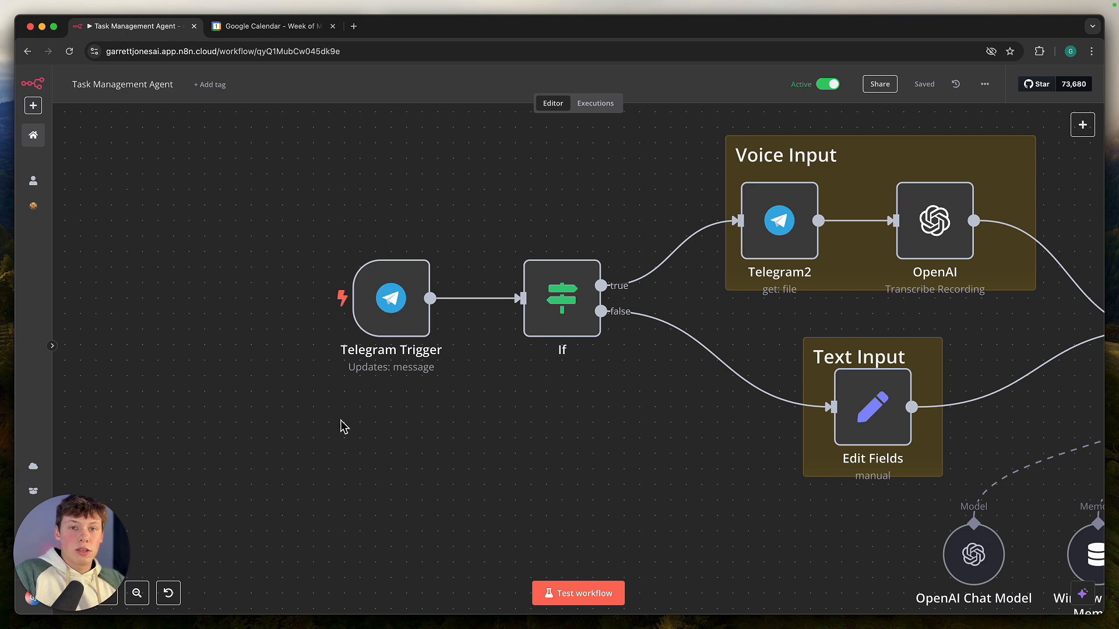
key(1)
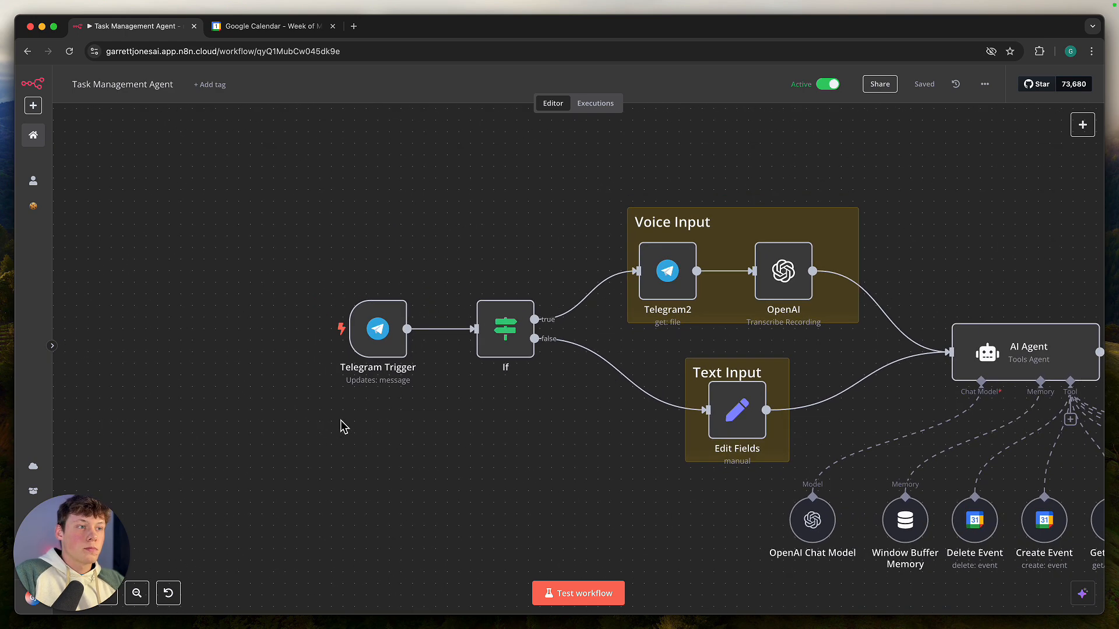
scroll(343, 428, up, 2)
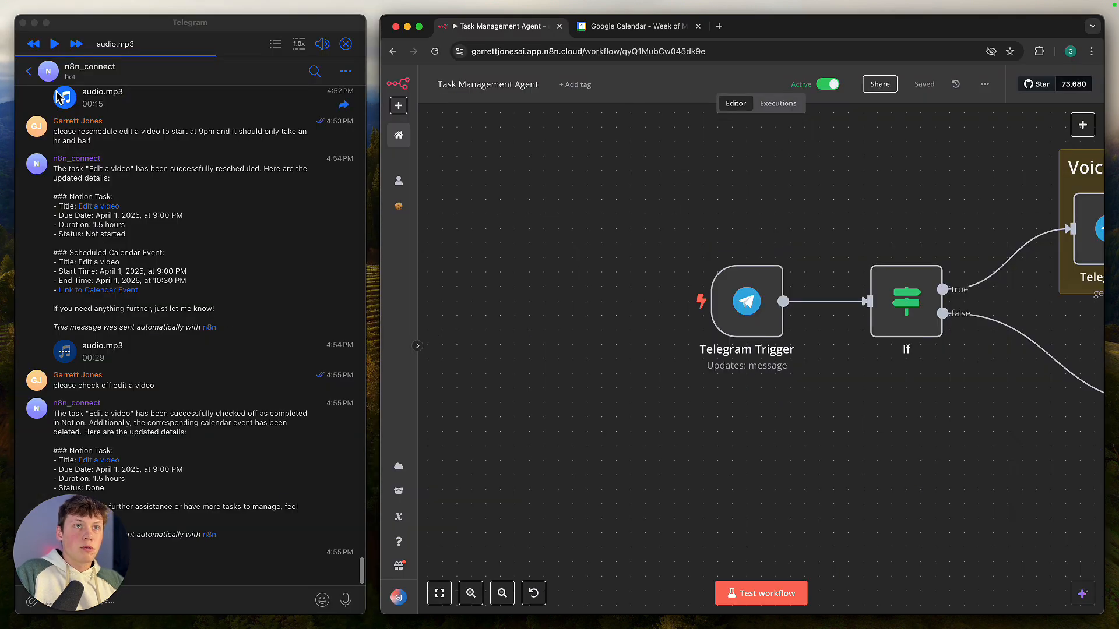
- Open the BotFather chat in Telegram and check its profile info
click(34, 73)
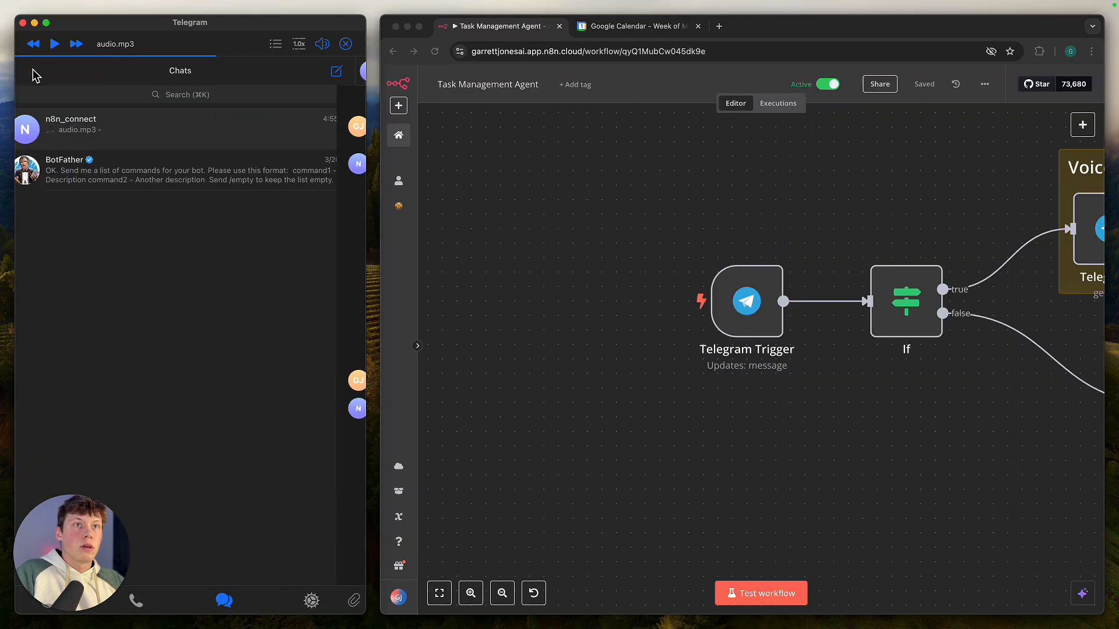
click(123, 188)
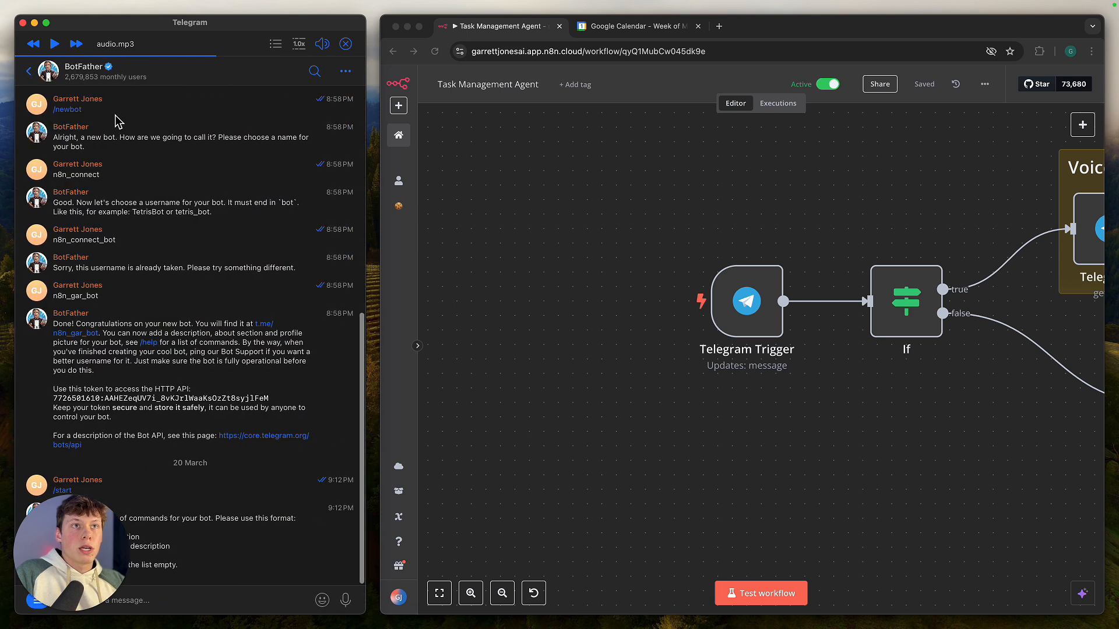
click(86, 74)
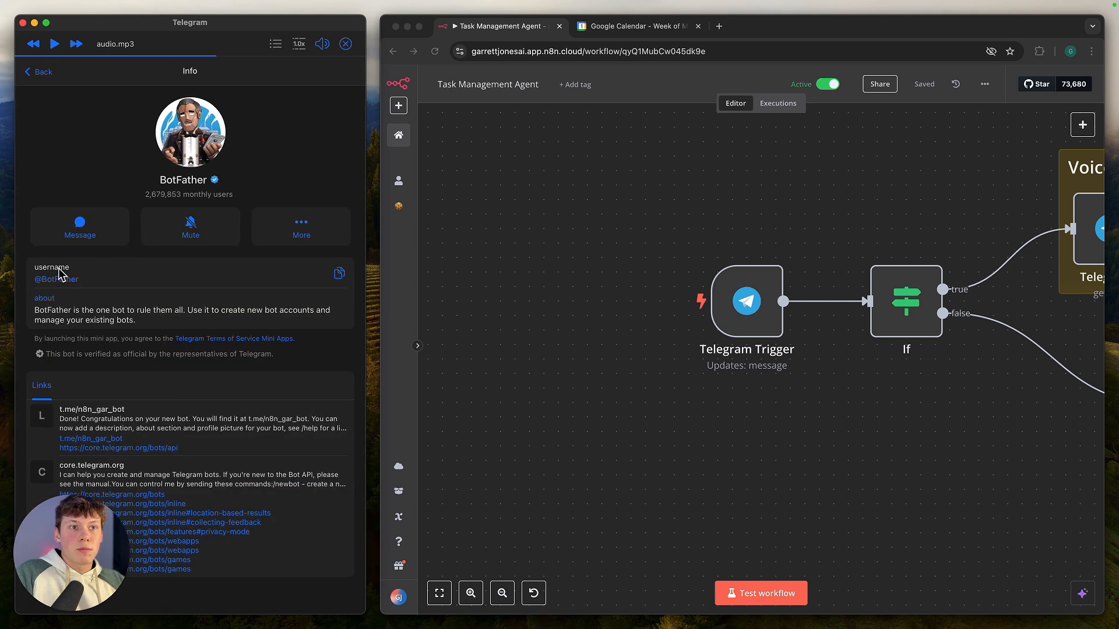
click(44, 73)
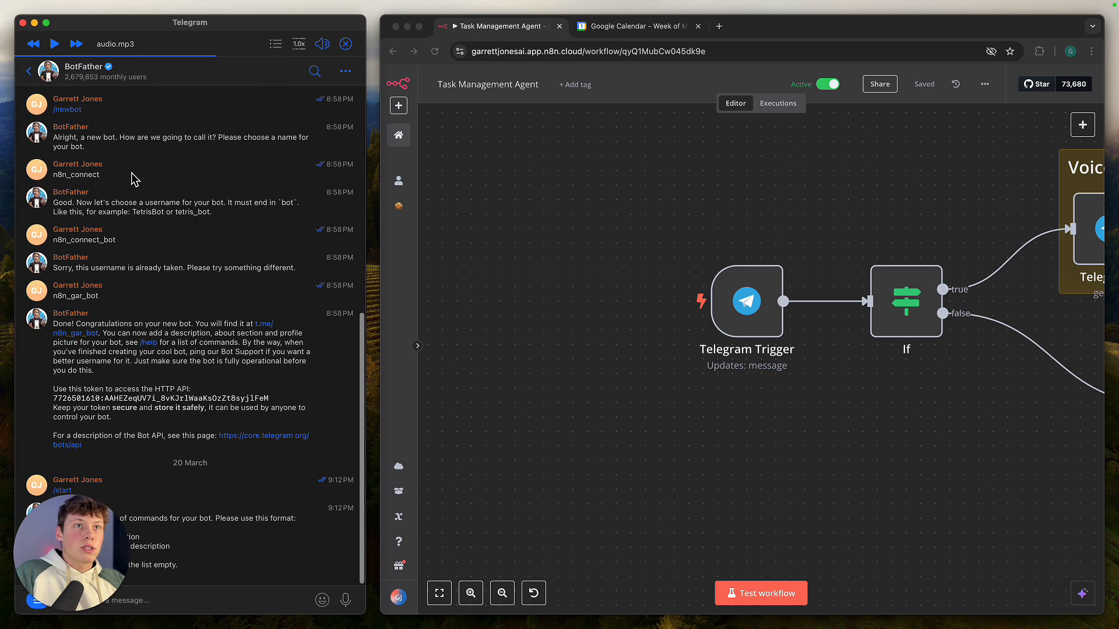
- Review the BotFather conversation from the command list through the /newbot exchange, and highlight the bot's access token
click(346, 44)
scroll(148, 209, up, 10)
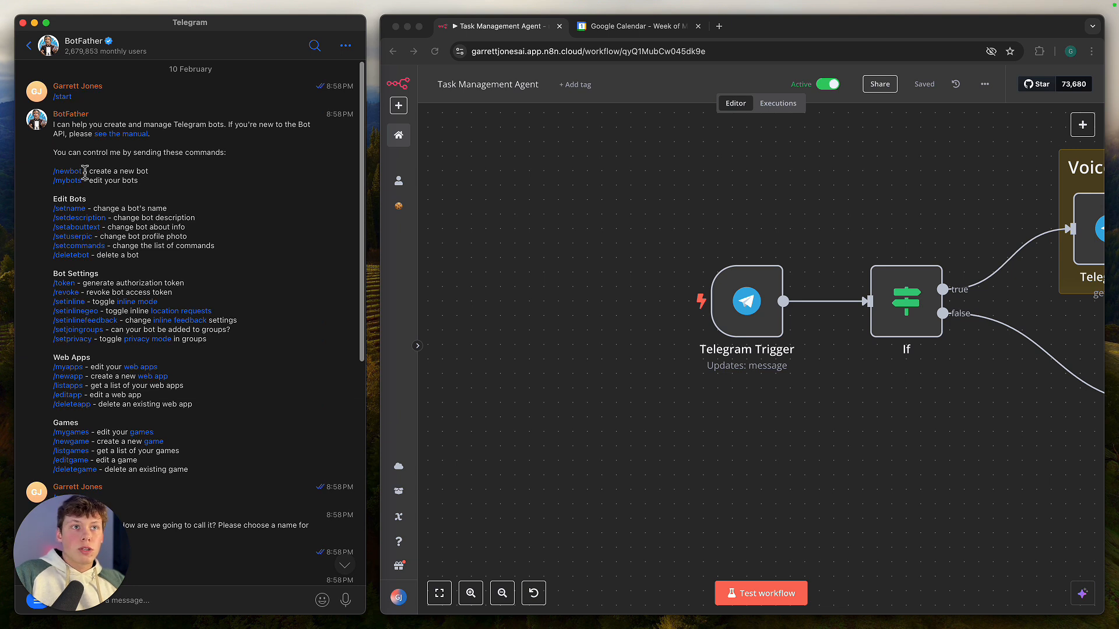
scroll(87, 175, down, 3)
scroll(96, 201, down, 8)
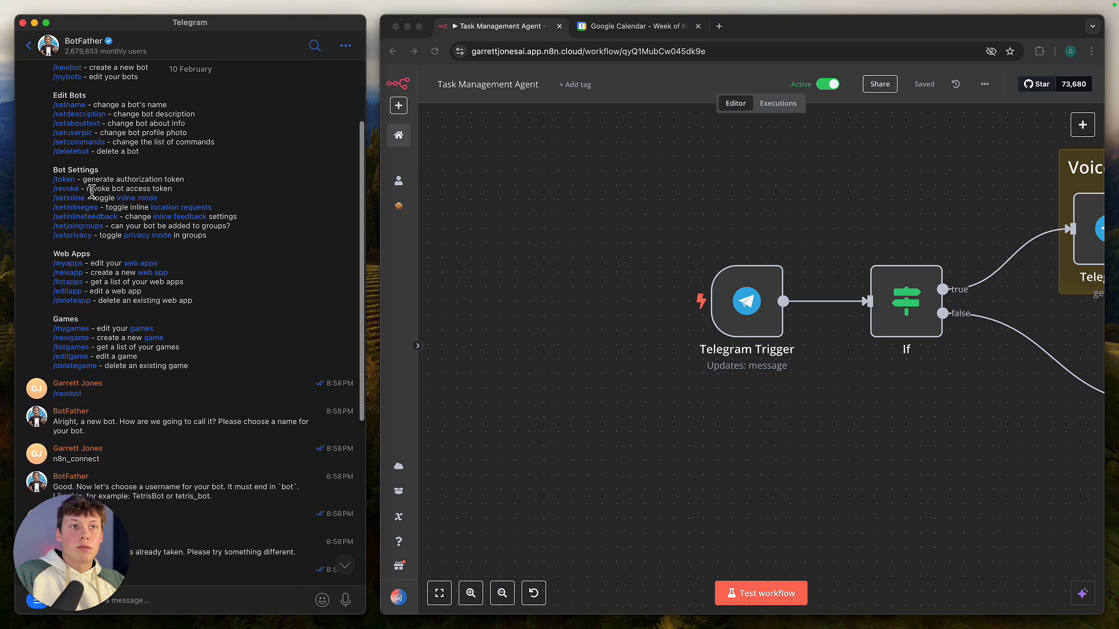
scroll(125, 294, down, 2)
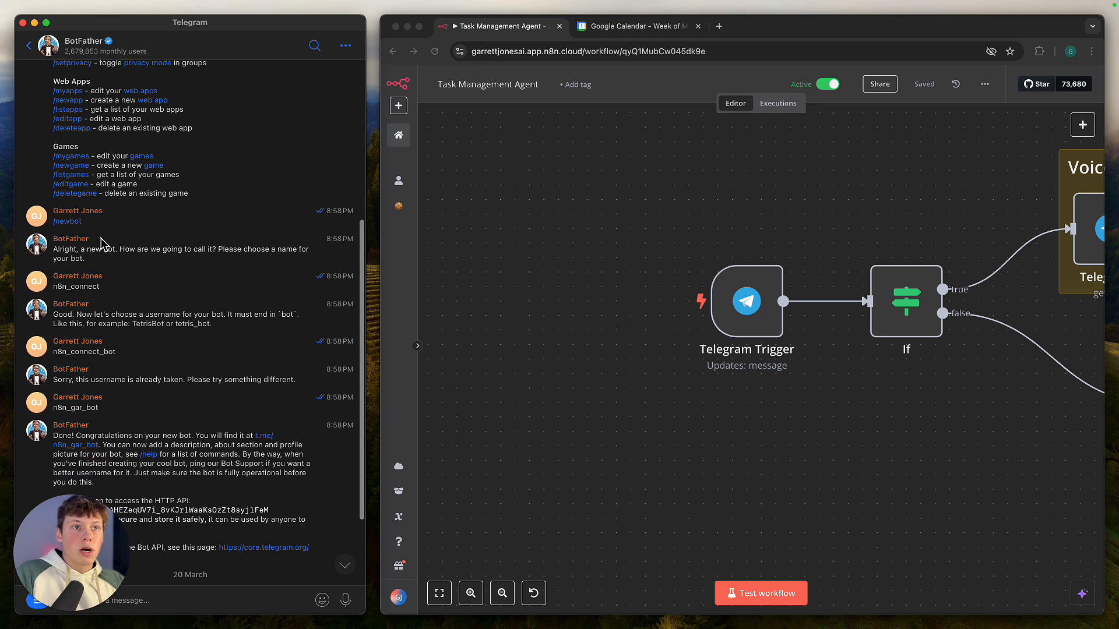
scroll(129, 280, down, 2)
scroll(135, 252, down, 3)
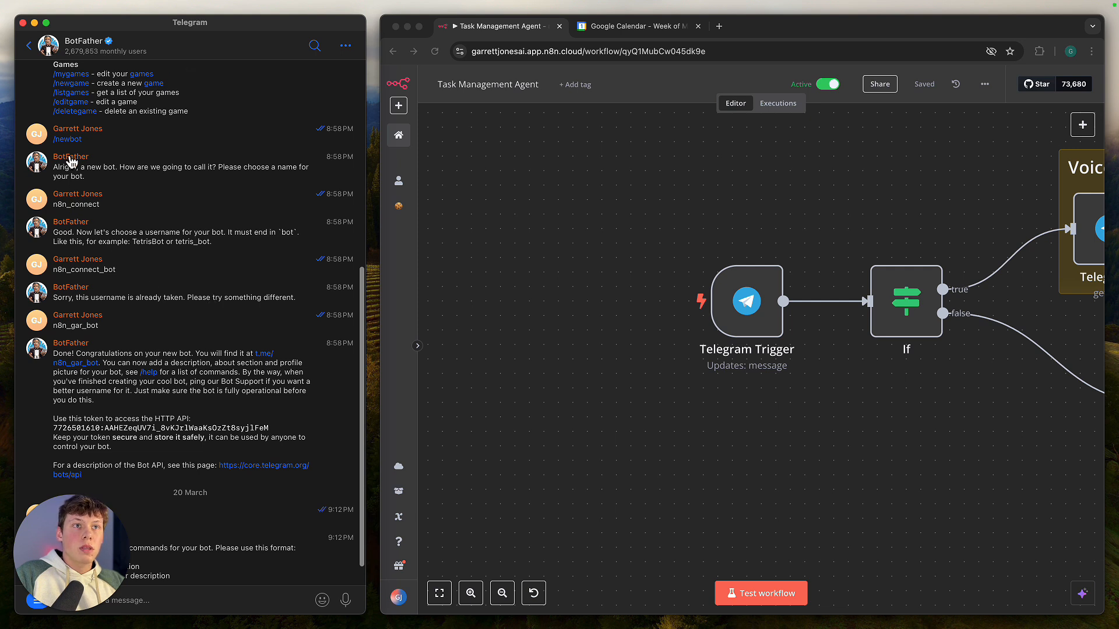
scroll(105, 327, down, 2)
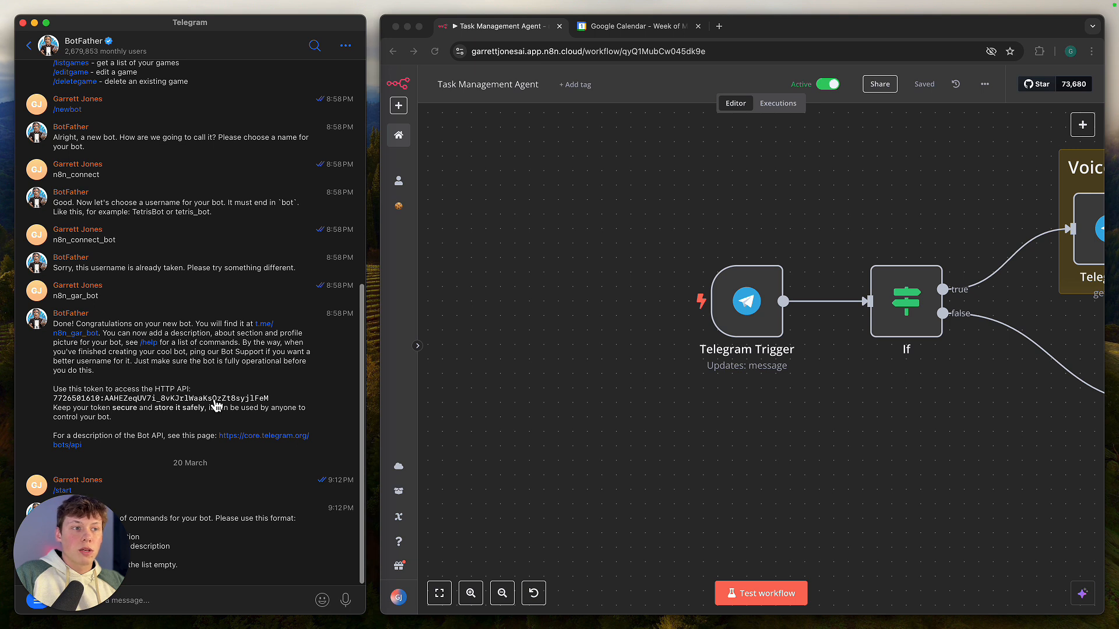
drag(295, 398, 52, 400)
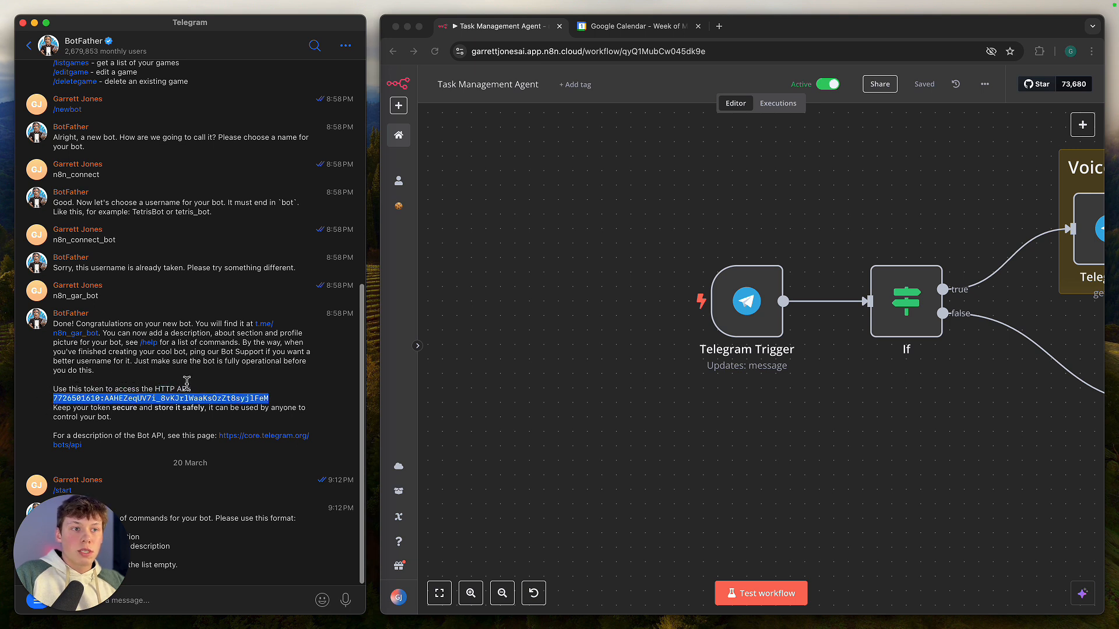
- Check the Access Token field of a new Telegram credential in the workflow's Telegram Trigger node, leaving the credential unsaved
click(641, 365)
scroll(612, 369, right, 5)
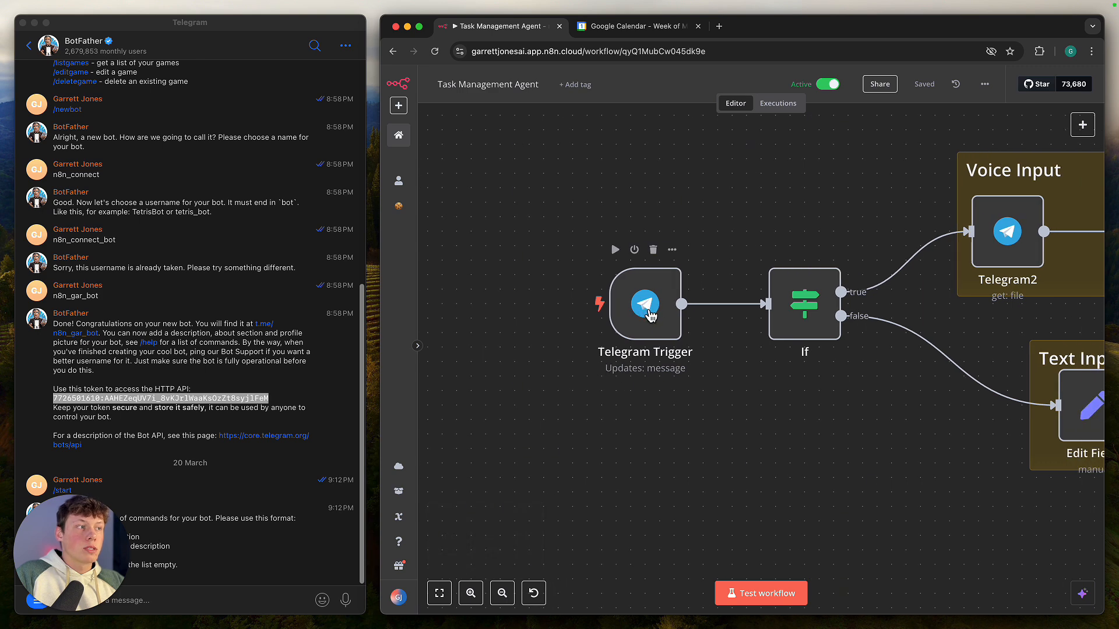
double_click(644, 312)
click(703, 185)
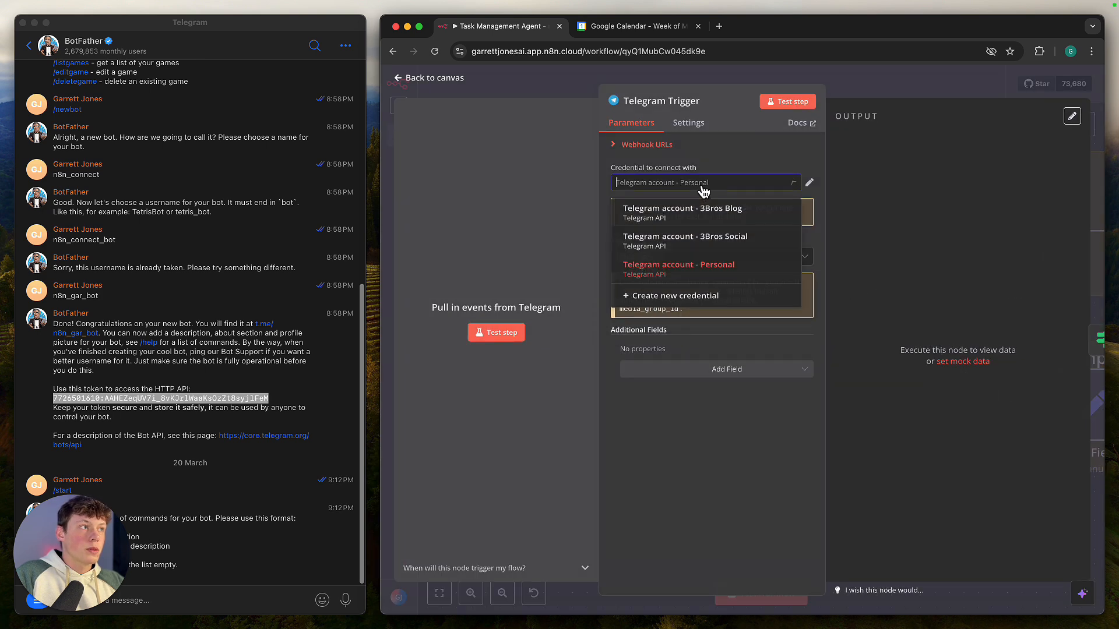
click(720, 299)
click(729, 256)
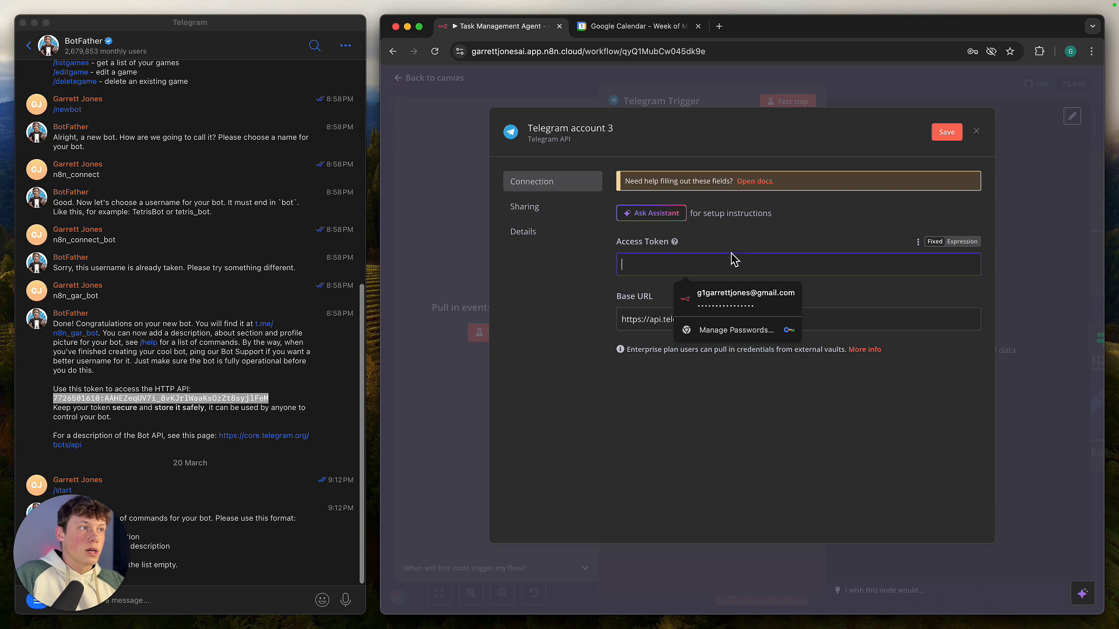
click(739, 247)
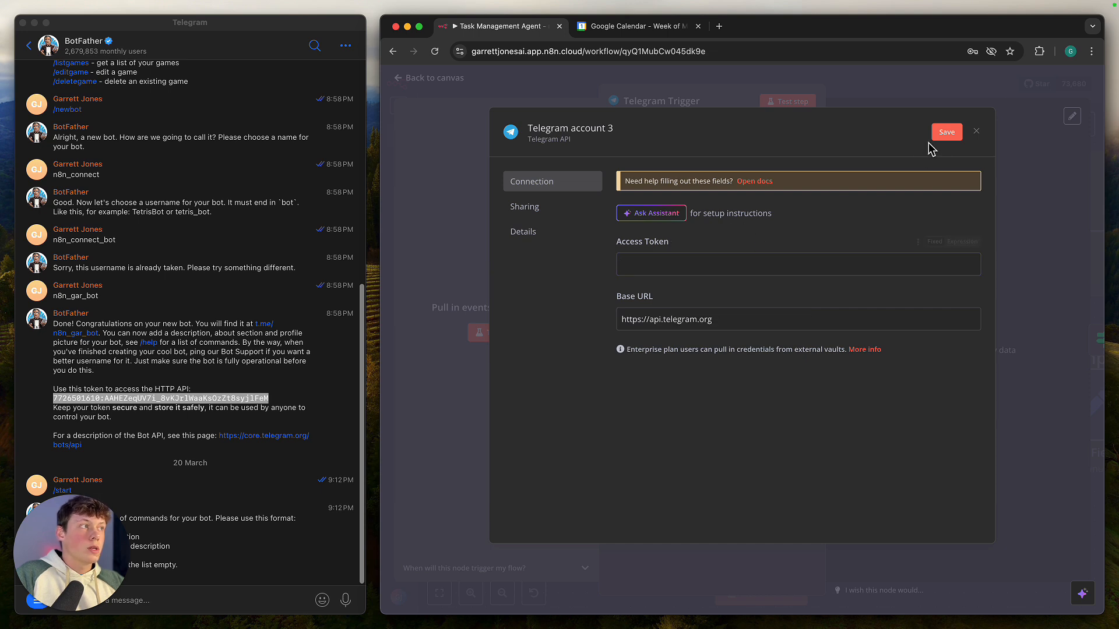
click(978, 132)
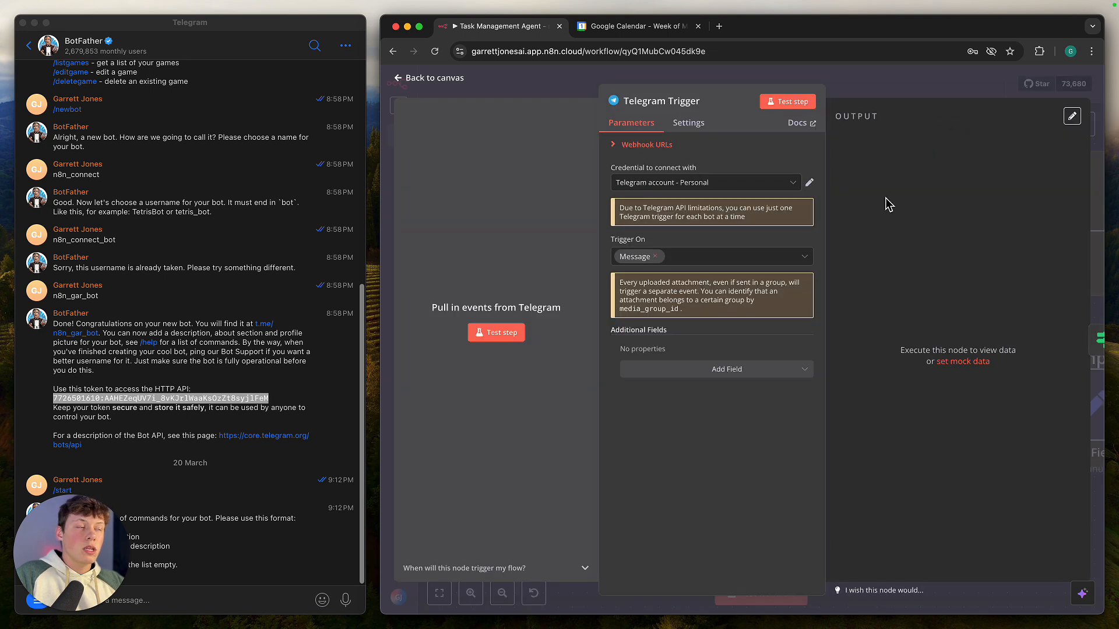
click(931, 93)
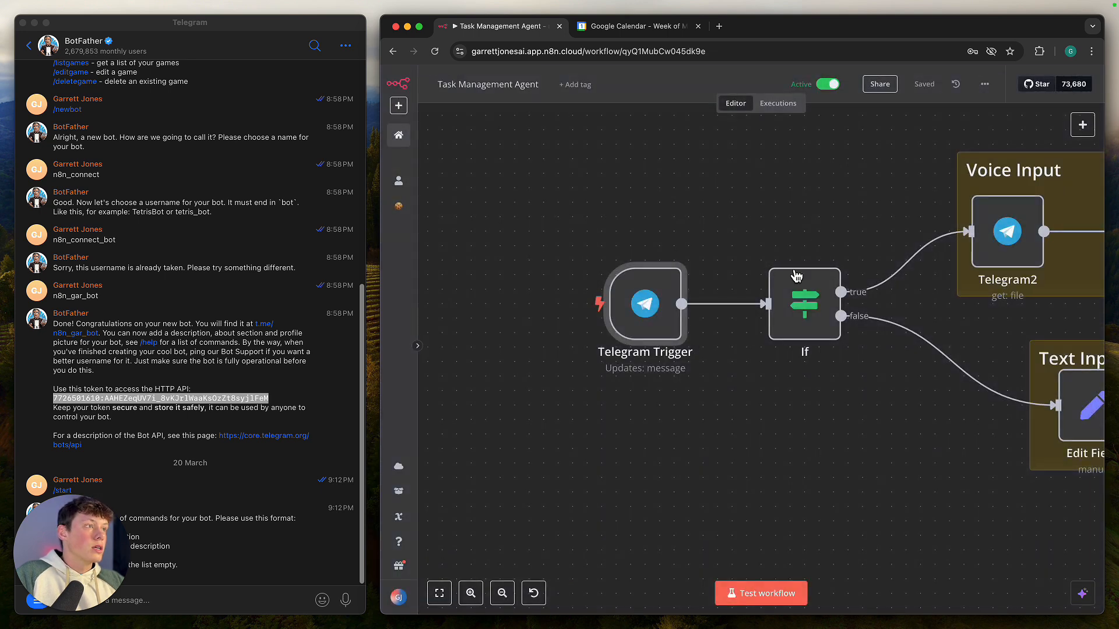
click(734, 220)
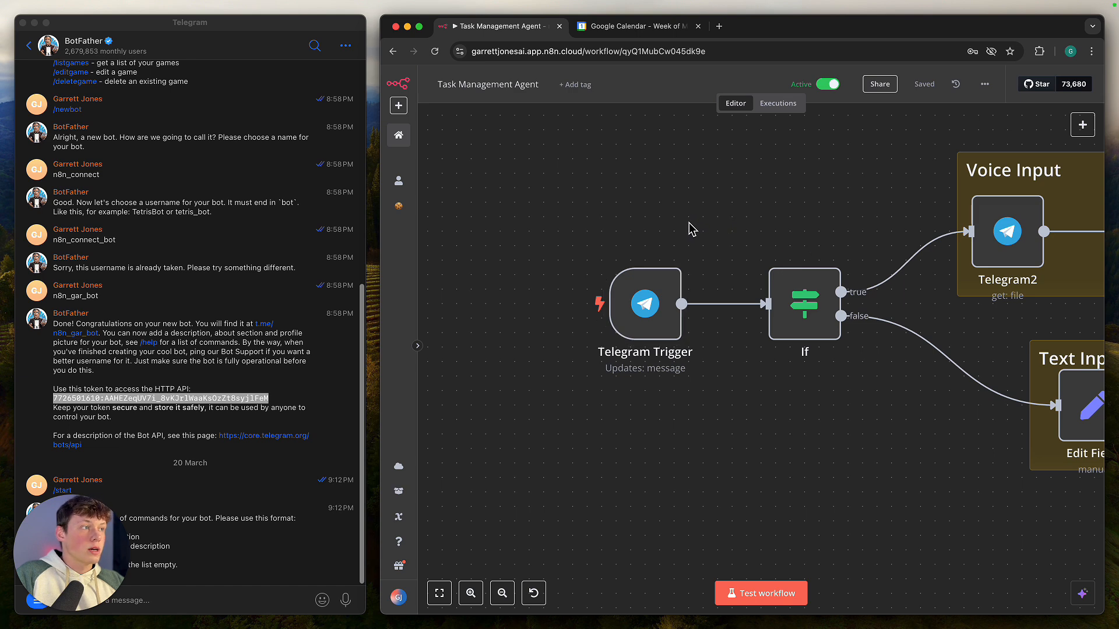
- Deactivate the Task Management Agent workflow
click(828, 84)
scroll(770, 239, right, 1)
scroll(771, 241, right, 5)
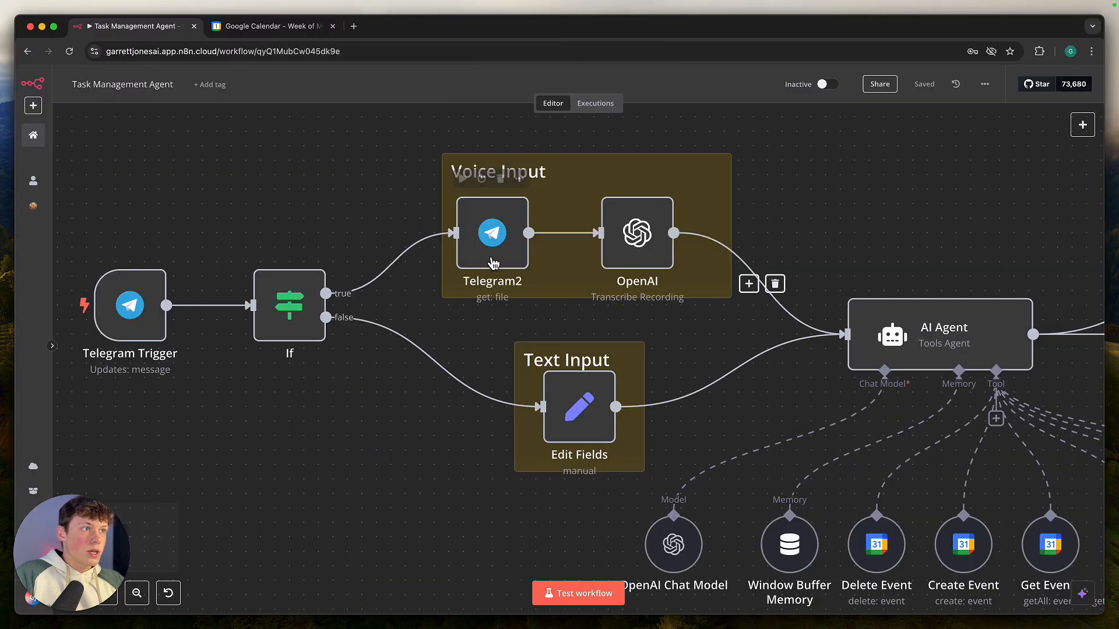
- Examine the If node's voice file condition and the Telegram2 node's file download settings
scroll(417, 361, up, 2)
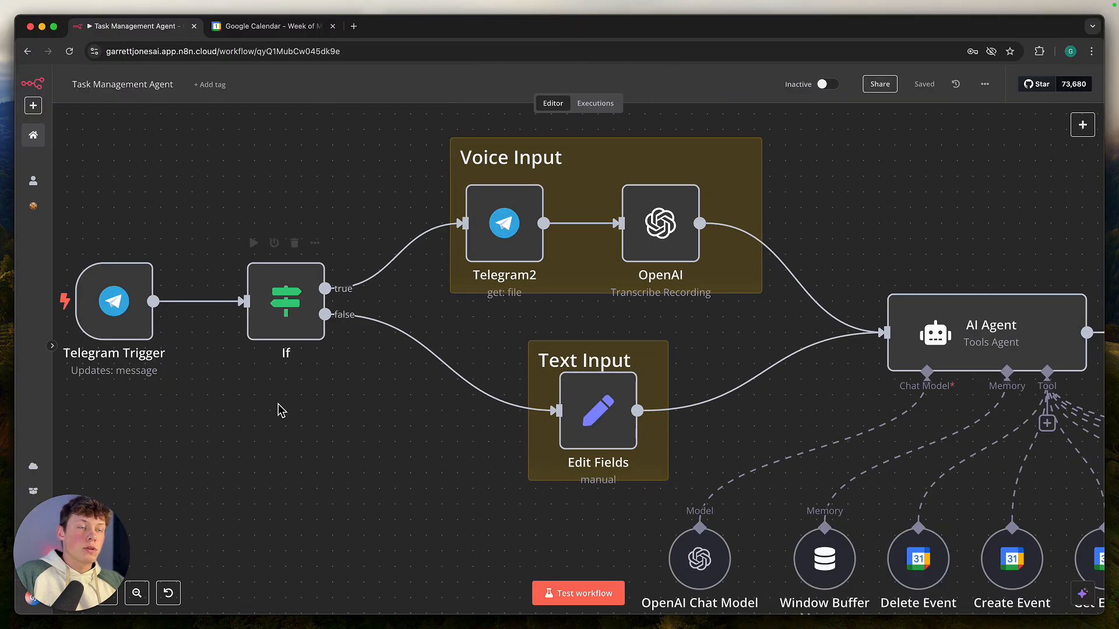
scroll(282, 407, down, 3)
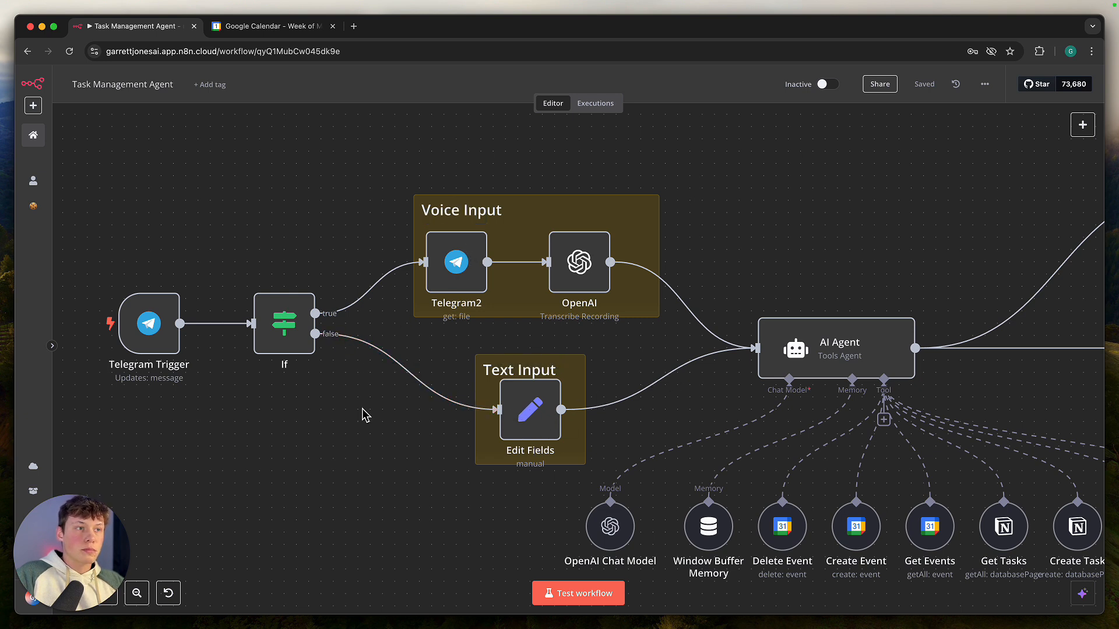
double_click(286, 322)
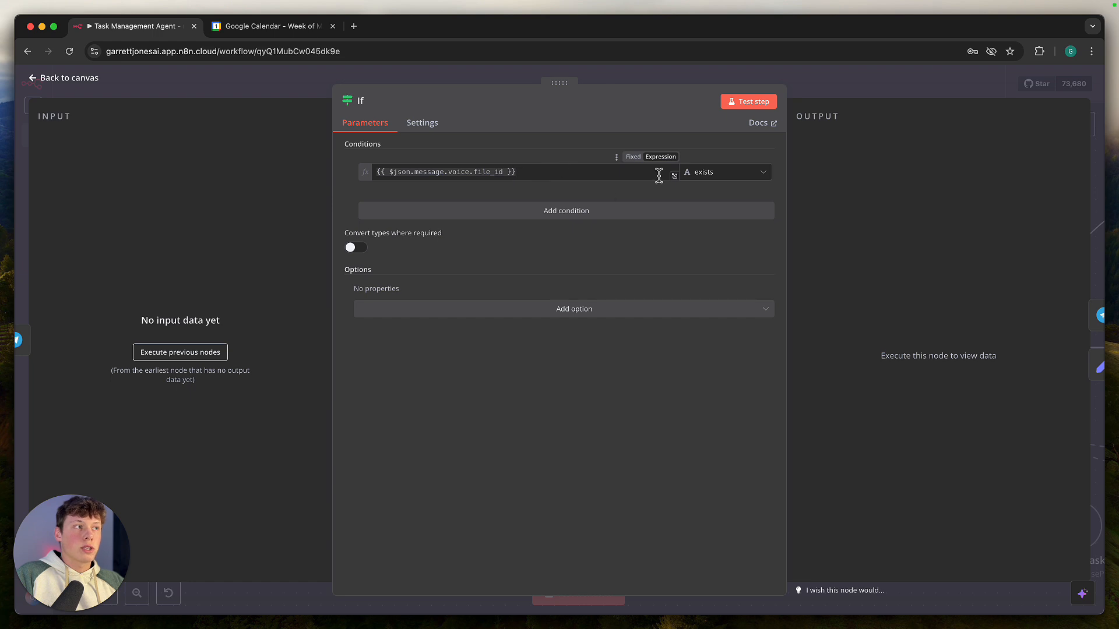
key(Escape)
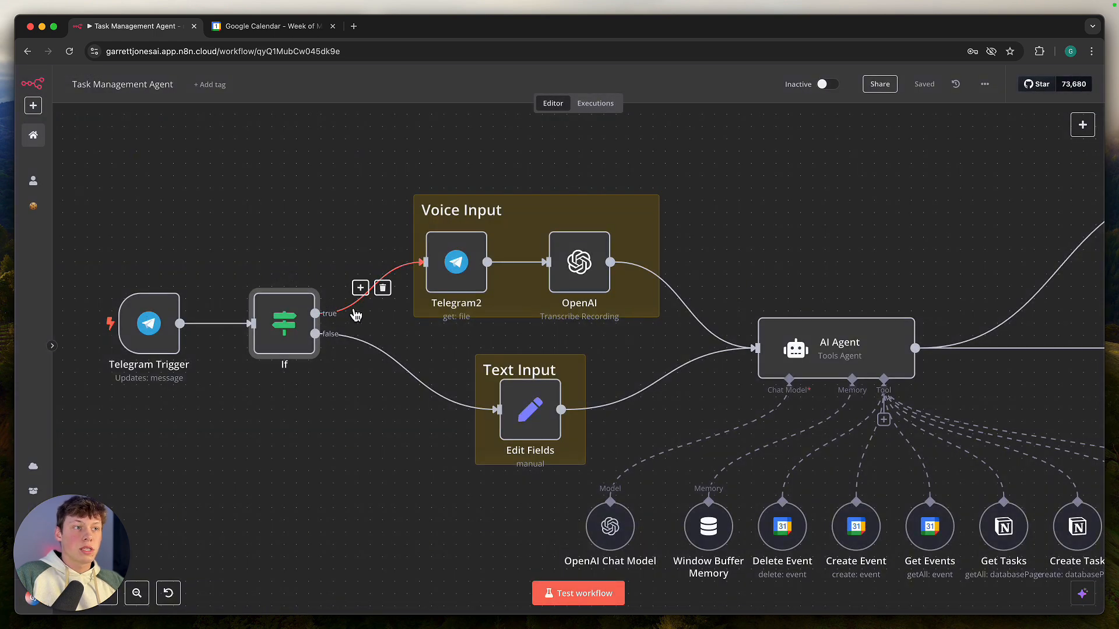
double_click(467, 274)
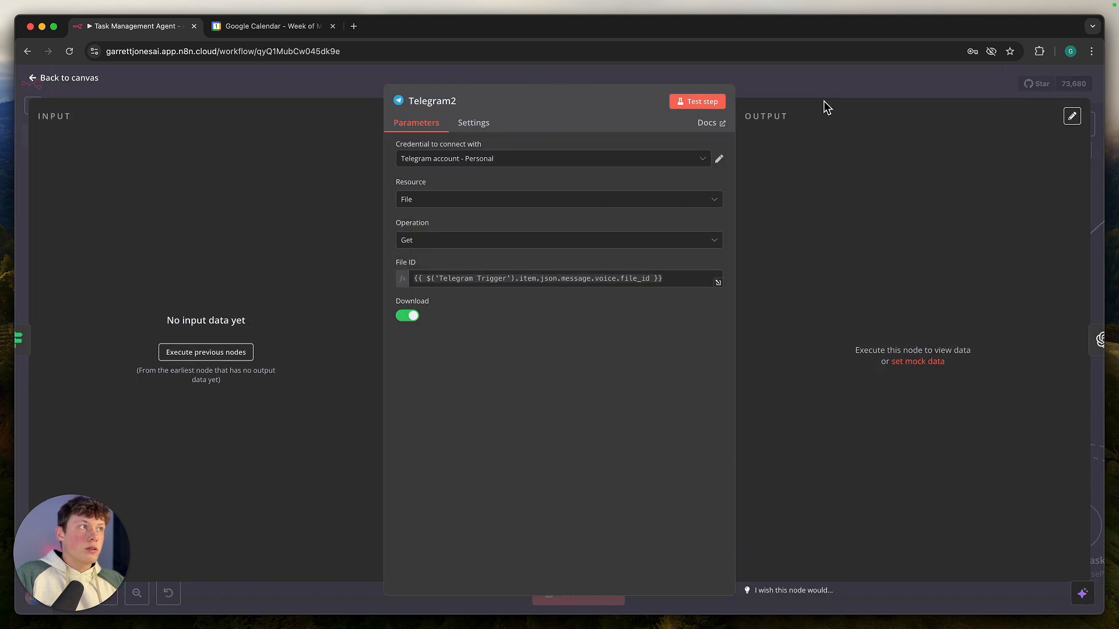
click(823, 86)
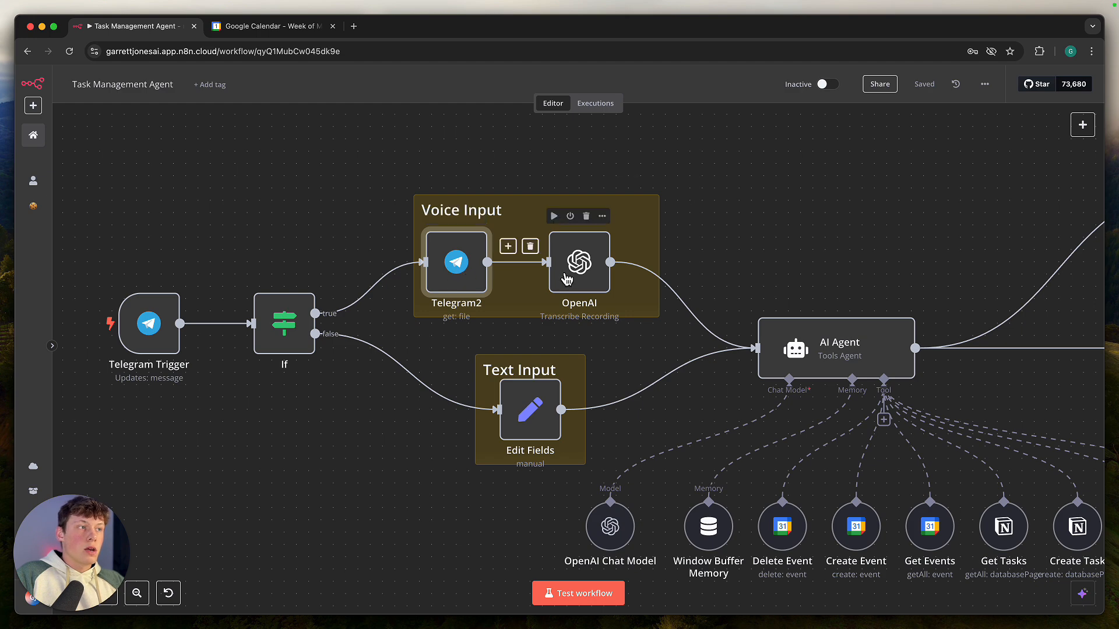
- Inspect the settings of the OpenAI node that transcribes recordings in the Voice Input section
click(564, 272)
double_click(564, 272)
click(782, 89)
scroll(622, 282, up, 1)
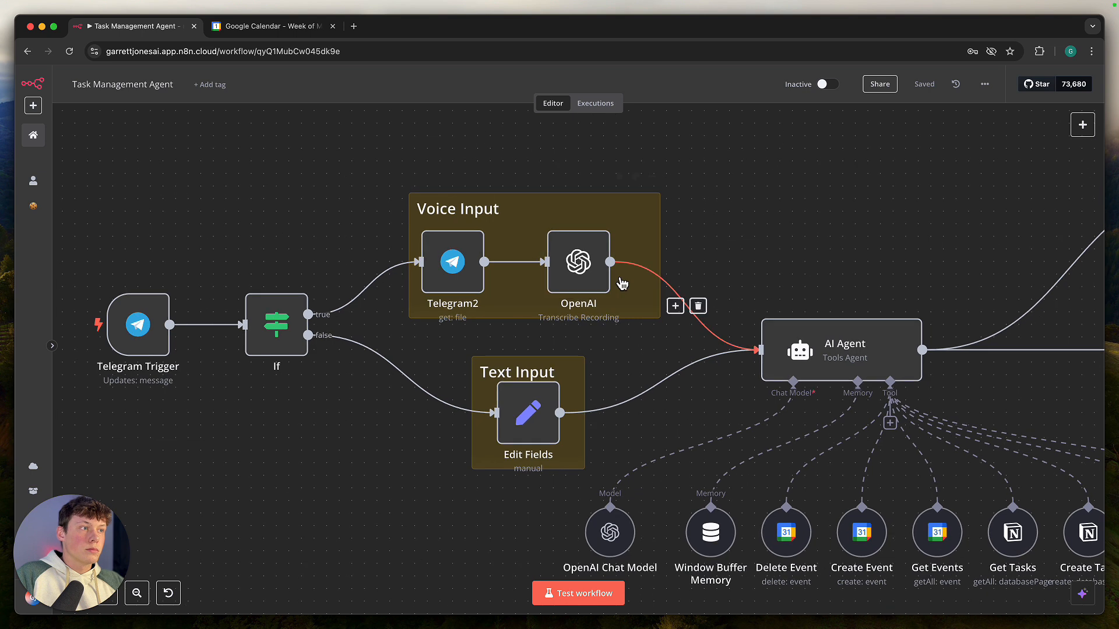
click(587, 265)
double_click(587, 265)
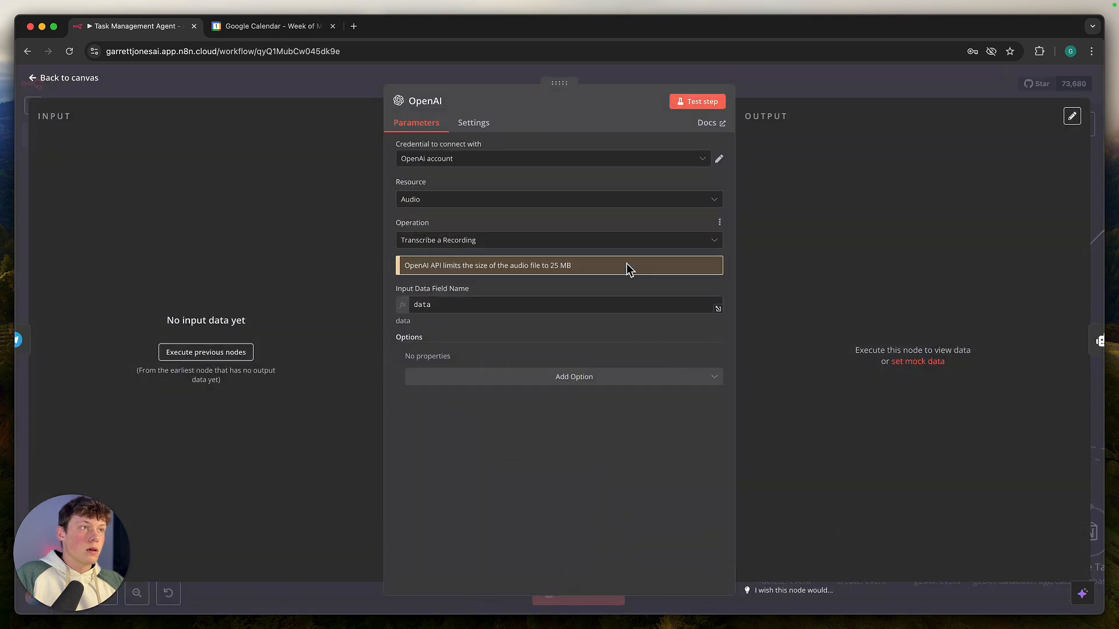
- Start a new OpenAI credential for the transcription node and fill its API Key field from the browser's saved entry
click(572, 166)
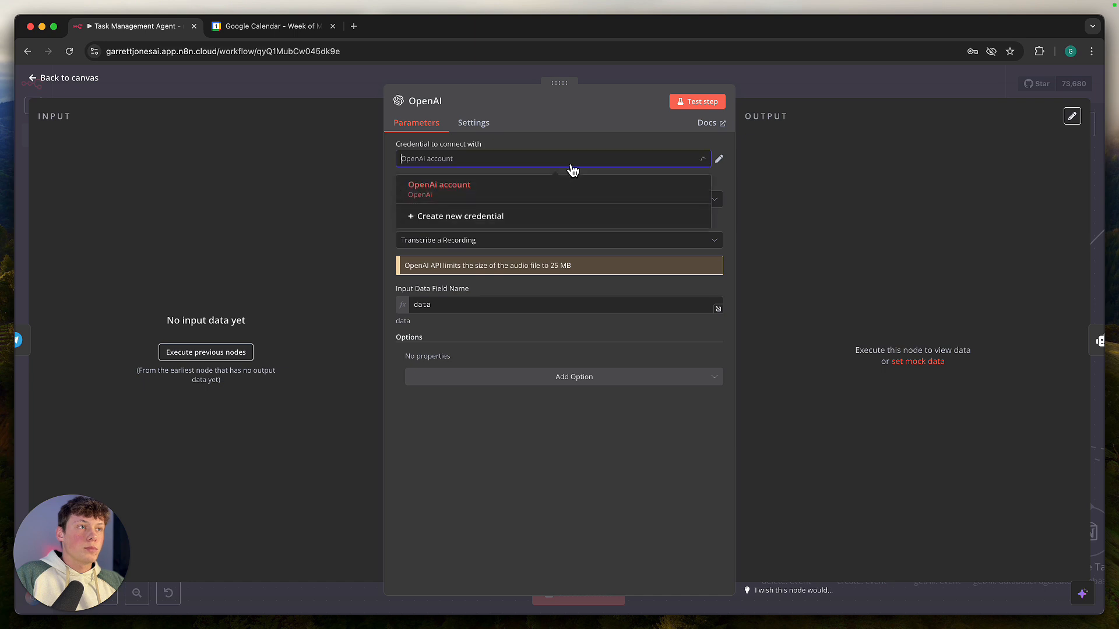
click(460, 217)
click(470, 264)
key(Down)
key(Return)
drag(471, 243, 336, 244)
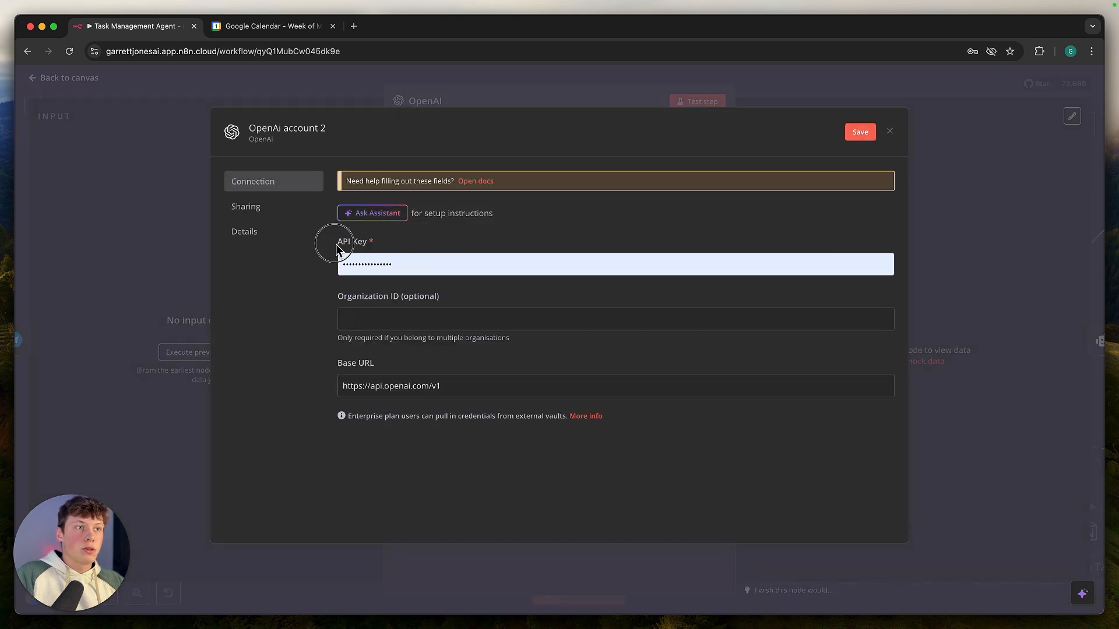
- Search the web for "openai api" and open the API keys page in the OpenAI platform dashboard
key(super+t)
text(openai api)
key(Return)
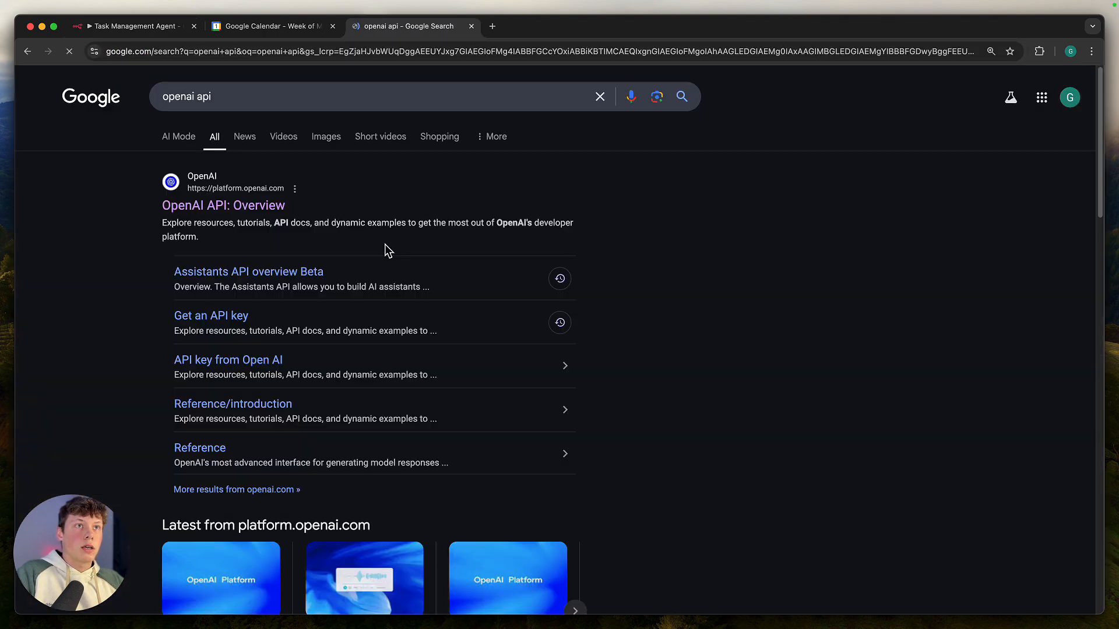
click(228, 207)
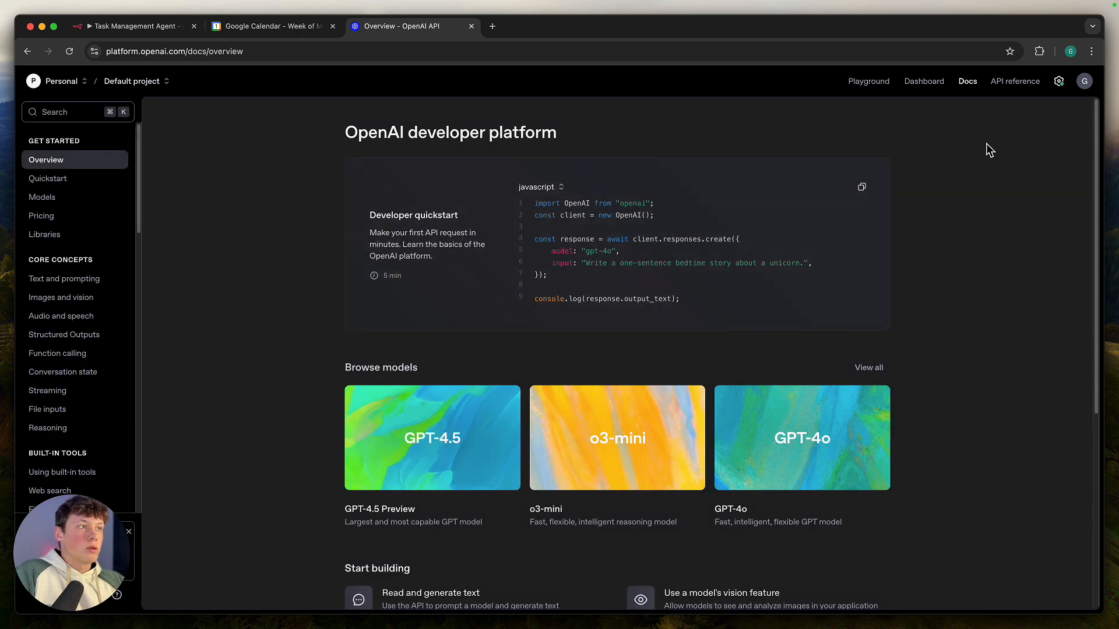
click(927, 89)
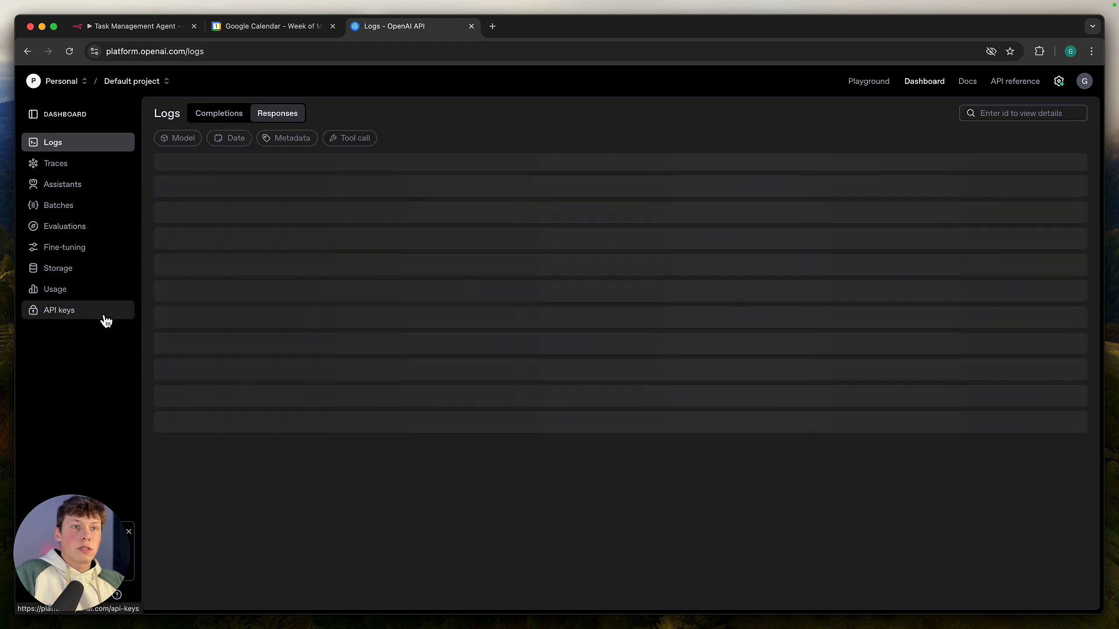
click(105, 319)
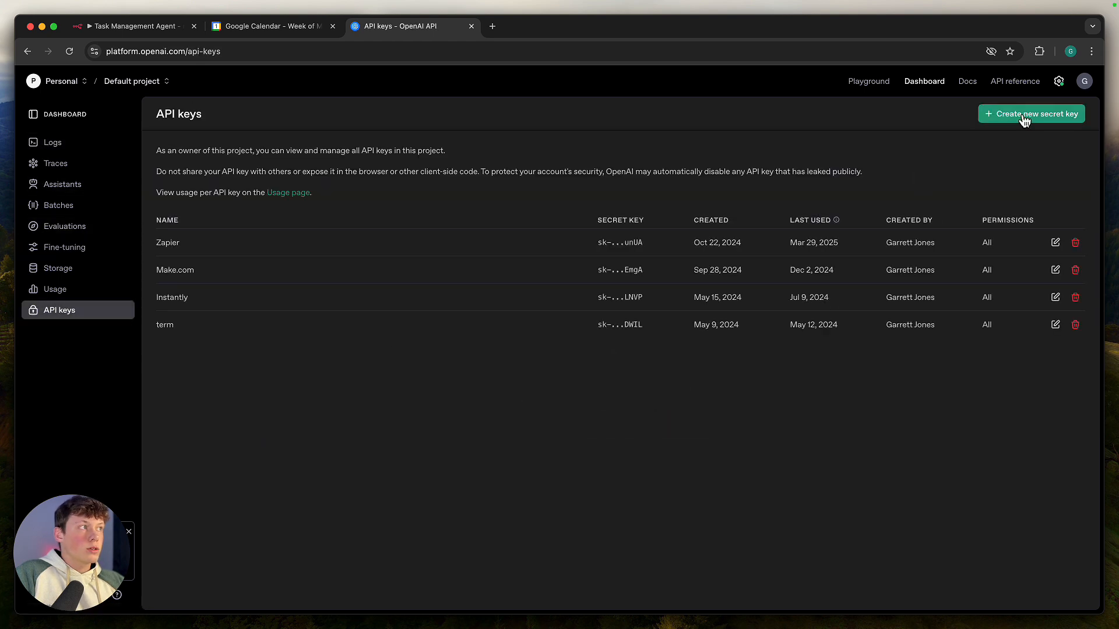
- Return to the workflow, discard the unsaved OpenAI credential and close the transcription node
click(172, 247)
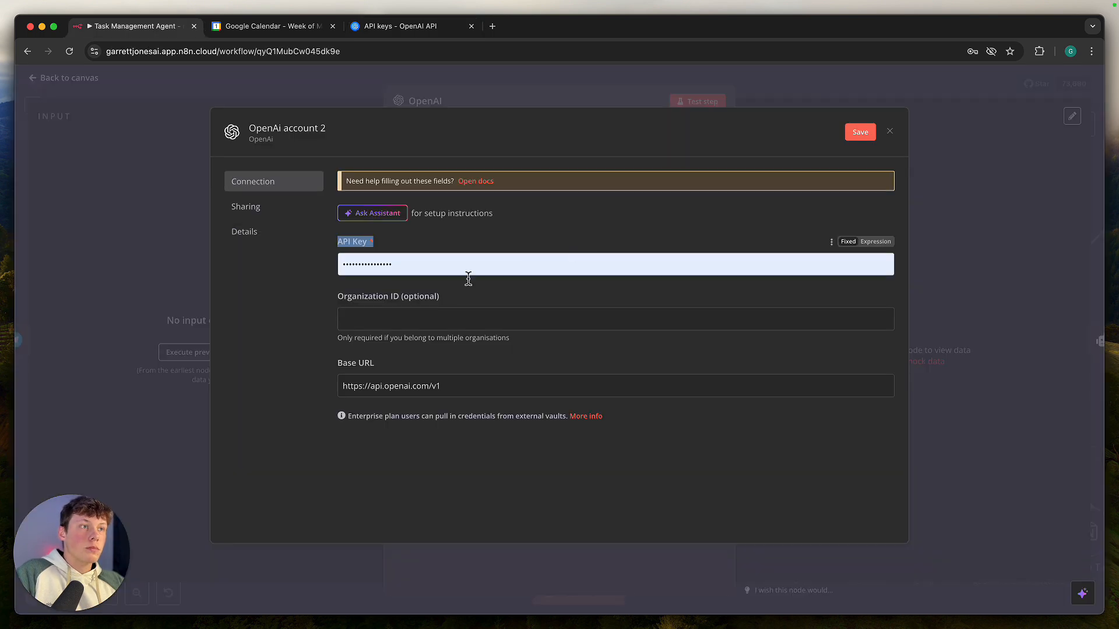
click(459, 266)
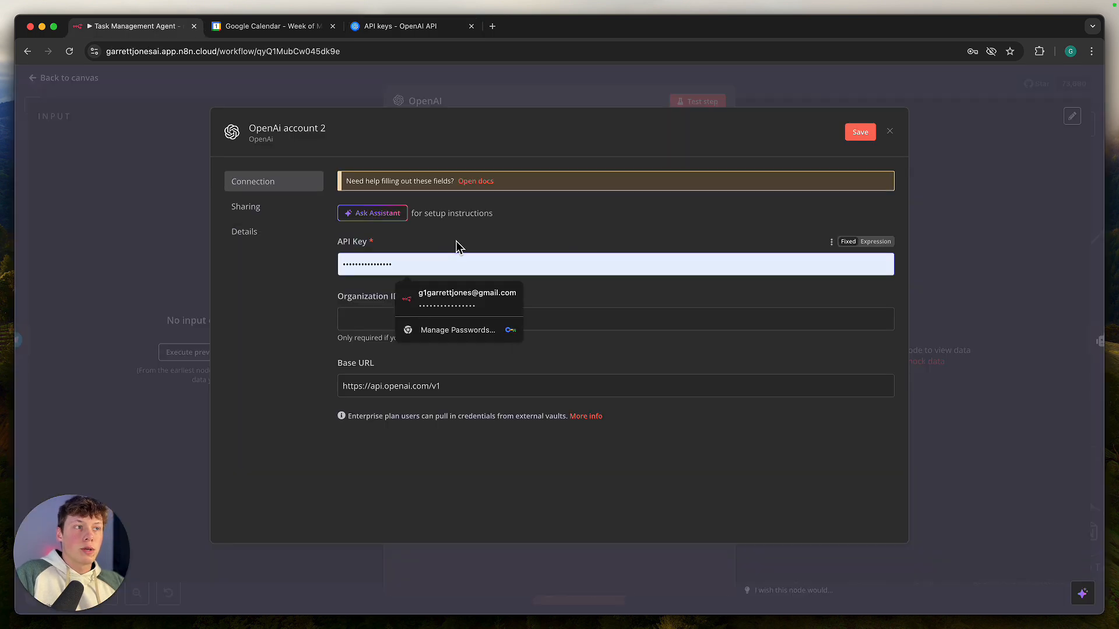
click(456, 240)
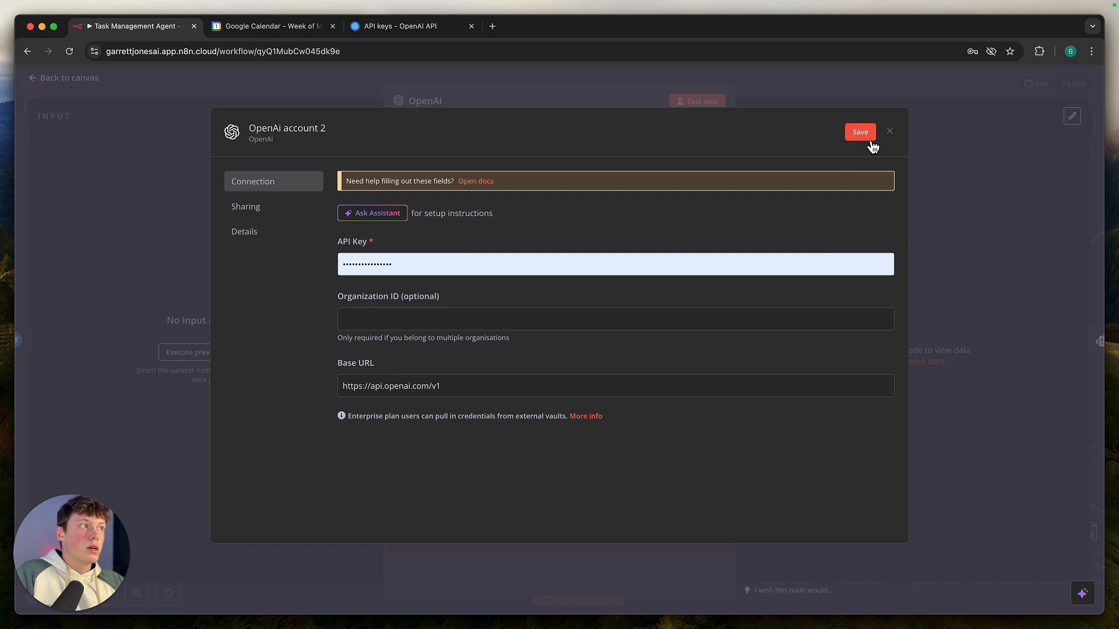
click(890, 131)
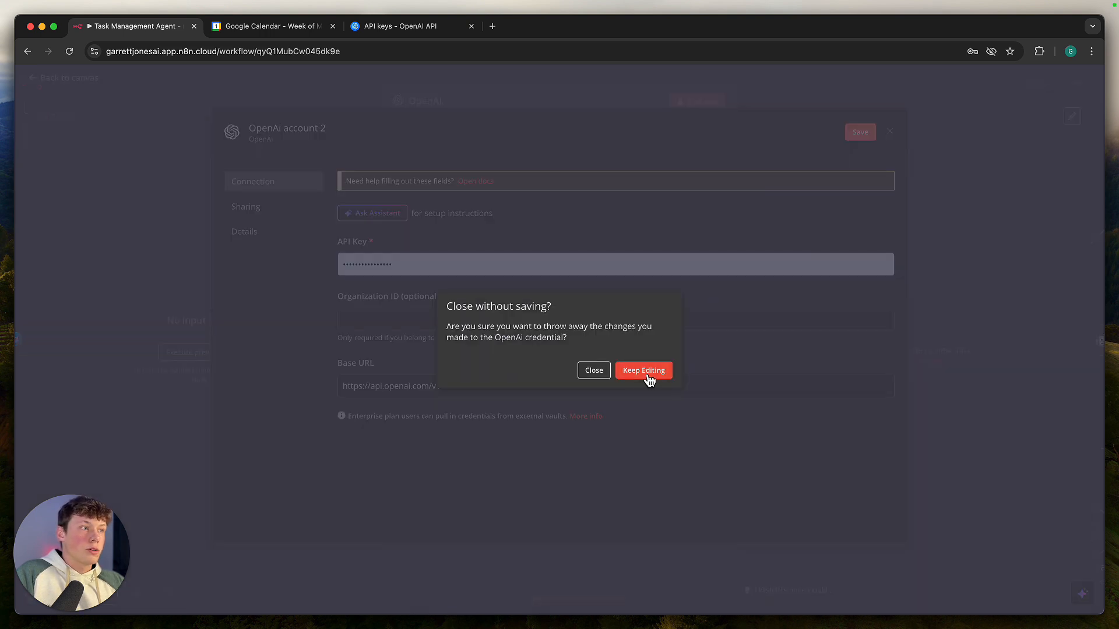
click(596, 370)
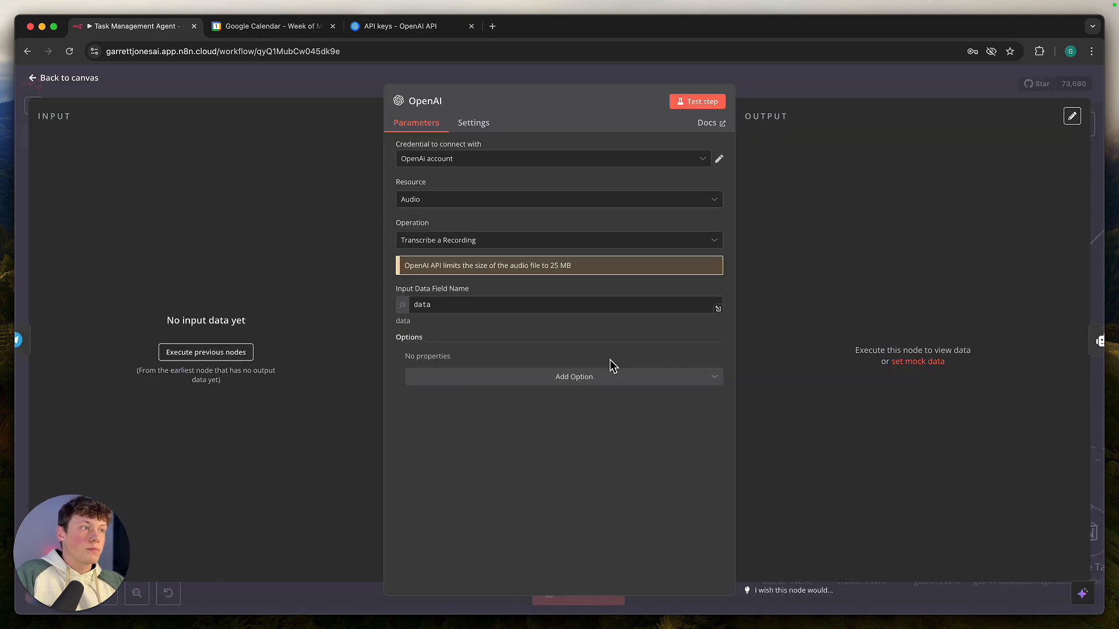
click(826, 88)
- Open the Edit Fields node in the Text Input section to view its manual mapping settings
scroll(537, 416, down, 1)
click(426, 315)
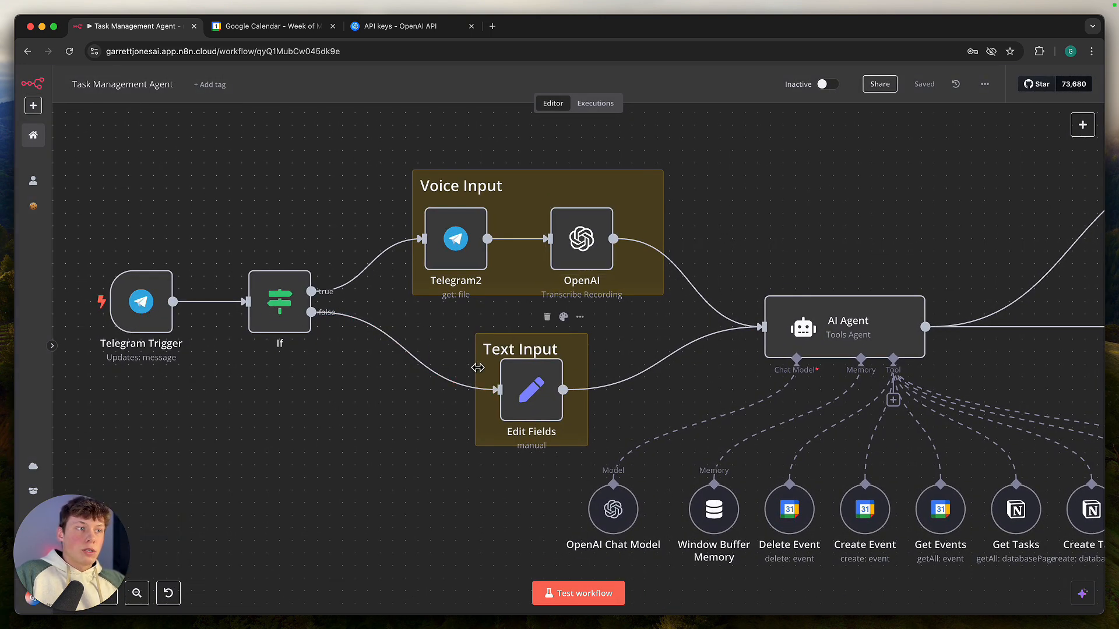
double_click(535, 401)
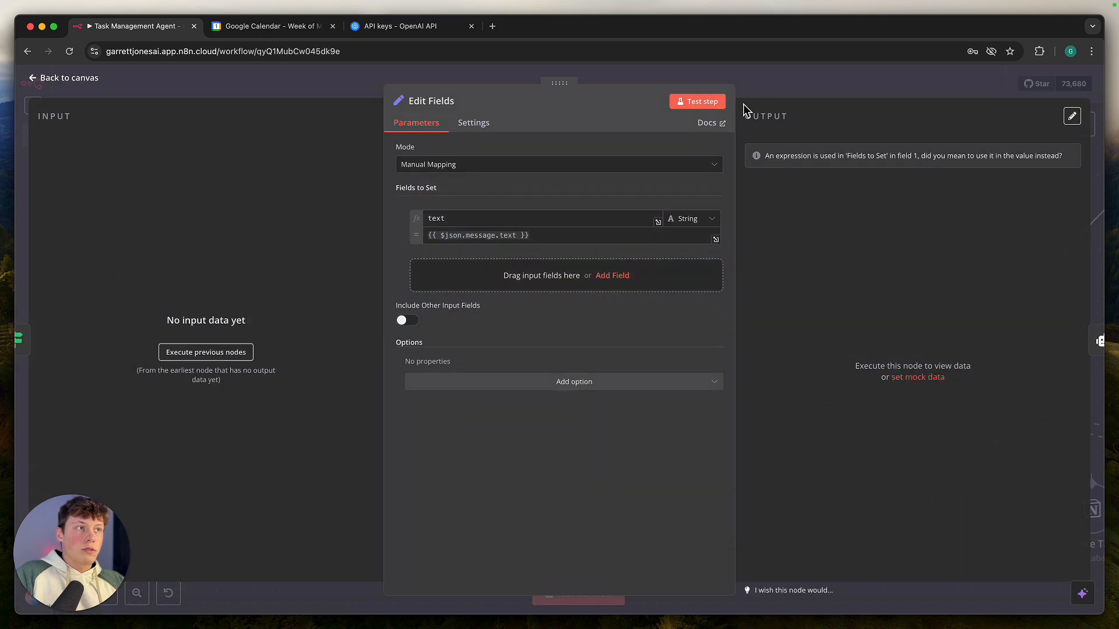
key(Escape)
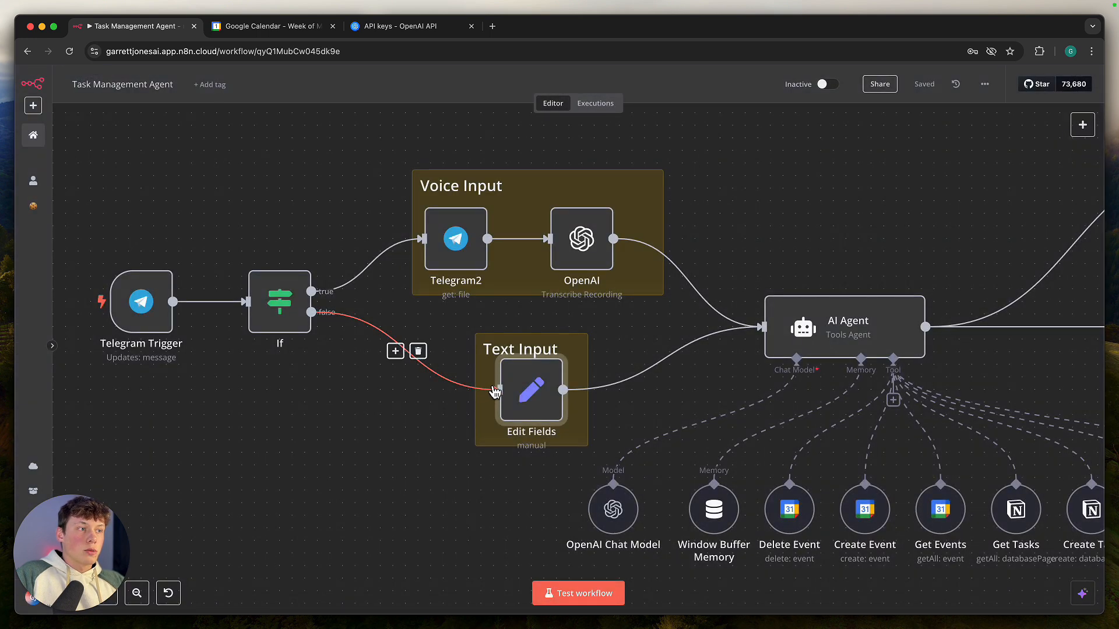
click(546, 390)
double_click(546, 390)
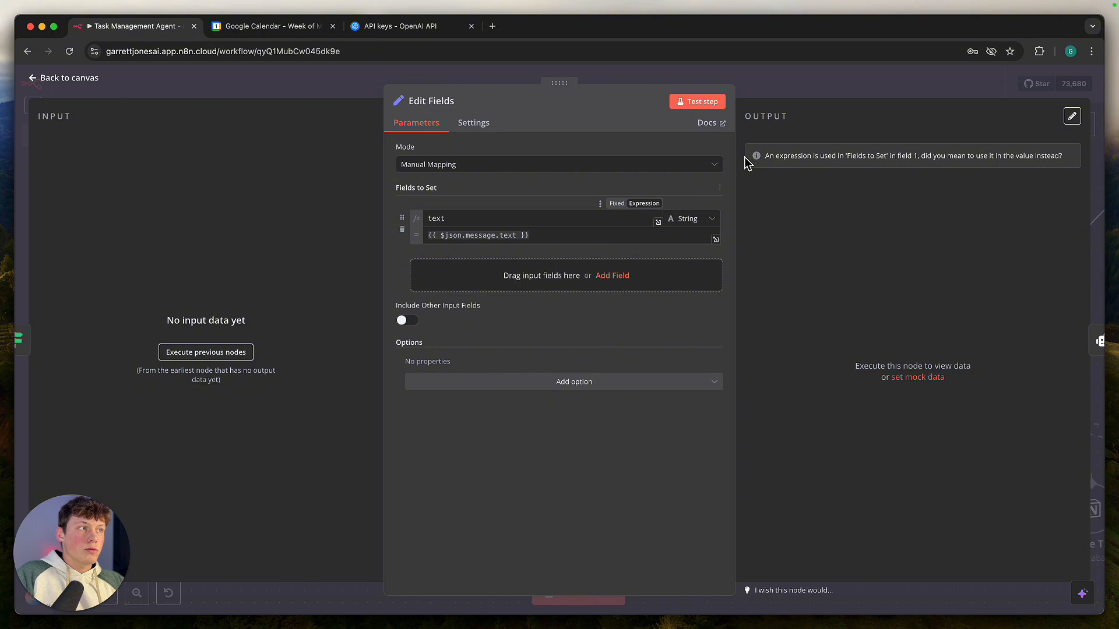
- Examine the Edit Fields node's text field name and its {{ $json.message.text }} value expression, and return to the canvas
double_click(467, 223)
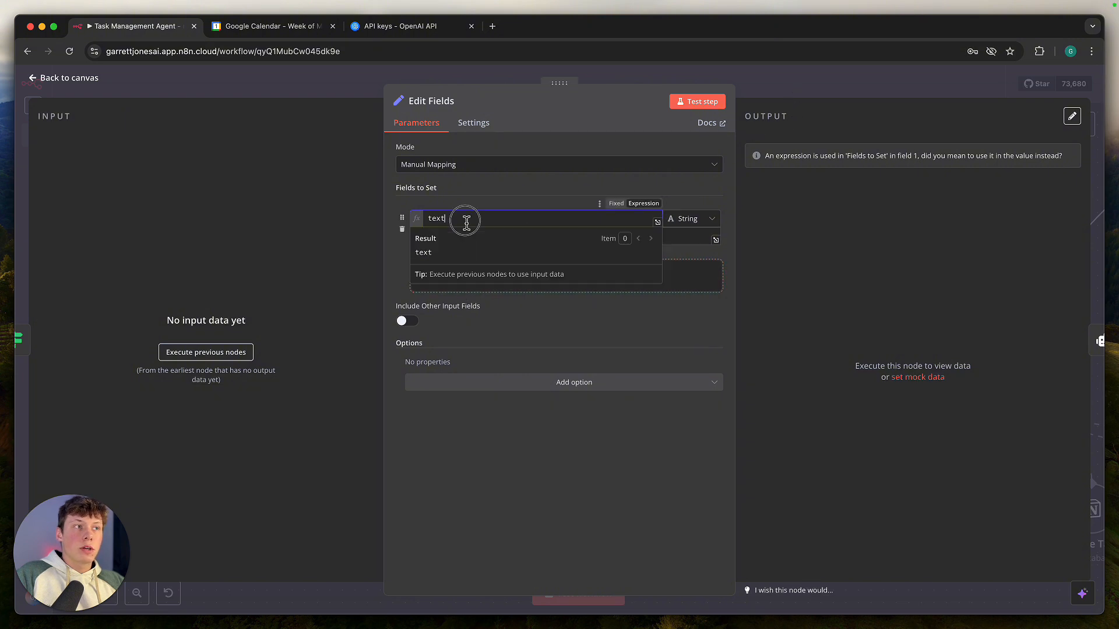
click(489, 179)
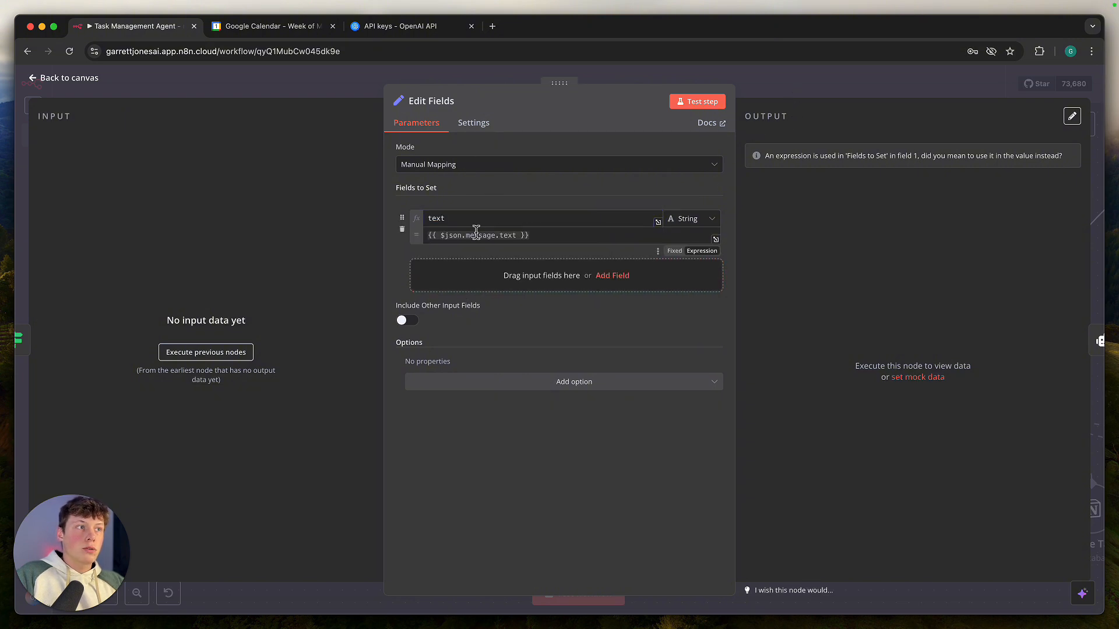
drag(445, 235, 541, 236)
click(541, 236)
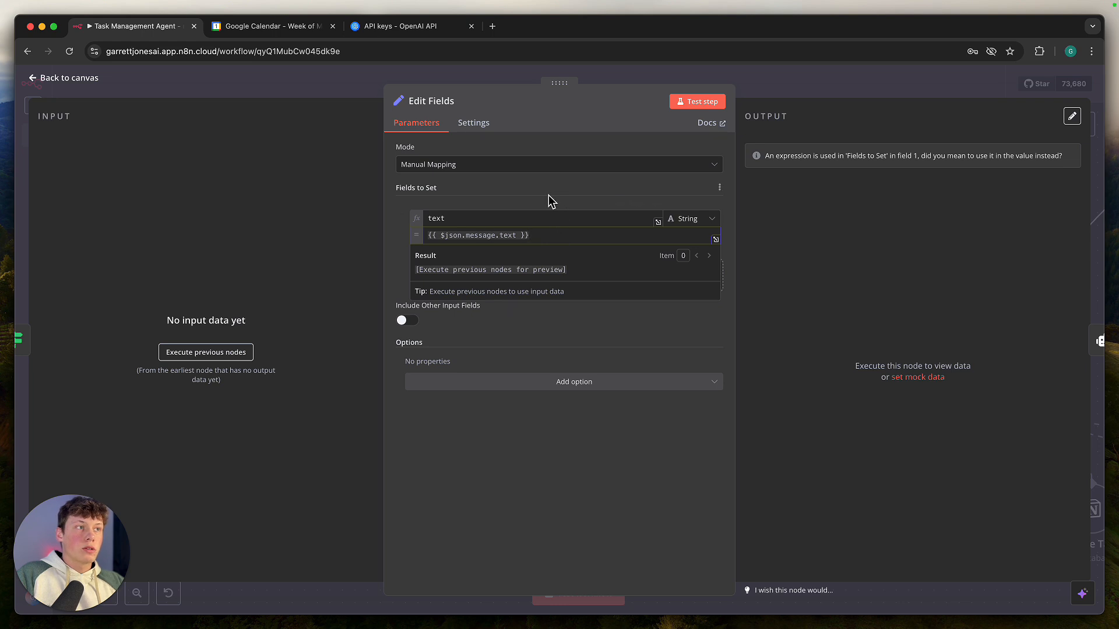
click(508, 224)
double_click(508, 224)
click(687, 139)
click(791, 74)
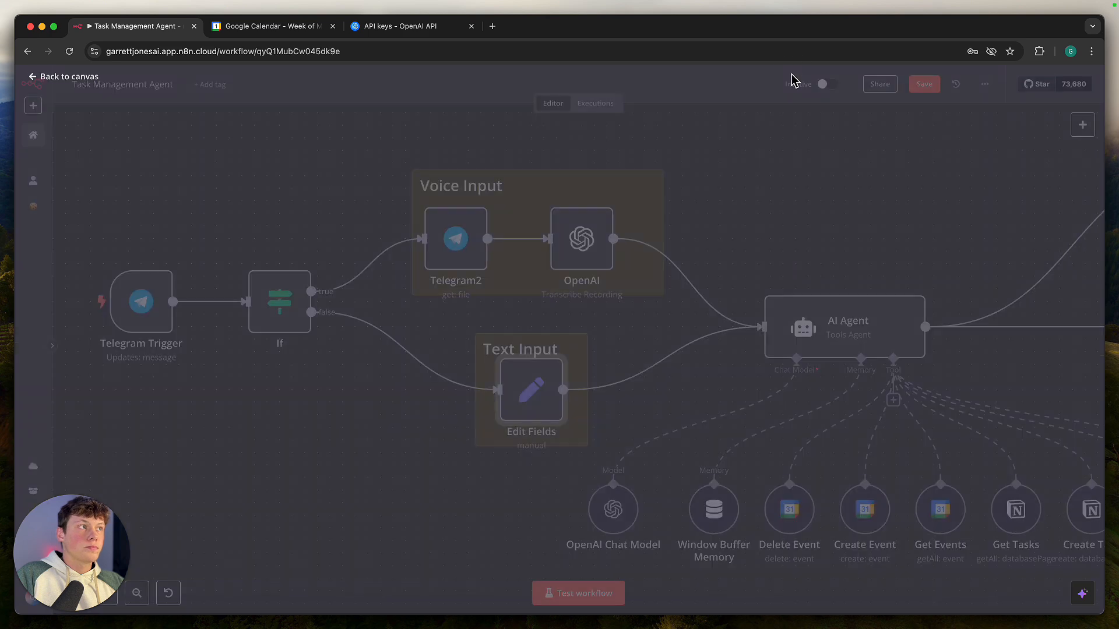
- Examine the AI Agent node's full prompt expression, highlighting the tool descriptions and the {{ $json.text }} user request line
scroll(624, 330, right, 5)
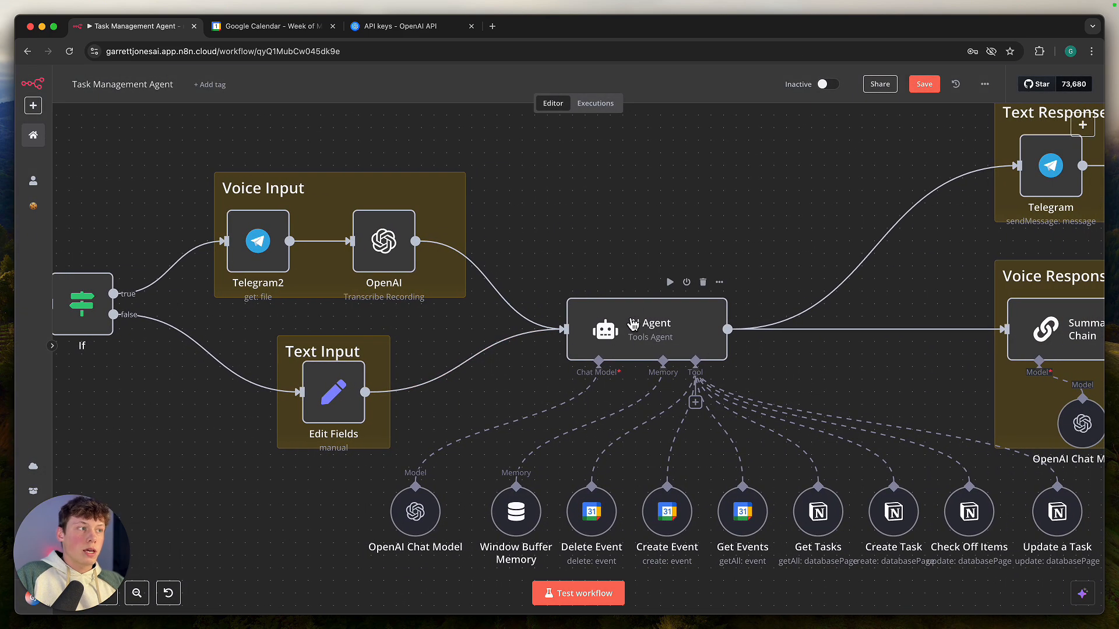
double_click(633, 324)
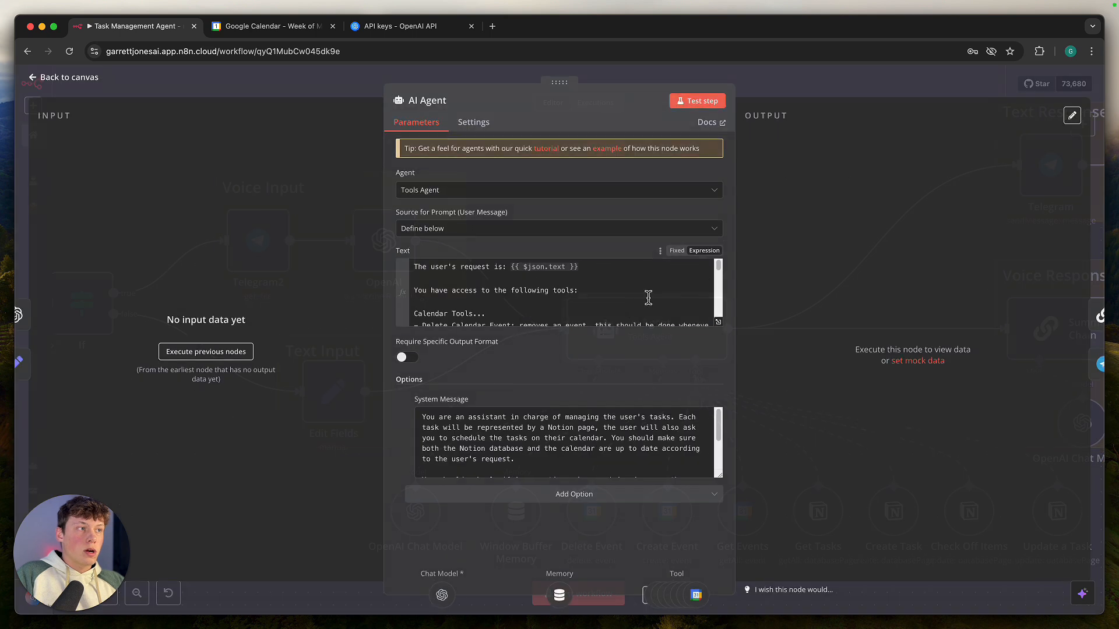
click(720, 325)
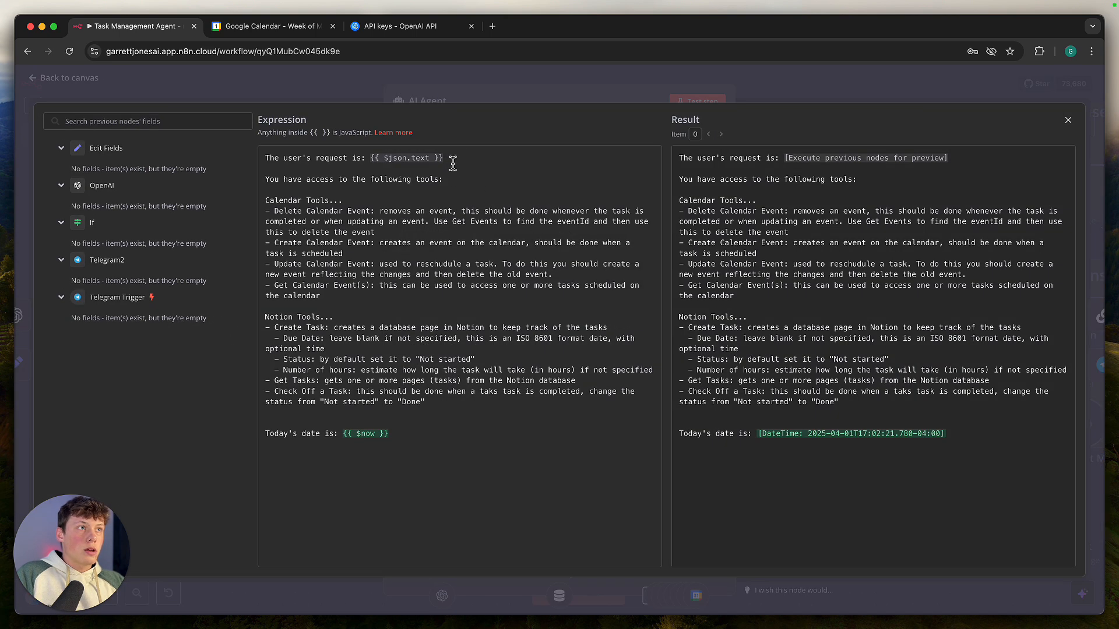
drag(300, 190, 432, 391)
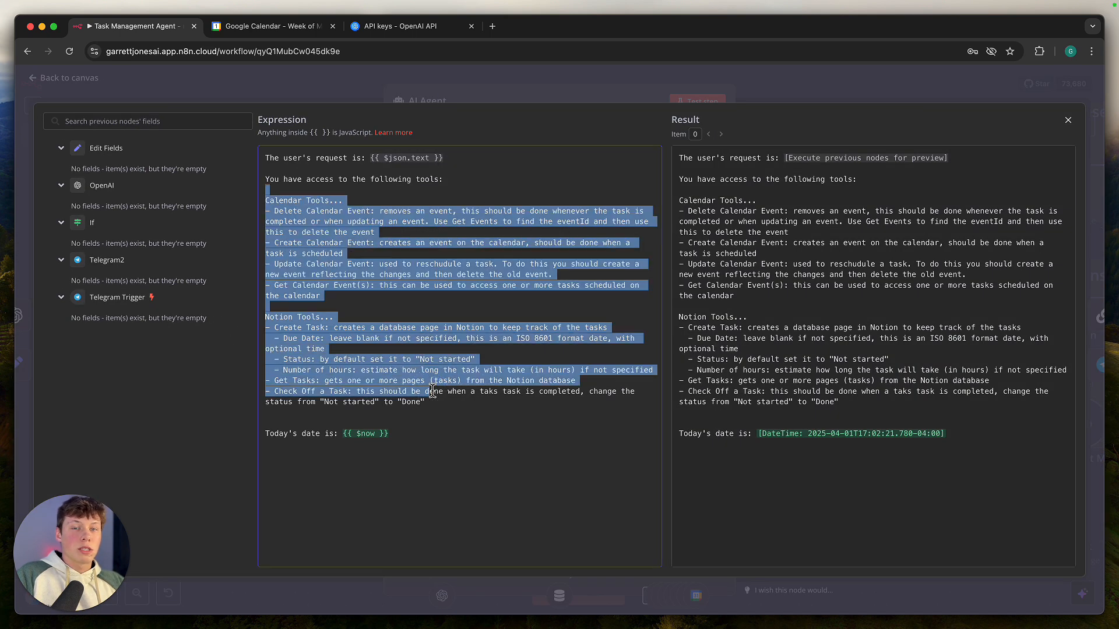
drag(468, 164, 372, 154)
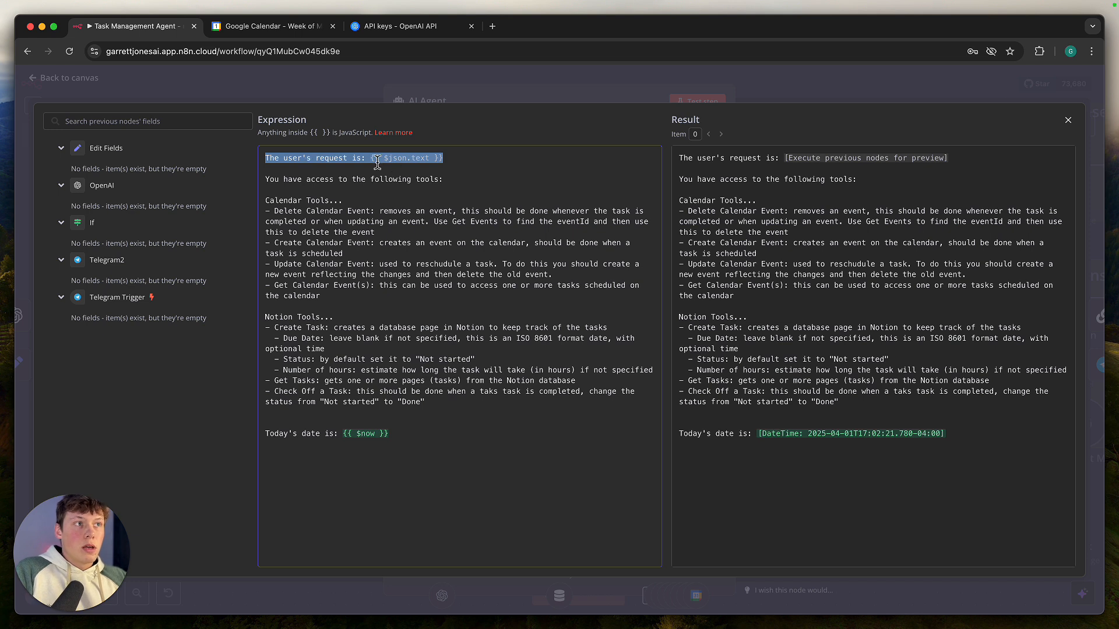
drag(370, 157, 443, 157)
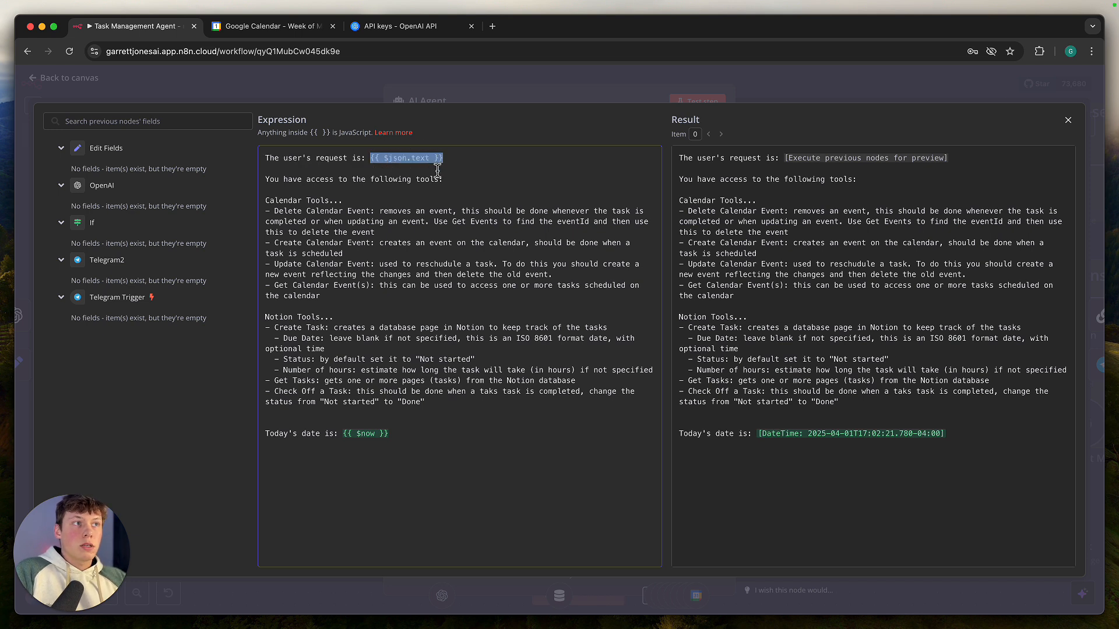
click(425, 158)
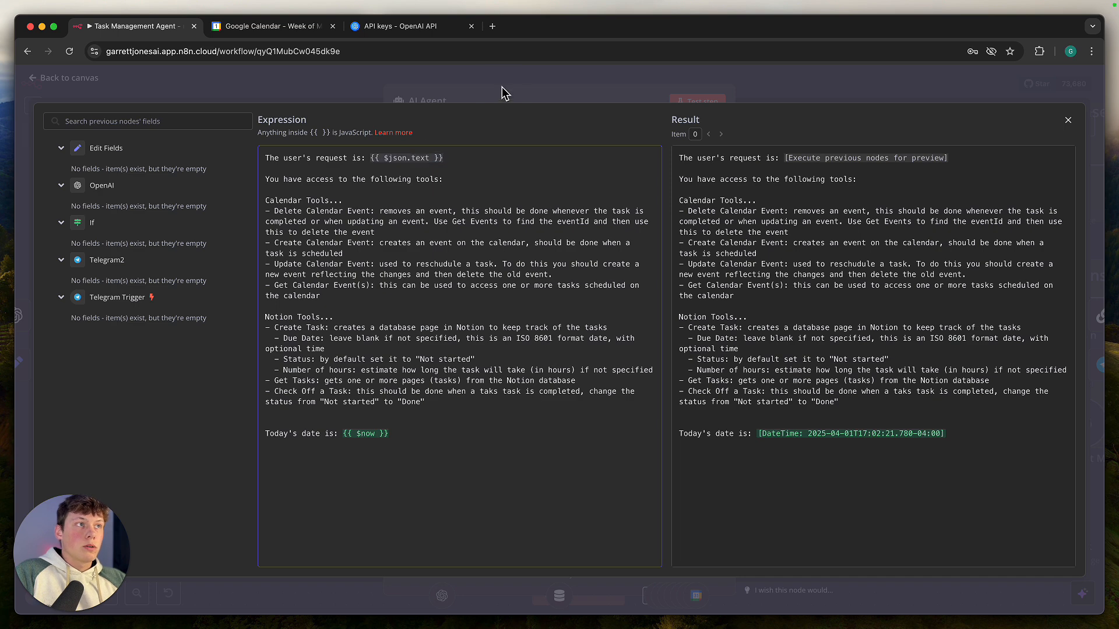
click(646, 84)
click(752, 69)
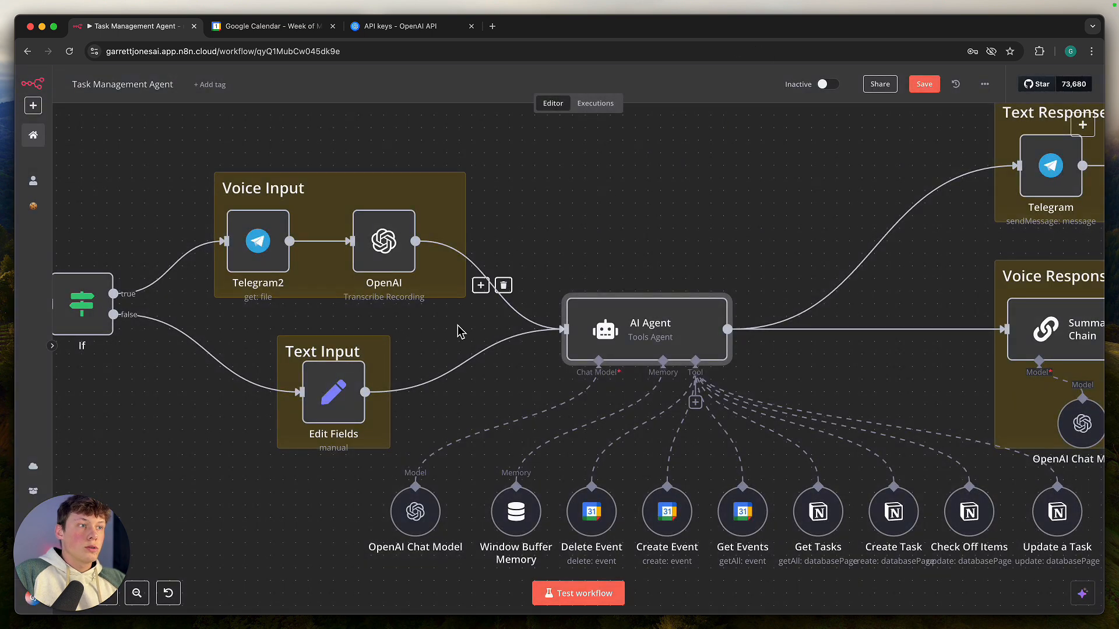
- Check how the AI Agent's {{ $json.text }} reference relates to the voice and text input branches on the canvas
double_click(603, 324)
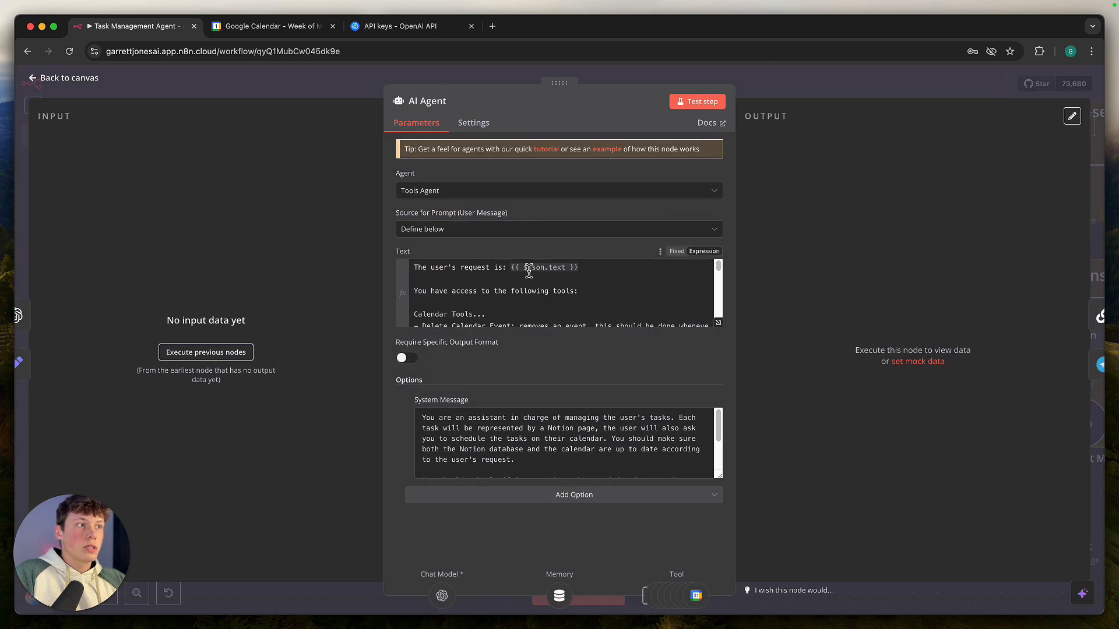
click(754, 96)
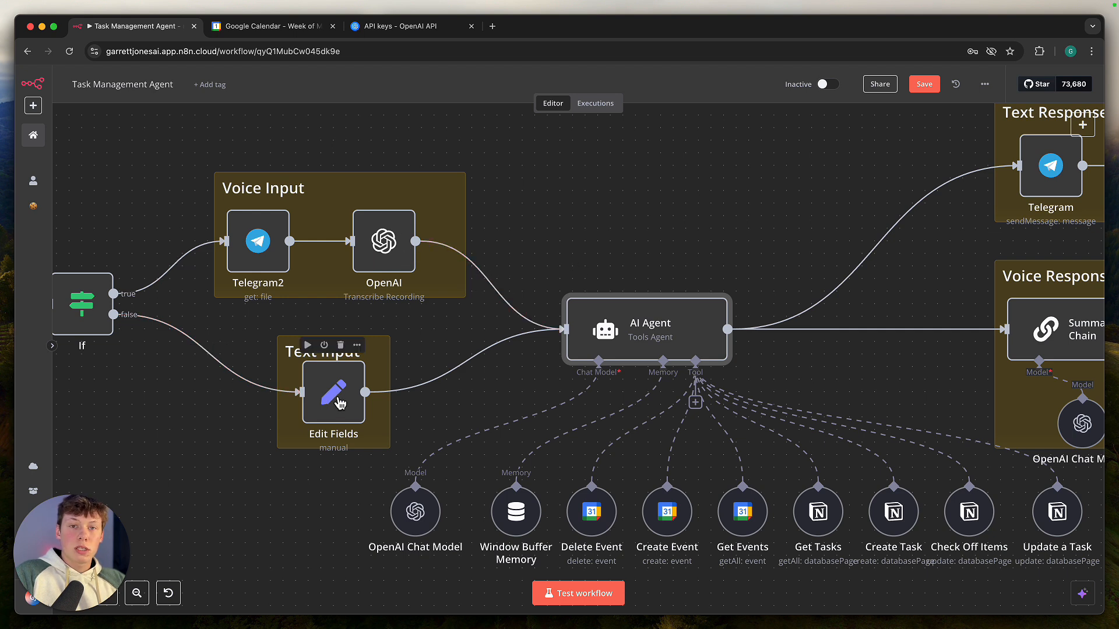
double_click(609, 327)
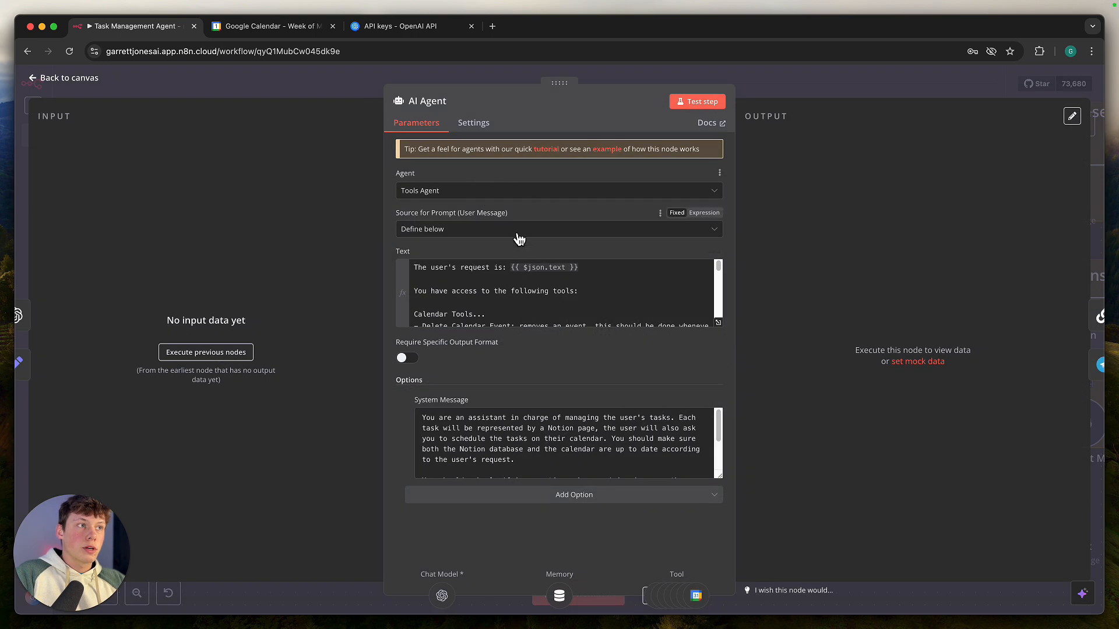
drag(578, 270, 514, 266)
click(515, 257)
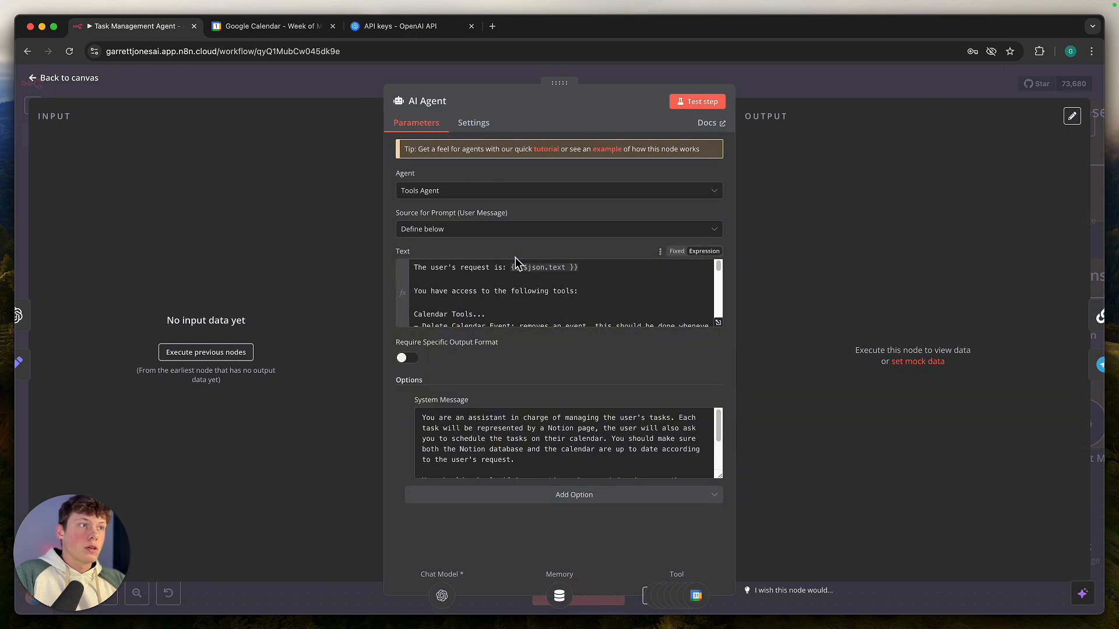
click(810, 84)
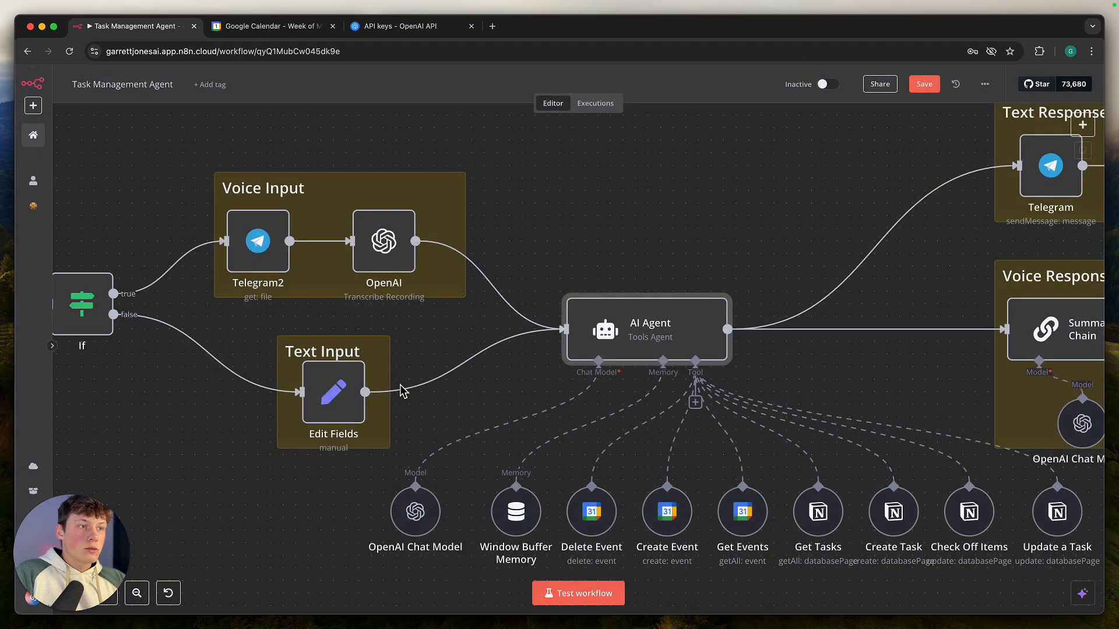
- Reopen the AI Agent's prompt in the expanded expression editor and review the user request and tool access lines
double_click(603, 333)
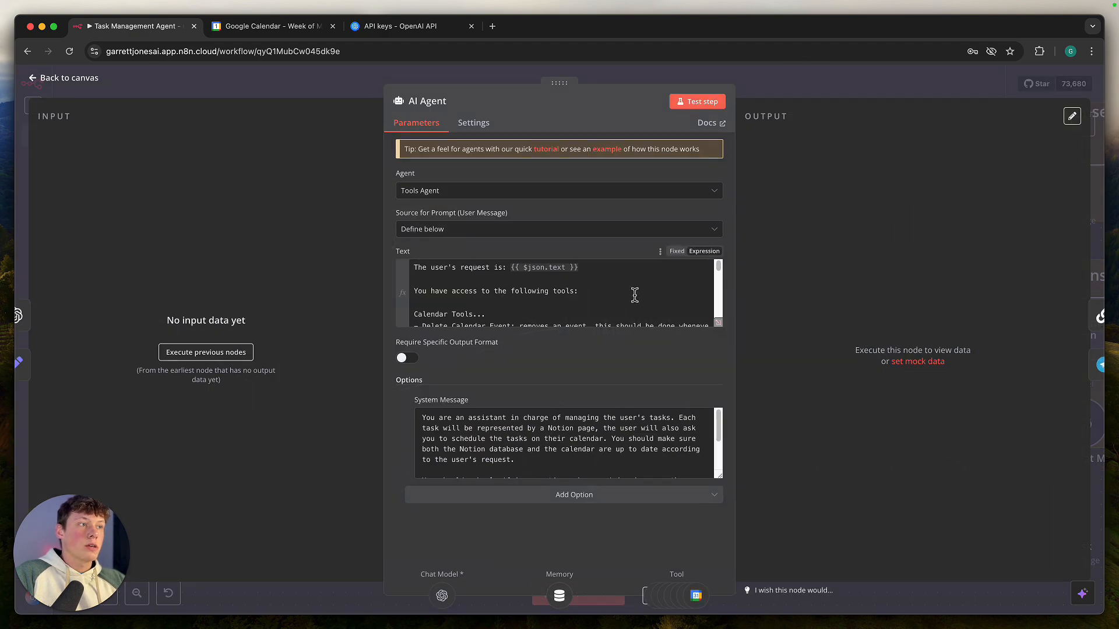
click(552, 269)
click(562, 251)
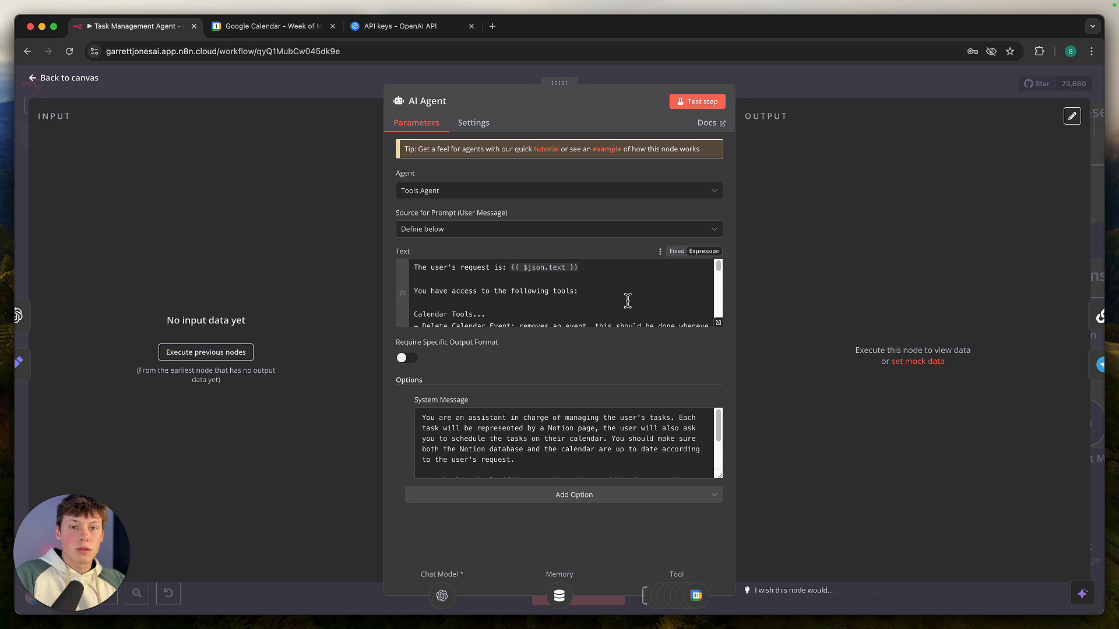
click(719, 322)
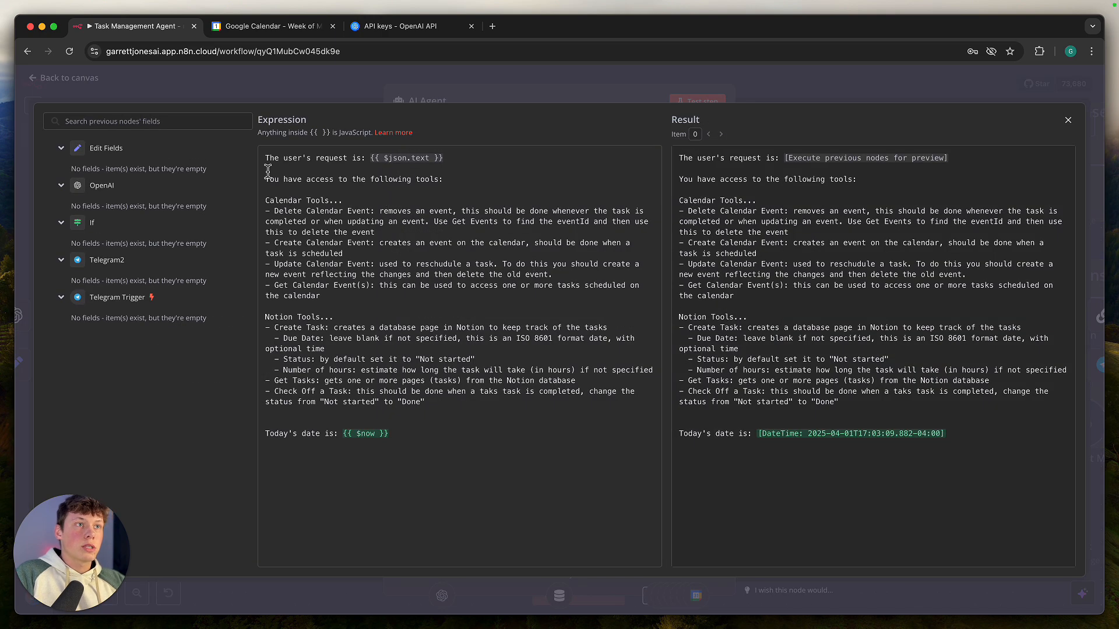
drag(267, 163, 470, 165)
click(469, 166)
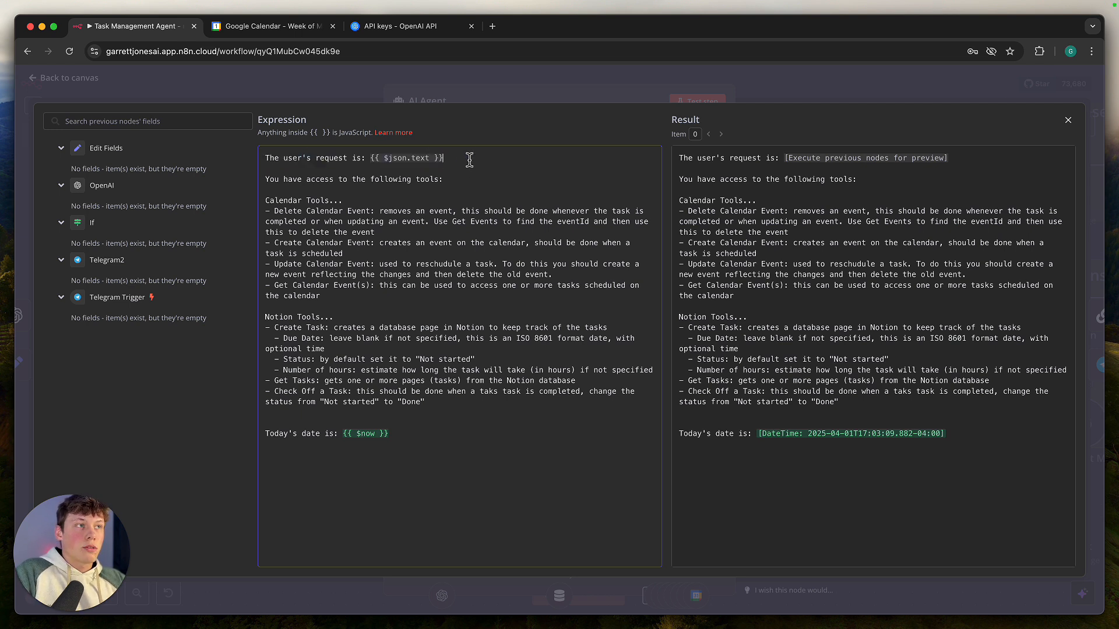
drag(267, 180, 446, 180)
click(446, 180)
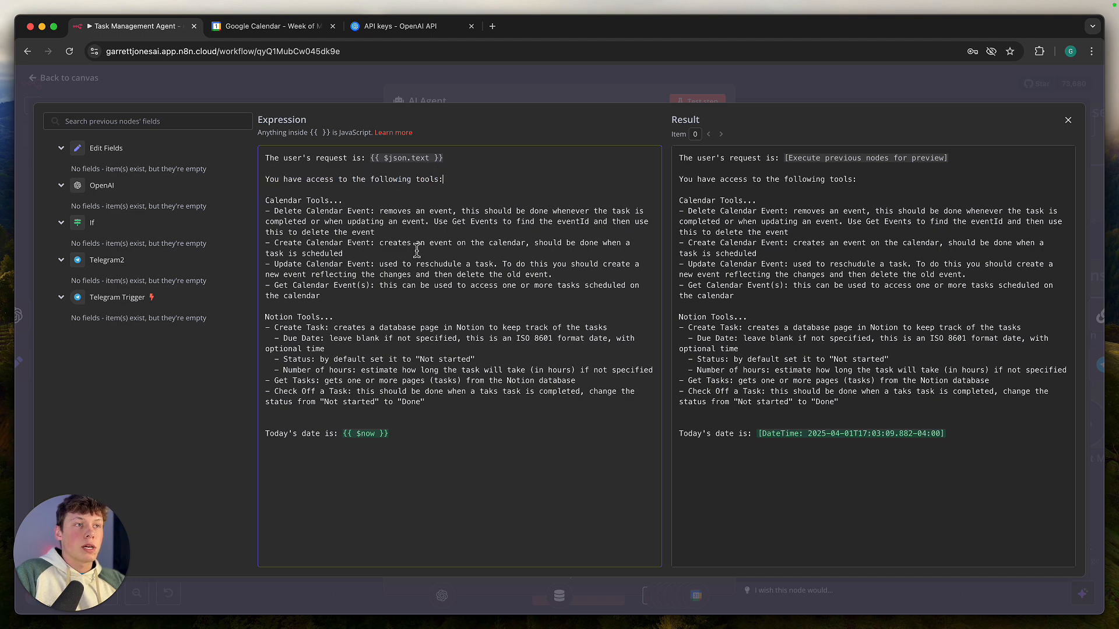
- Review the Calendar Tools section of the prompt, highlighting the Delete Calendar Event instruction
drag(321, 296, 268, 204)
click(268, 204)
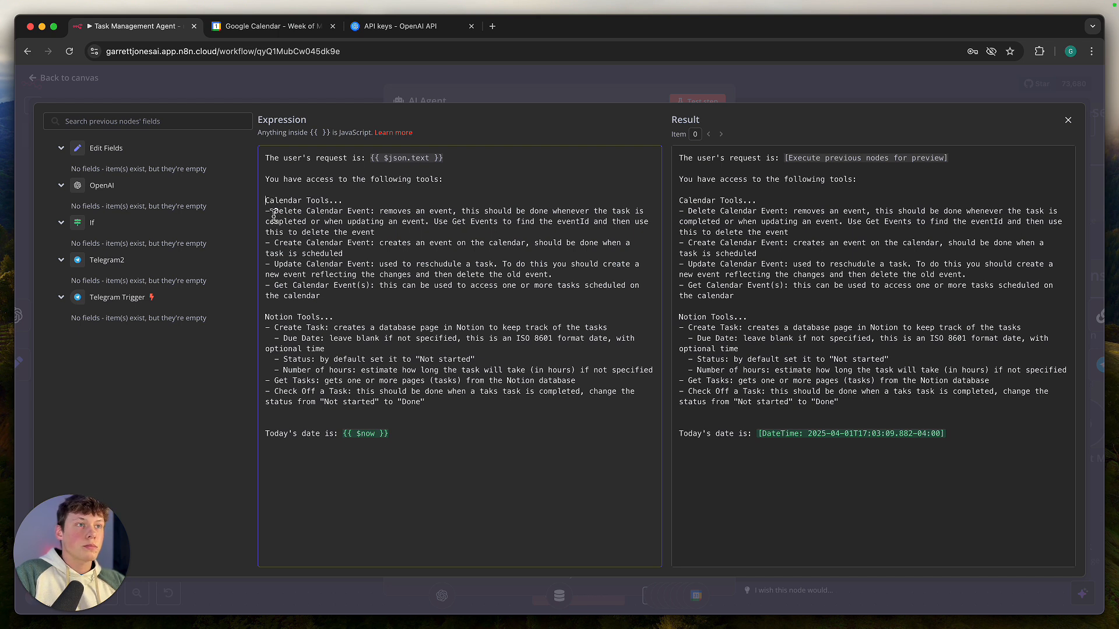
drag(265, 211, 375, 233)
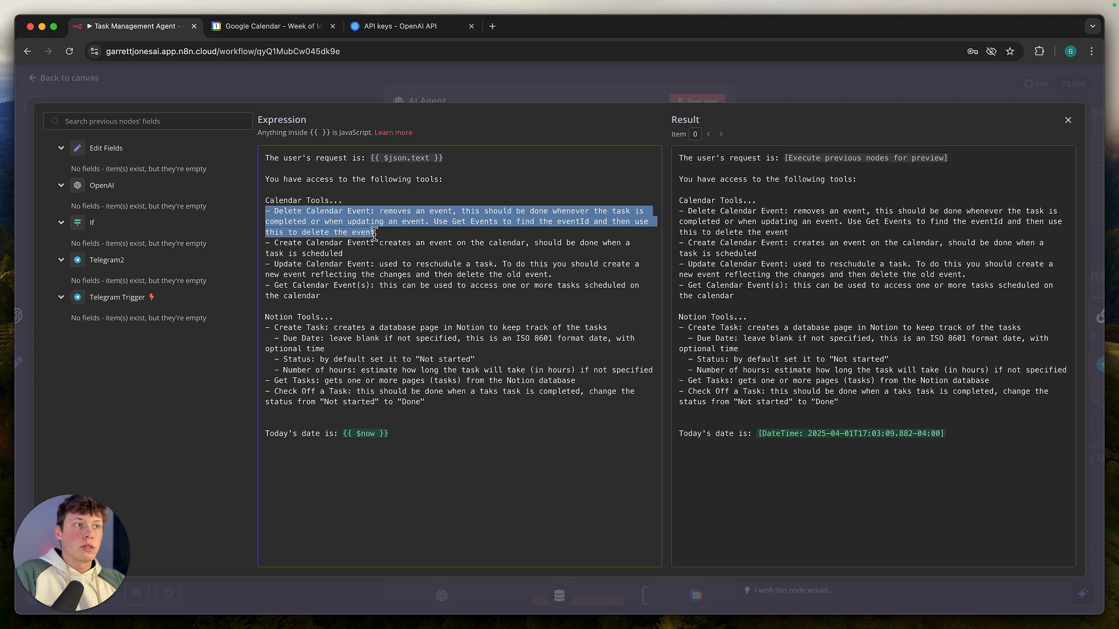
click(397, 233)
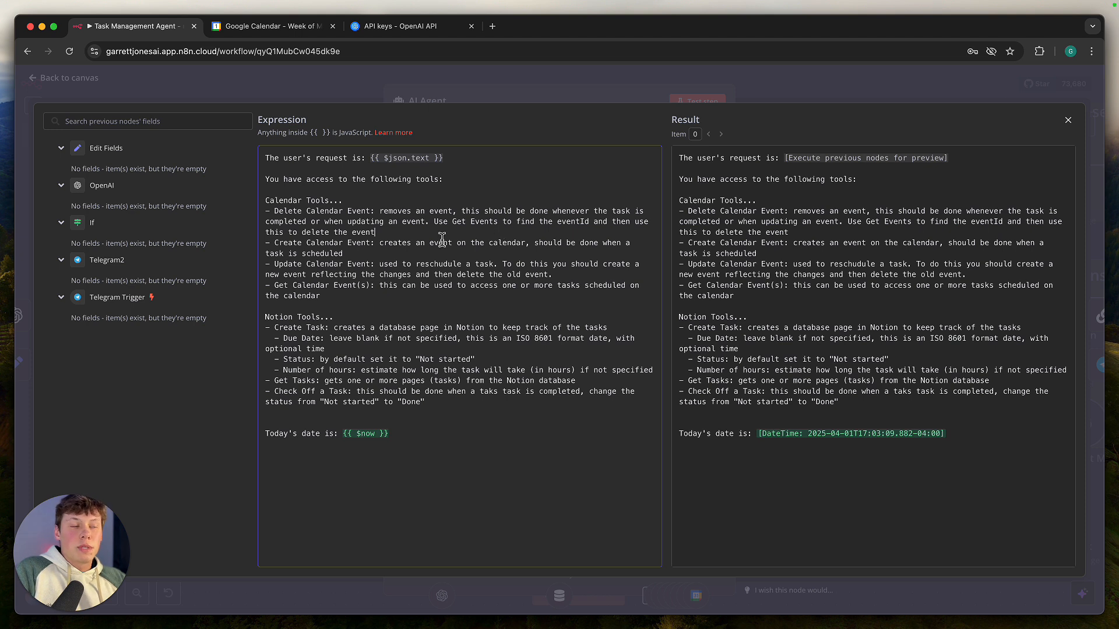
drag(419, 233, 263, 213)
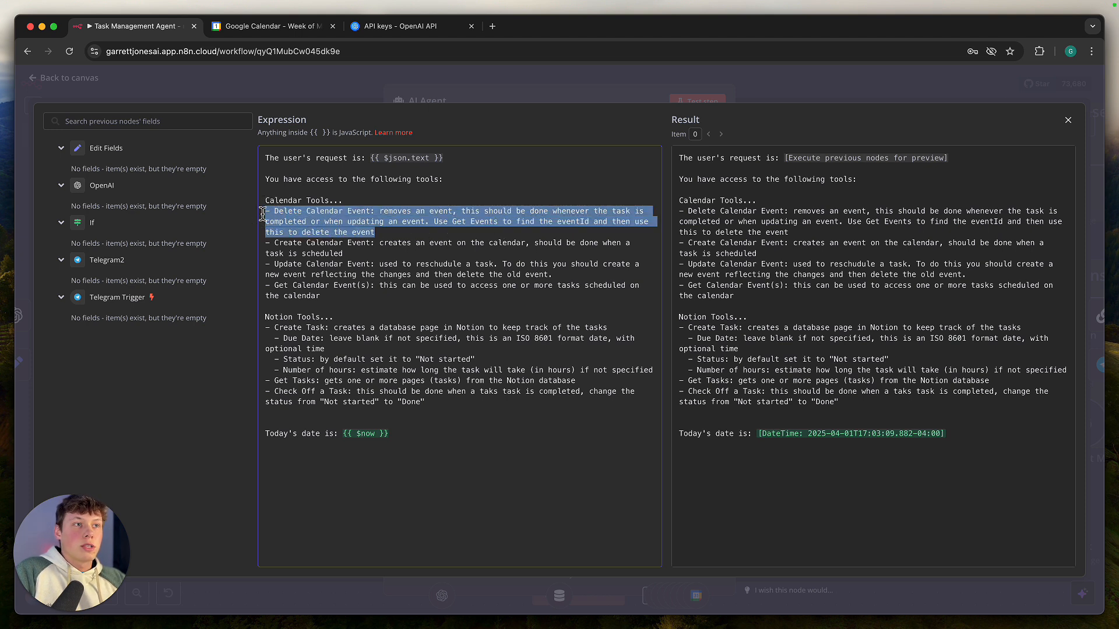
- Review the prompt's Delete Calendar Event and Create Calendar Event instructions, highlighting when each should be used
click(496, 233)
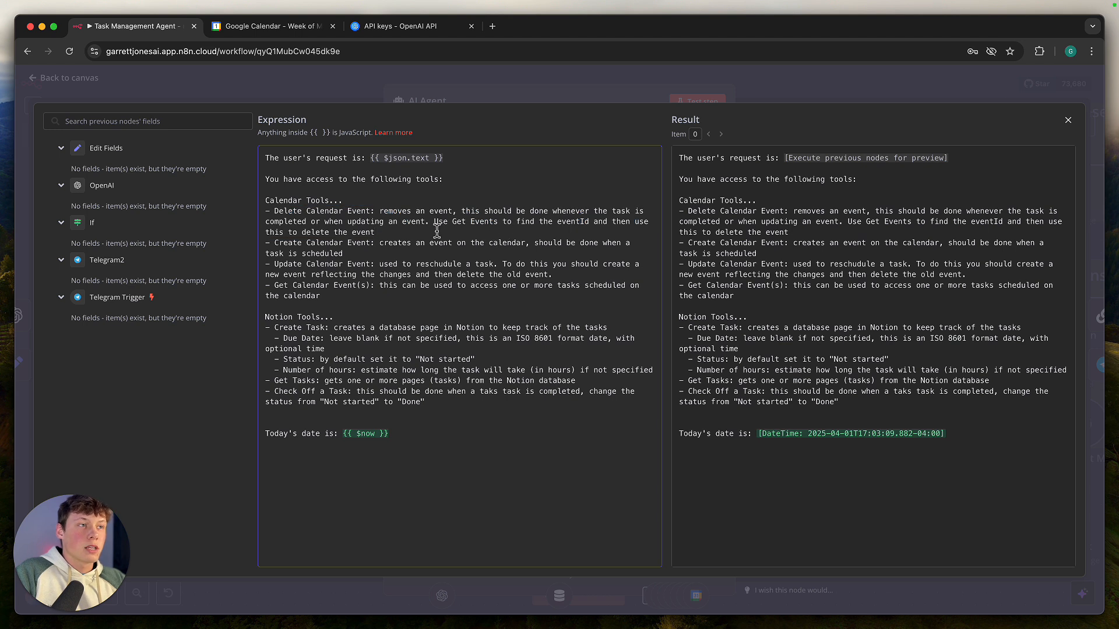
drag(375, 232, 264, 219)
drag(350, 255, 264, 244)
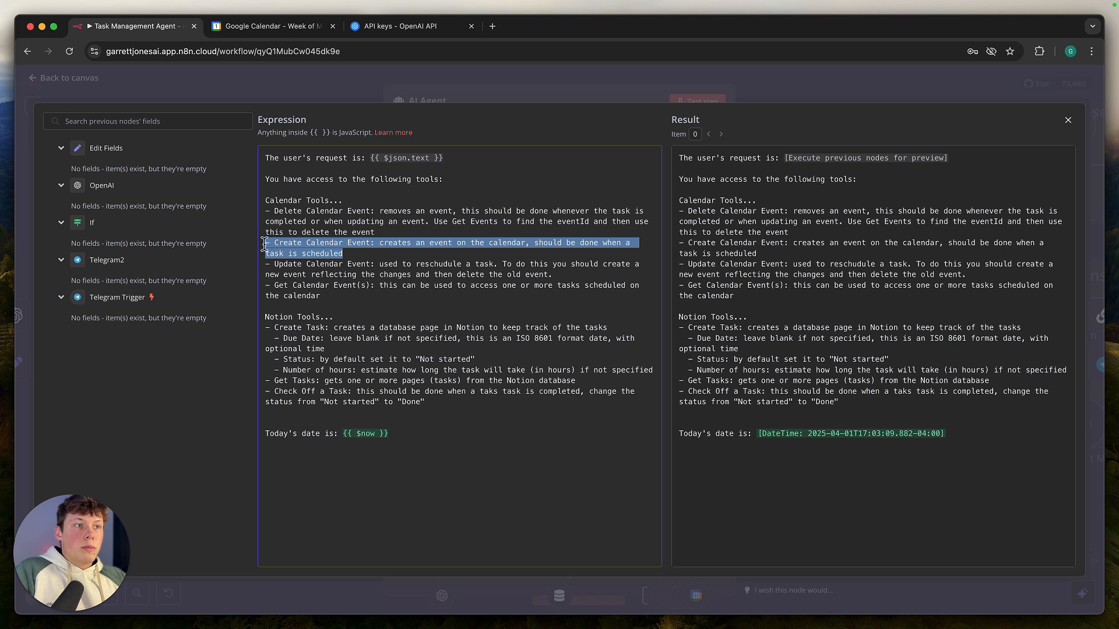
click(399, 243)
drag(344, 255, 271, 252)
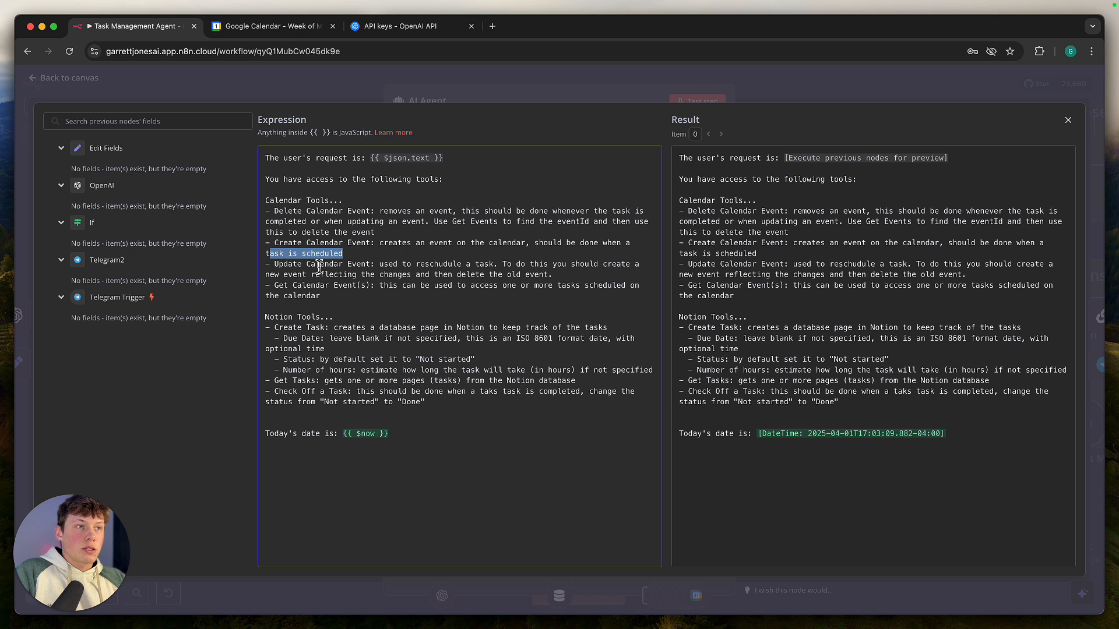
- Review the Update Calendar Event instruction, highlighting how a task is rescheduled by creating a new event and deleting the old one
triple_click(306, 274)
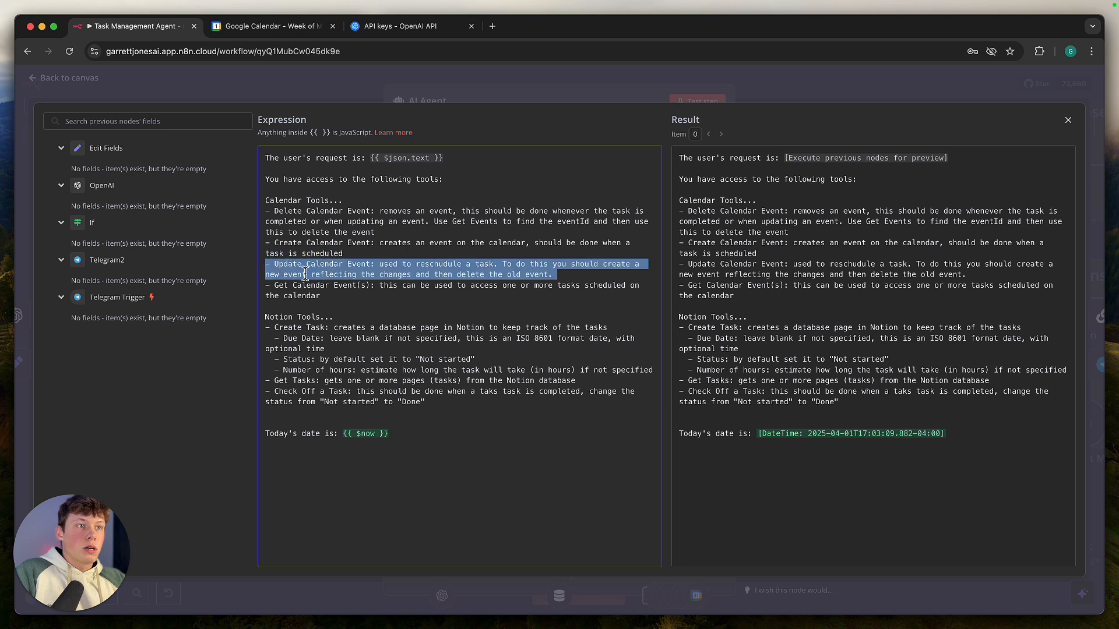
click(439, 267)
drag(570, 276, 383, 269)
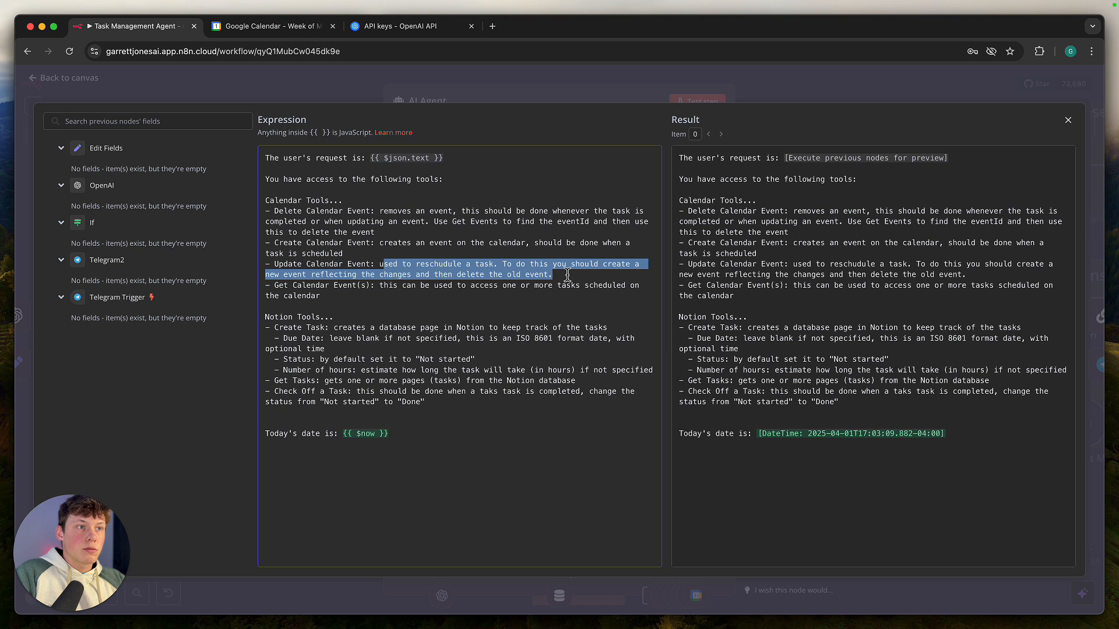
click(309, 296)
drag(382, 275, 488, 277)
click(489, 277)
drag(287, 211, 372, 229)
- Highlight and read the Get Calendar Event(s) instruction at the end of the Calendar Tools section
drag(266, 285, 339, 298)
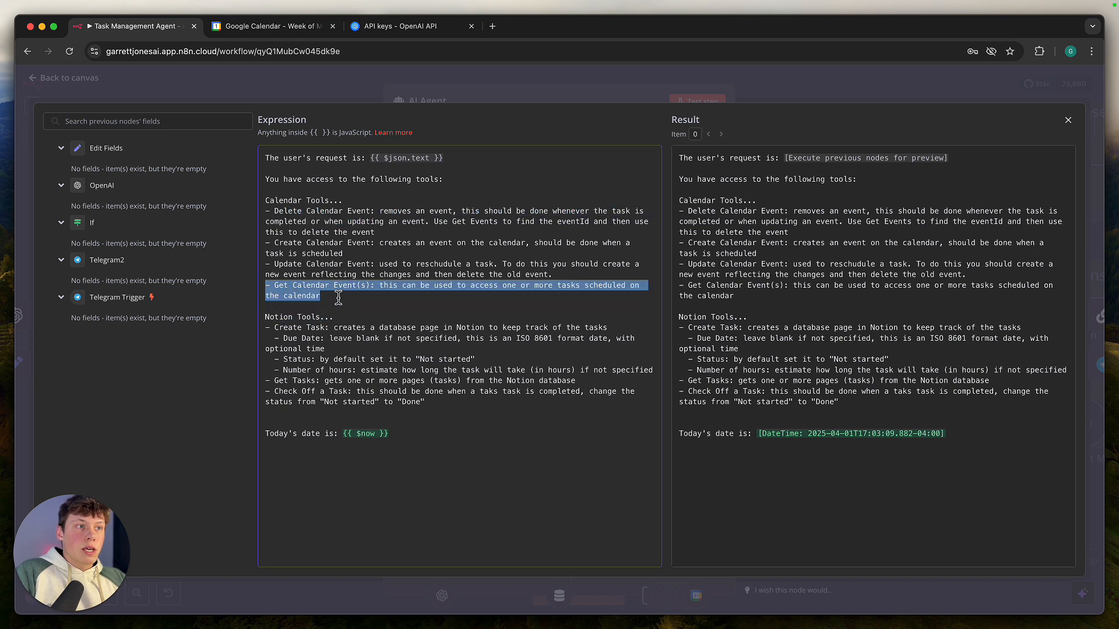
click(367, 297)
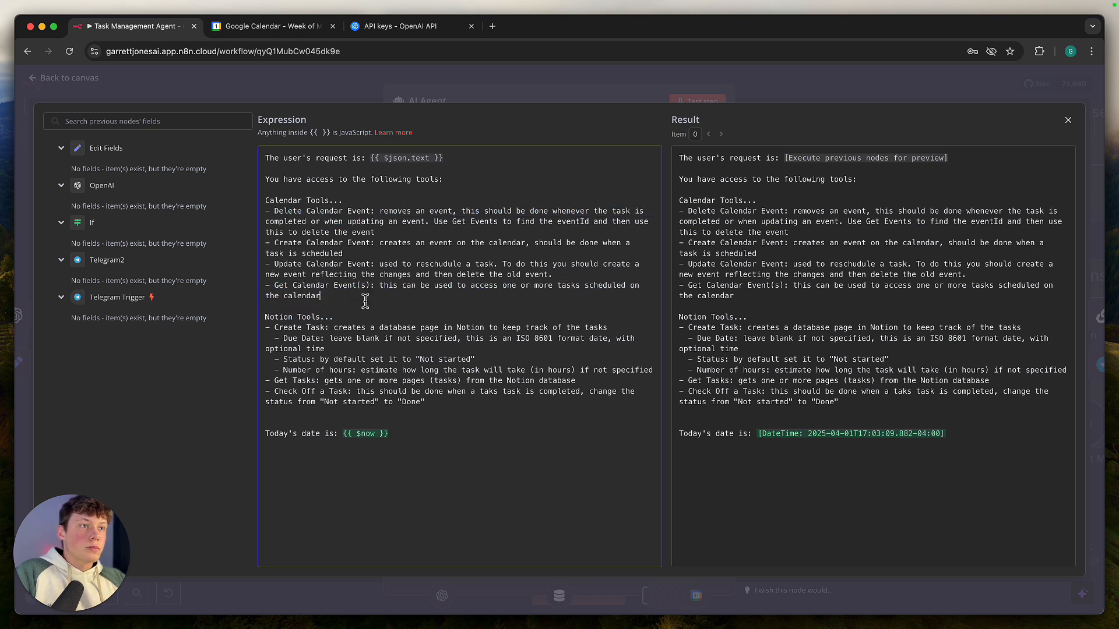
shift+click(382, 285)
click(395, 297)
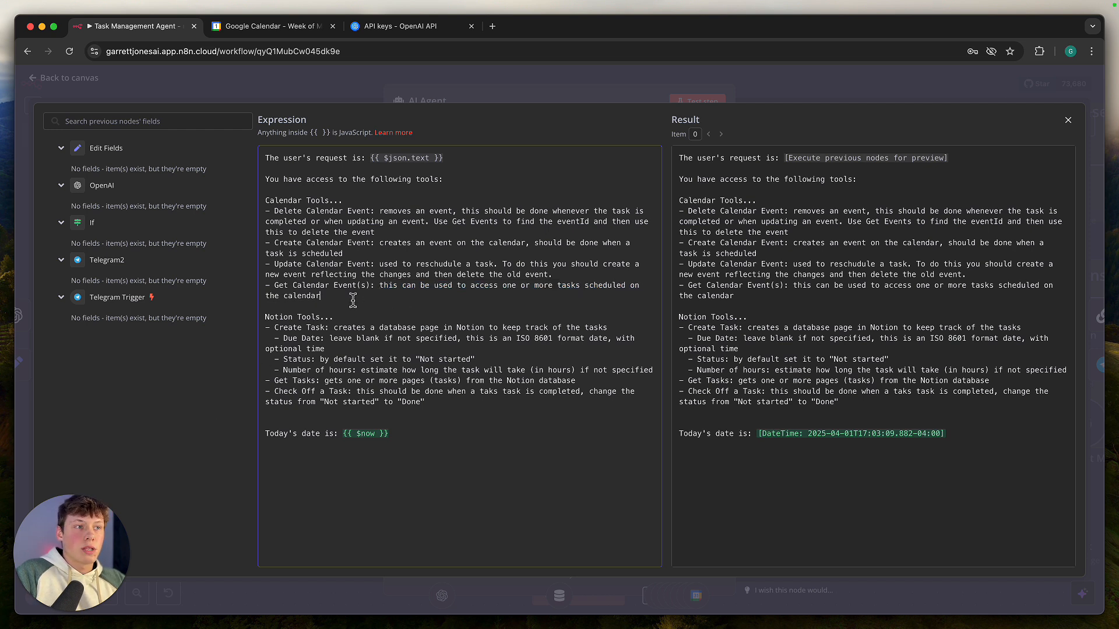
- Review the Notion Tools section's Create Task instruction, highlighting its Due Date, Status and Number of hours sub-points
click(234, 366)
drag(267, 318, 340, 321)
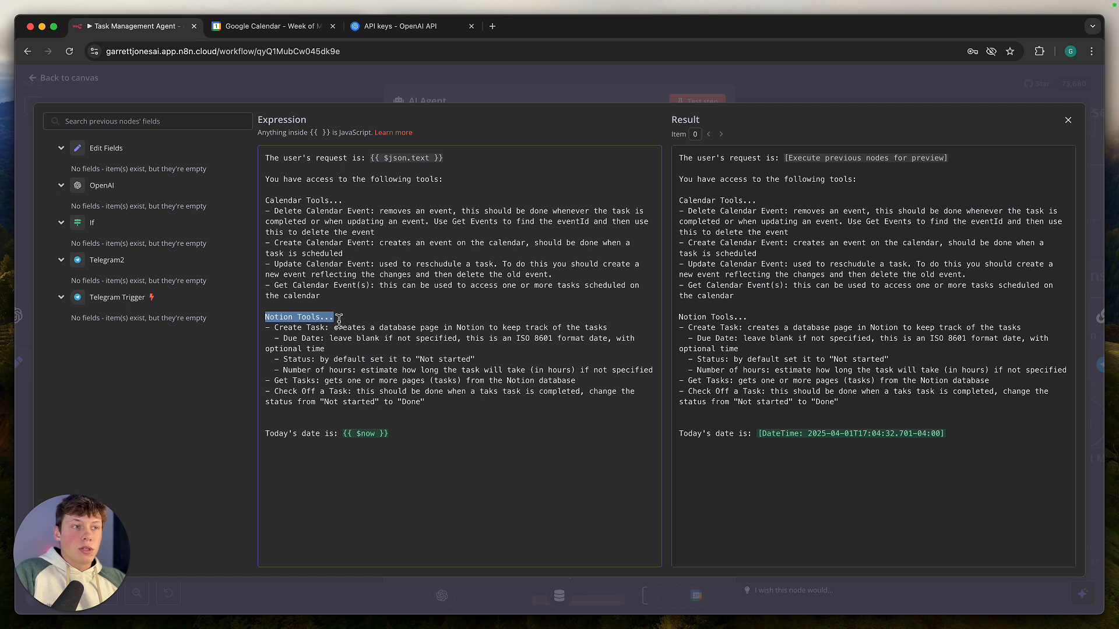
click(339, 321)
drag(270, 328, 349, 348)
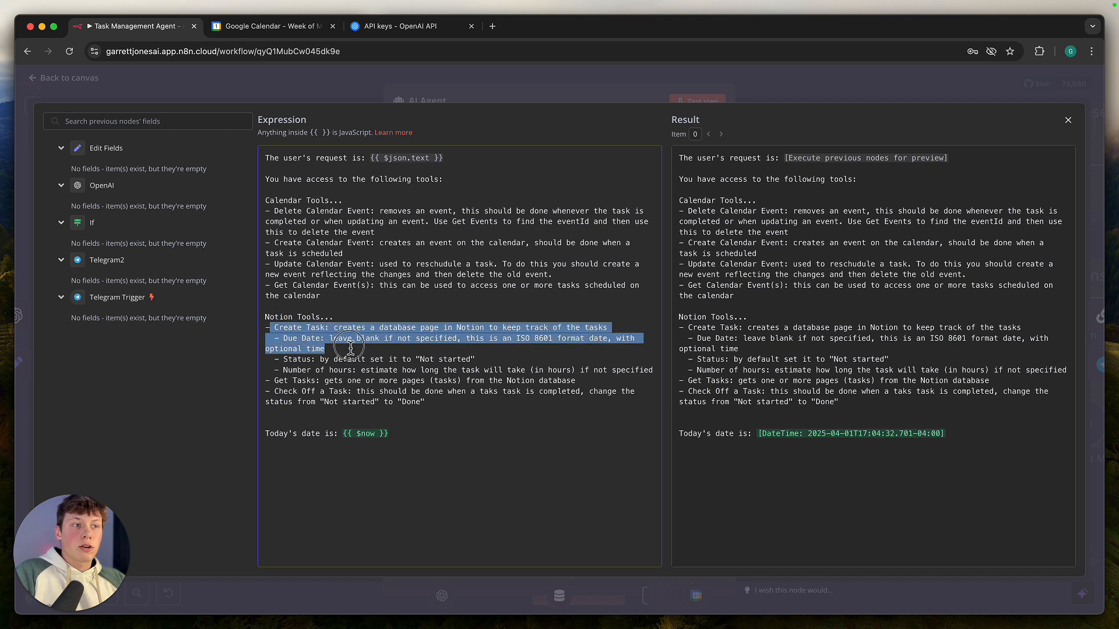
click(350, 348)
drag(271, 338, 610, 373)
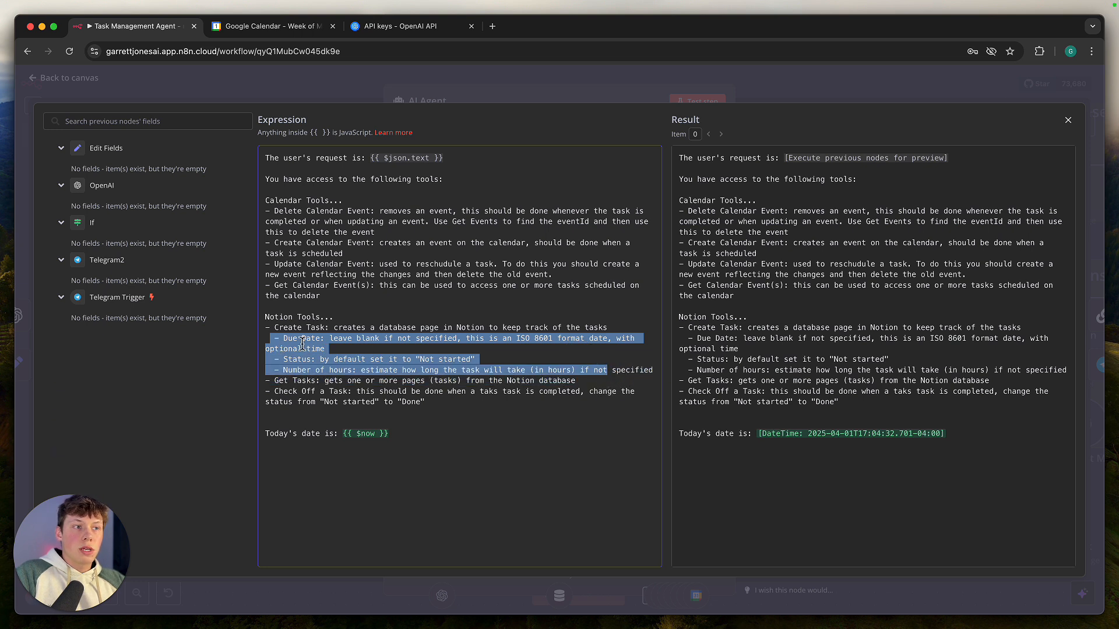
click(390, 372)
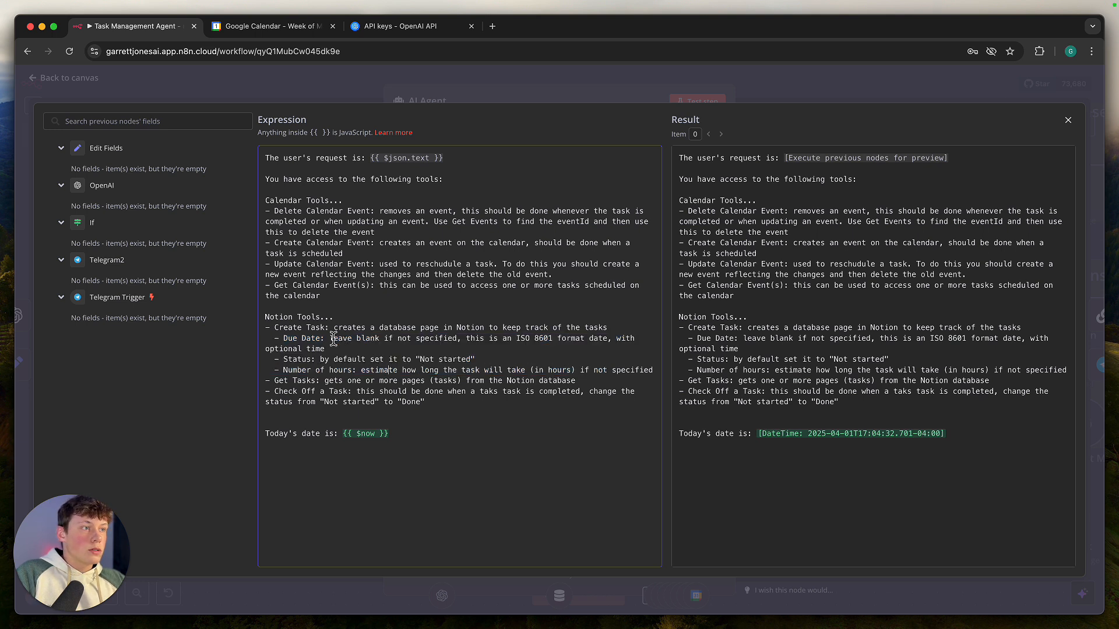
- Compare the prompt's default "Not started" status with the test task's Status options in Notion's Todo List, and return to the prompt
drag(307, 360, 417, 362)
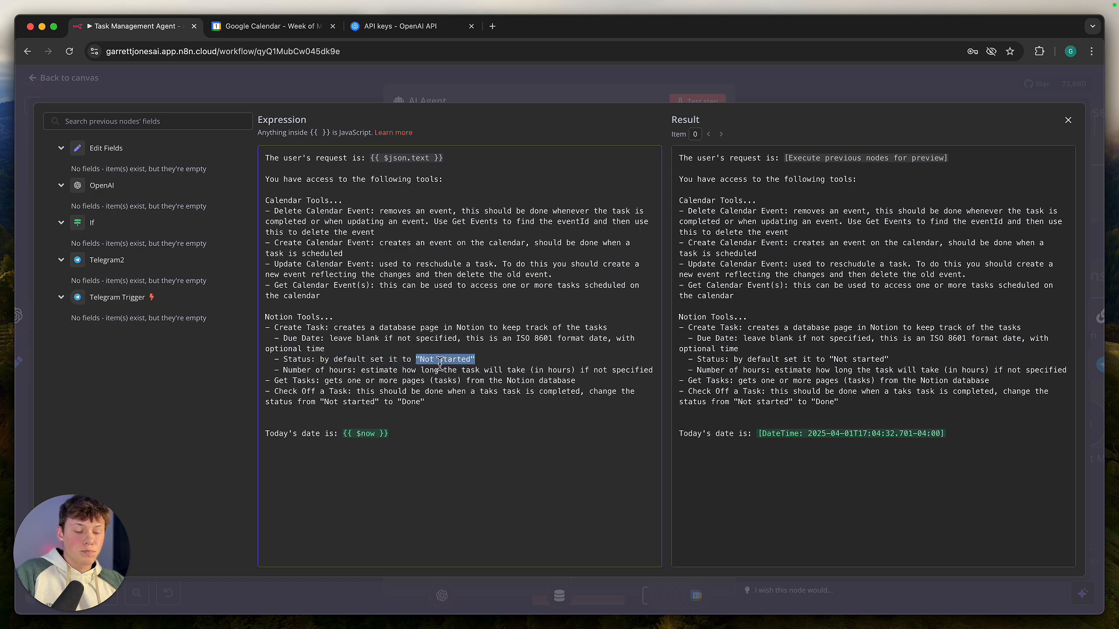
key(alt+Tab)
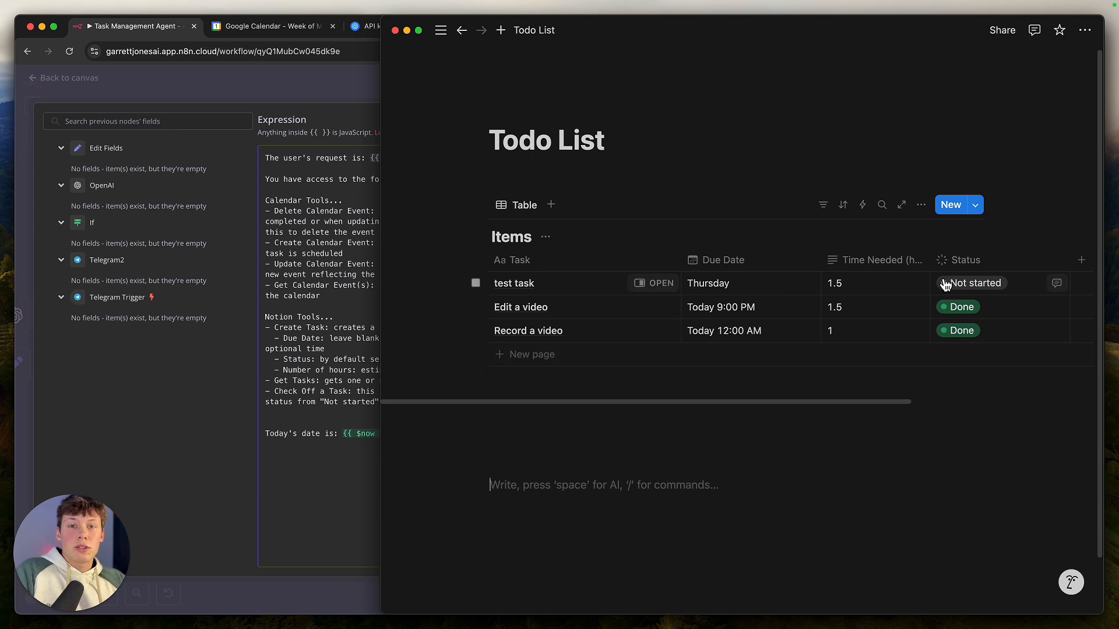
click(979, 284)
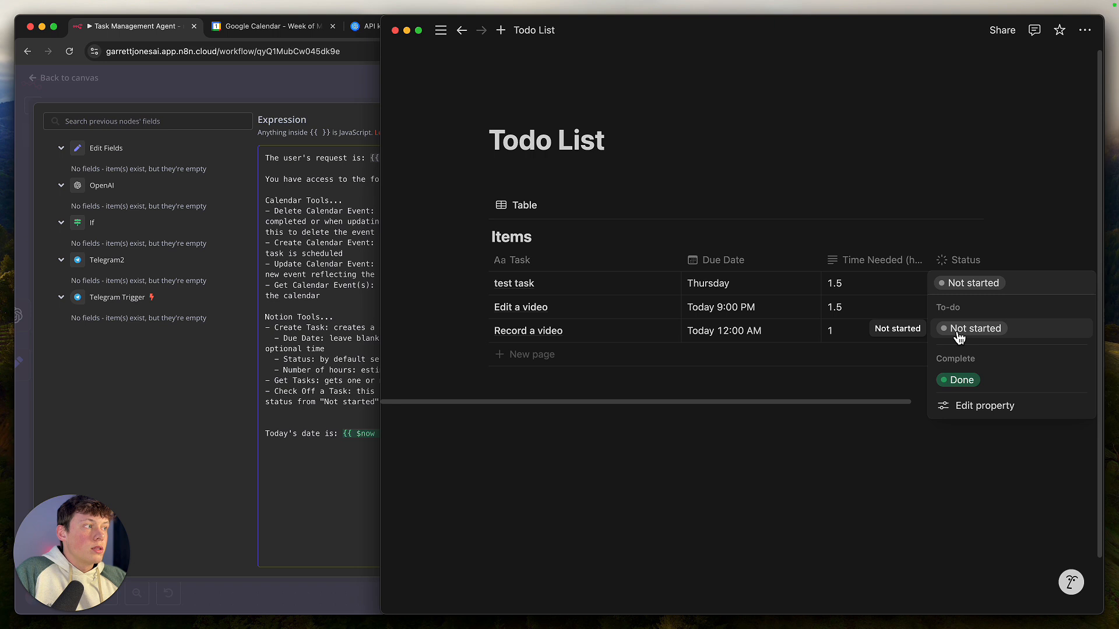
key(Escape)
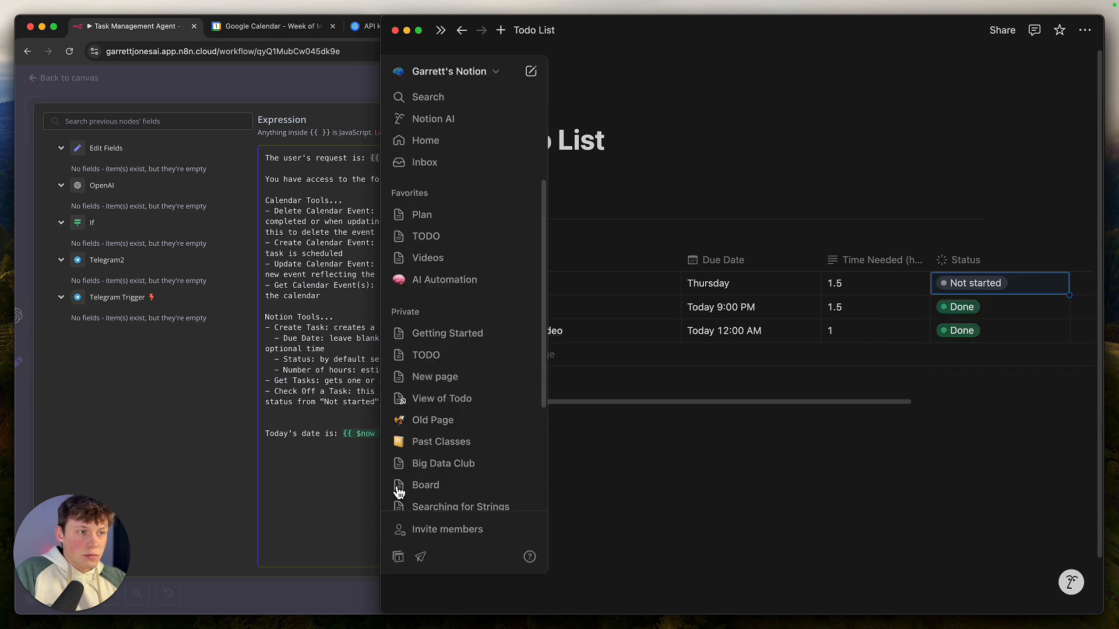
click(371, 471)
click(485, 360)
drag(486, 360, 418, 362)
click(411, 371)
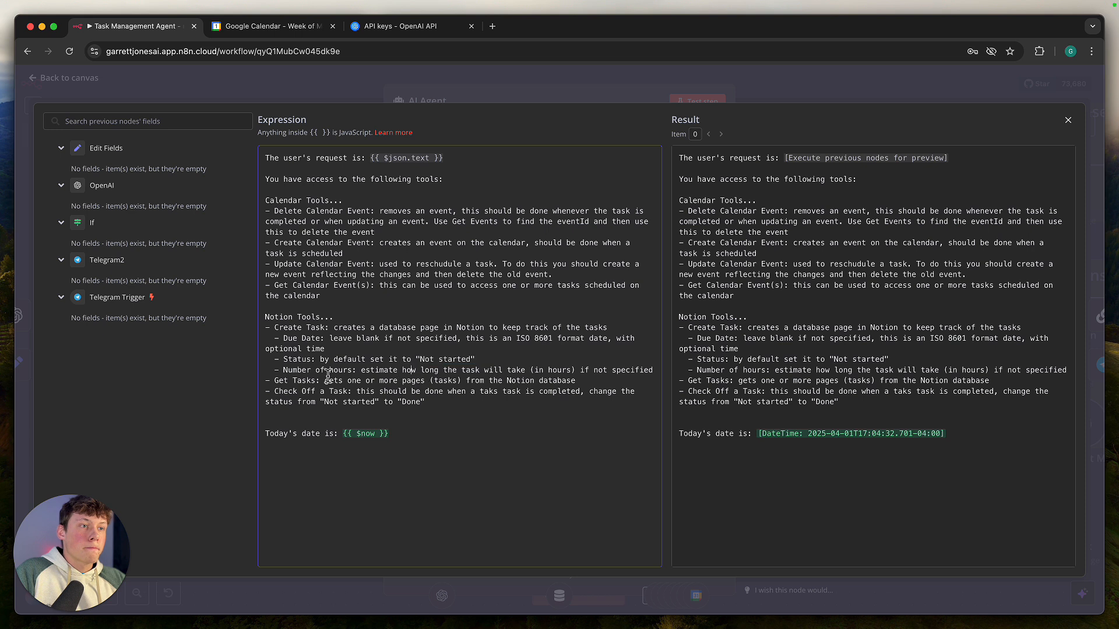
- Review the Get Tasks and Check Off a Task instructions in the prompt's Notion Tools section
drag(266, 381, 577, 382)
click(576, 382)
click(472, 405)
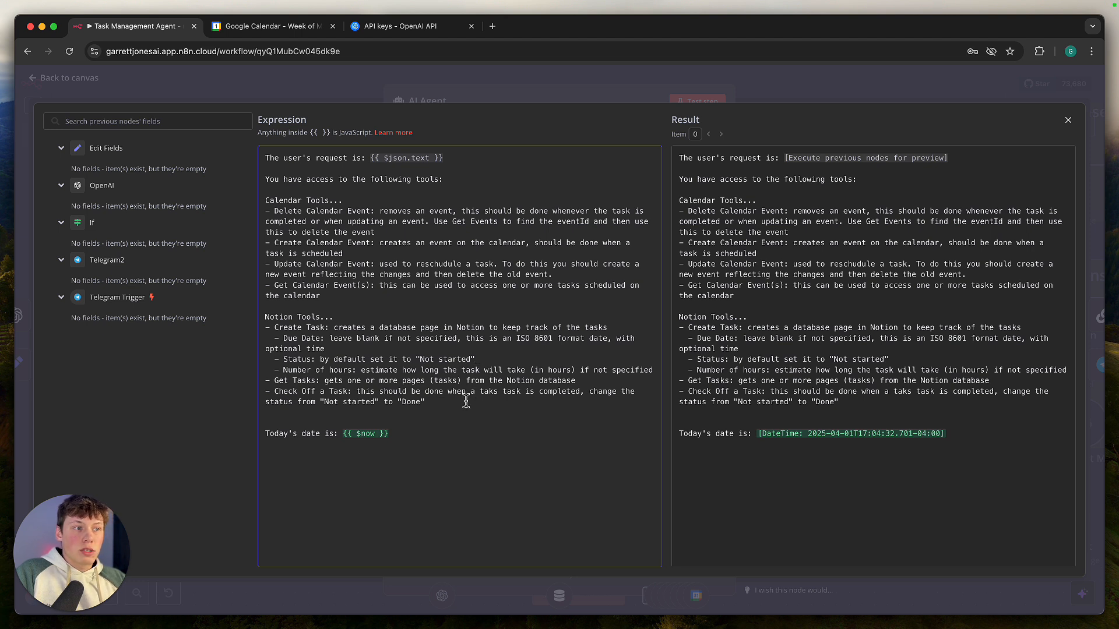
drag(494, 392, 570, 400)
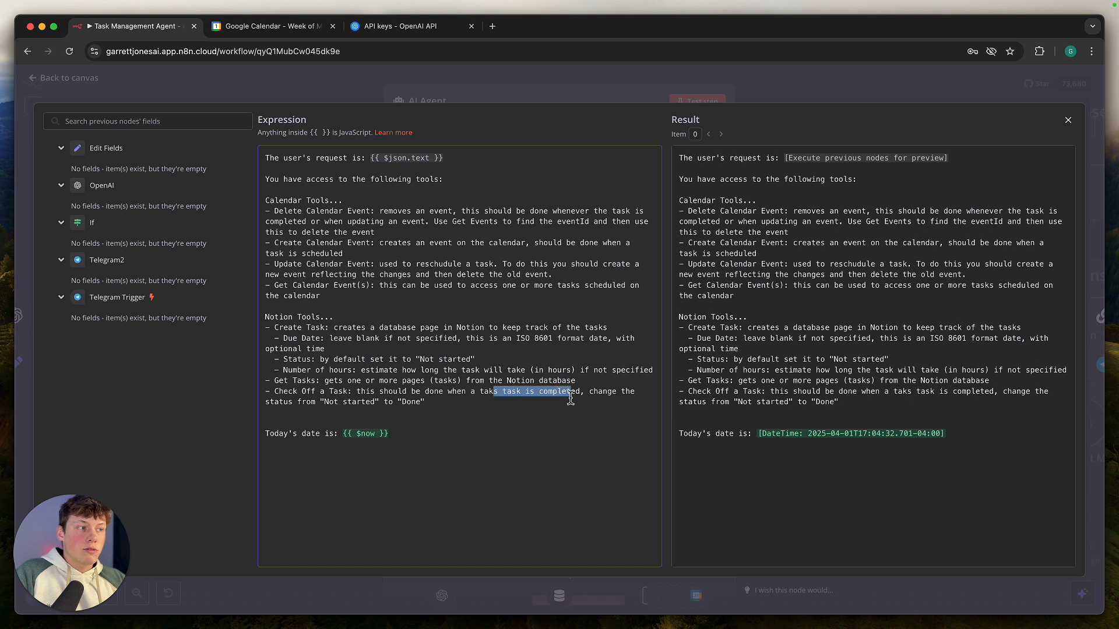
click(410, 402)
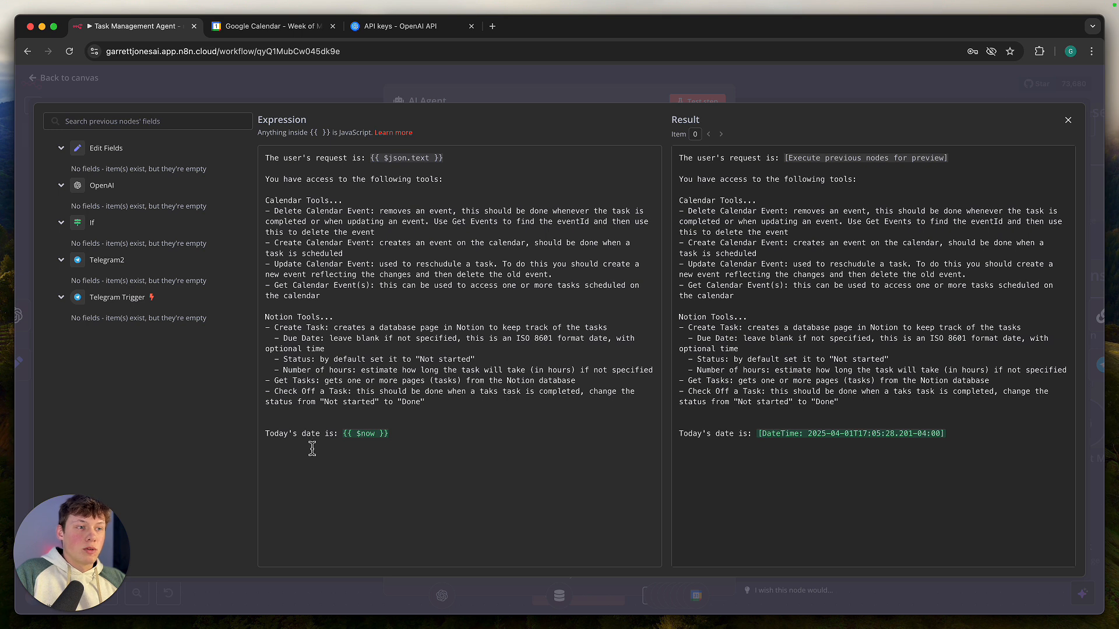
- Highlight the prompt's closing "Today's date is:" line and its {{ $now }} expression
drag(265, 434, 425, 433)
click(421, 434)
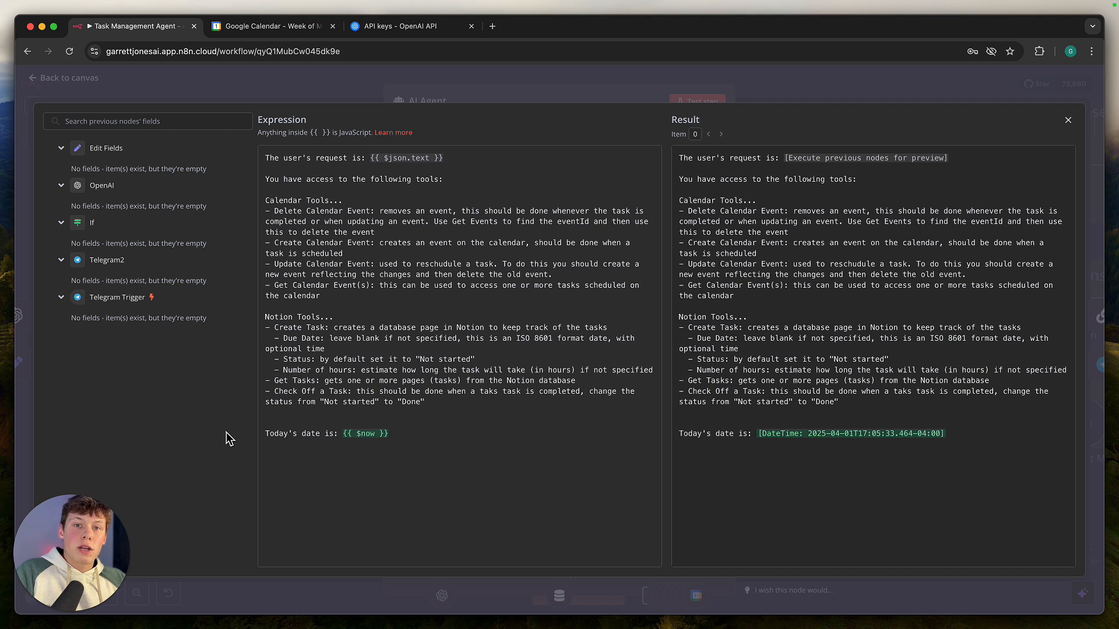
drag(347, 434, 406, 434)
click(410, 434)
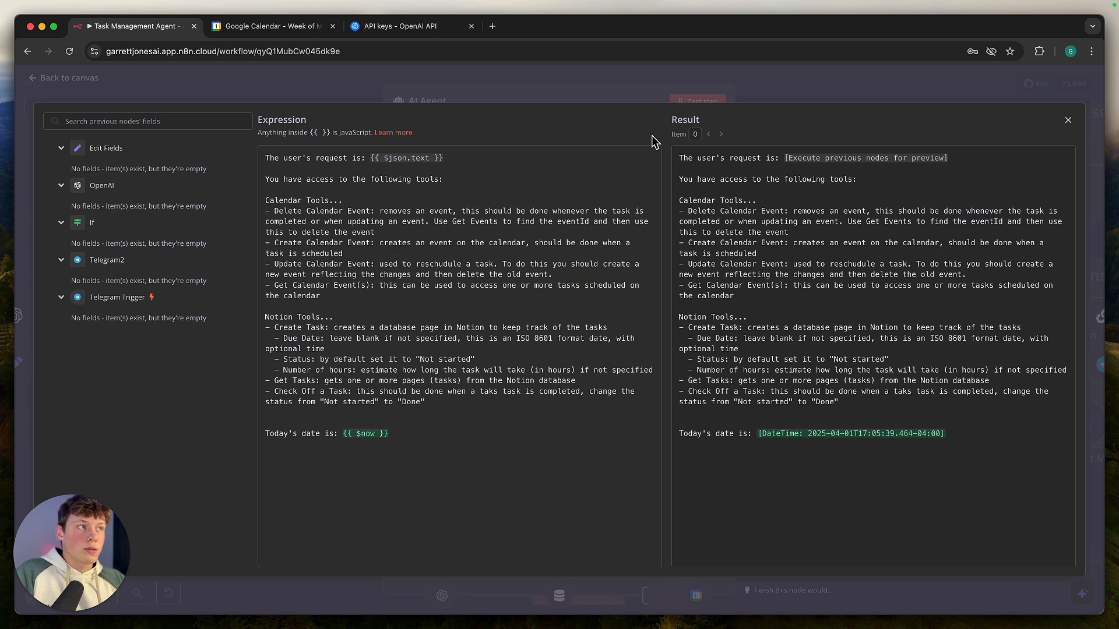
- Close the expanded prompt editor and enlarge the AI Agent's System Message box to show its full text
click(651, 104)
scroll(624, 285, down, 10)
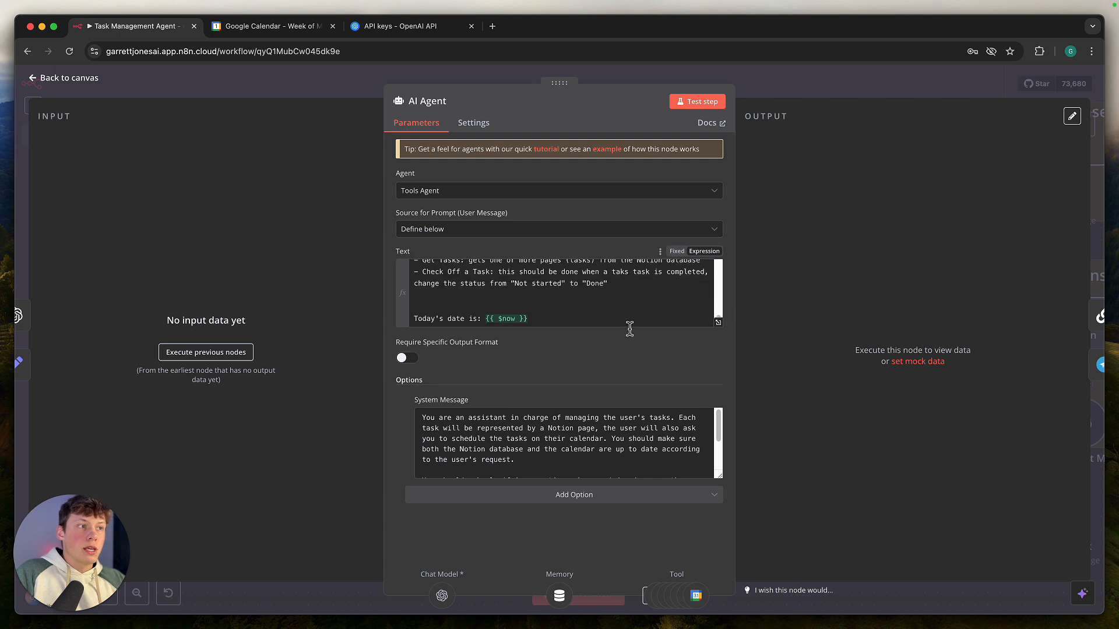
scroll(703, 453, down, 3)
scroll(703, 453, down, 1)
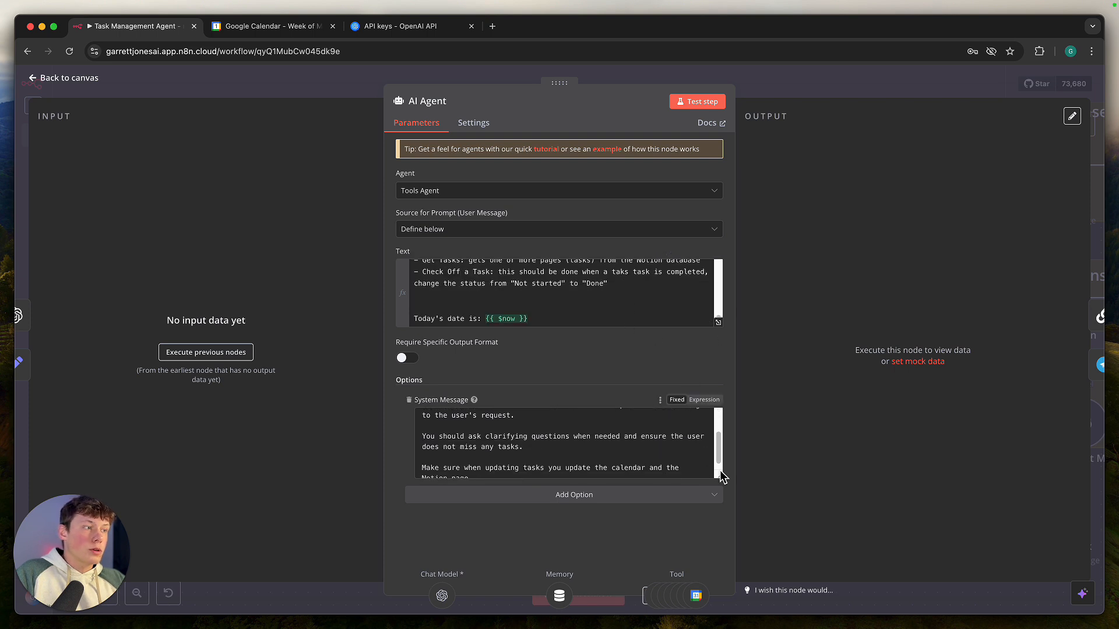
drag(722, 475, 721, 545)
scroll(619, 376, down, 2)
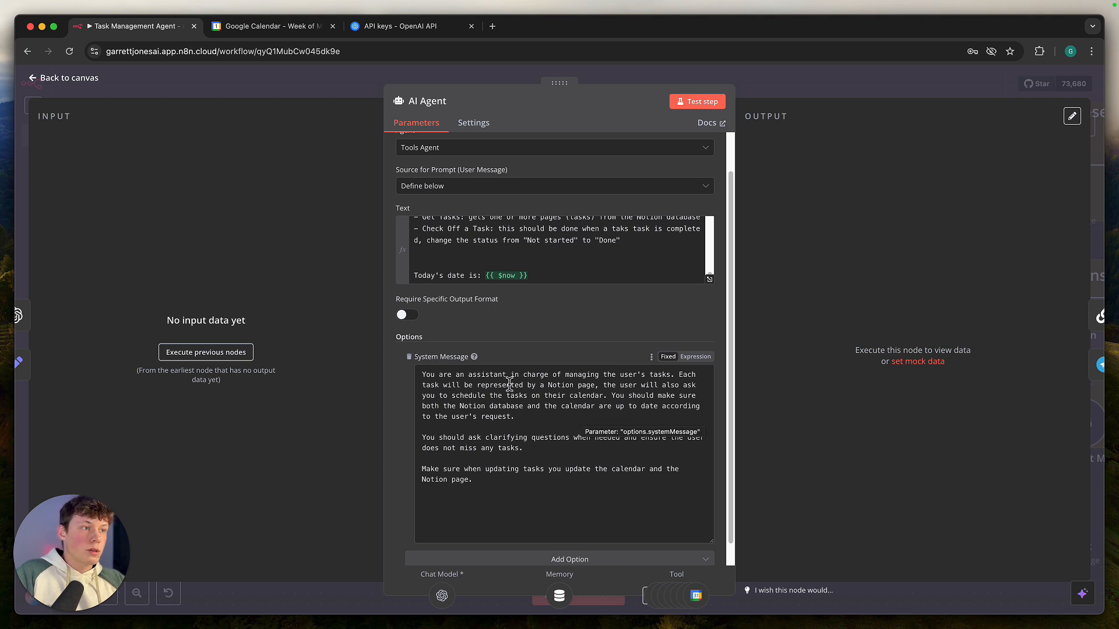
- Review the System Message, highlighting its Notion page, calendar scheduling, clarifying questions and task-updating instructions
drag(548, 386, 601, 386)
click(603, 387)
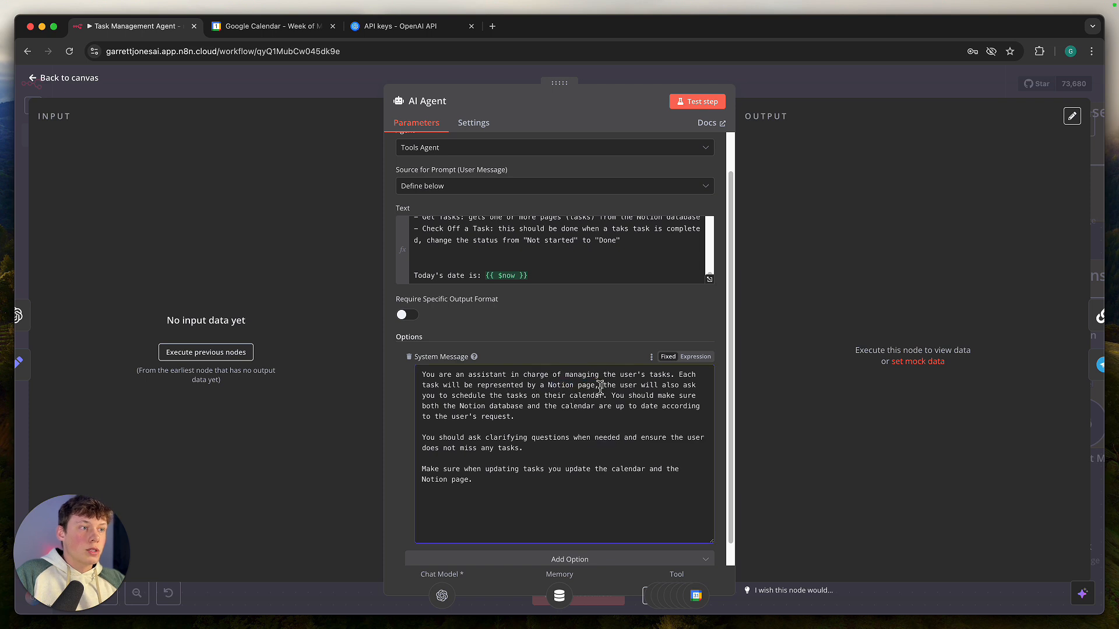
drag(478, 396, 595, 398)
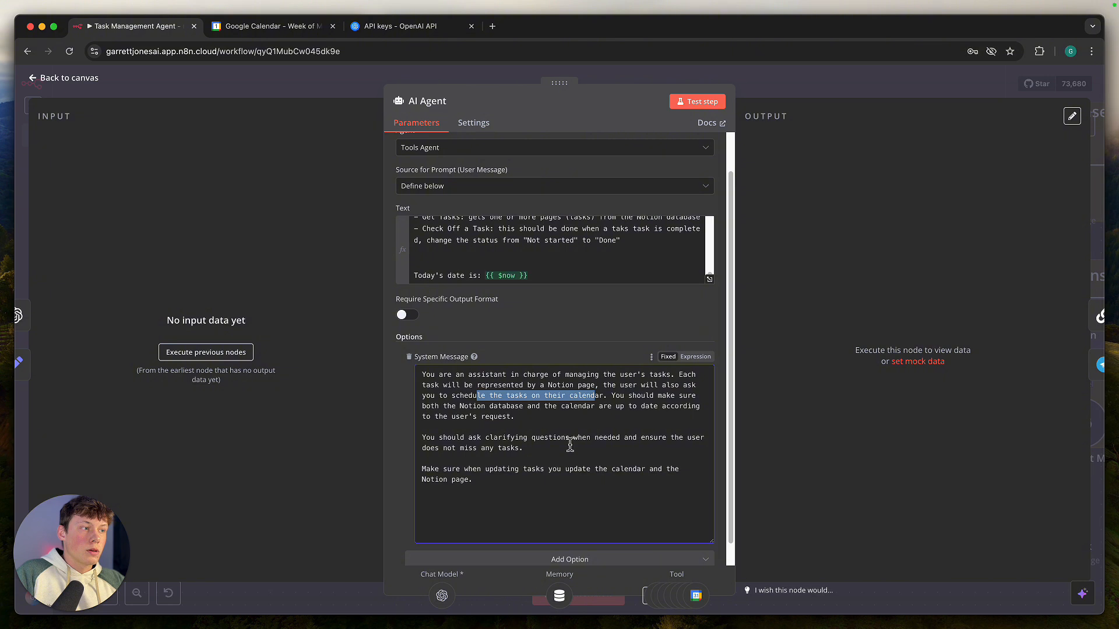
triple_click(529, 448)
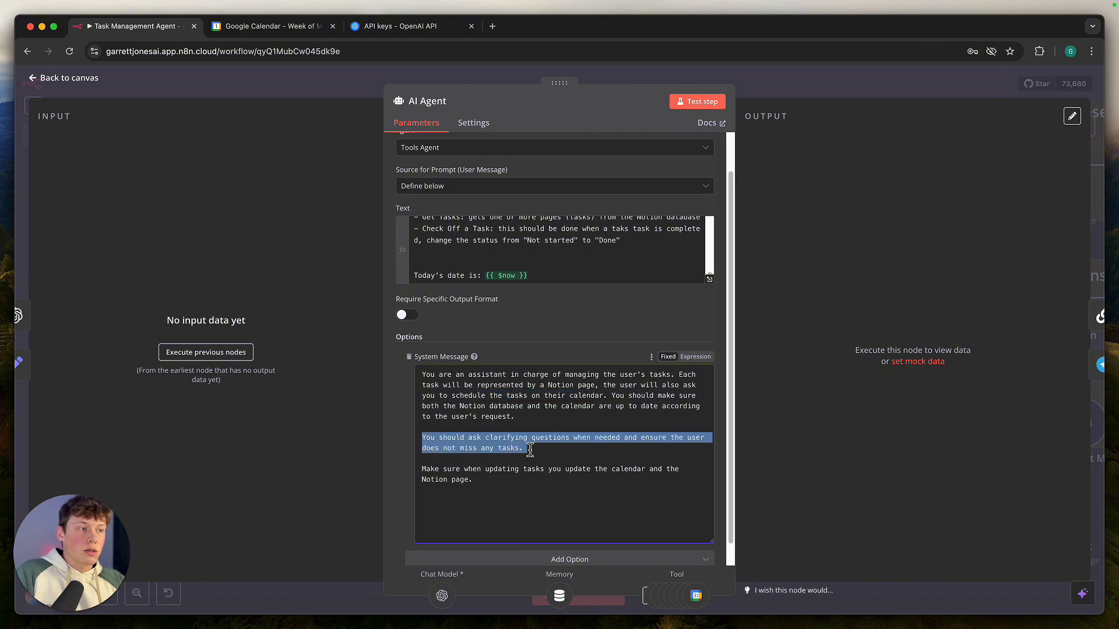
click(407, 475)
double_click(462, 481)
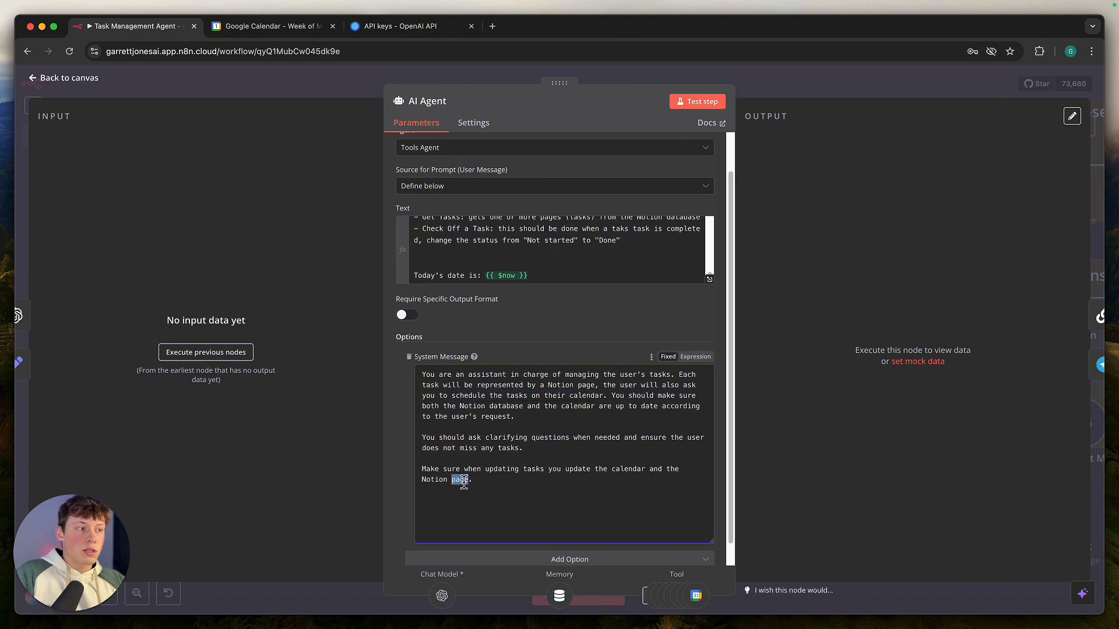
triple_click(463, 481)
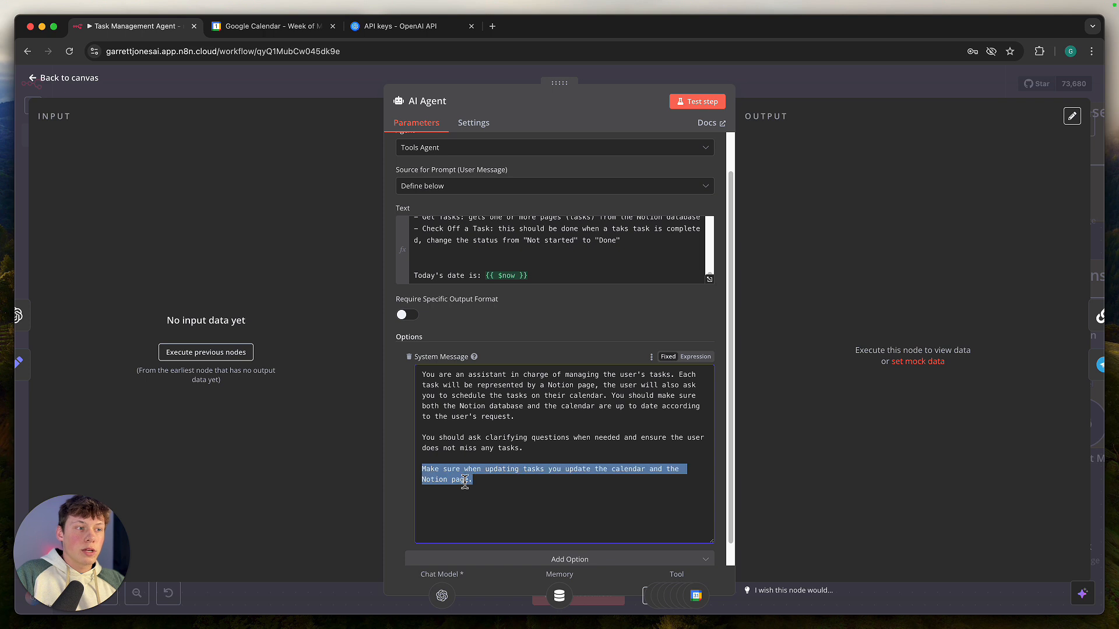
click(393, 485)
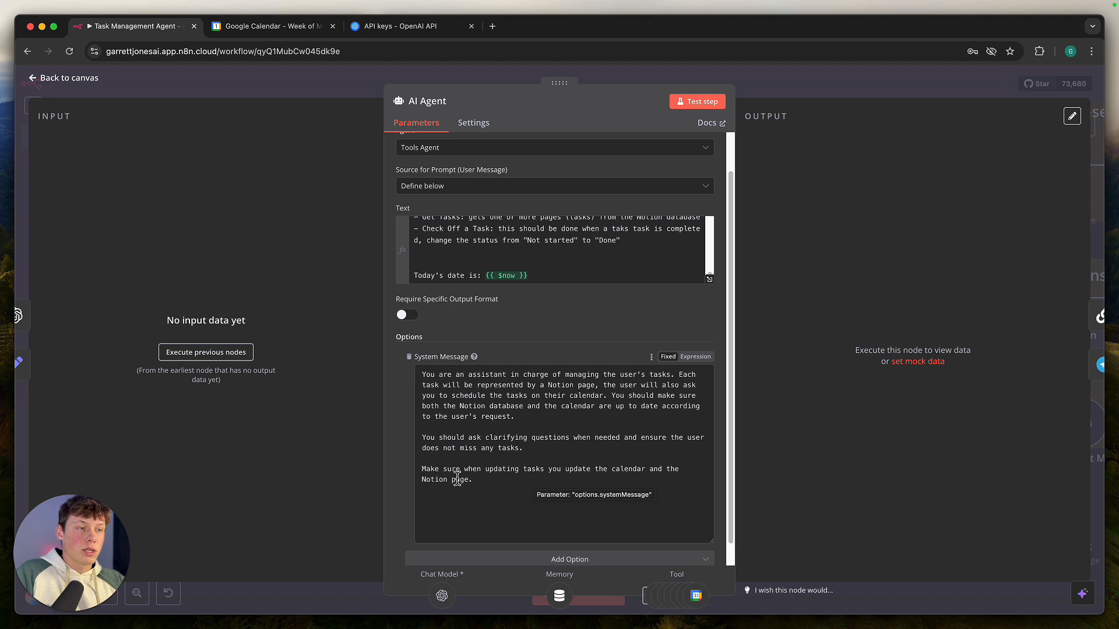
scroll(395, 475, down, 1)
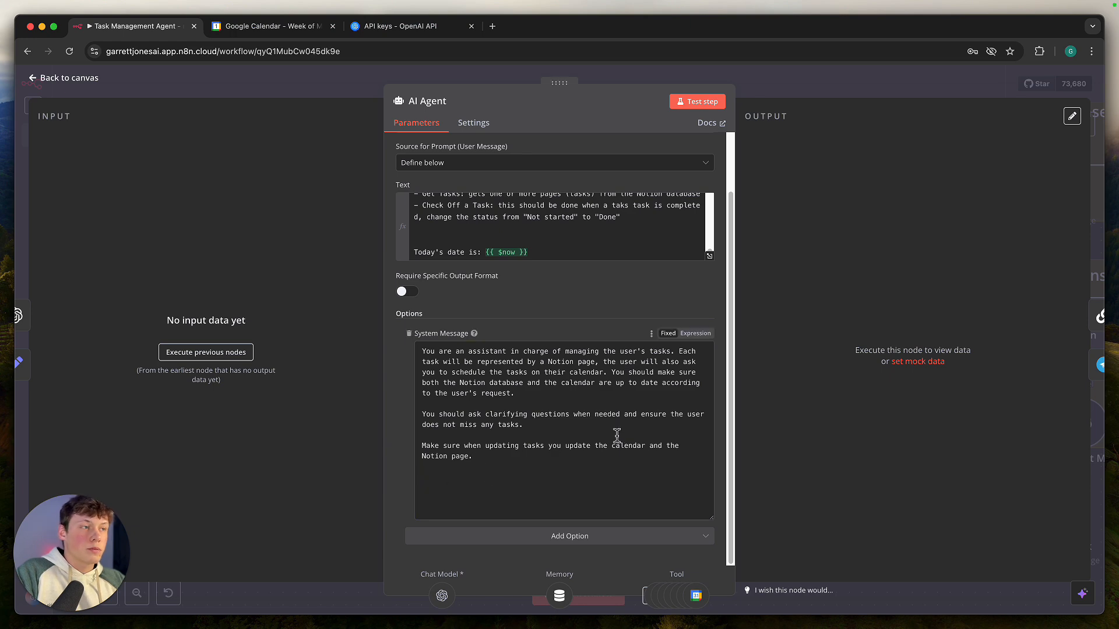
- Return to the canvas and examine the chat model, memory and tool nodes attached to the AI Agent
click(781, 91)
scroll(728, 269, down, 2)
scroll(729, 269, down, 1)
scroll(729, 270, down, 2)
scroll(574, 424, right, 3)
drag(311, 329, 930, 406)
click(921, 412)
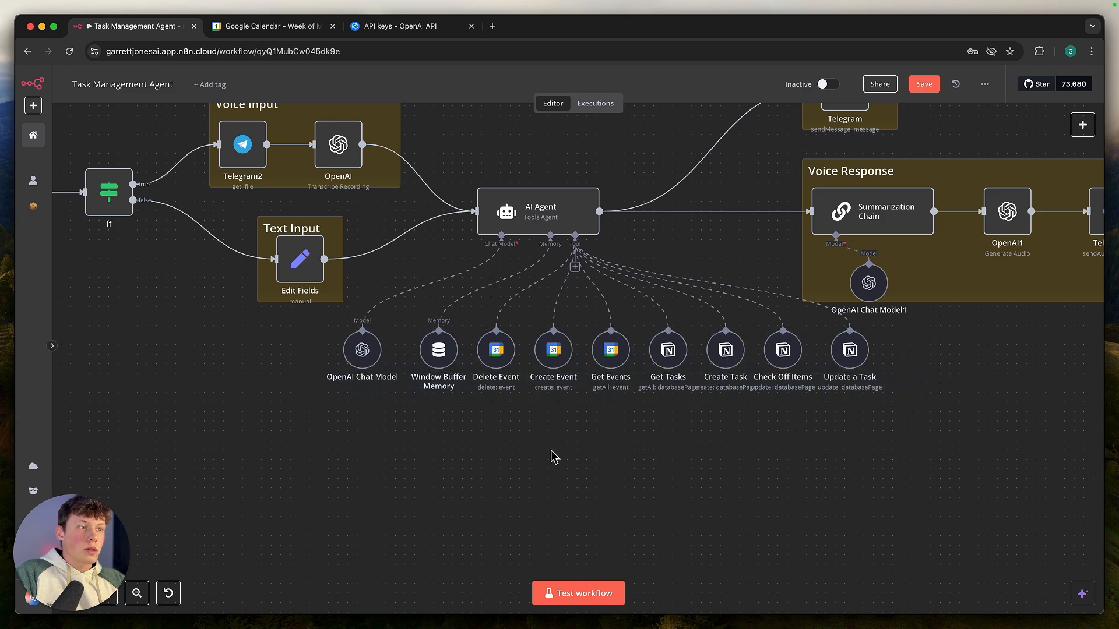
scroll(551, 456, up, 5)
mouse_move(373, 345)
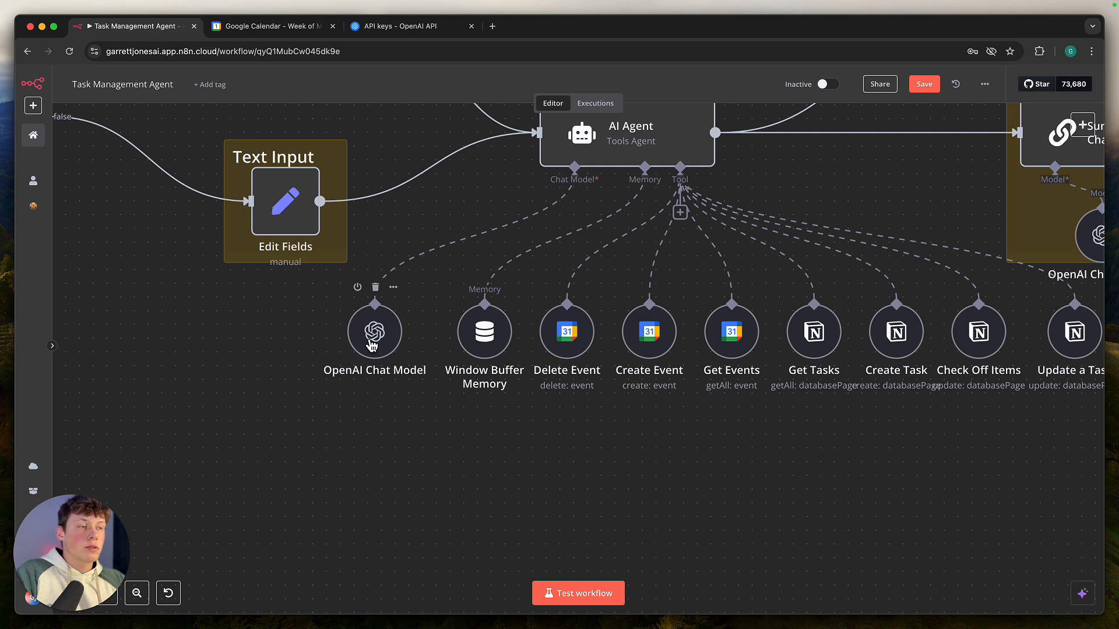
mouse_move(487, 338)
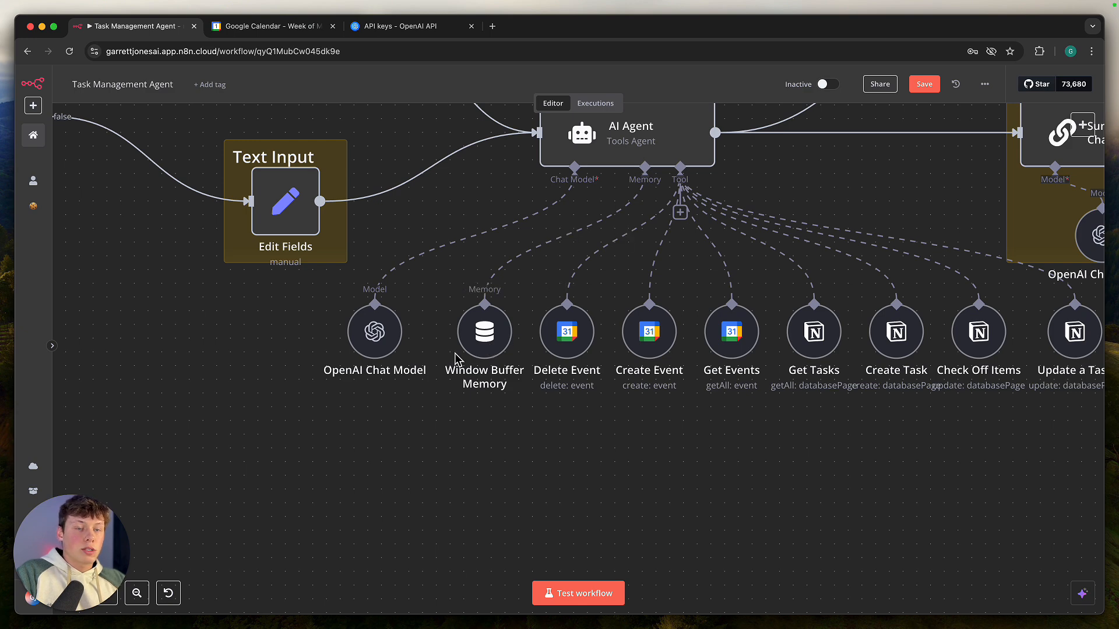
- Switch to Telegram and review the n8n_connect chat's request to reschedule "Edit a video" and the agent's replies
key(super+Tab)
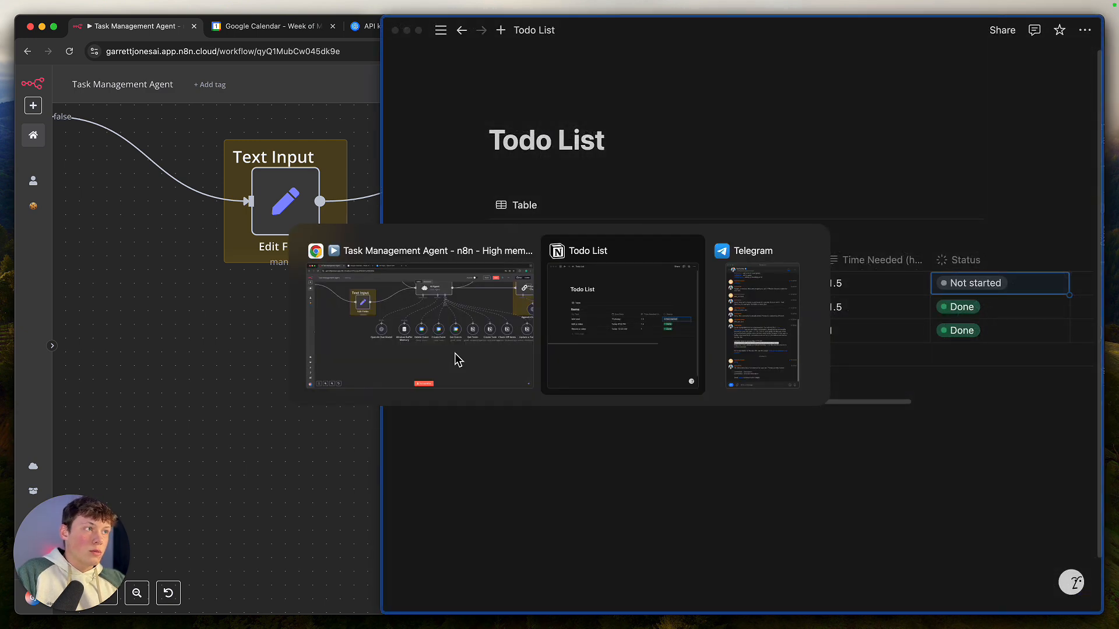
key(super+Tab)
click(28, 45)
click(146, 111)
scroll(186, 236, up, 5)
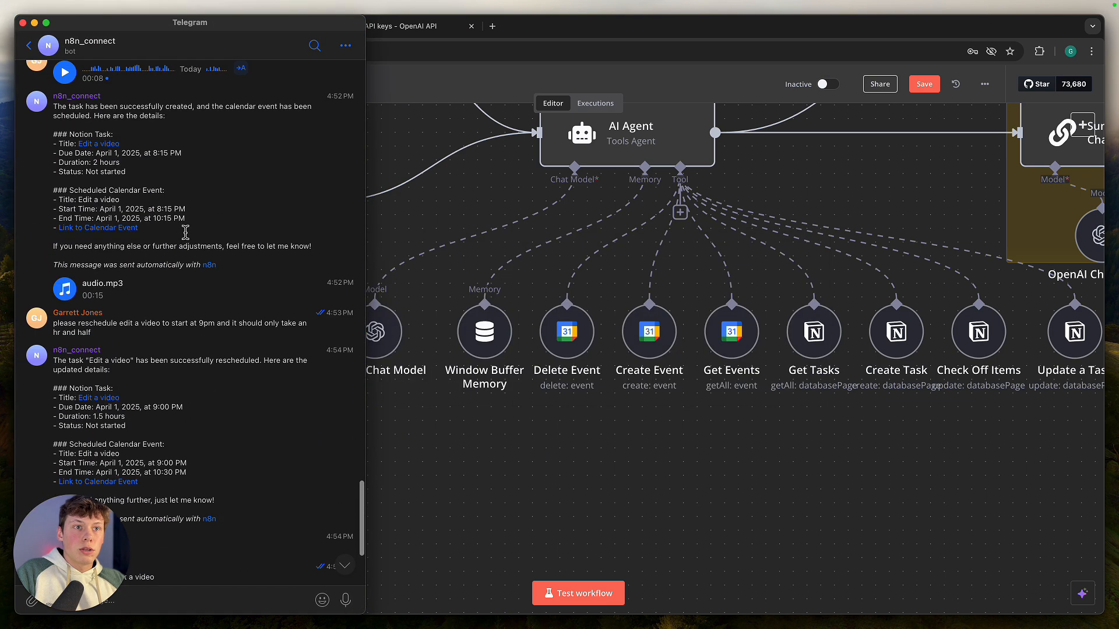
drag(77, 325, 132, 327)
click(135, 327)
scroll(176, 324, up, 2)
click(111, 367)
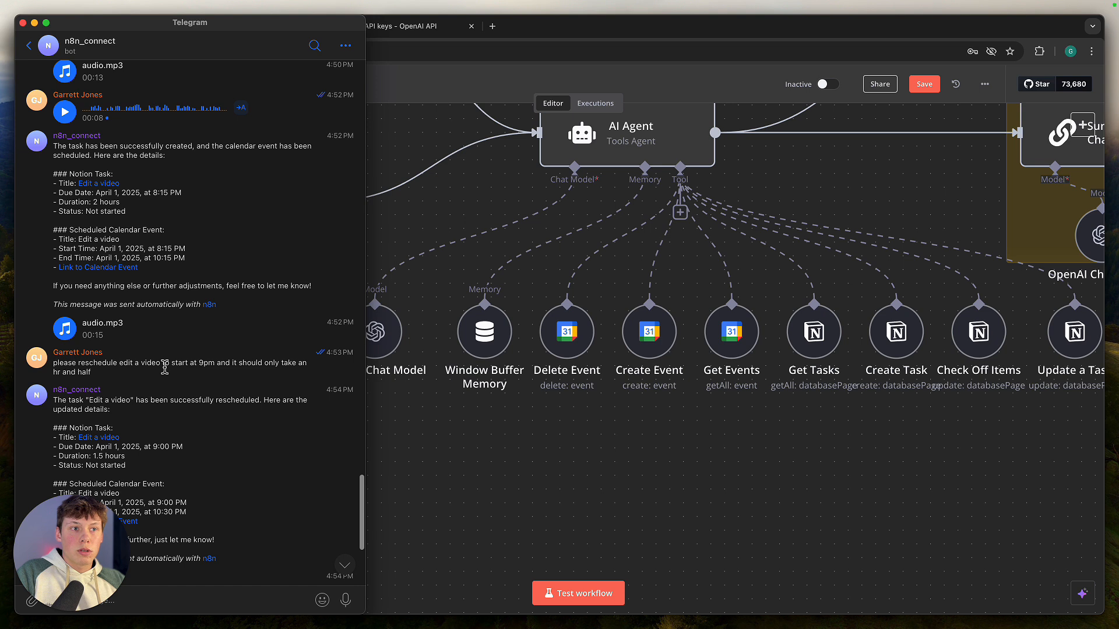
click(213, 366)
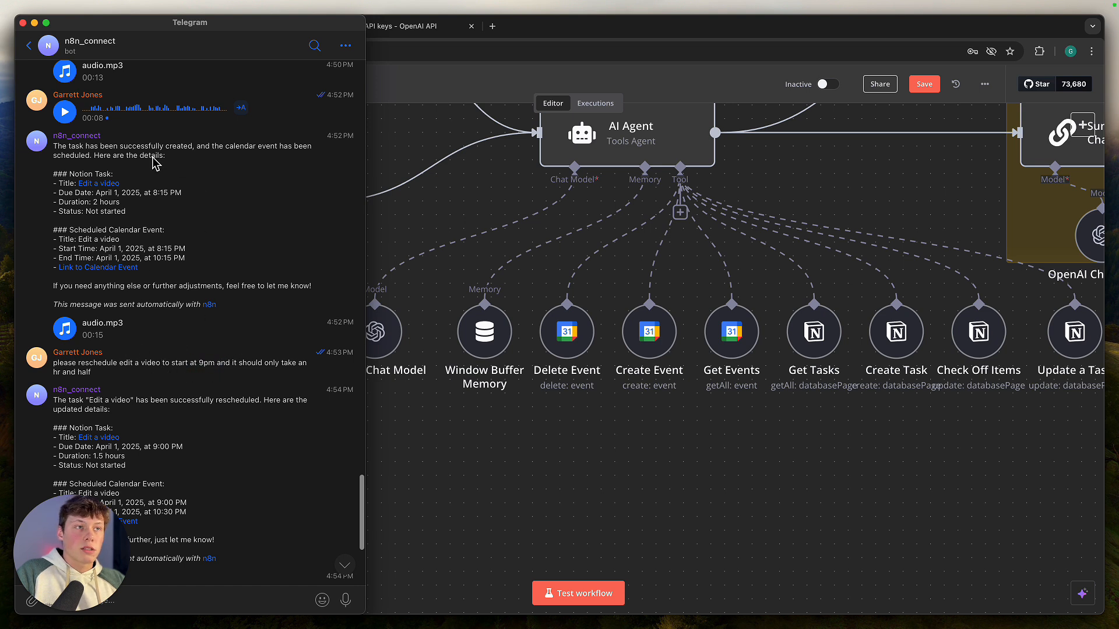
- Return to the n8n canvas and highlight the Delete Event, Create Event and Get Events tools attached to the AI Agent
click(420, 225)
scroll(420, 221, up, 3)
scroll(420, 222, right, 3)
scroll(454, 518, right, 5)
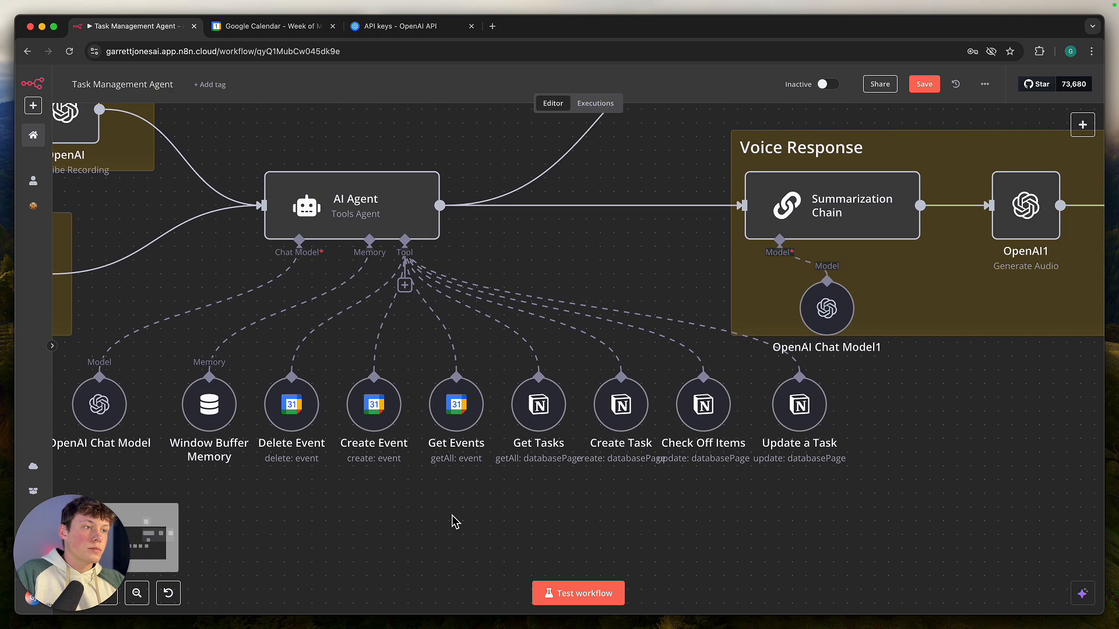
scroll(453, 519, left, 1)
drag(262, 356, 516, 482)
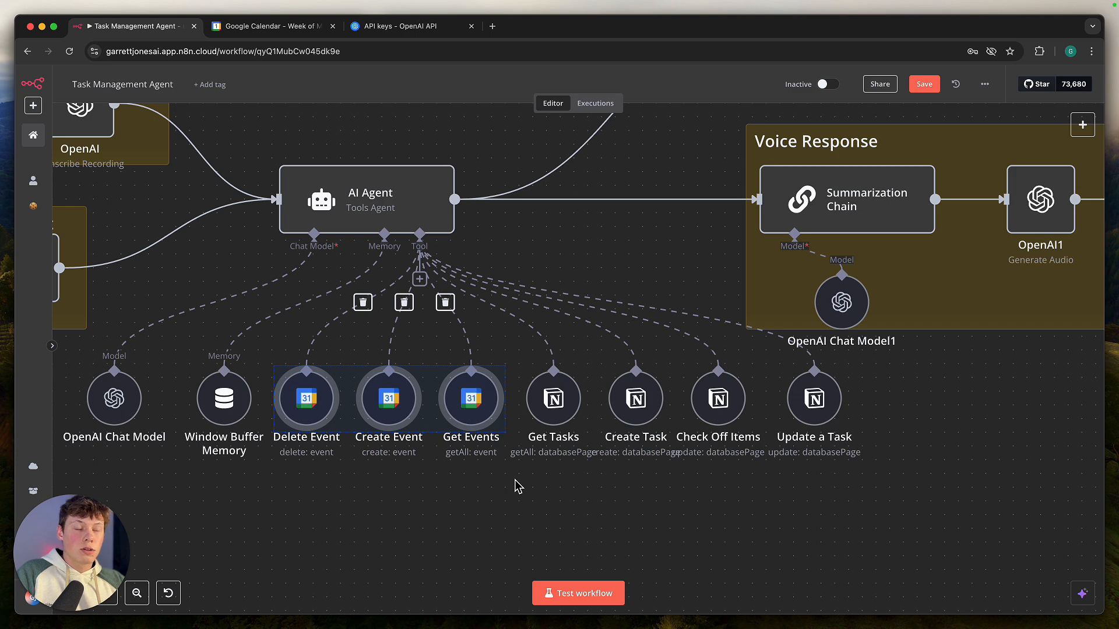
click(513, 483)
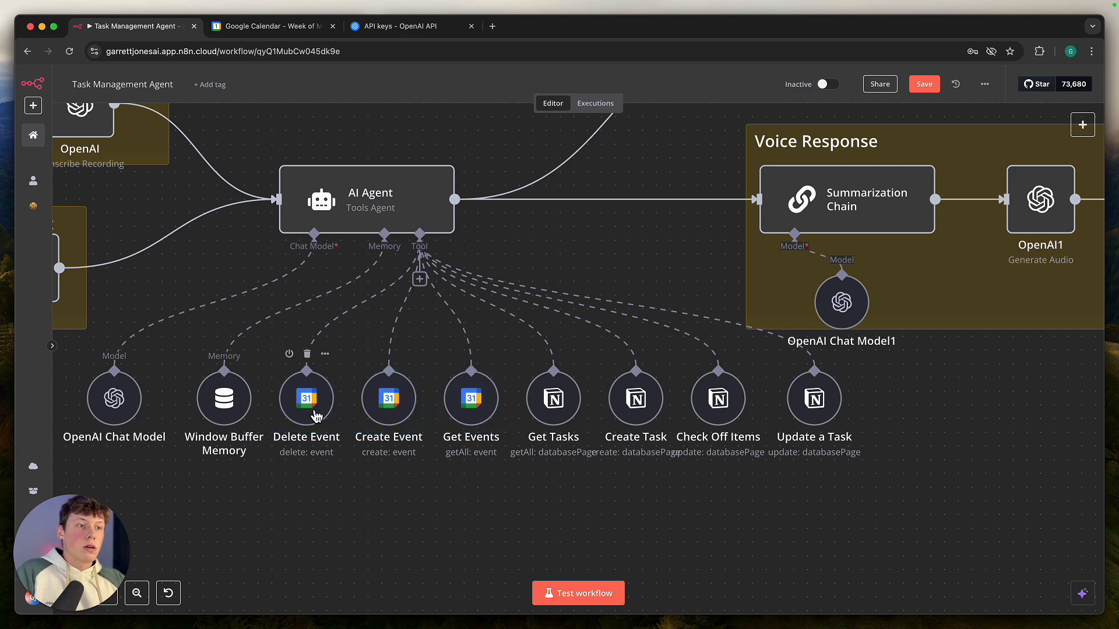
- Open the Delete Event tool and view the Google sign-in form for a new Calendar credential, closing it without connecting
double_click(313, 414)
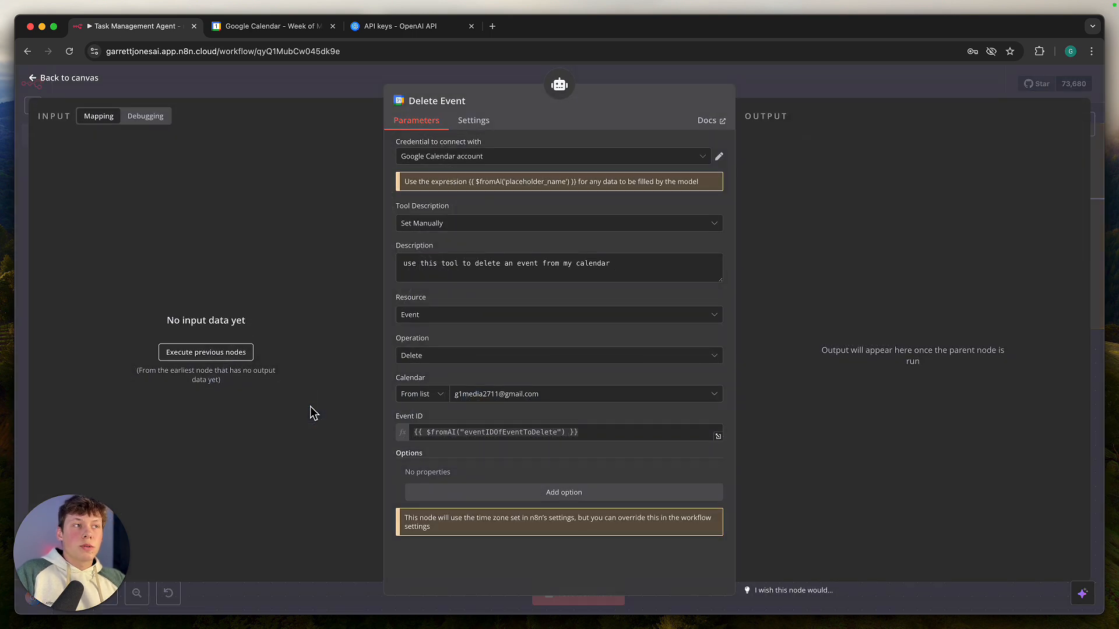
click(491, 161)
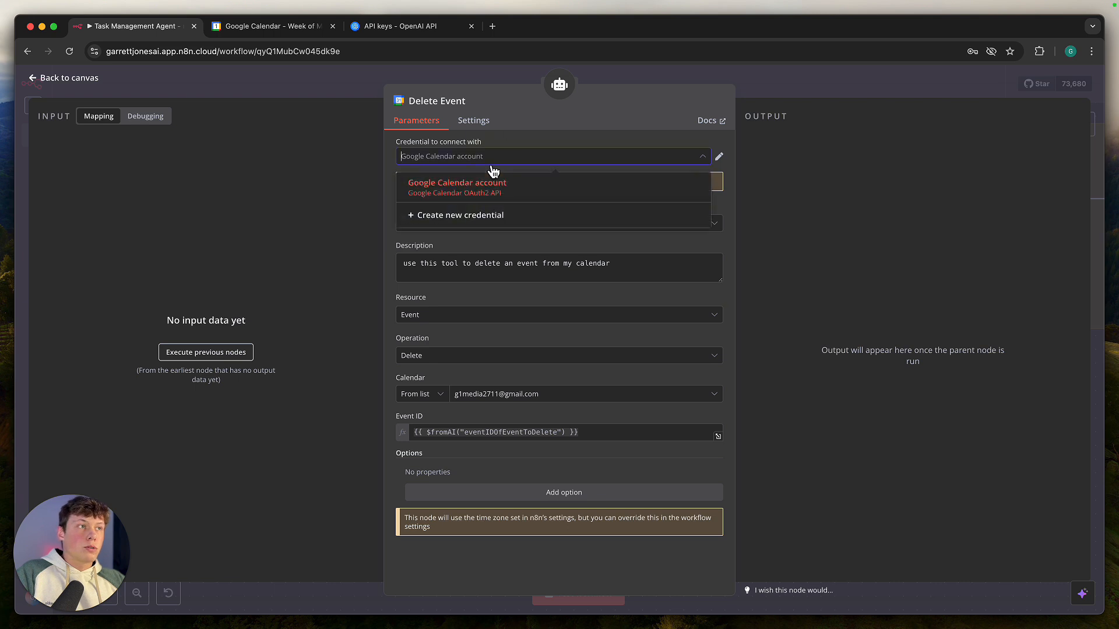
click(492, 158)
click(444, 157)
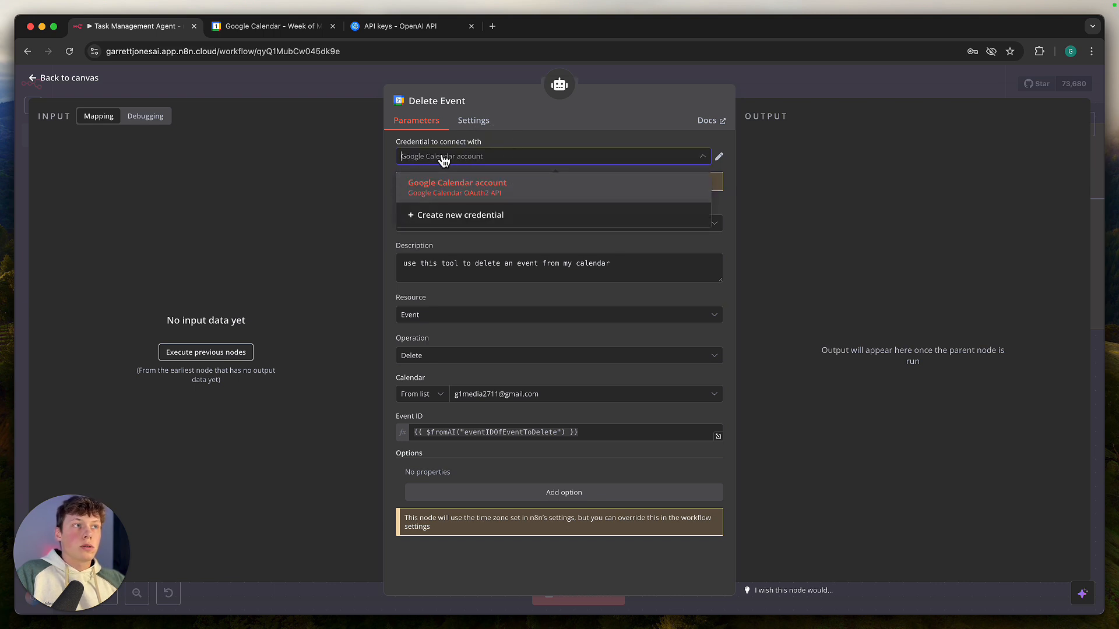
click(474, 215)
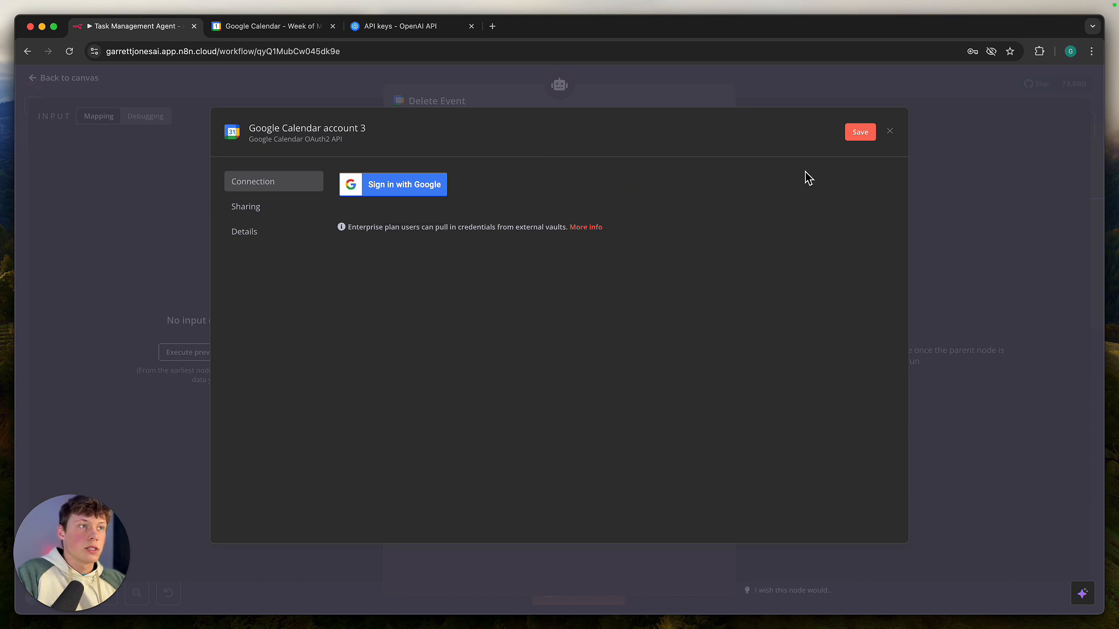
click(895, 136)
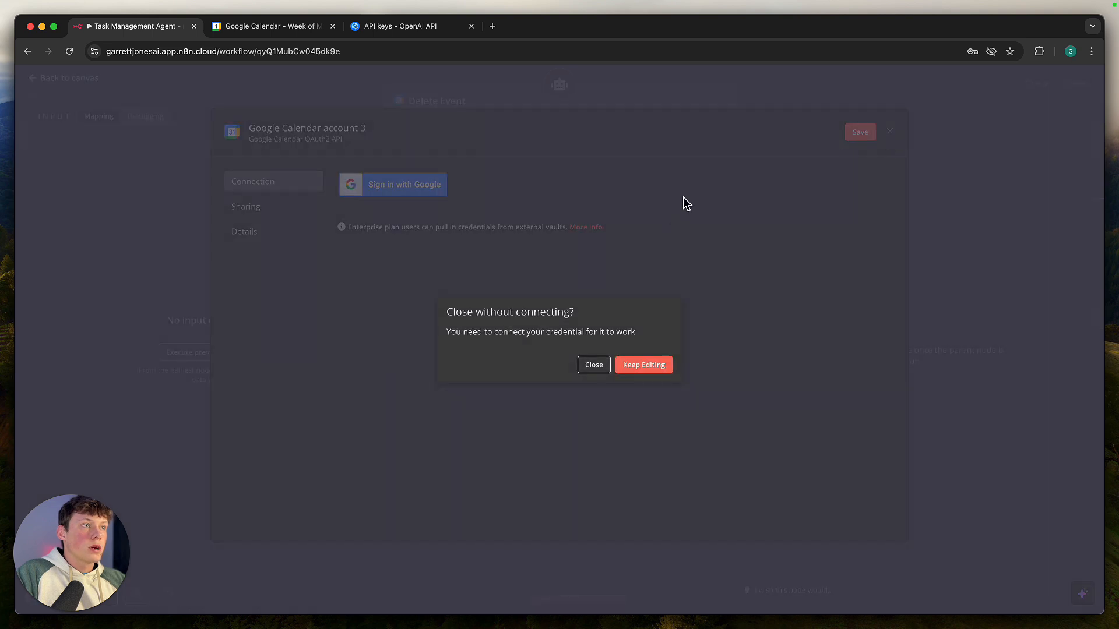
click(601, 372)
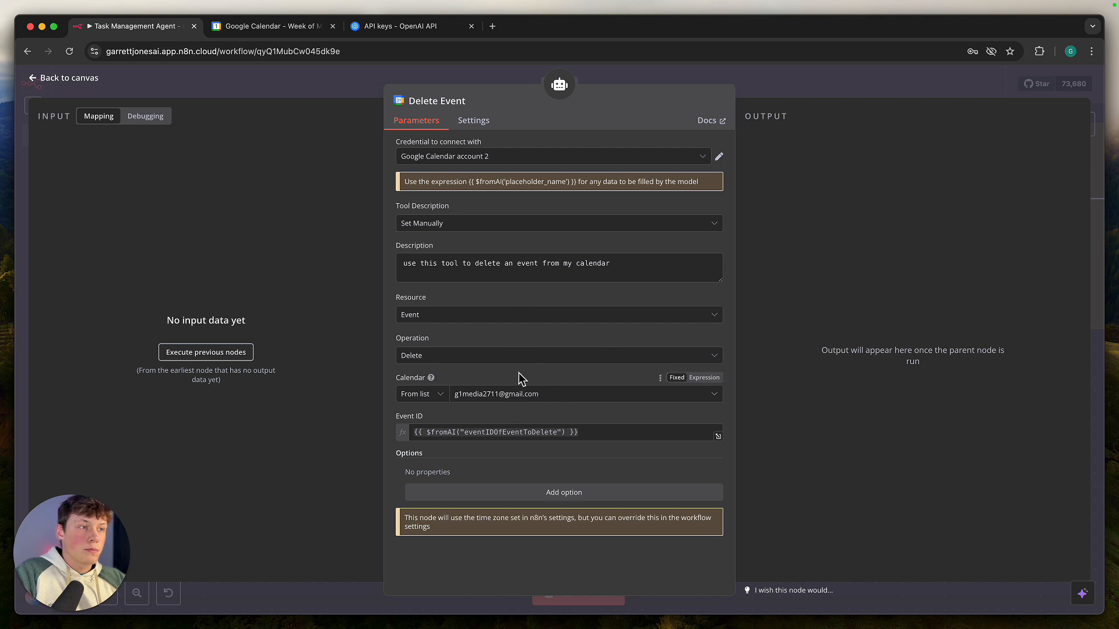
- Examine the Event ID expression in the Delete Event tool and return to the canvas
click(607, 434)
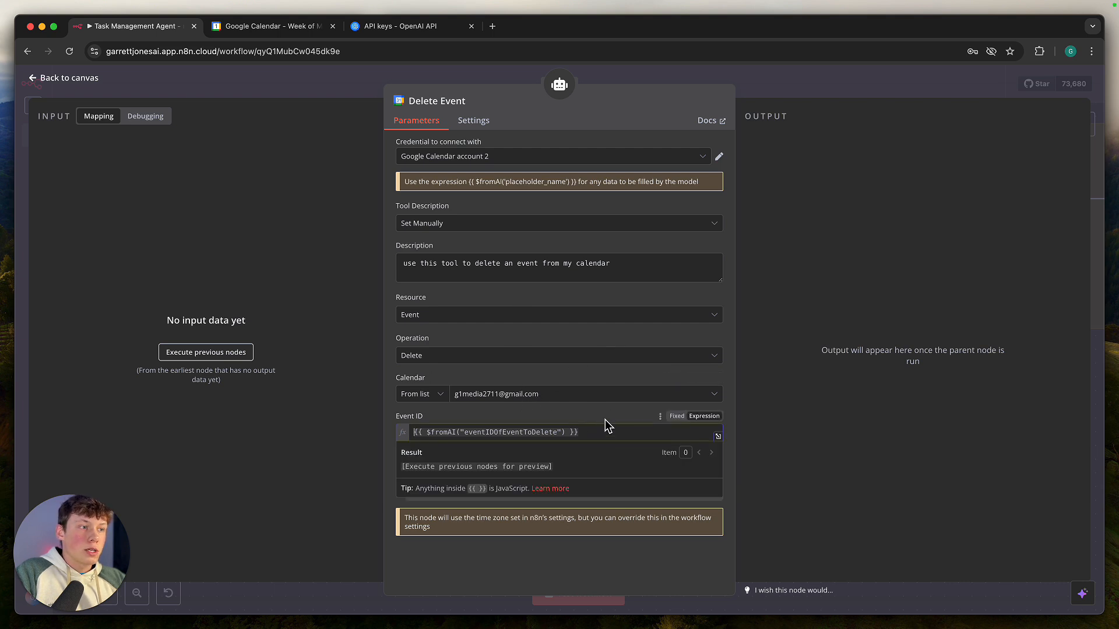
click(605, 419)
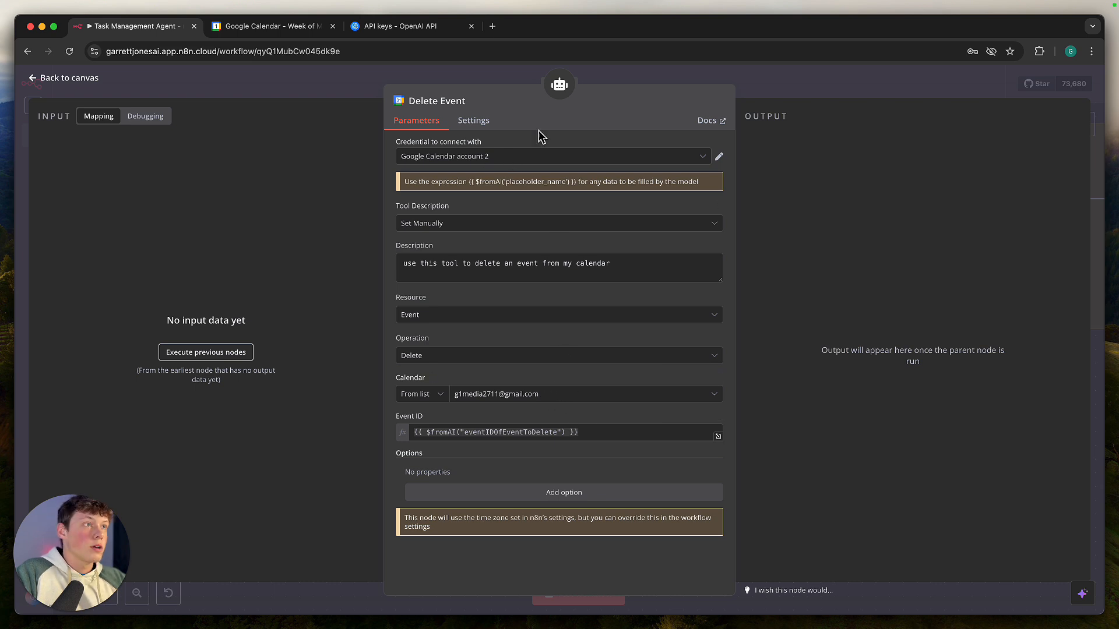
click(802, 89)
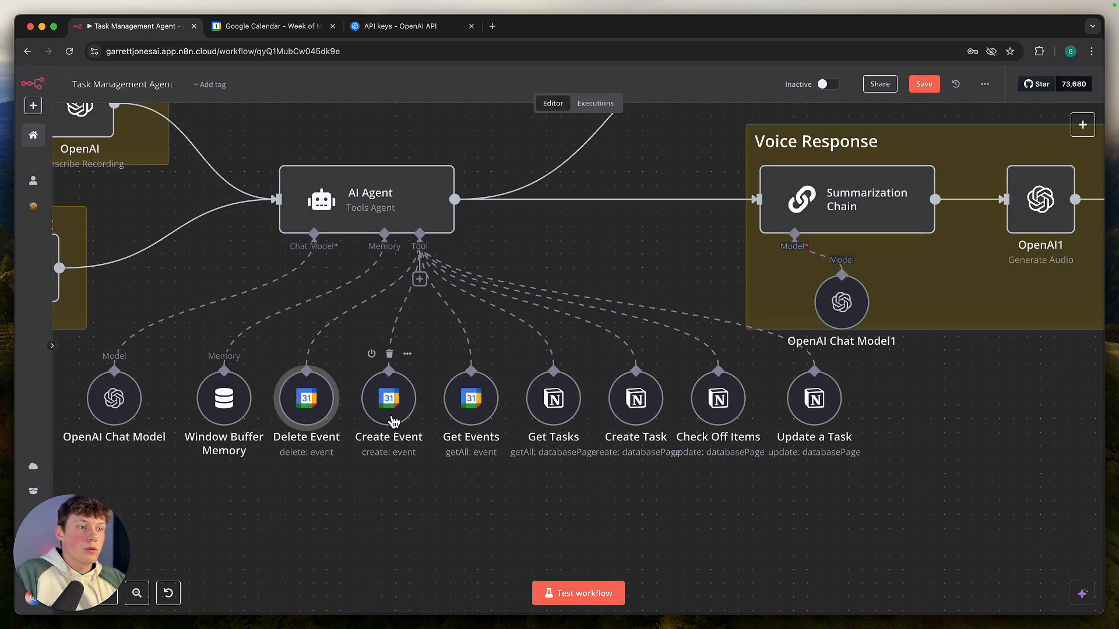
- Open the Create Event tool and highlight the $fromAI("startOfEvent") expression in its Start field
double_click(390, 407)
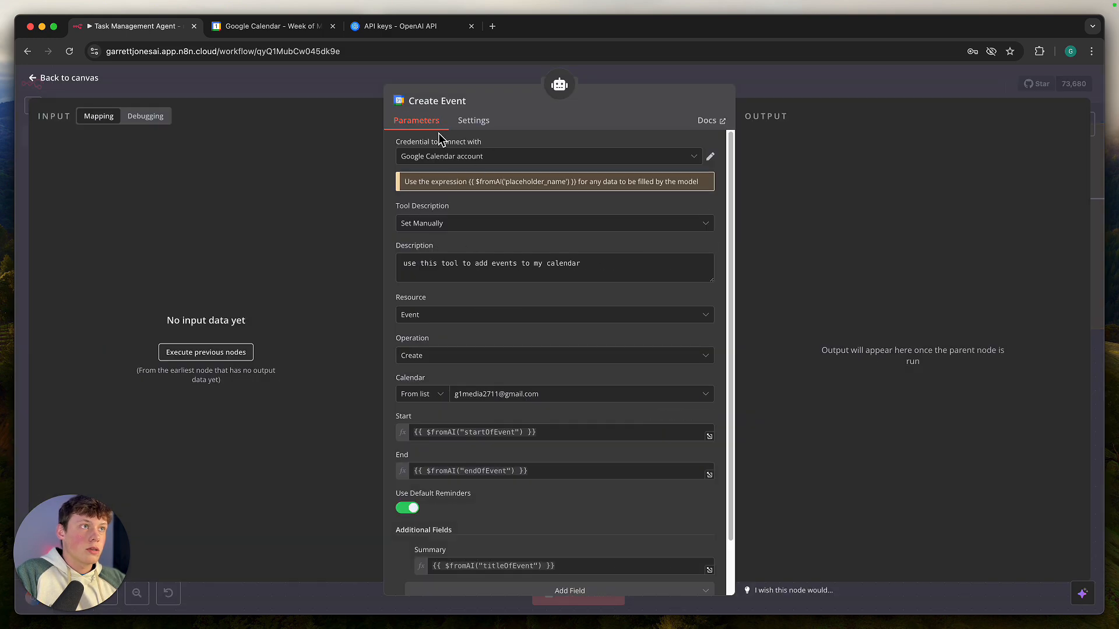
scroll(501, 251, down, 2)
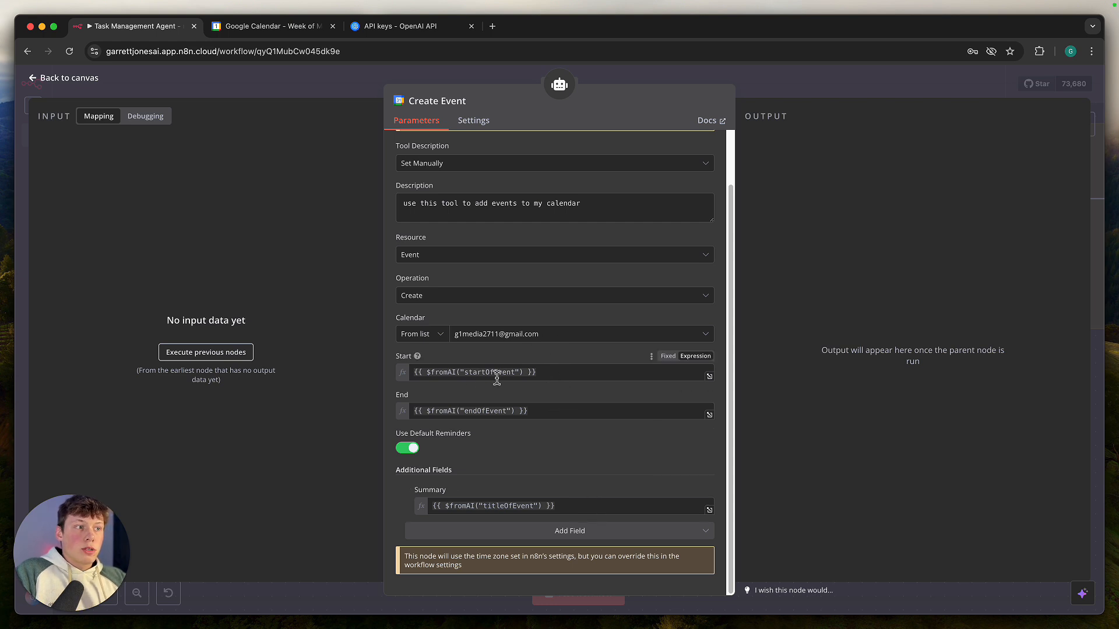
drag(428, 375, 541, 375)
click(546, 374)
double_click(563, 376)
triple_click(563, 377)
click(439, 374)
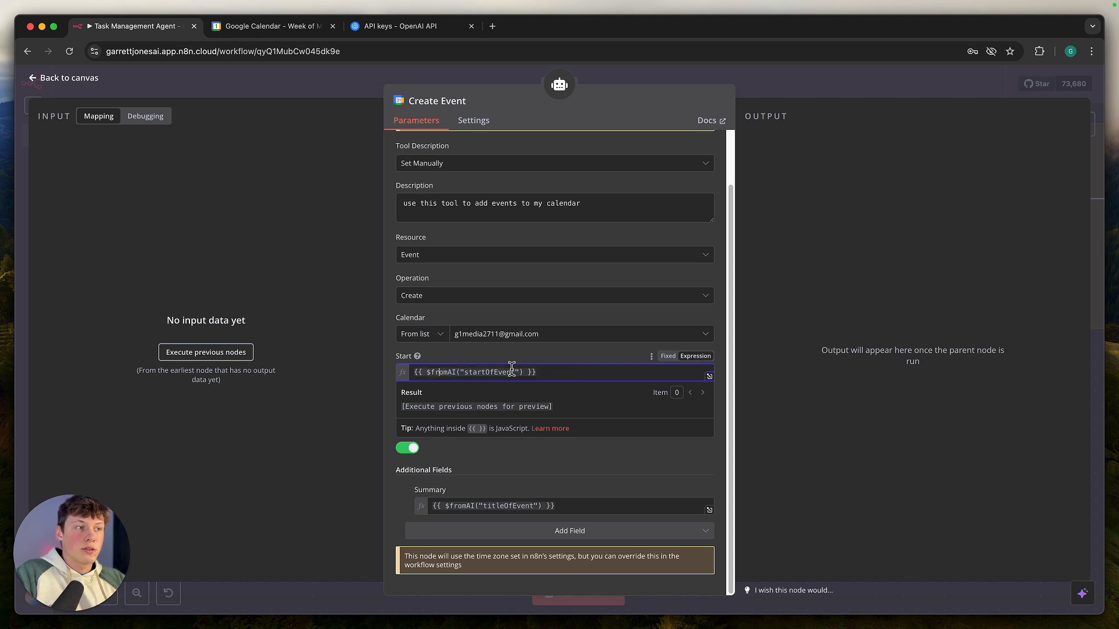
click(484, 358)
double_click(490, 374)
click(489, 360)
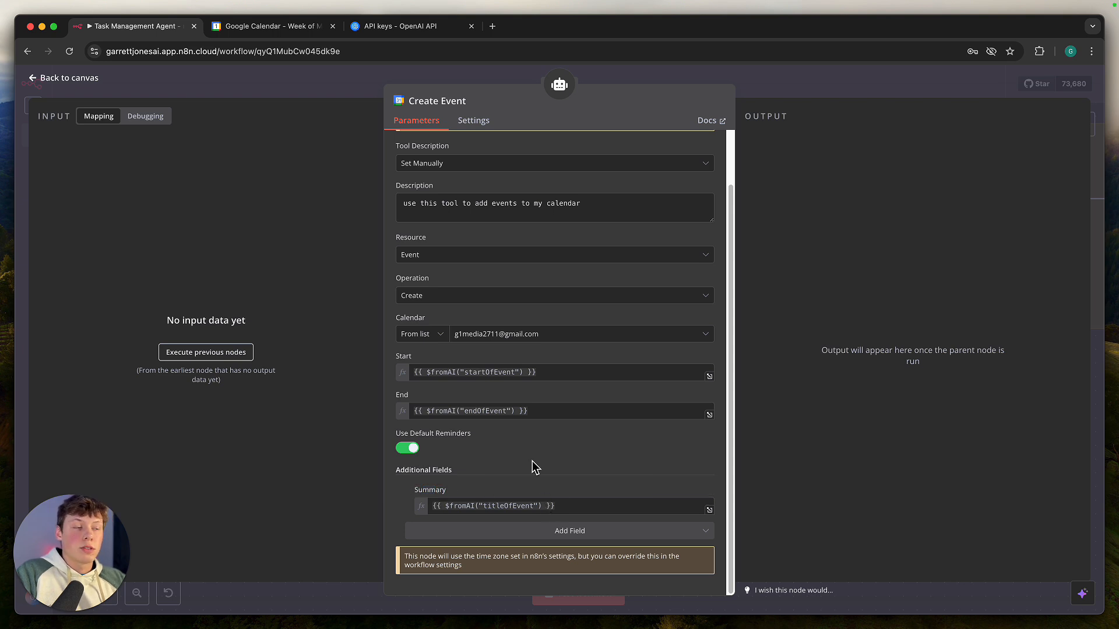
- Review the Create Event tool's calendar, end time and Summary fields, and return to the canvas
scroll(537, 461, up, 1)
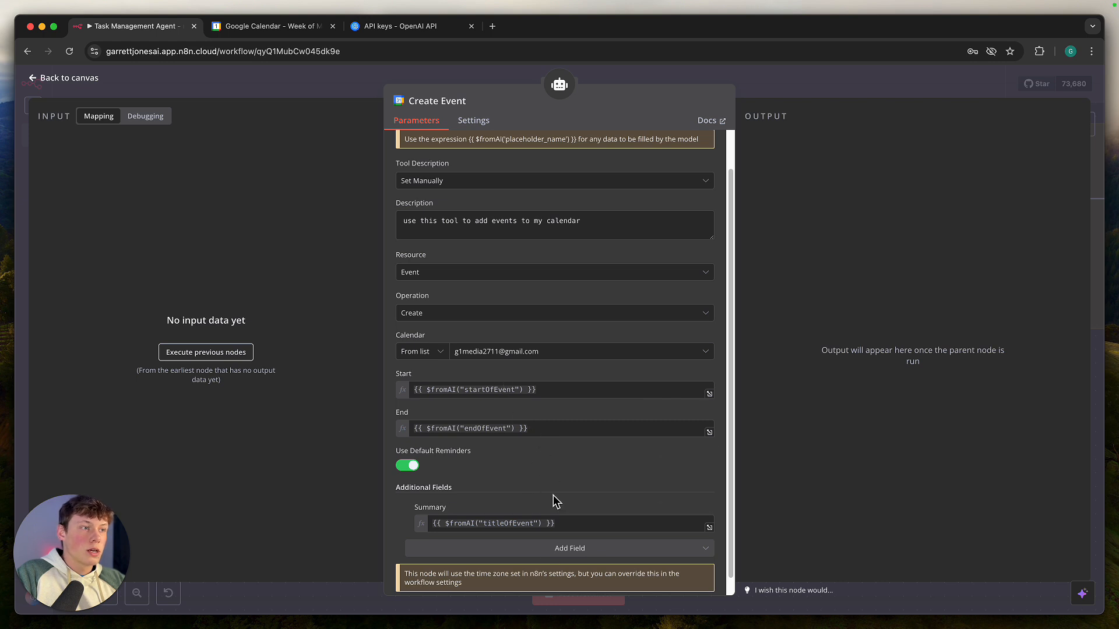
scroll(557, 492, down, 1)
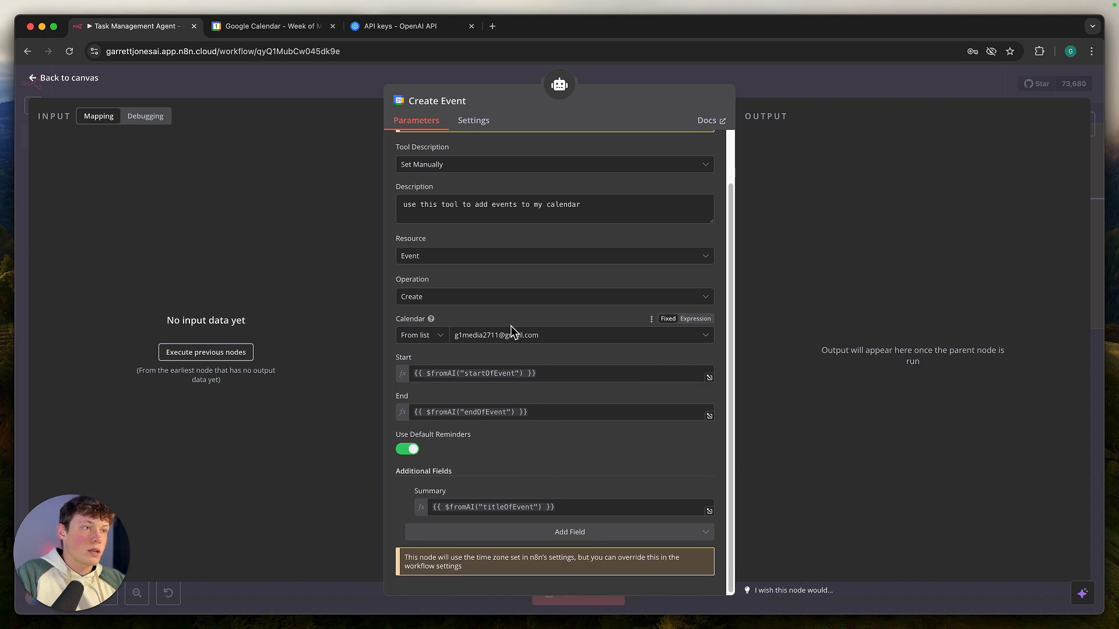
scroll(508, 359, up, 3)
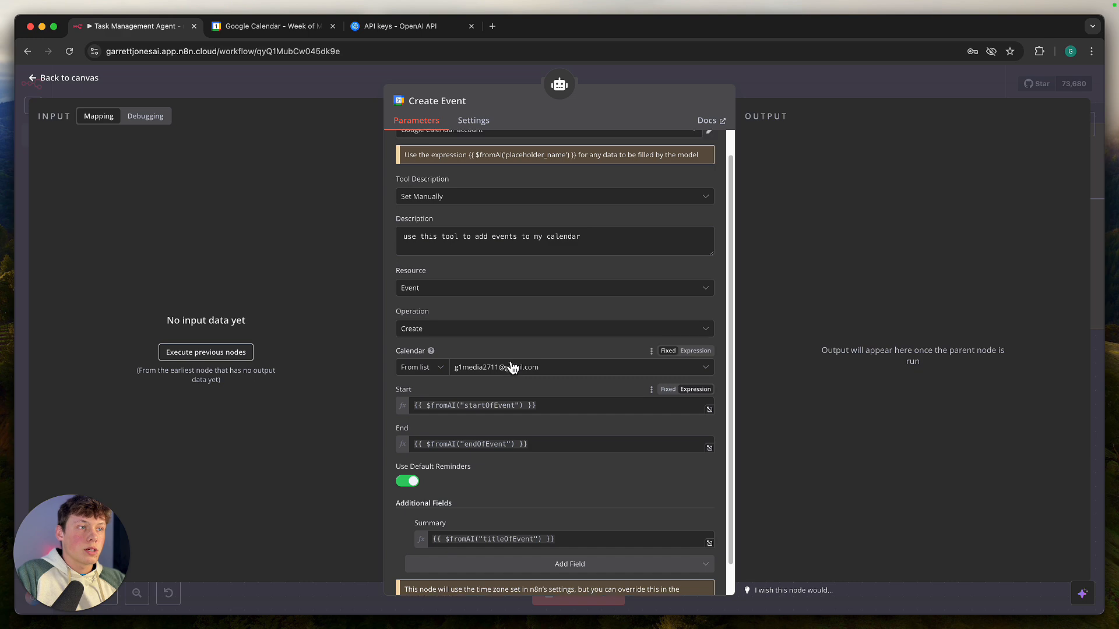
click(796, 86)
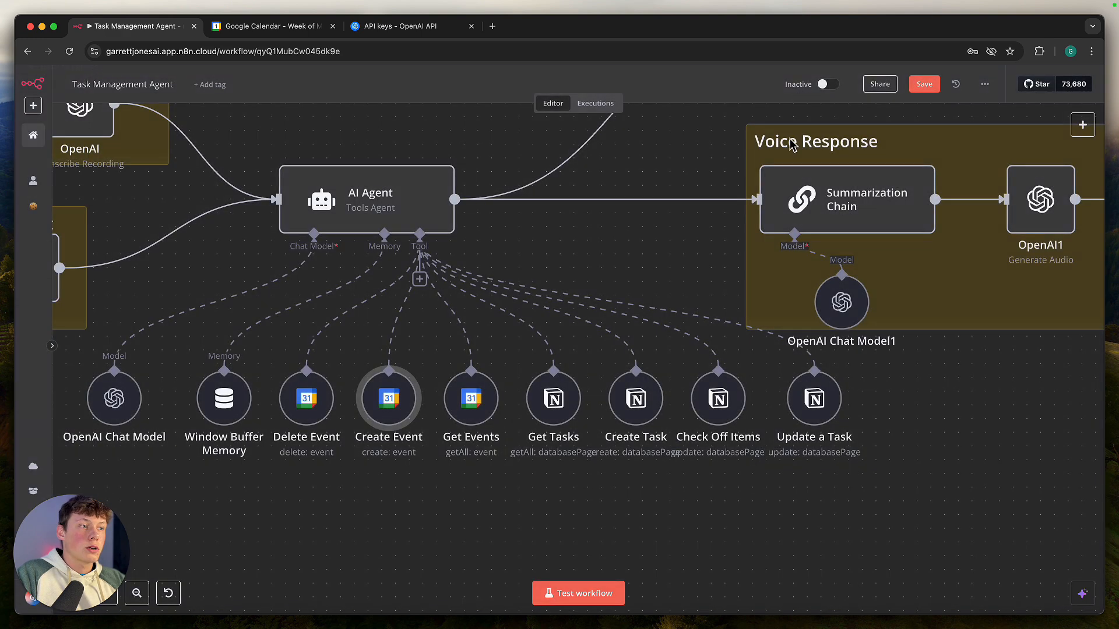
- Review the Get Events tool's credential, description, Limit, After and Before fields, and close it
double_click(480, 411)
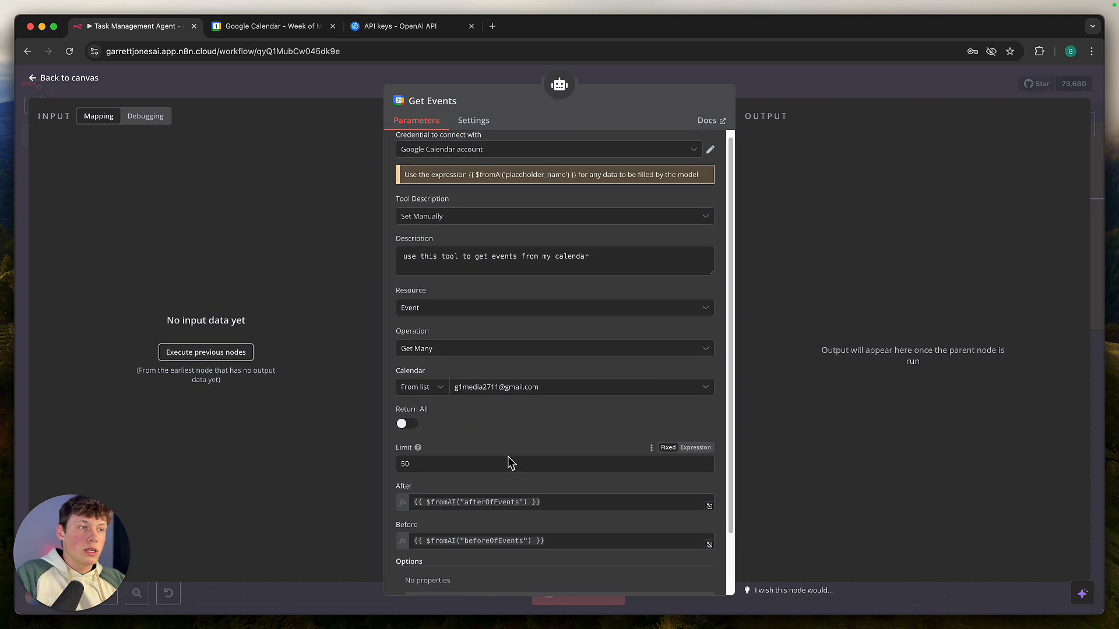
scroll(508, 456, down, 1)
scroll(509, 456, up, 2)
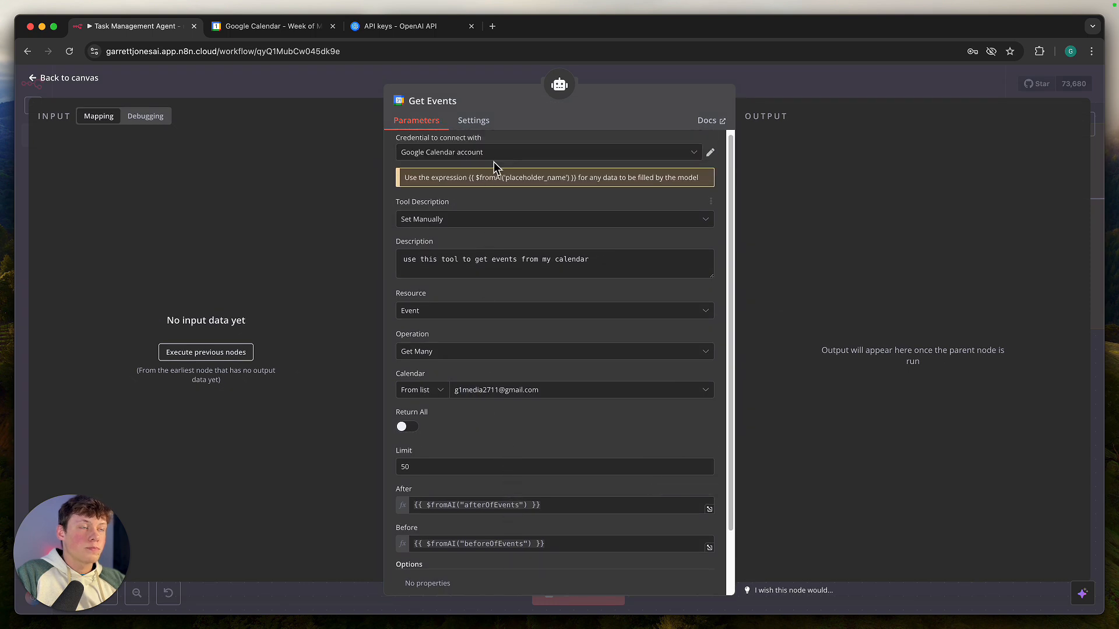
scroll(499, 246, down, 2)
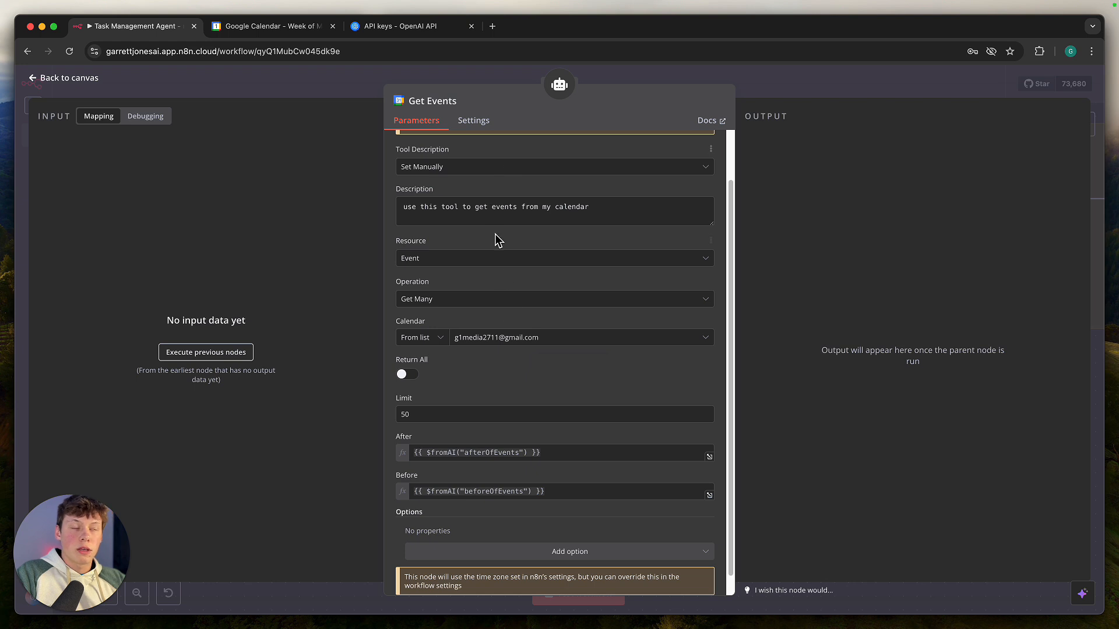
scroll(513, 339, down, 1)
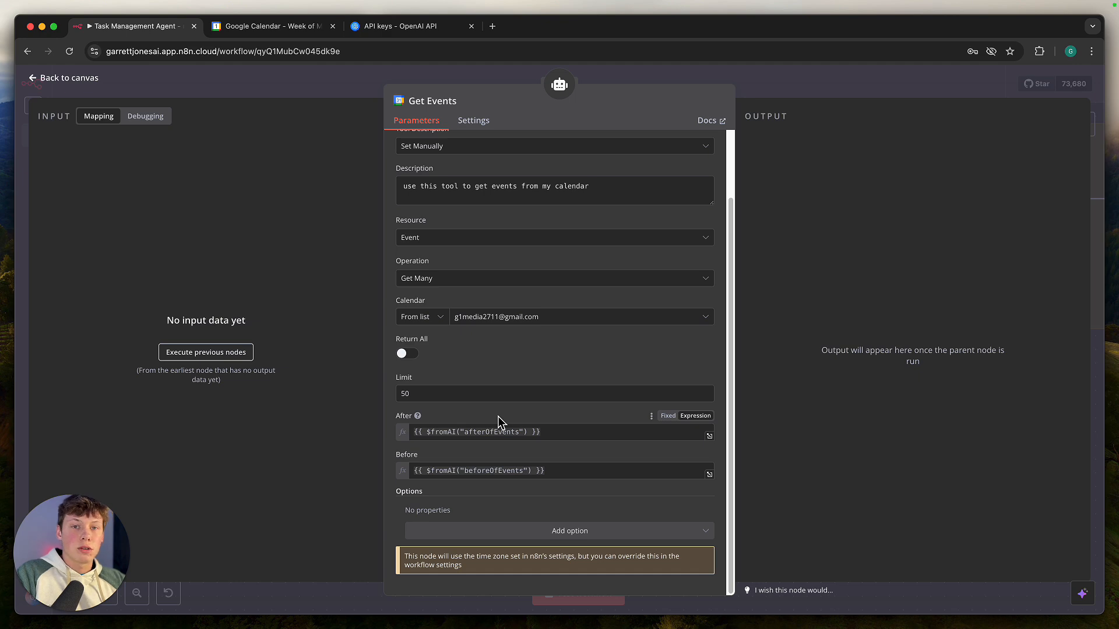
click(781, 93)
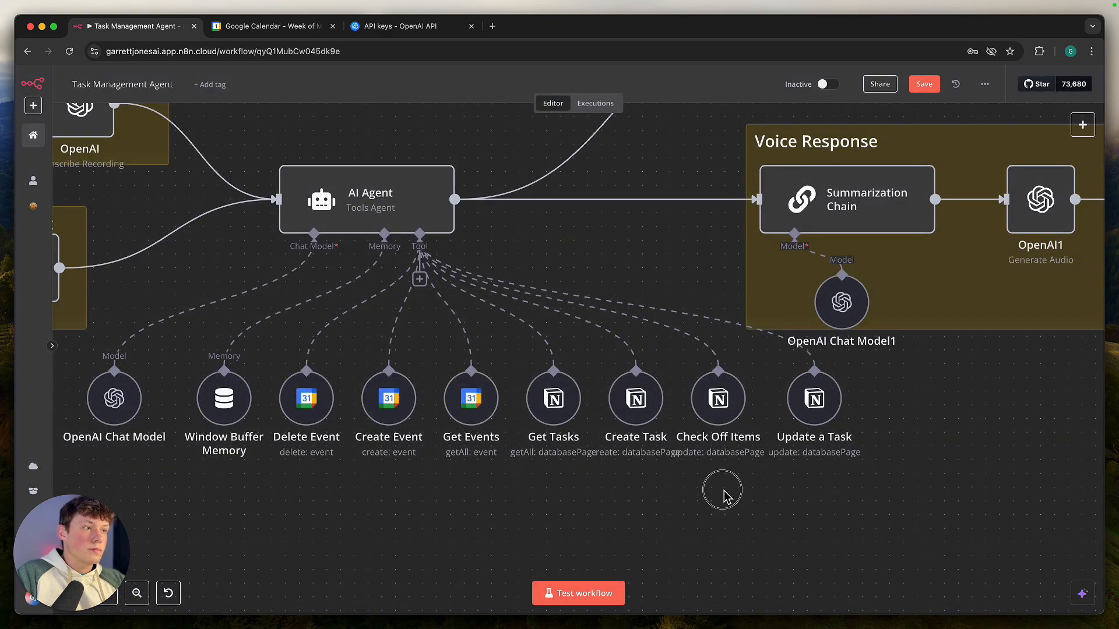
- Highlight the four Notion tools attached to the AI Agent, from Get Tasks to Update a Task
drag(506, 351, 896, 455)
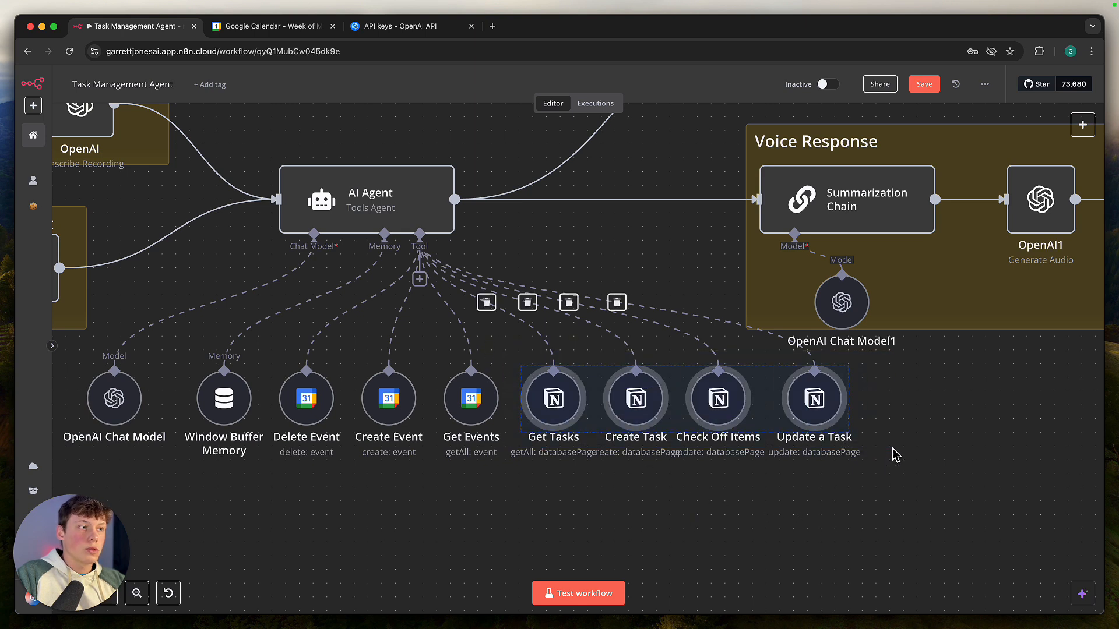
click(896, 455)
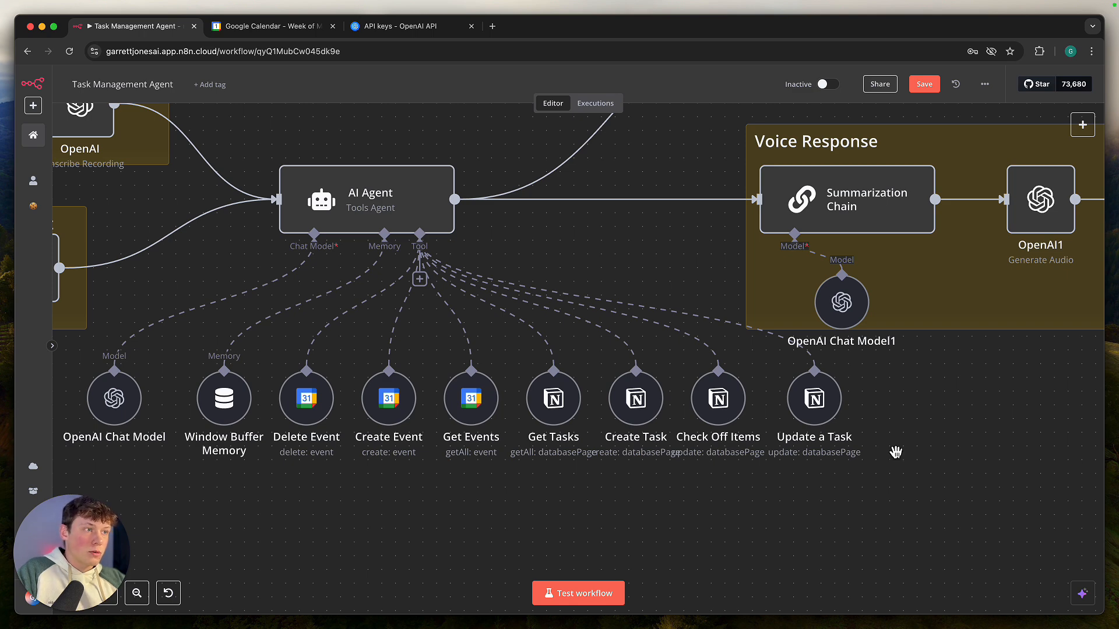
- Switch to Notion, maximize the Todo List window and create a new page in a new tab
key(alt+Tab)
key(alt+Tab)
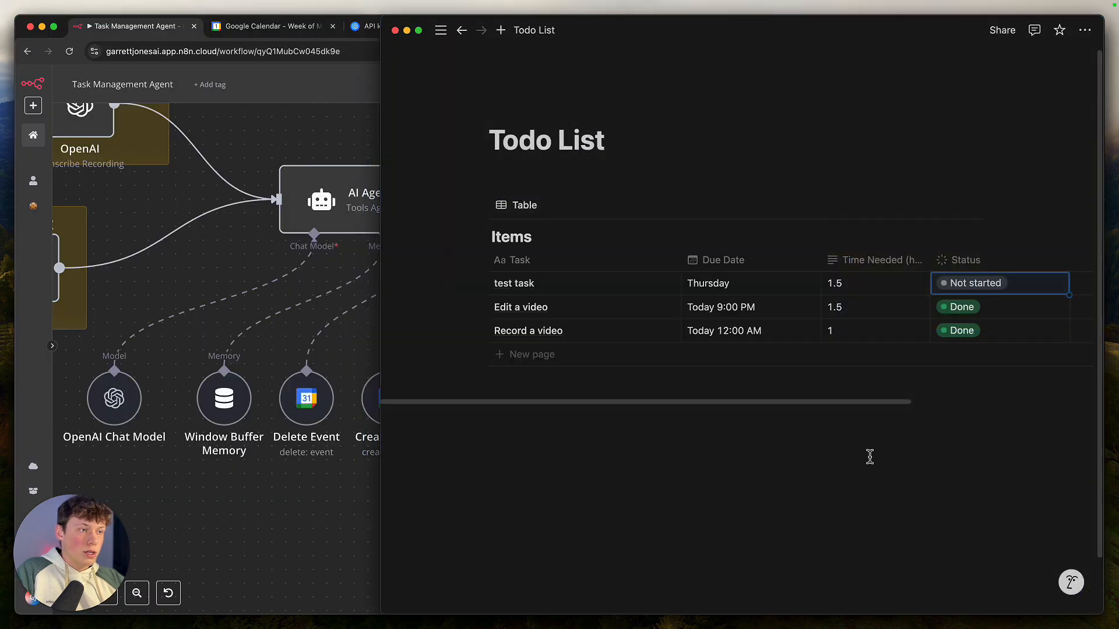
key(ctrl+alt+Return)
click(521, 454)
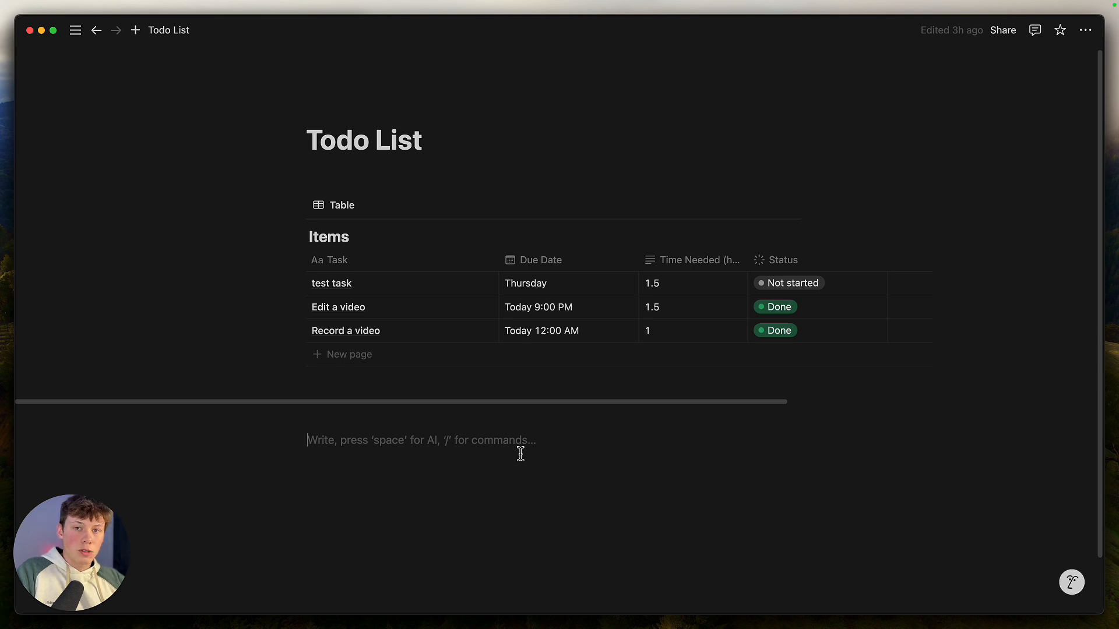
click(136, 33)
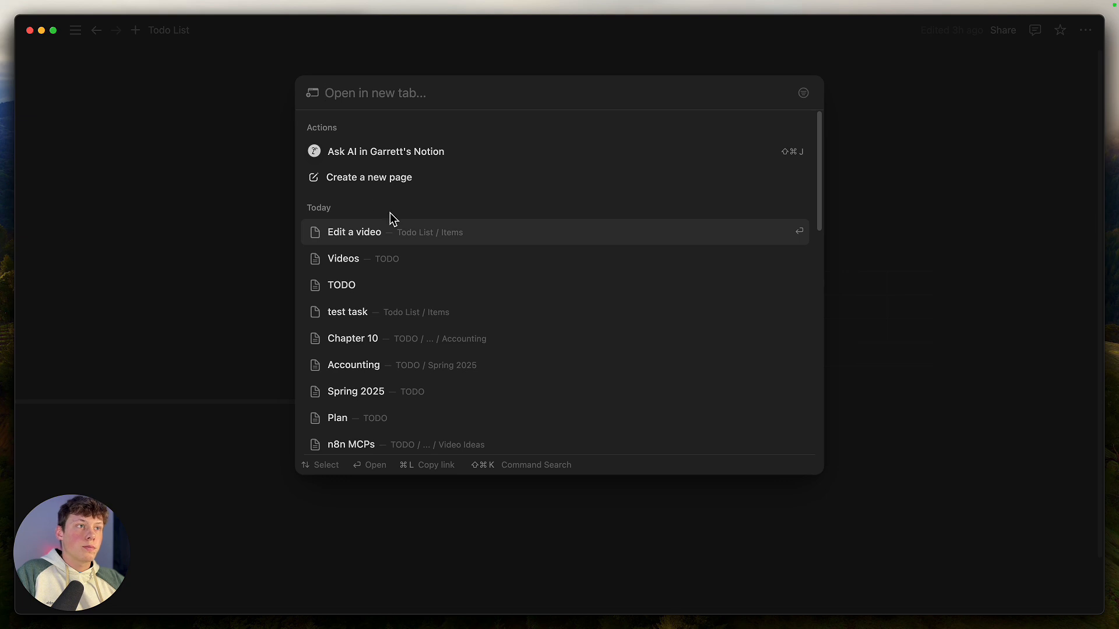
click(378, 186)
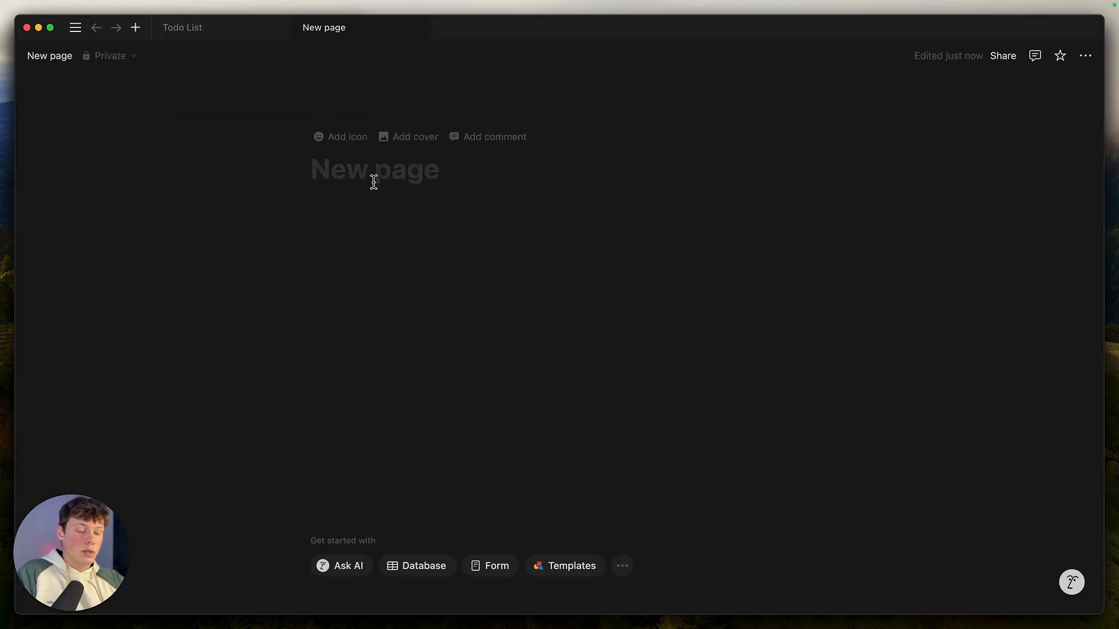
- Title the new page "Todo List Example" and move into its body
text(Todlis)
key(BackSpace)
key(BackSpace)
key(BackSpace)
text(o List e)
key(BackSpace)
key(BackSpace)
text(E)
key(BackSpace)
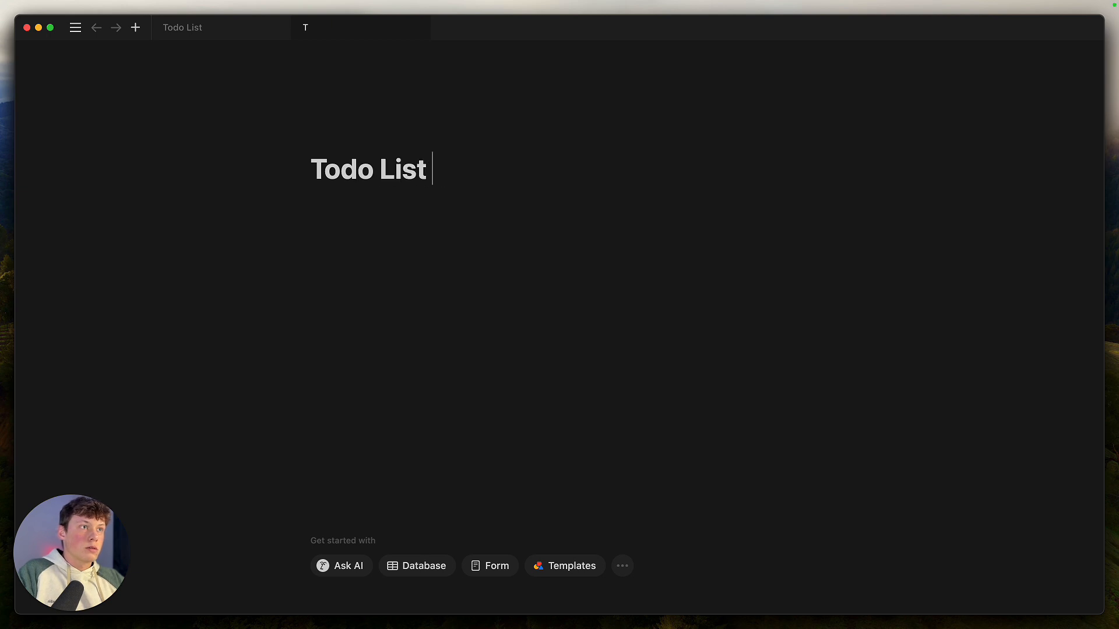
text(Example)
key(Return)
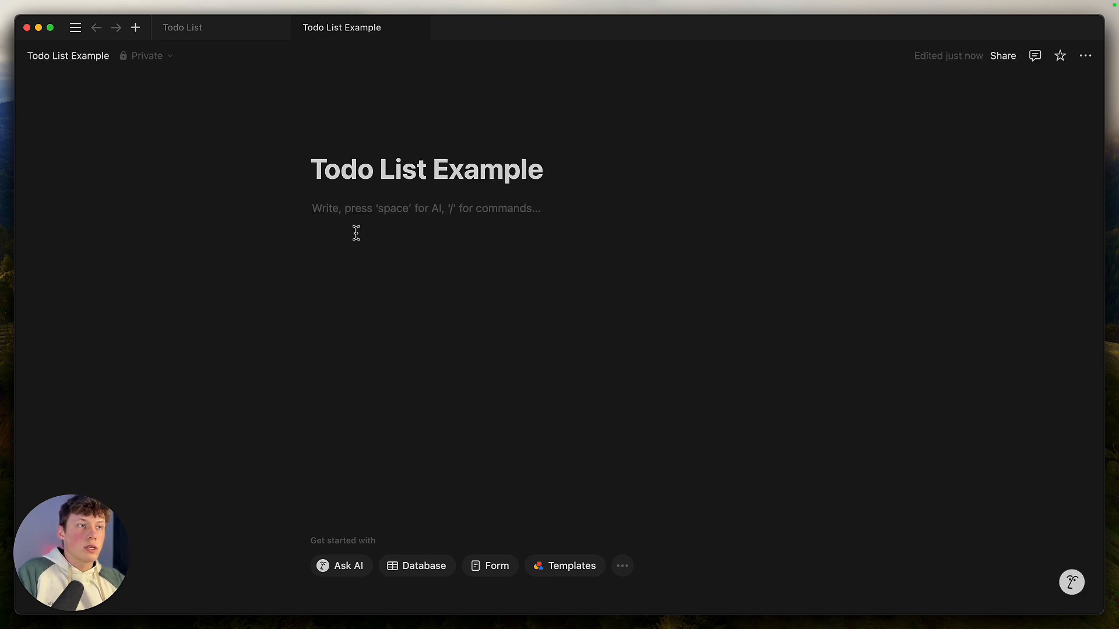
- Insert an inline database two lines below the page title
drag(322, 169, 550, 169)
click(521, 209)
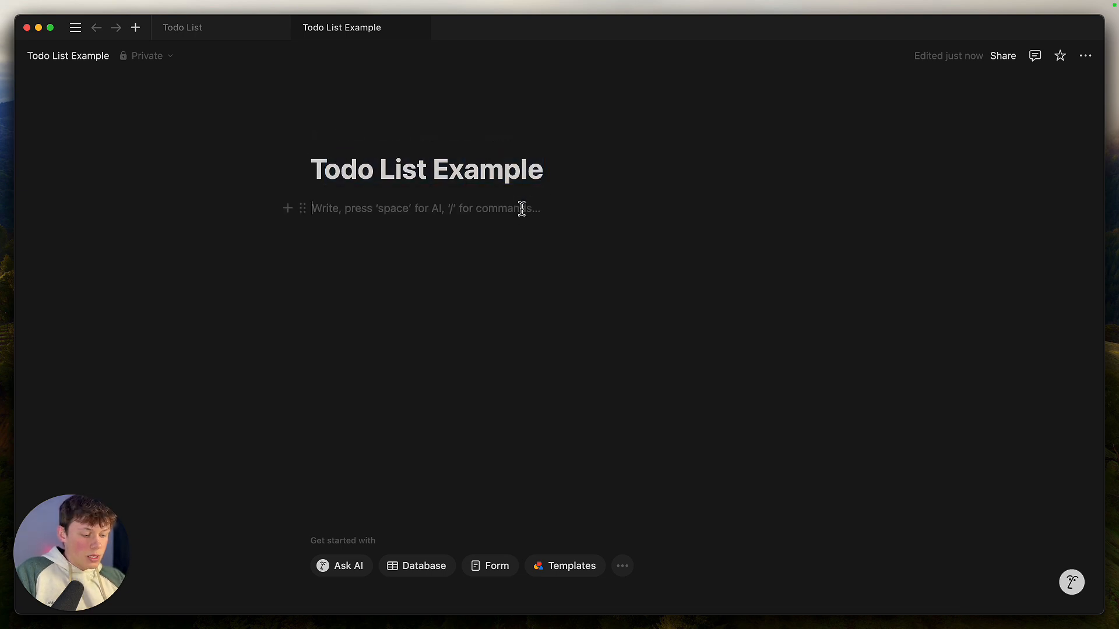
key(Return)
key(Return)
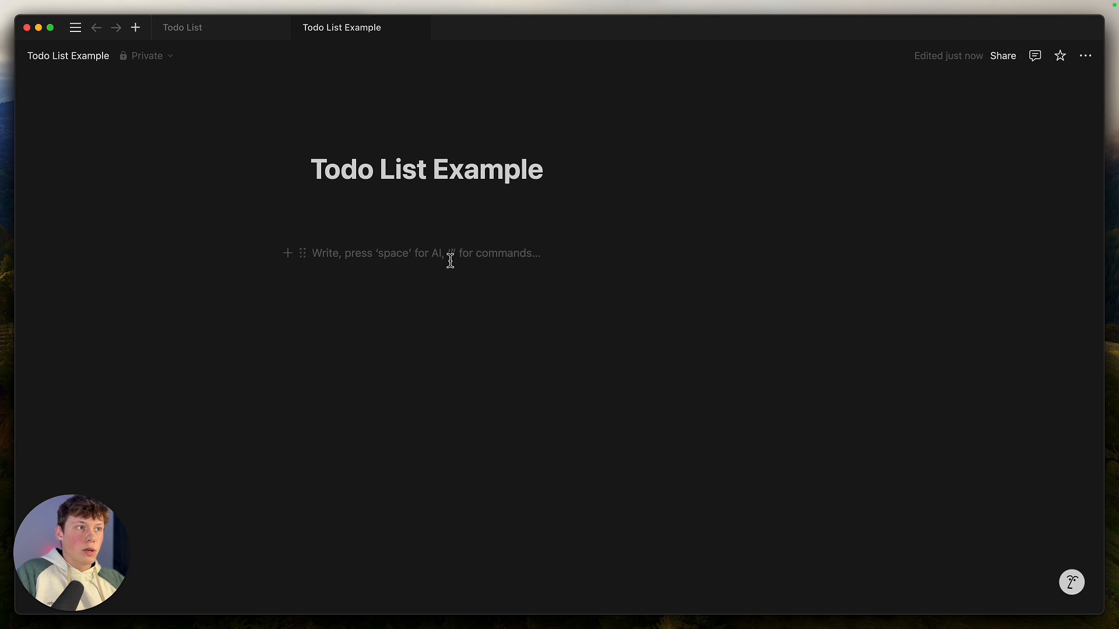
text(/)
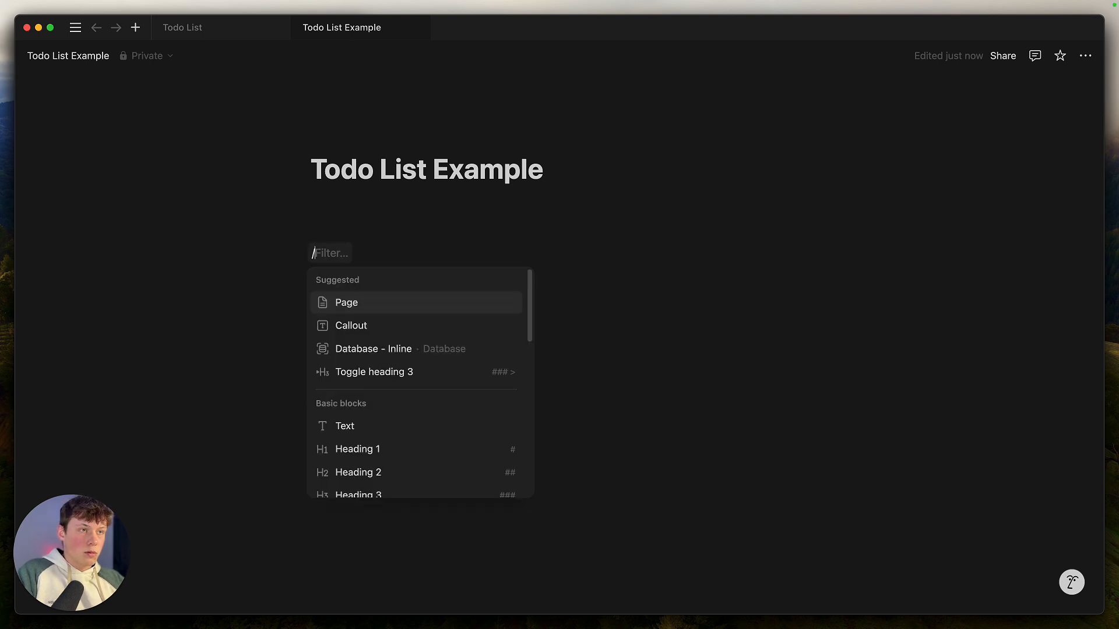
text(data)
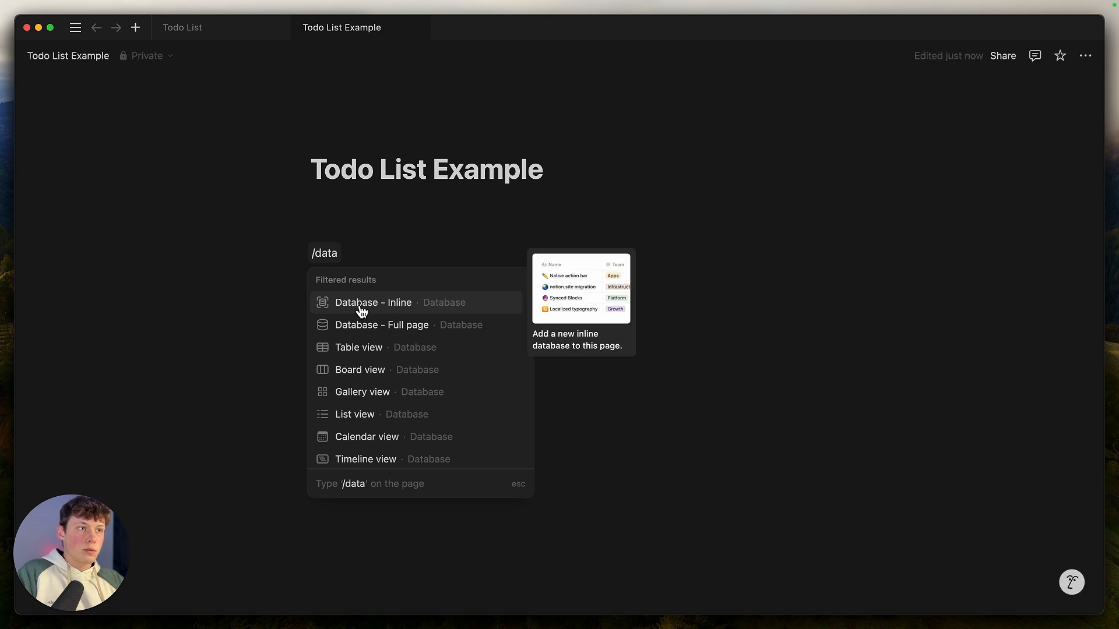
click(393, 315)
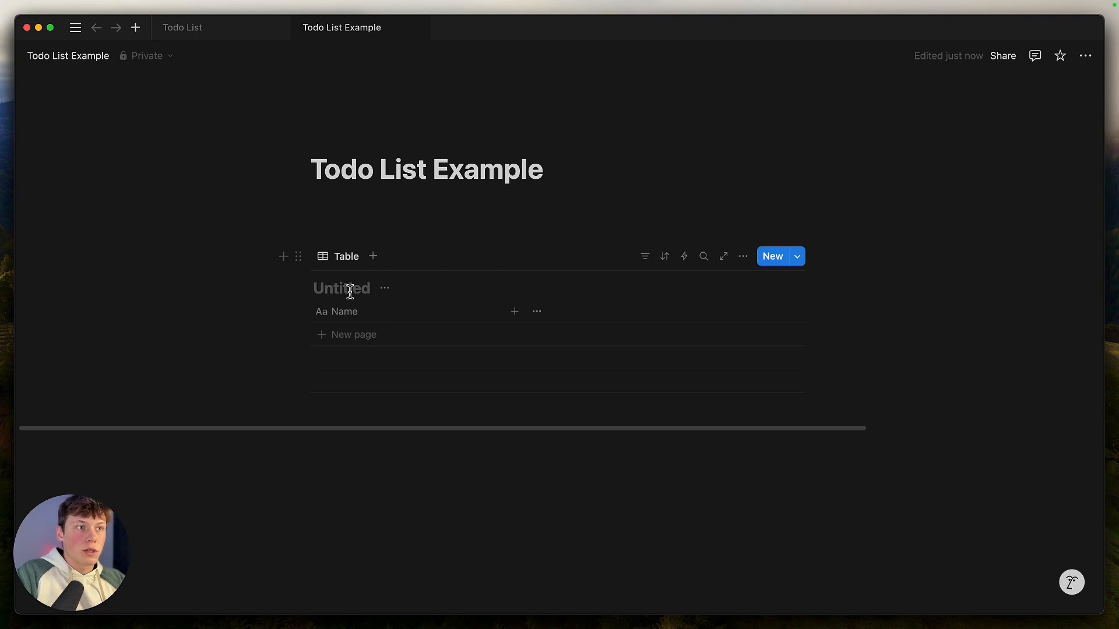
- Name the inline database "todo list example"
text(i)
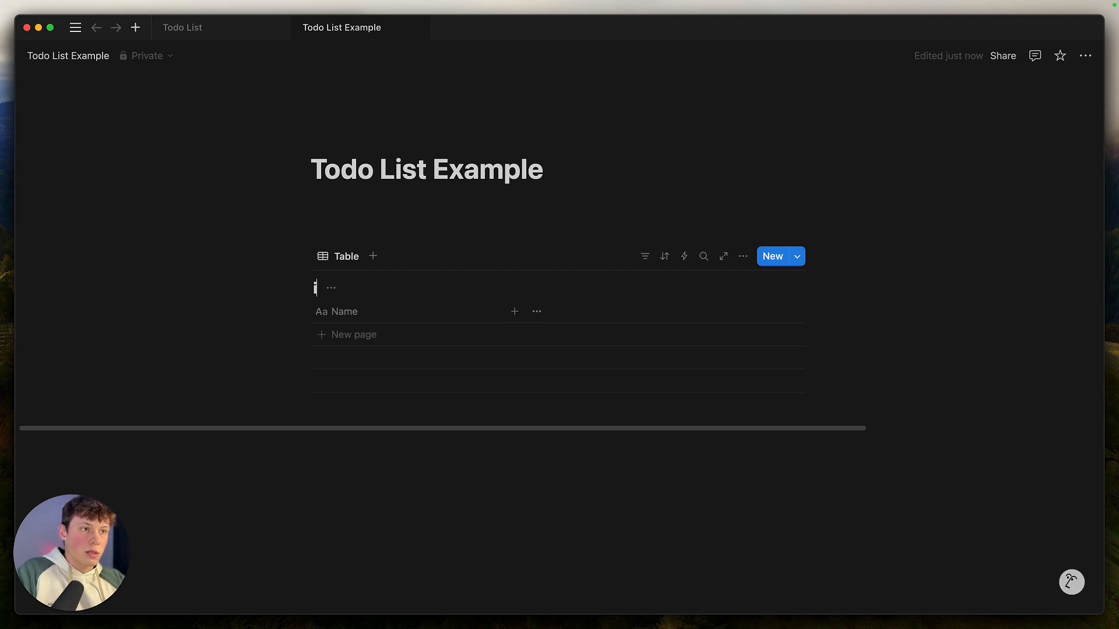
text(tes example)
double_click(325, 287)
text(too)
key(BackSpace)
text(do list)
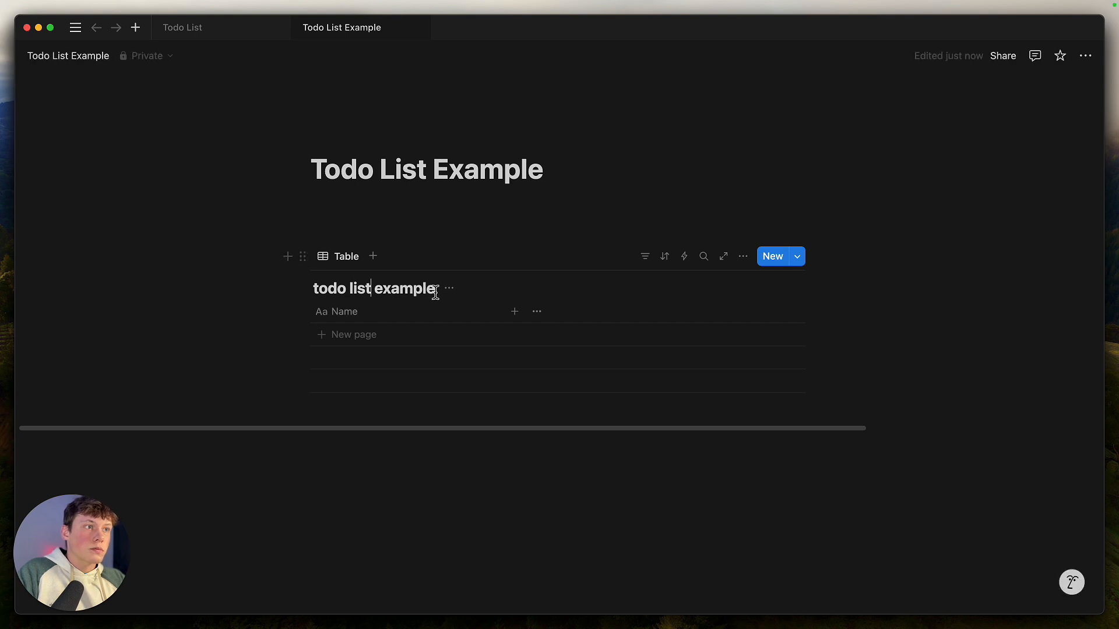
click(412, 527)
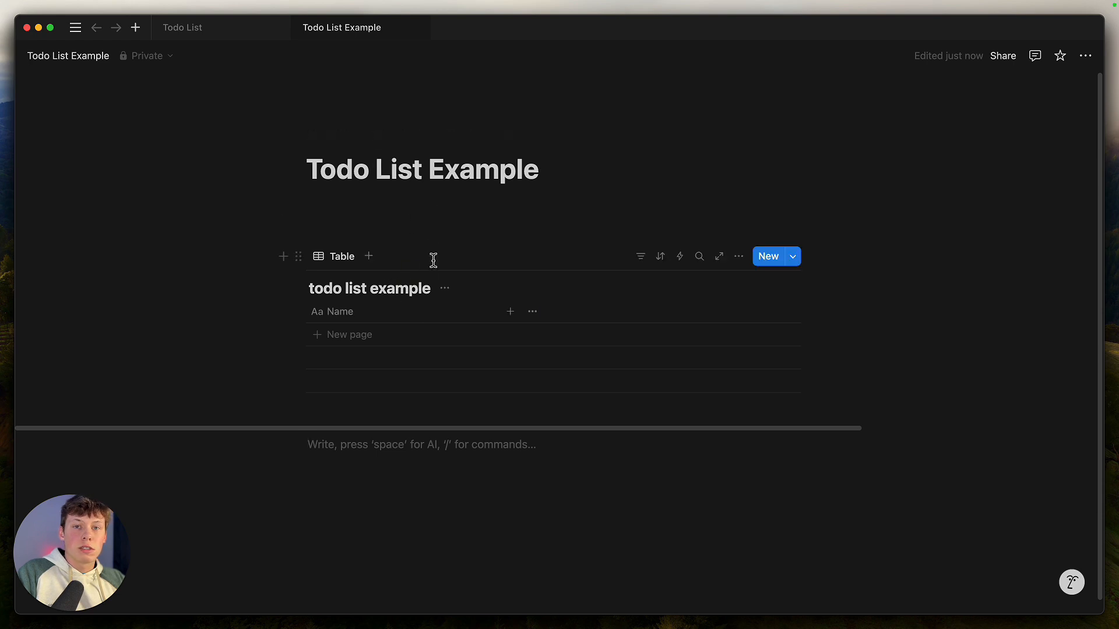
- Highlight the database name and the page title to compare the two
drag(312, 289, 411, 291)
click(411, 291)
drag(309, 171, 537, 180)
click(537, 180)
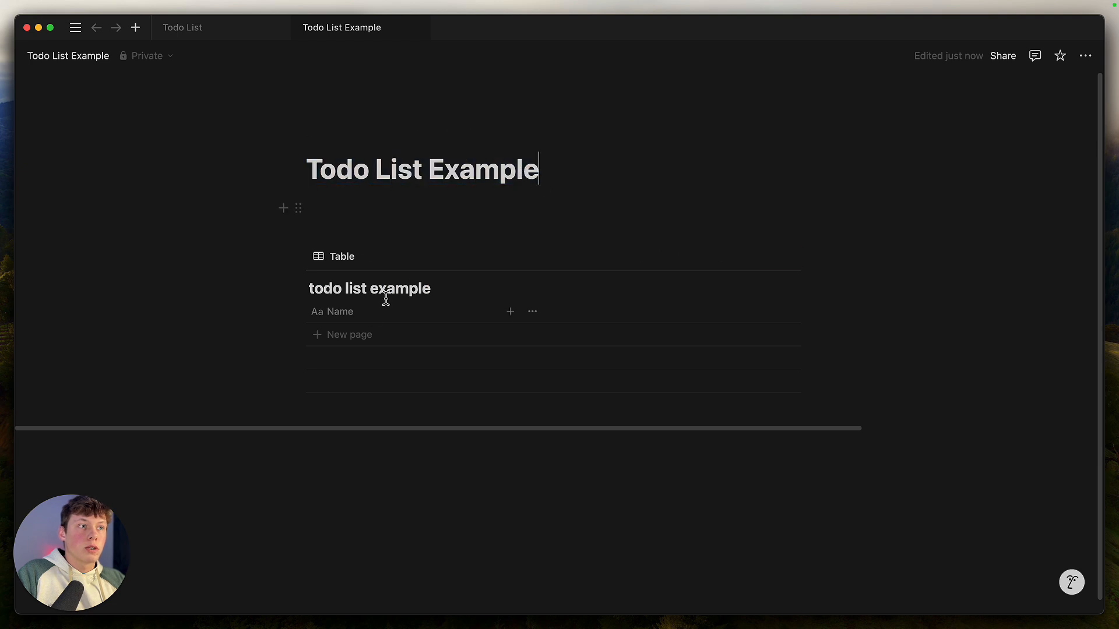
triple_click(314, 288)
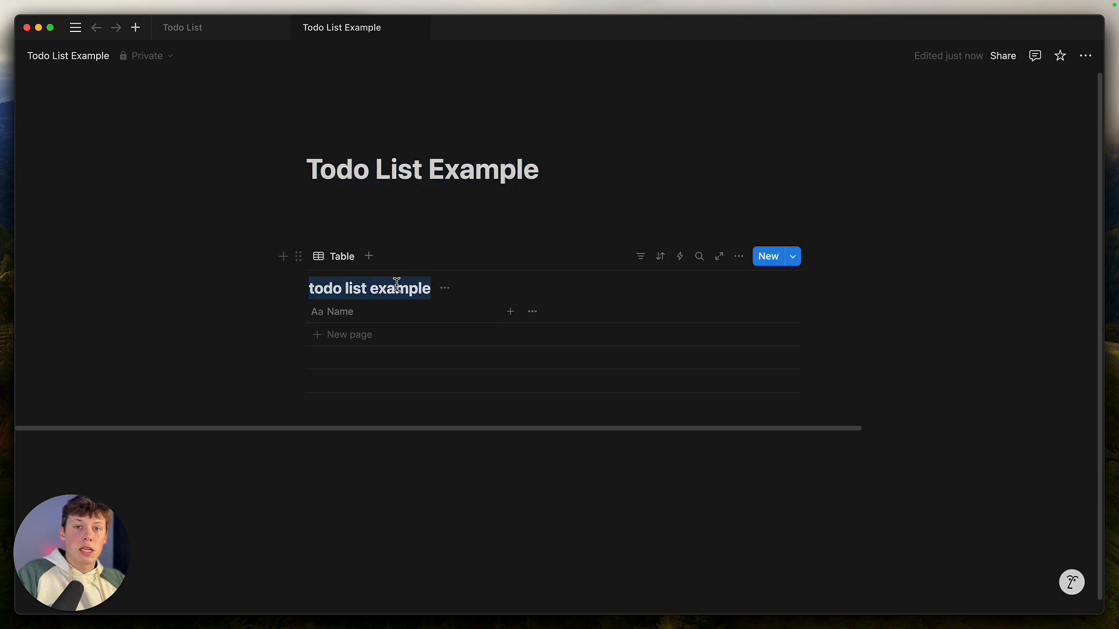
click(375, 281)
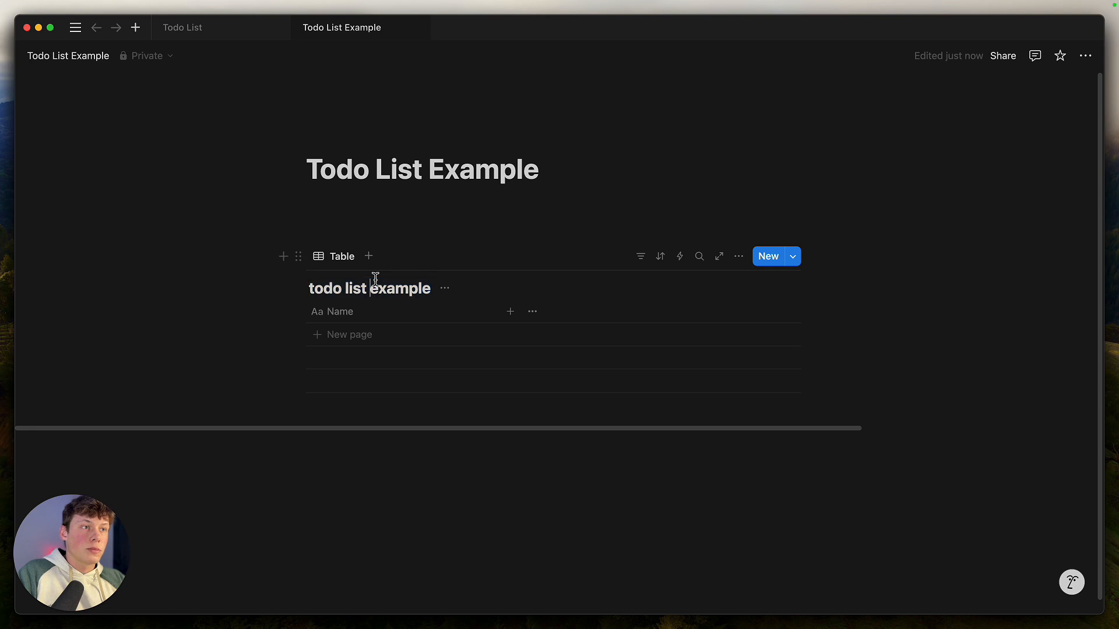
- Rename the table's Name column to "Task"
click(368, 314)
click(358, 314)
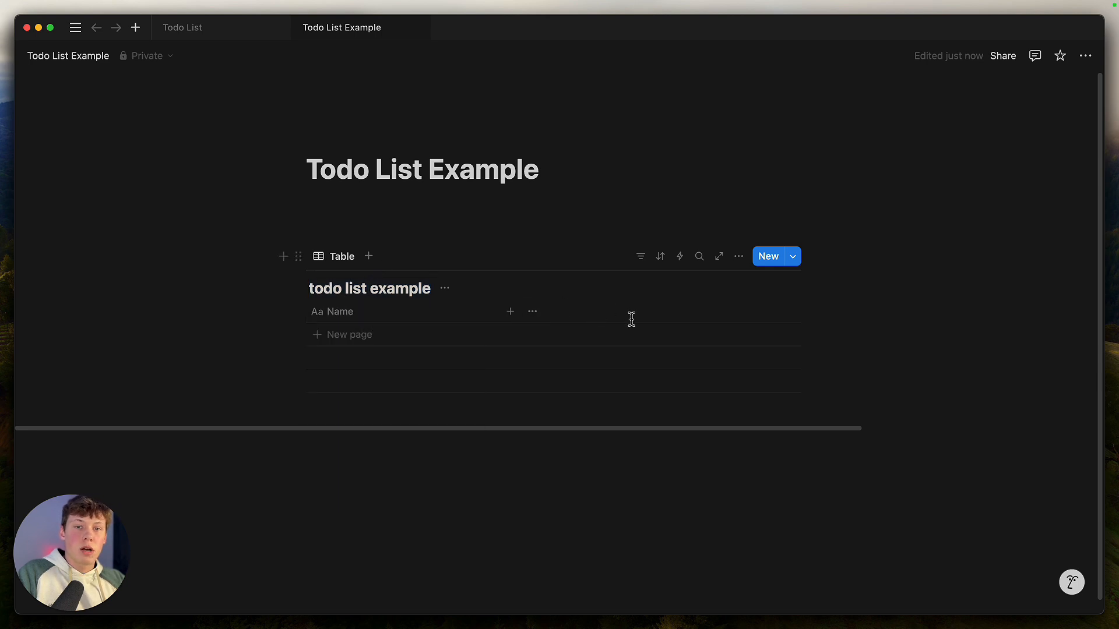
click(368, 309)
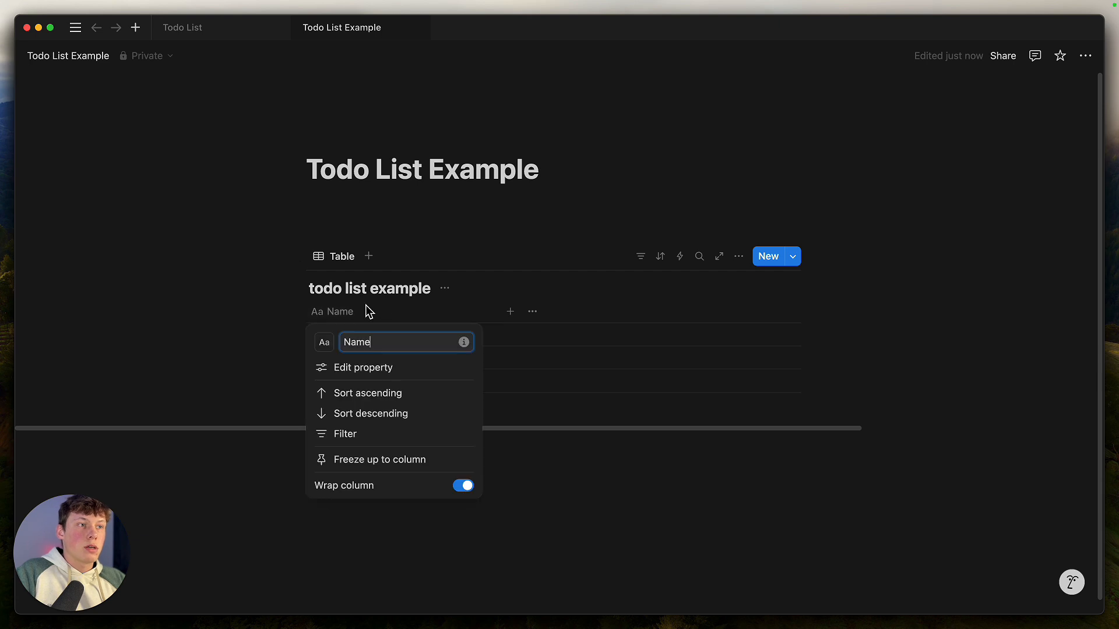
double_click(380, 342)
text(t)
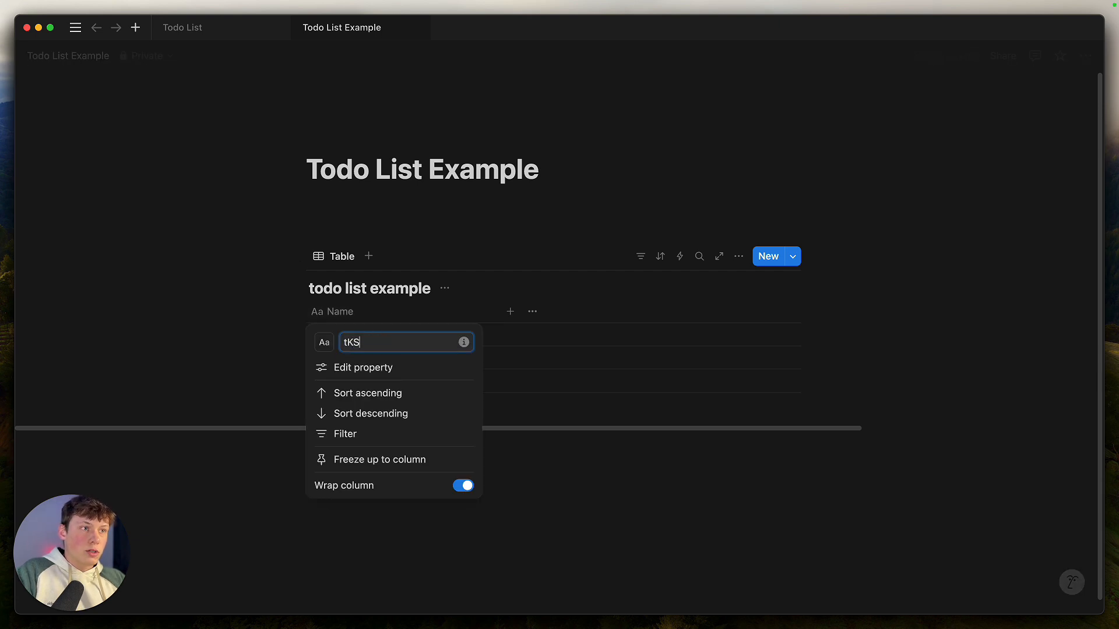
key(BackSpace)
text(Task)
click(400, 524)
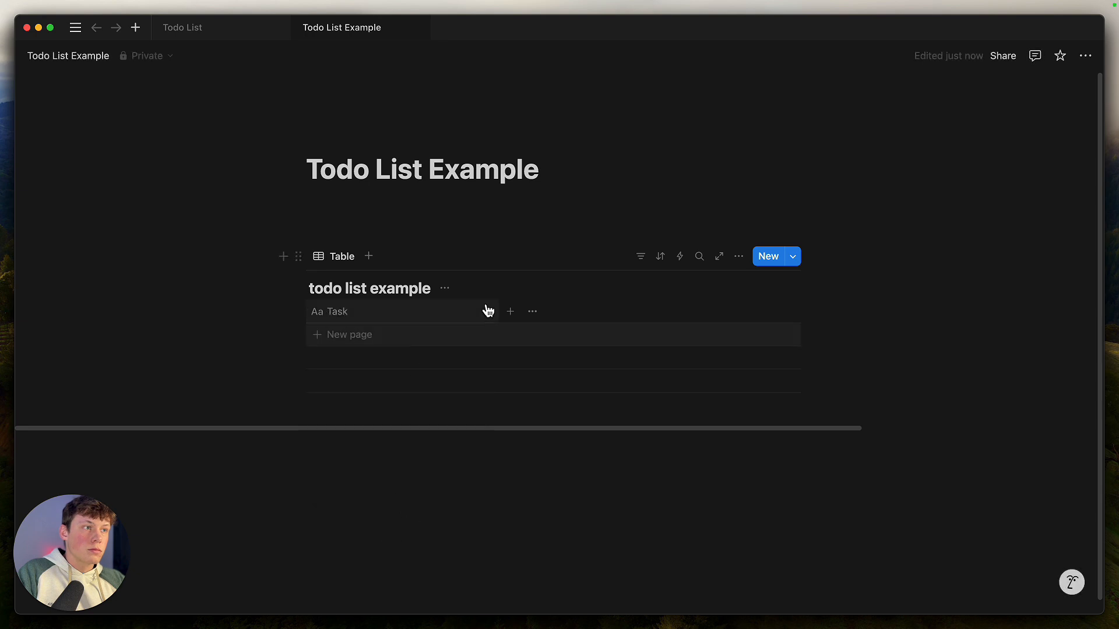
- Add a date property named "Due Date" to the table
click(510, 312)
scroll(860, 301, down, 3)
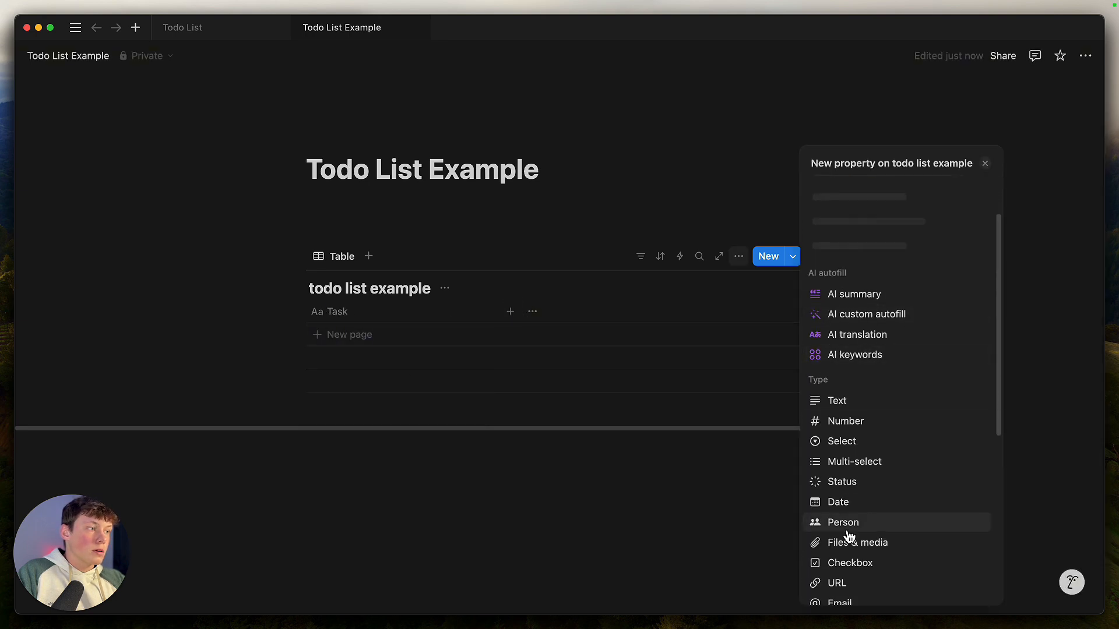
scroll(852, 495, down, 1)
text(due date)
click(881, 367)
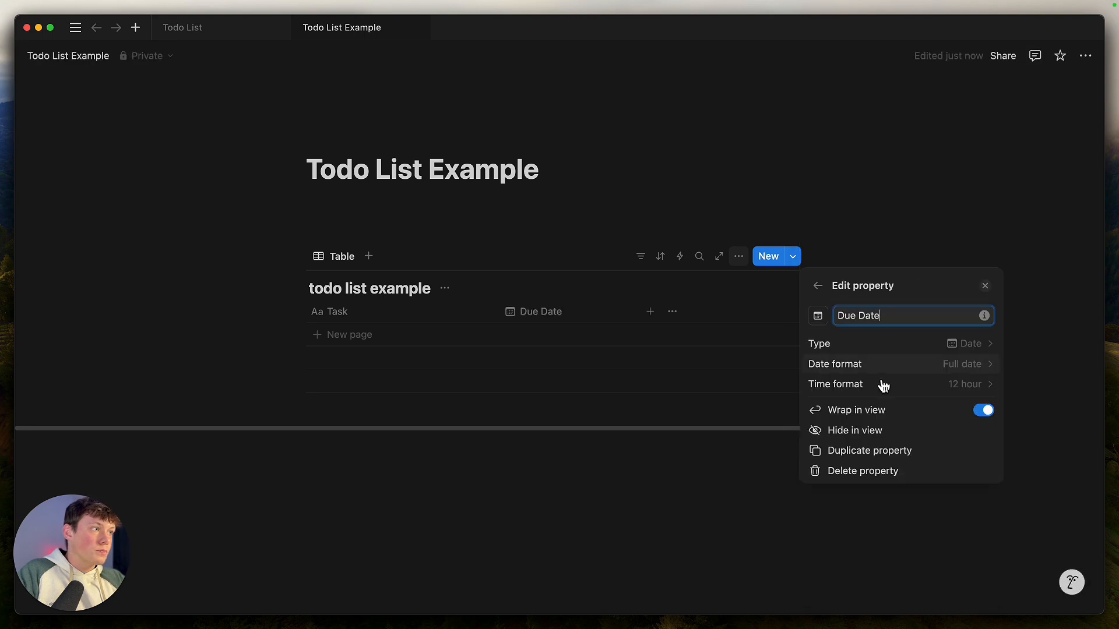
click(673, 470)
- Add the suggested Status property to the table
click(650, 311)
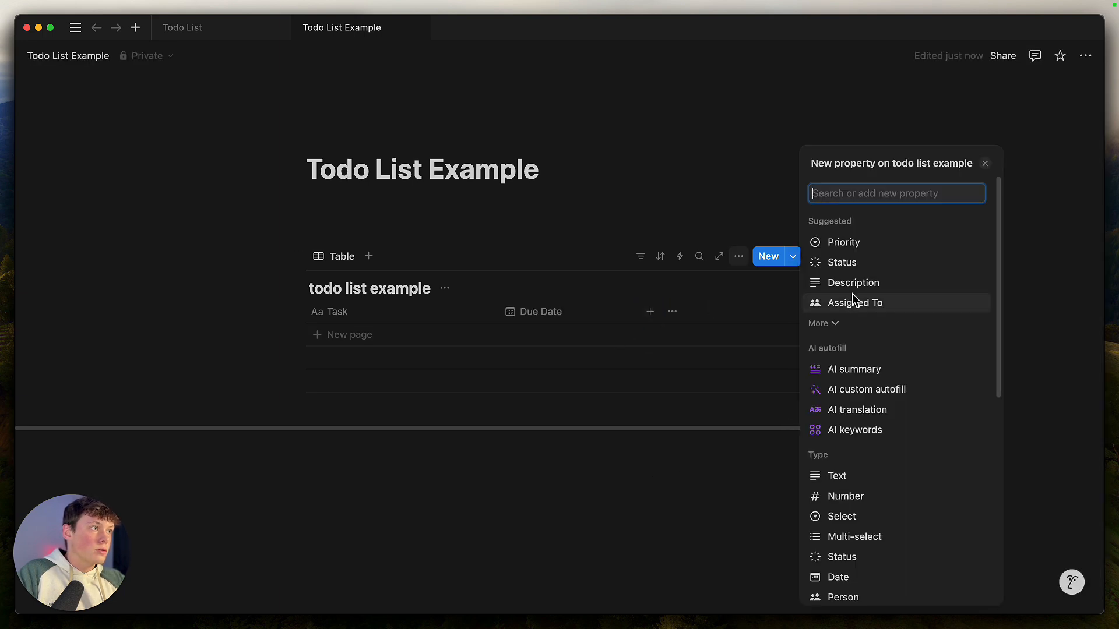
click(855, 265)
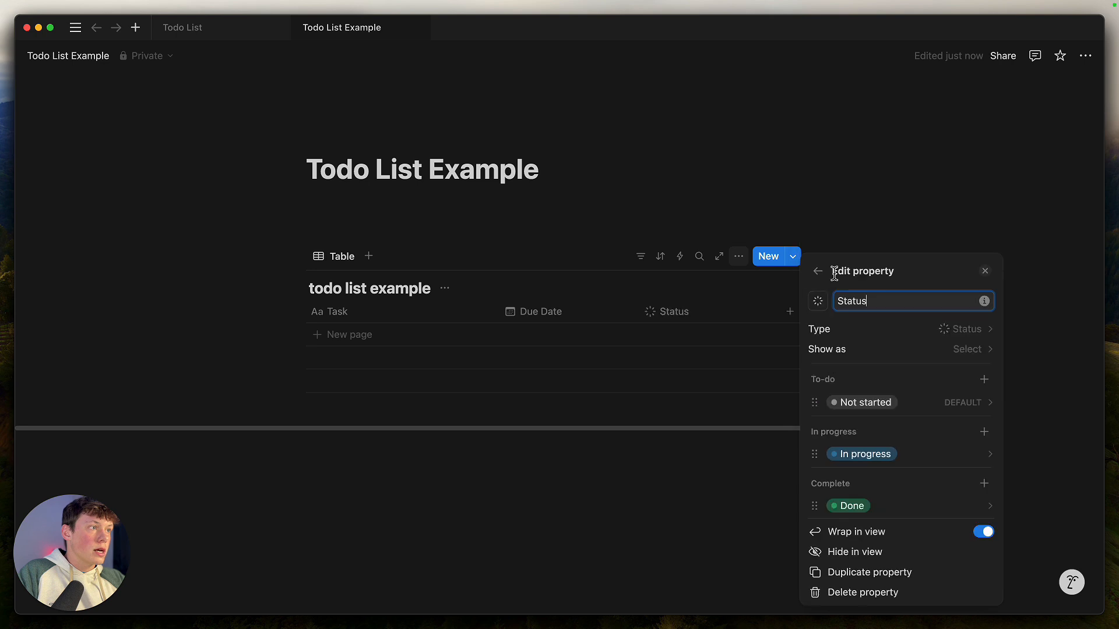
click(731, 492)
- Add a Number property after the Status column
click(785, 312)
text(number)
click(858, 363)
double_click(854, 320)
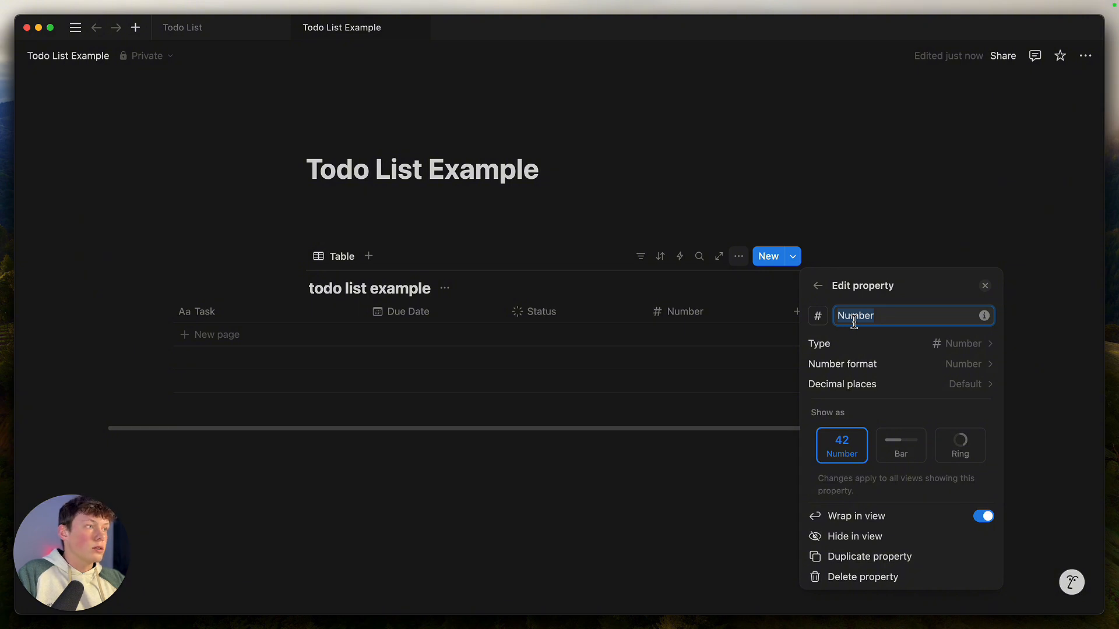
click(702, 463)
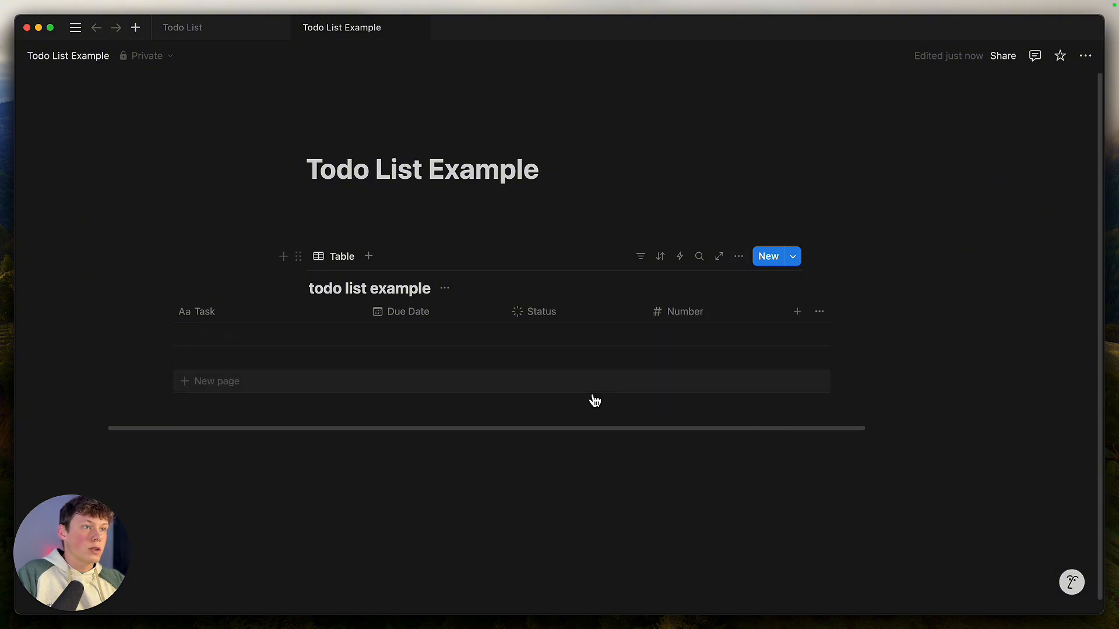
- Rename the Number property to "Number of Hours Needed"
click(748, 320)
double_click(775, 342)
click(742, 342)
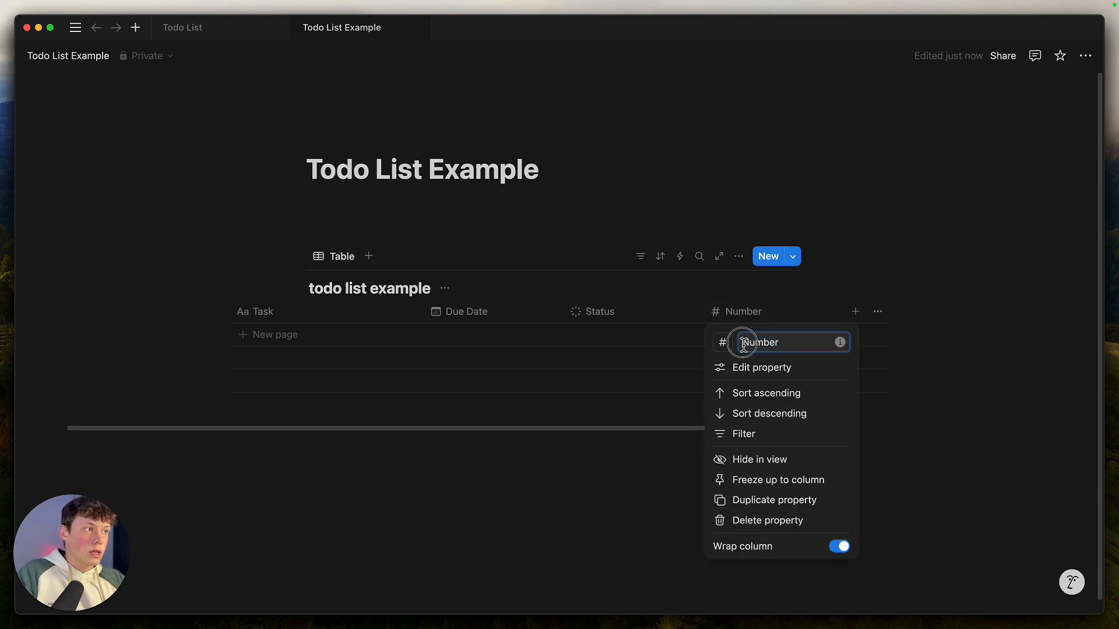
click(806, 348)
text(of Hours n)
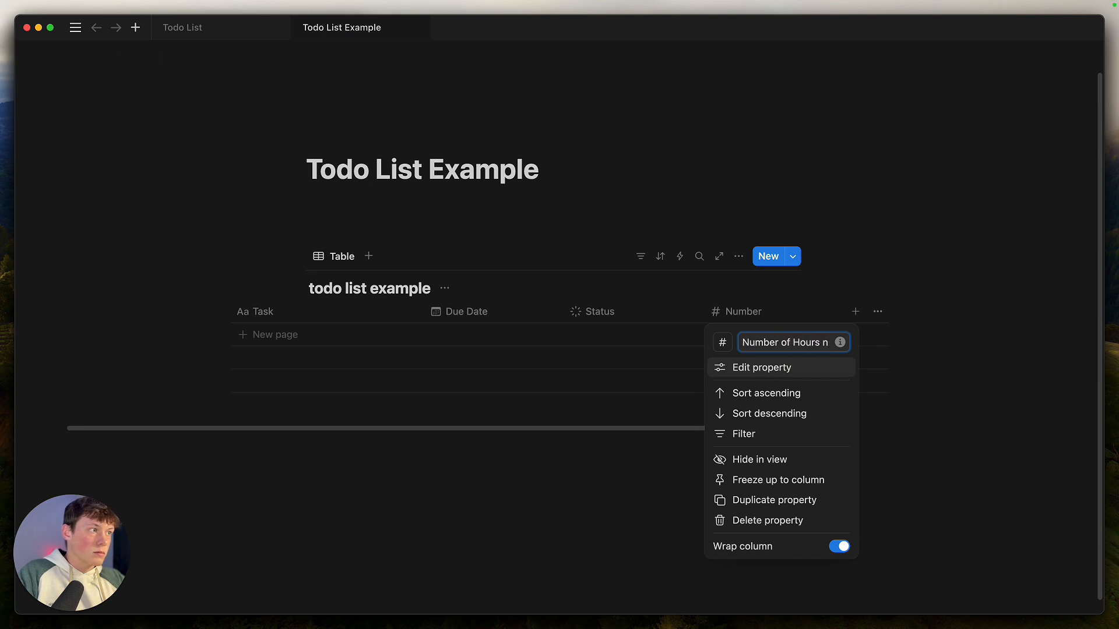
text(Needed)
click(680, 345)
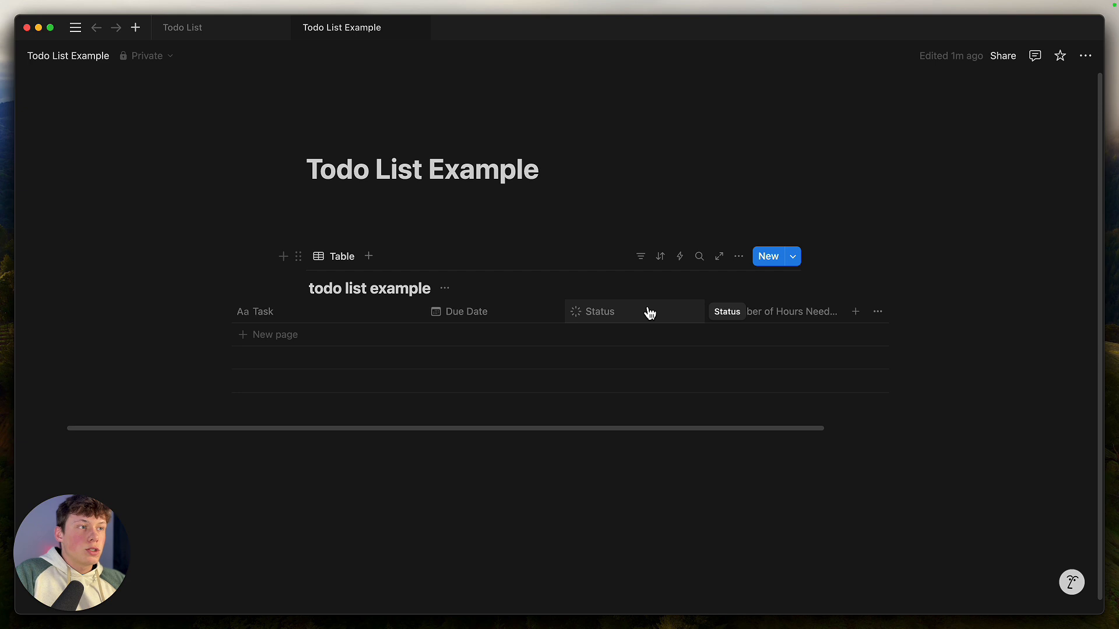
- Delete the In progress option from the Status property
click(606, 316)
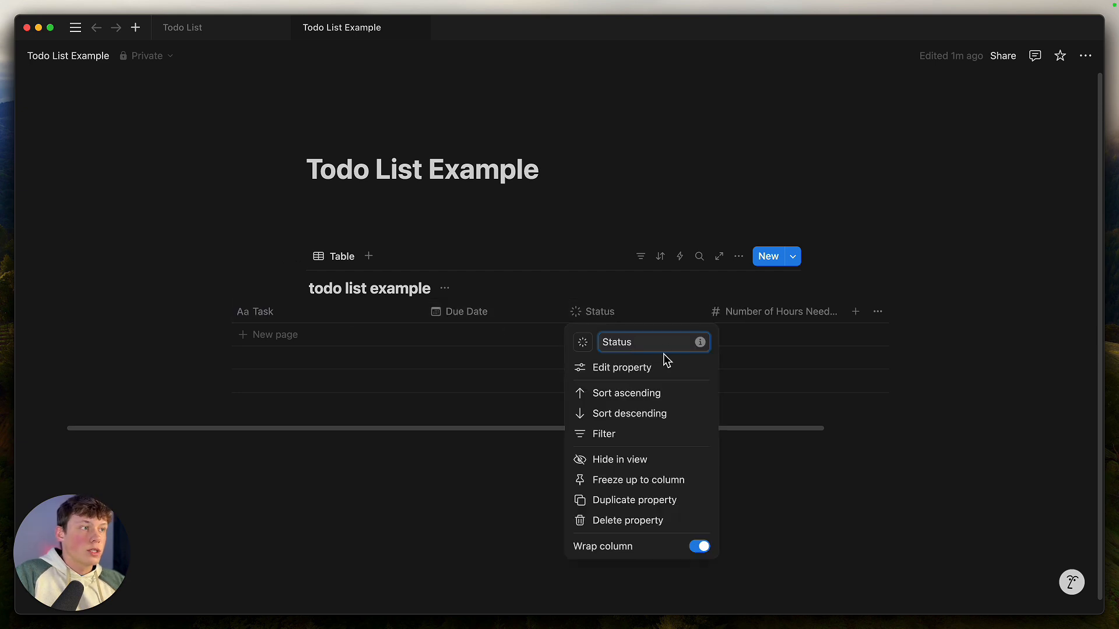
click(631, 366)
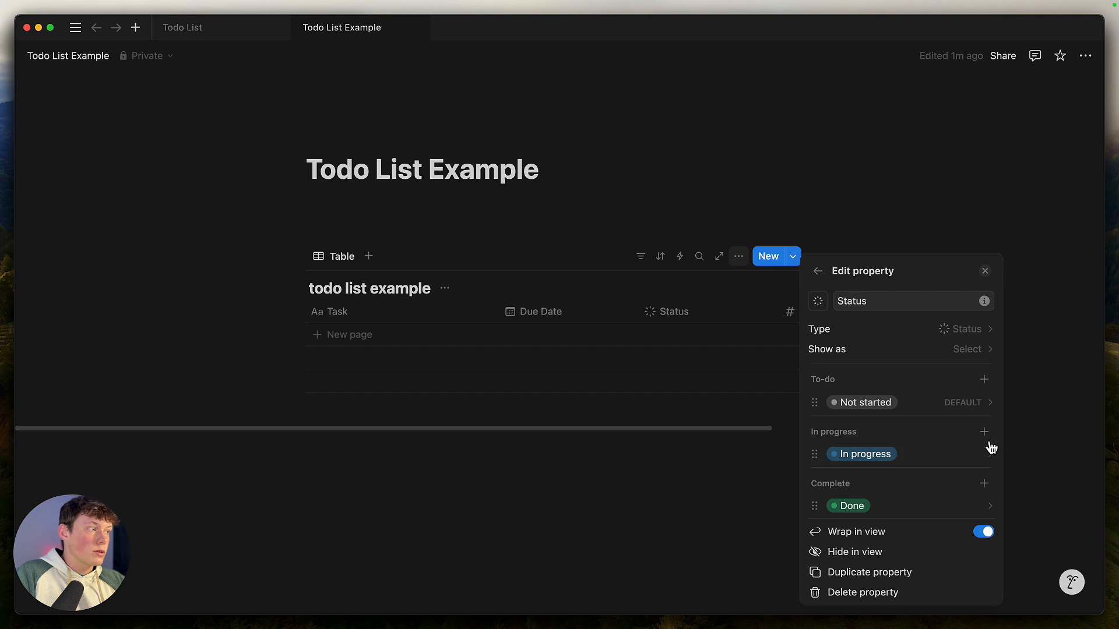
click(862, 461)
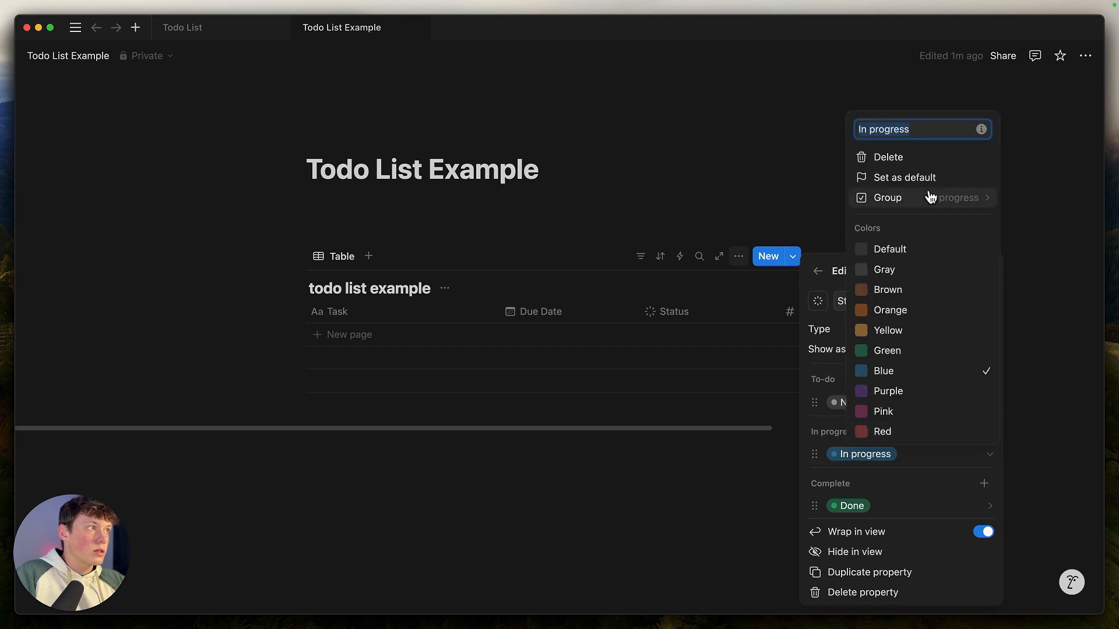
click(920, 159)
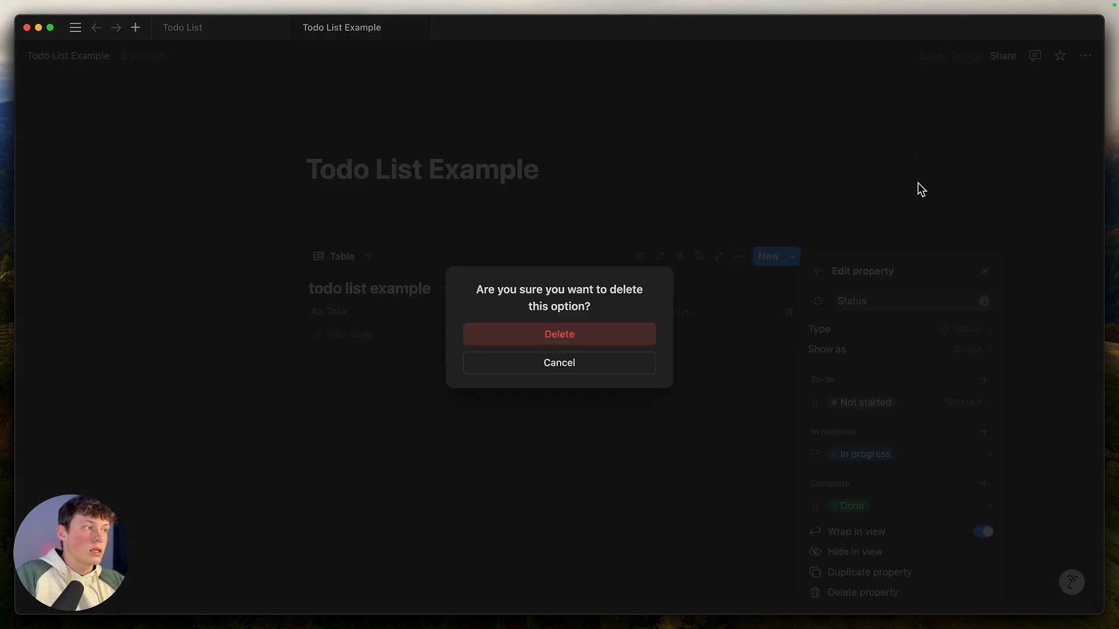
click(640, 342)
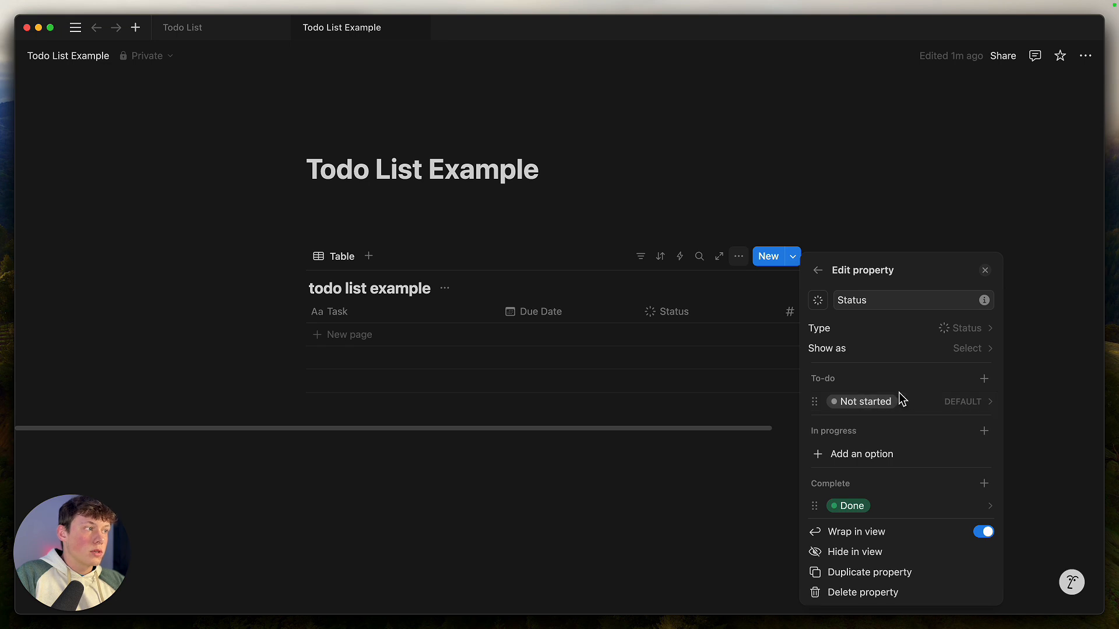
click(871, 406)
click(891, 76)
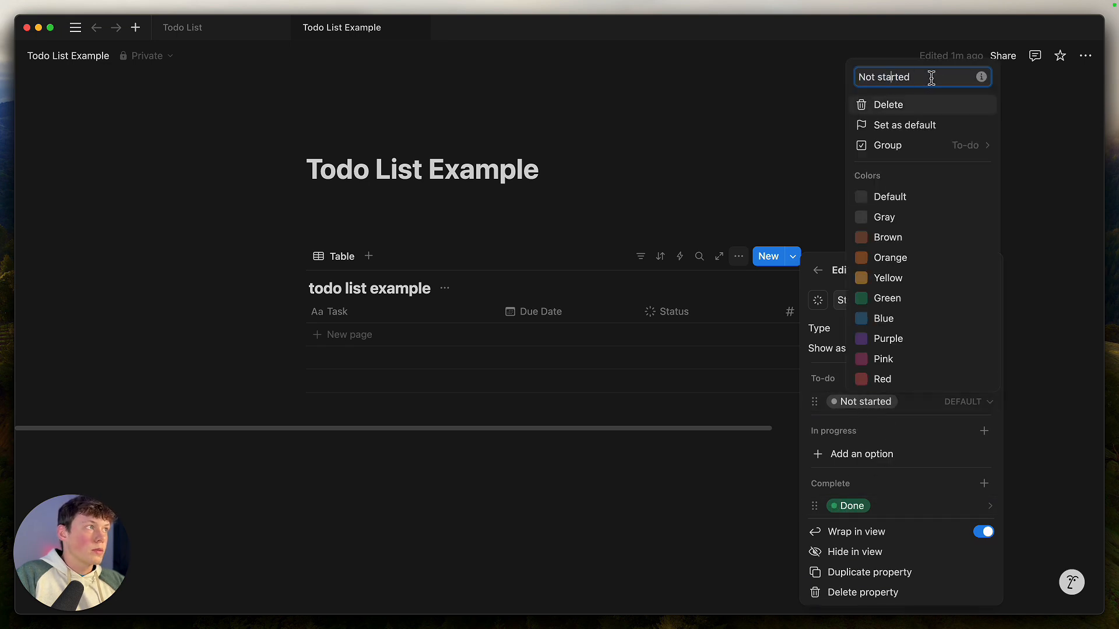
double_click(888, 78)
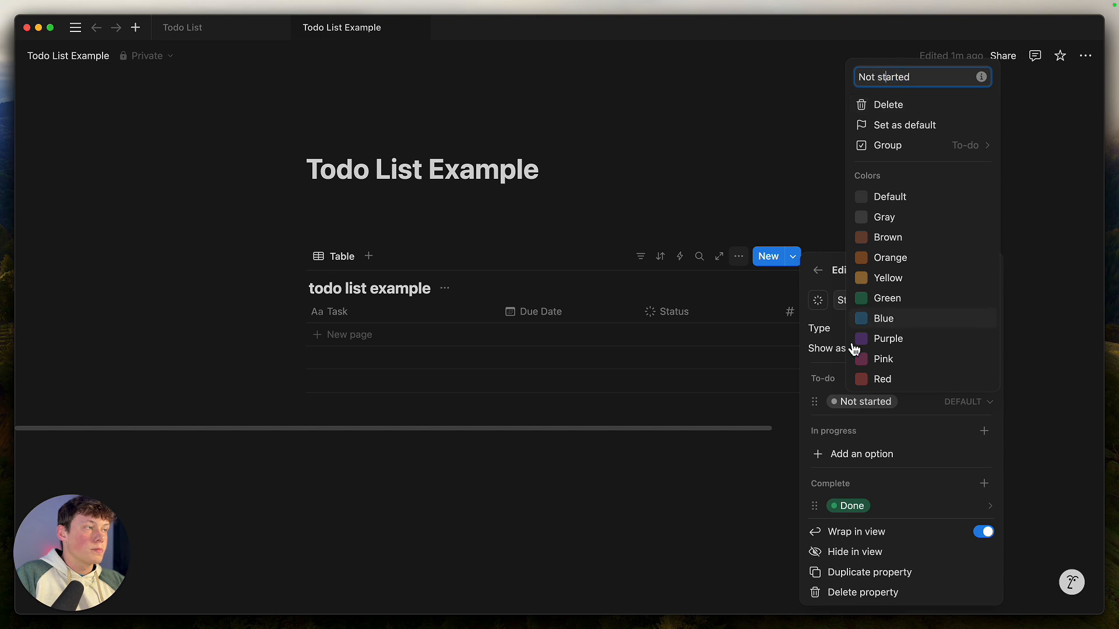
click(845, 397)
click(696, 509)
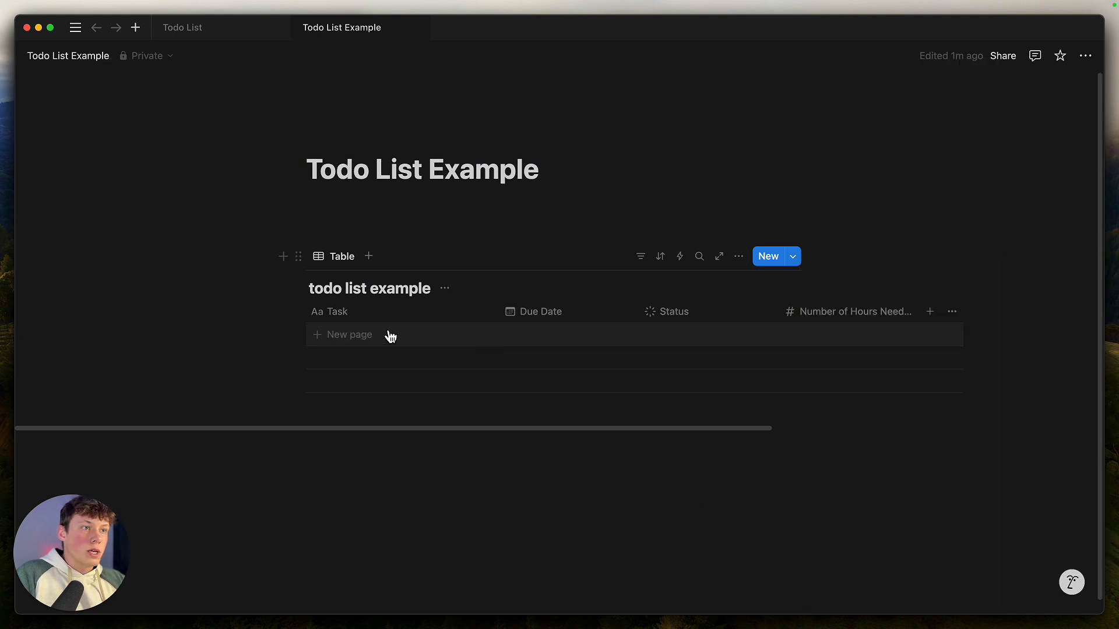
- Add a new entry named "test task" to the table
click(346, 341)
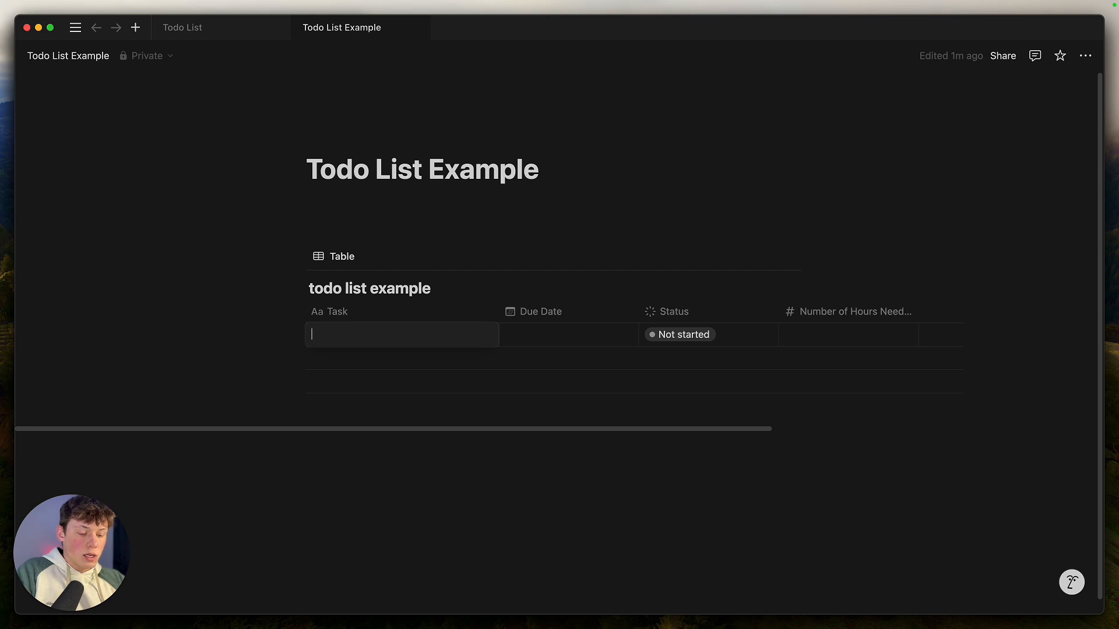
text(test e)
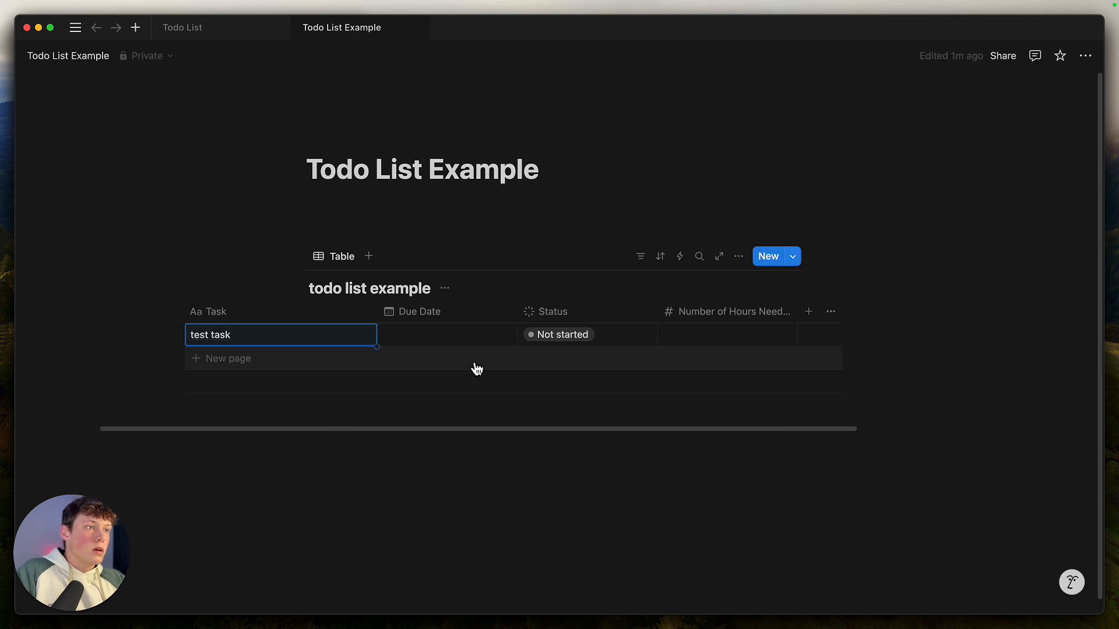
- Open the workspace settings from the Todo List Example page
click(528, 519)
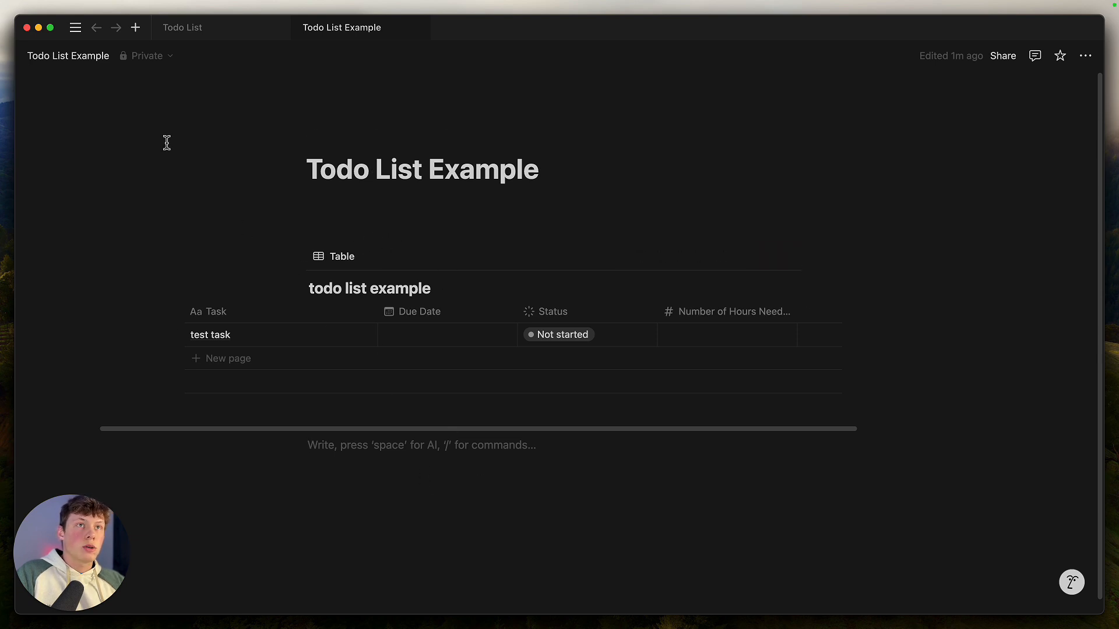
mouse_move(91, 60)
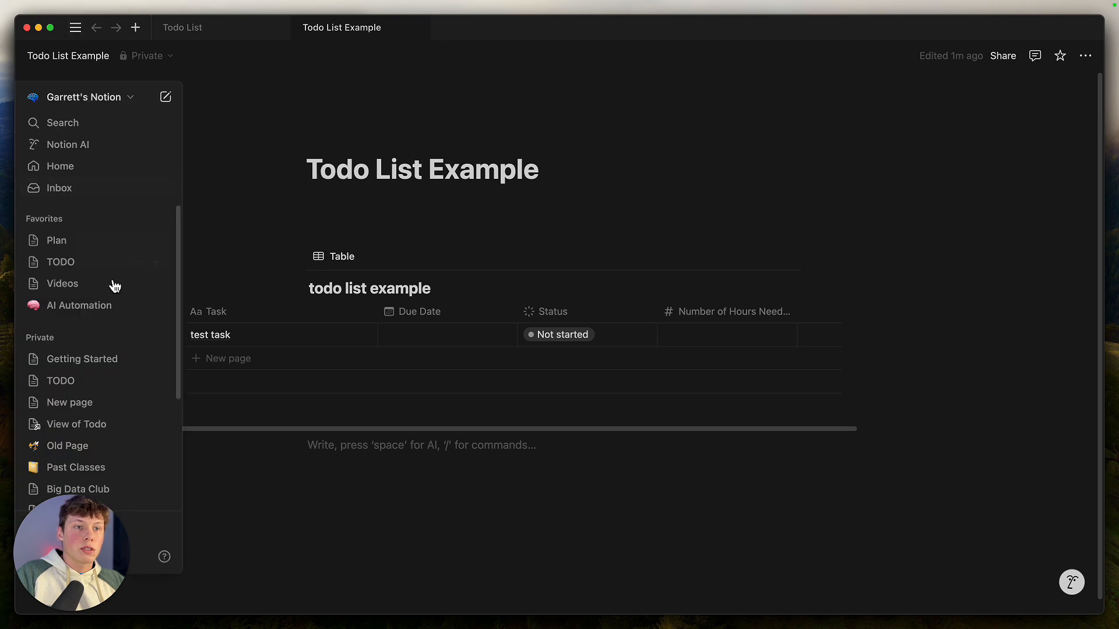
scroll(112, 280, down, 3)
drag(79, 546, 234, 545)
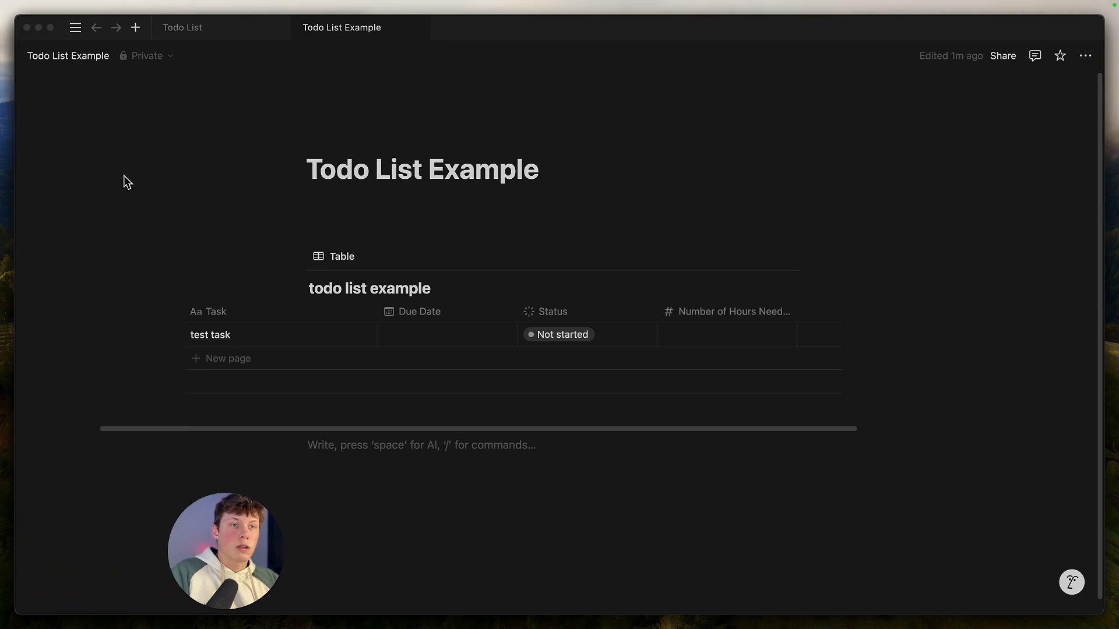
click(77, 29)
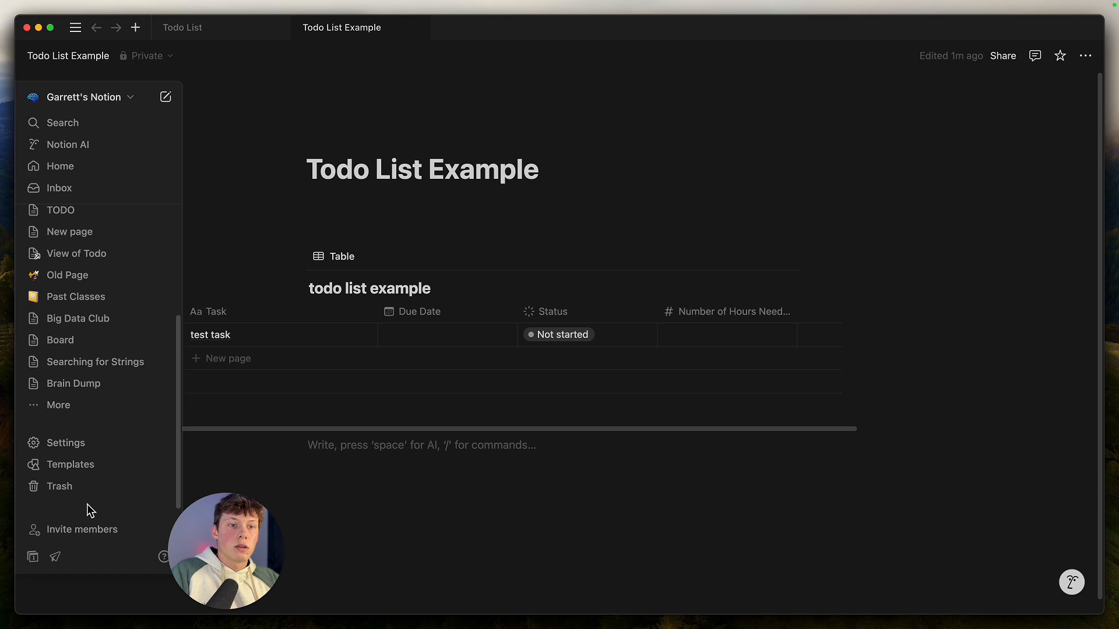
click(83, 445)
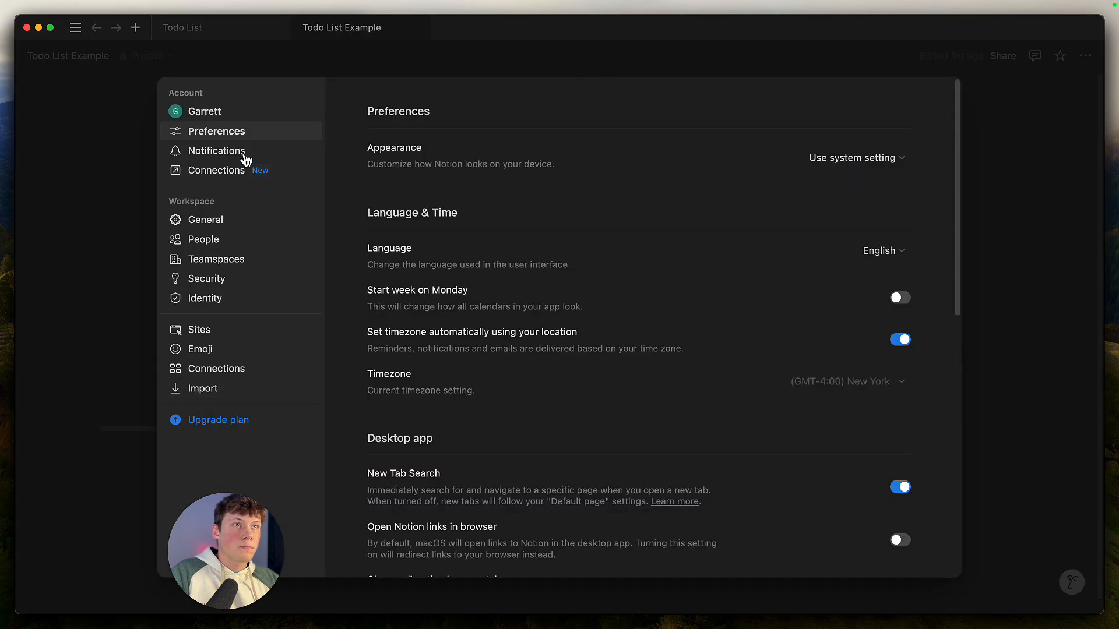
- Show the account's connections and open the page for developing or managing integrations
drag(233, 539, 79, 540)
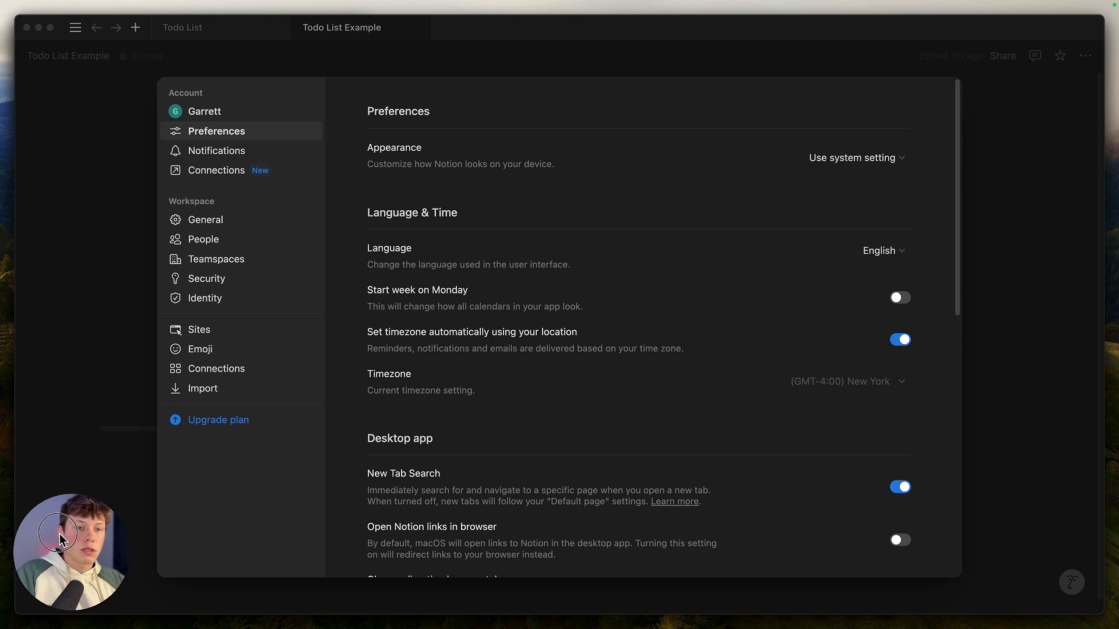
click(211, 135)
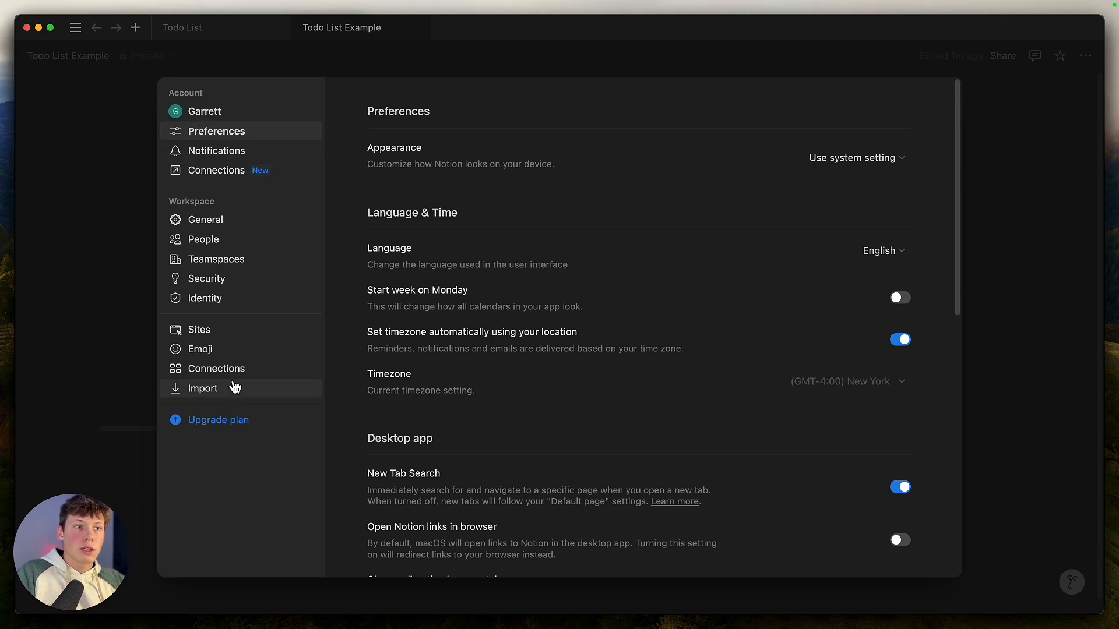
click(230, 176)
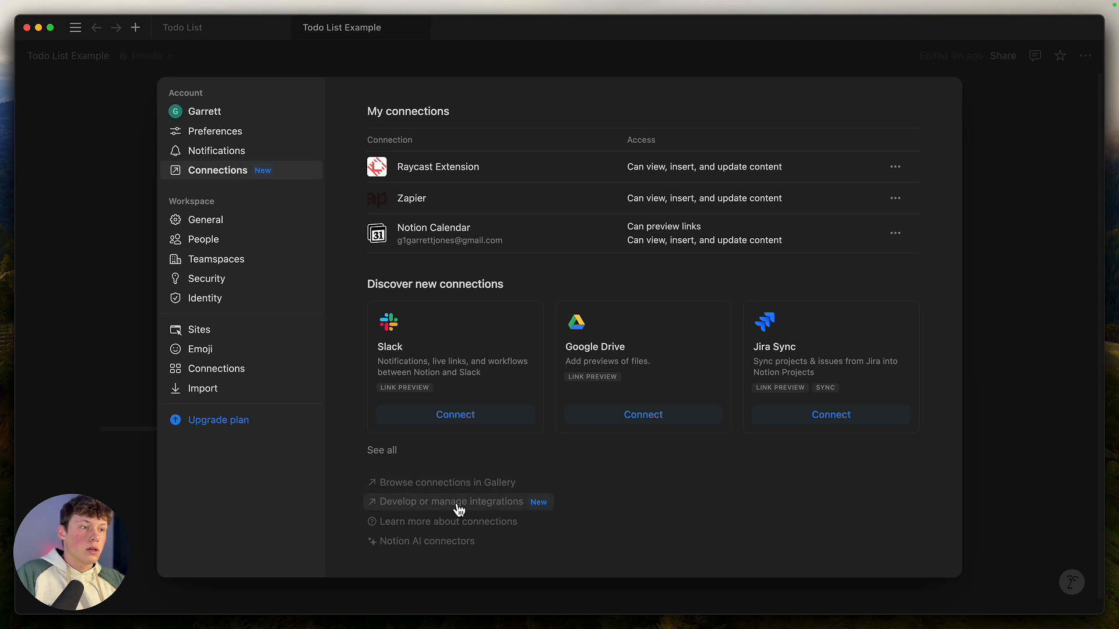
click(440, 502)
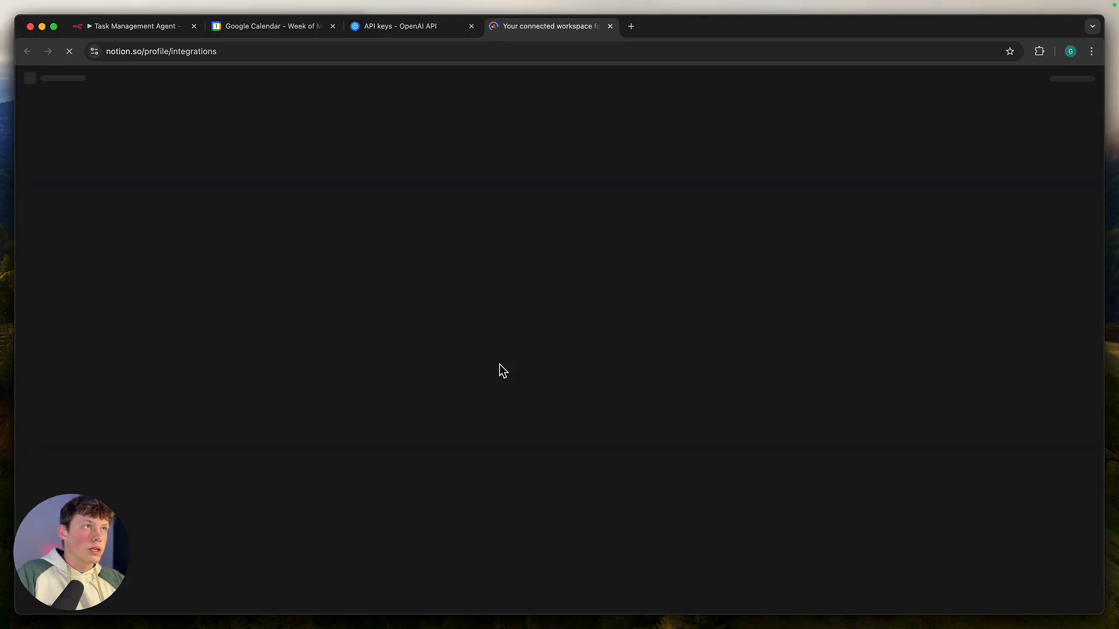
- Start a new integration and name it "n8n example"
scroll(516, 231, down, 2)
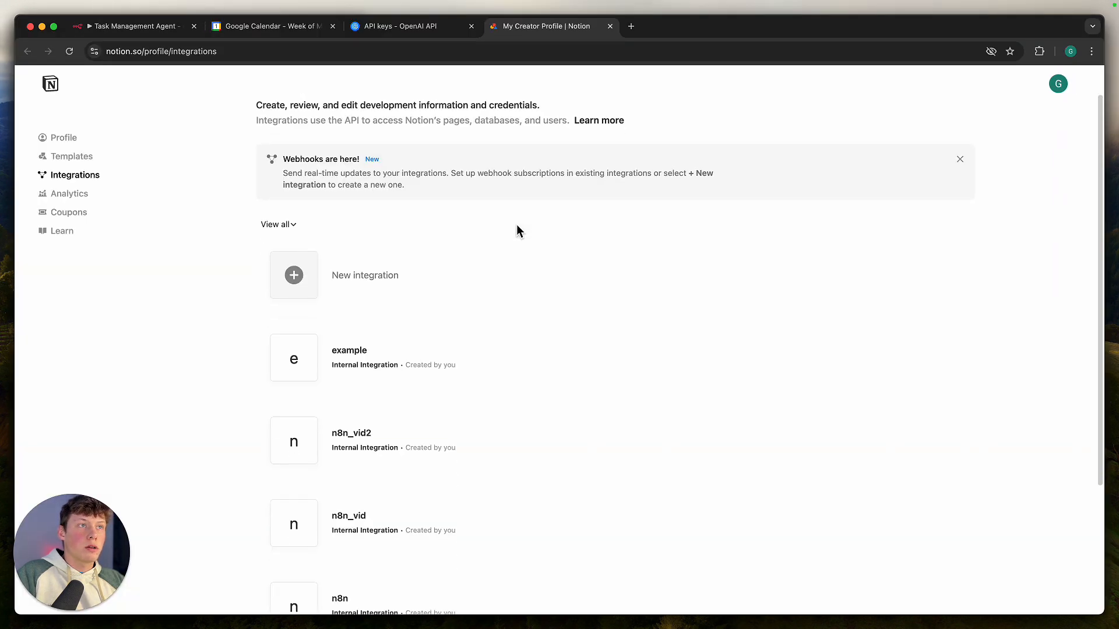
scroll(513, 227, down, 5)
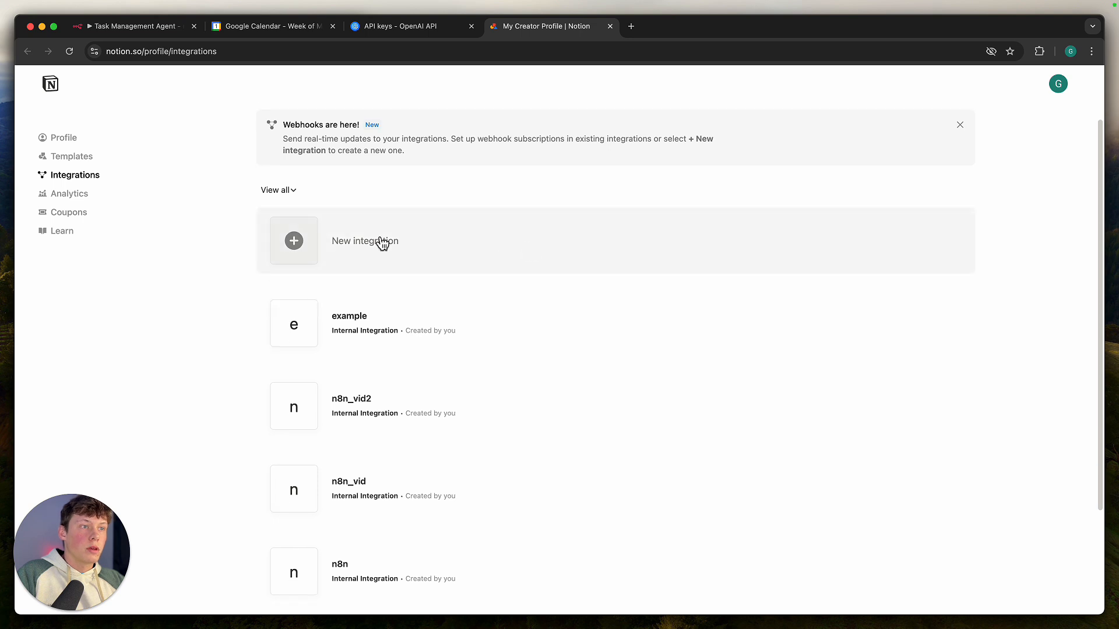
scroll(404, 313, up, 3)
scroll(404, 313, up, 2)
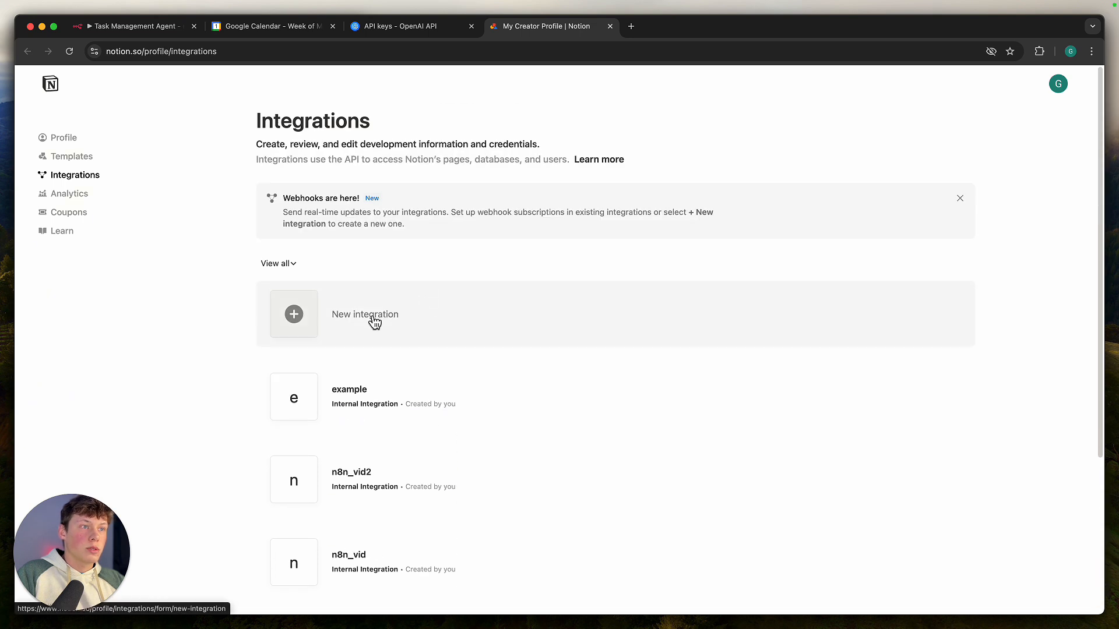
click(305, 325)
click(348, 218)
click(343, 168)
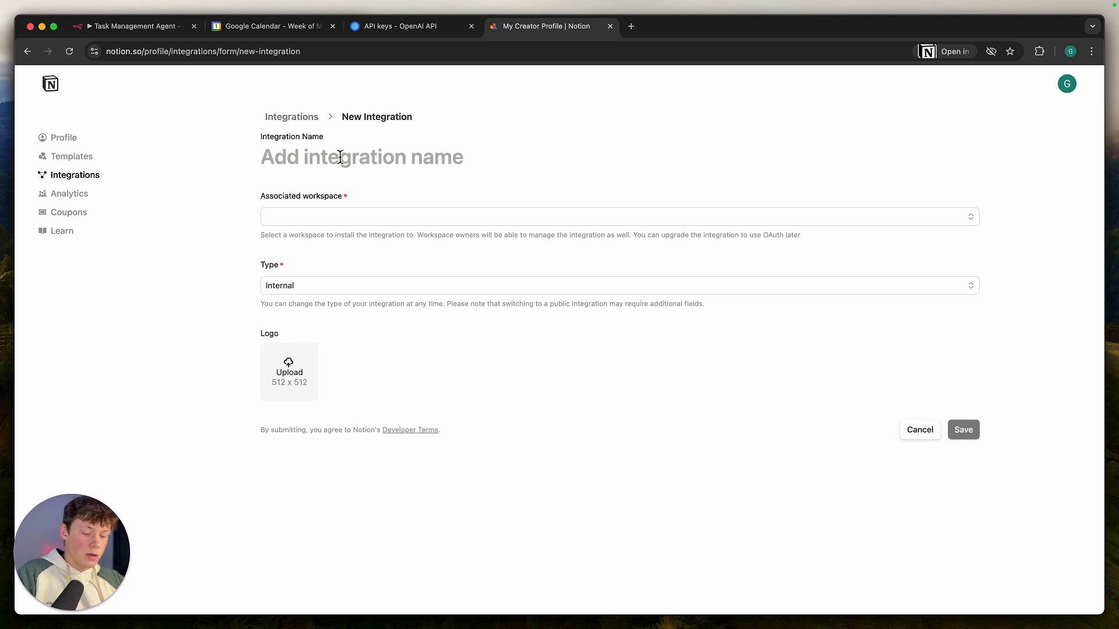
text(nn8)
key(BackSpace)
key(BackSpace)
text(8n example)
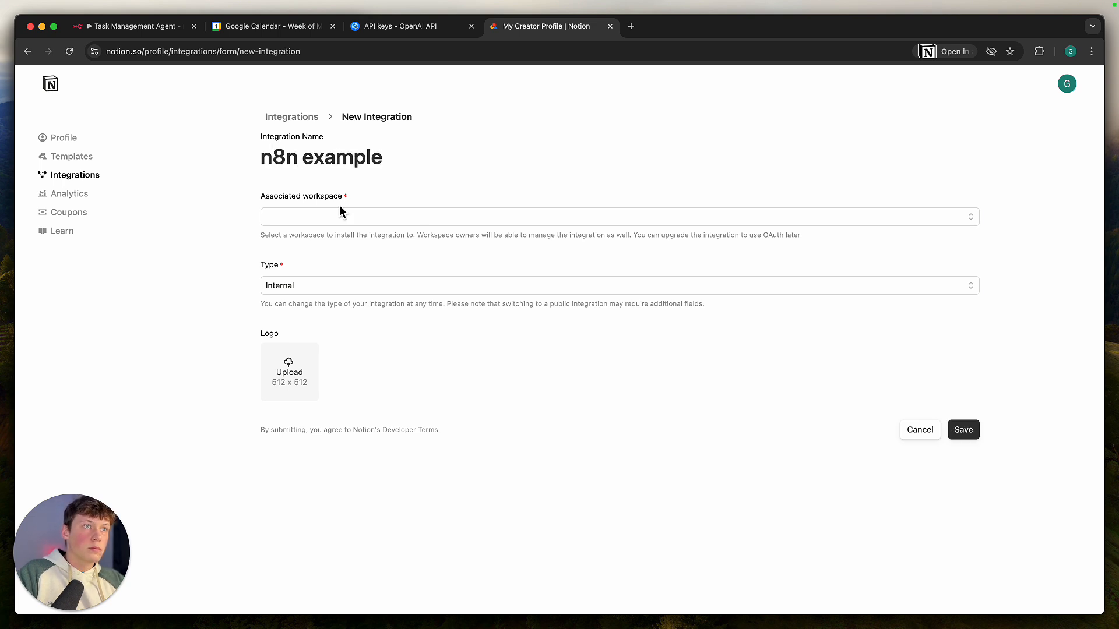
- Associate the integration with the personal Notion workspace, keep its type Internal, and save it
click(342, 216)
click(342, 233)
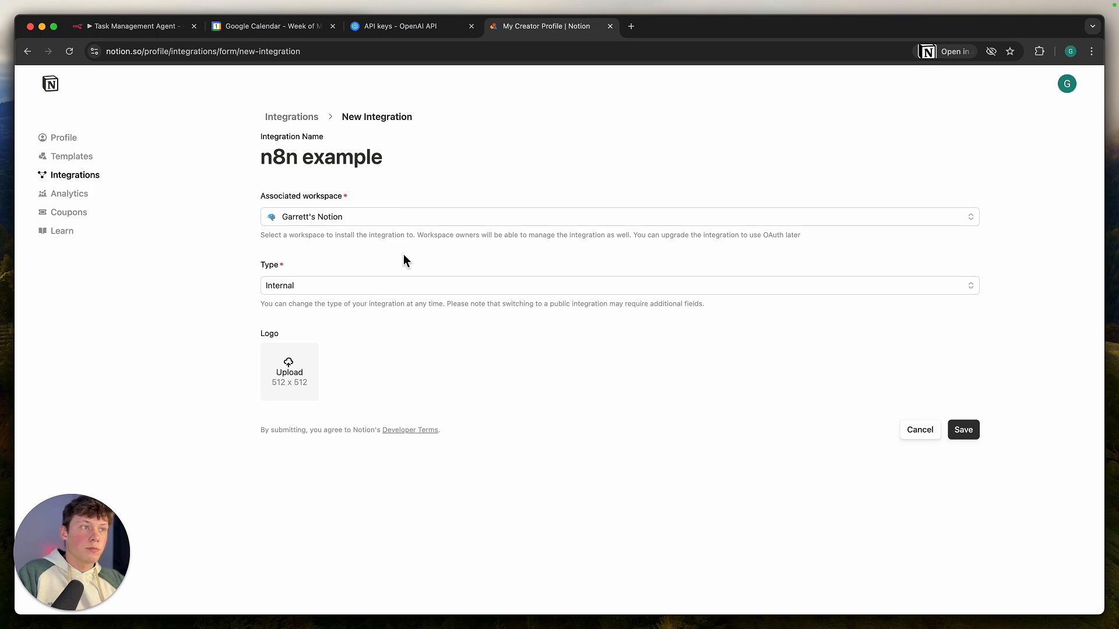
click(414, 286)
click(411, 261)
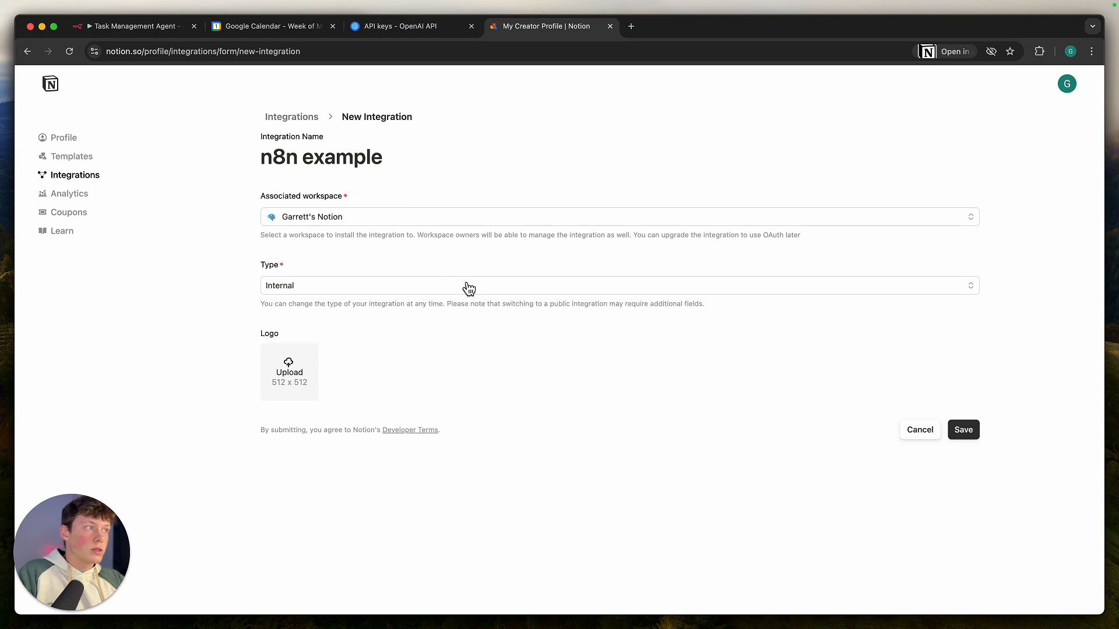
click(972, 436)
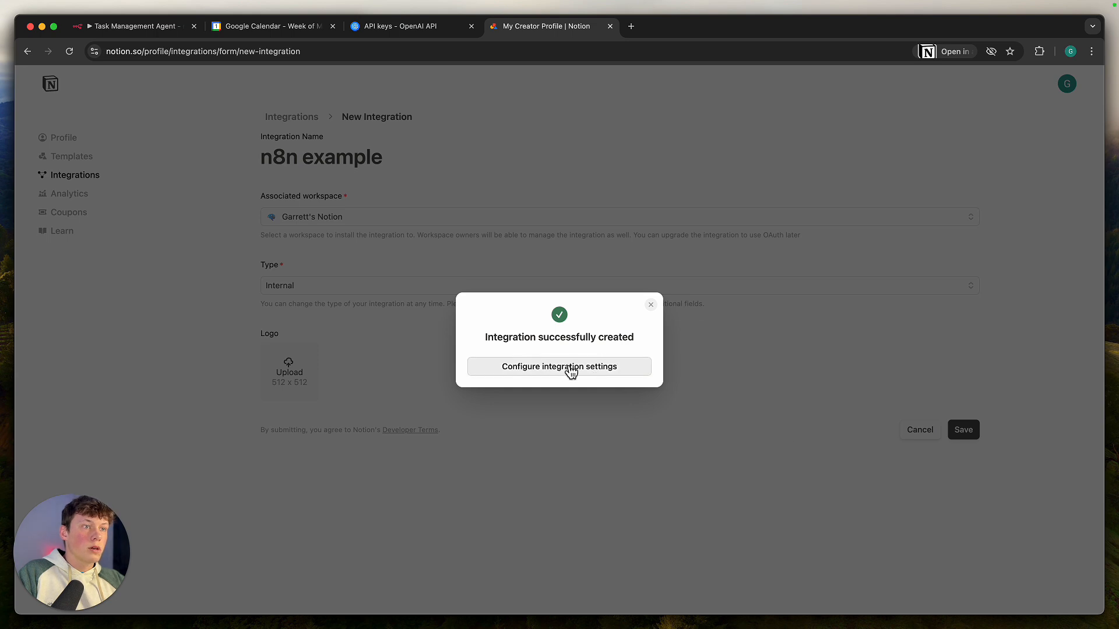
- Open the new integration's settings and review its capabilities and internal integration secret field
click(564, 376)
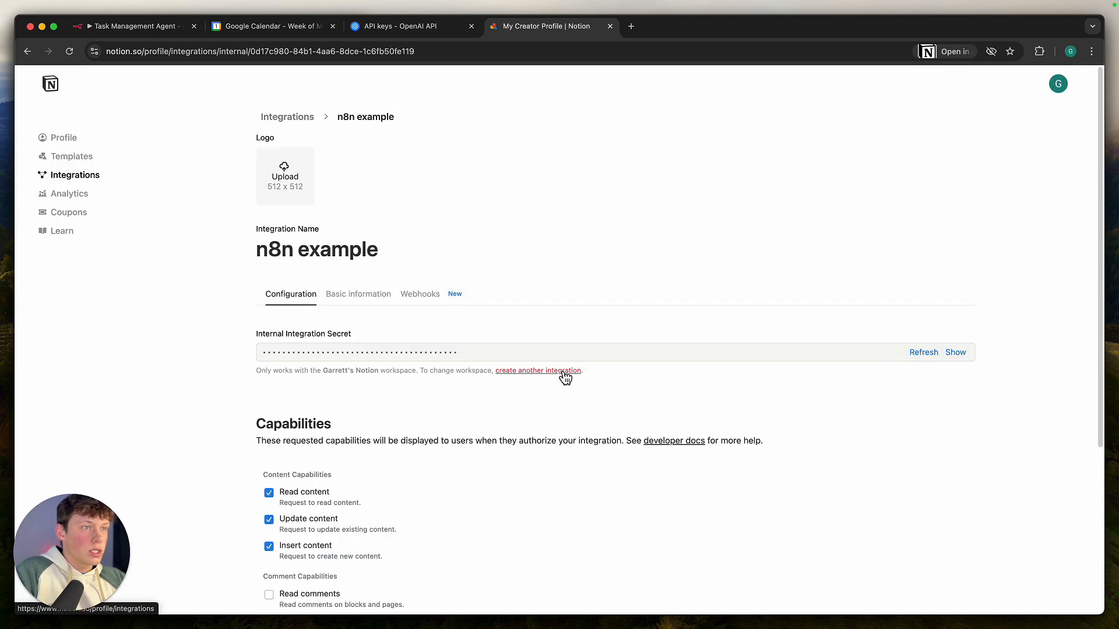
scroll(382, 431, down, 5)
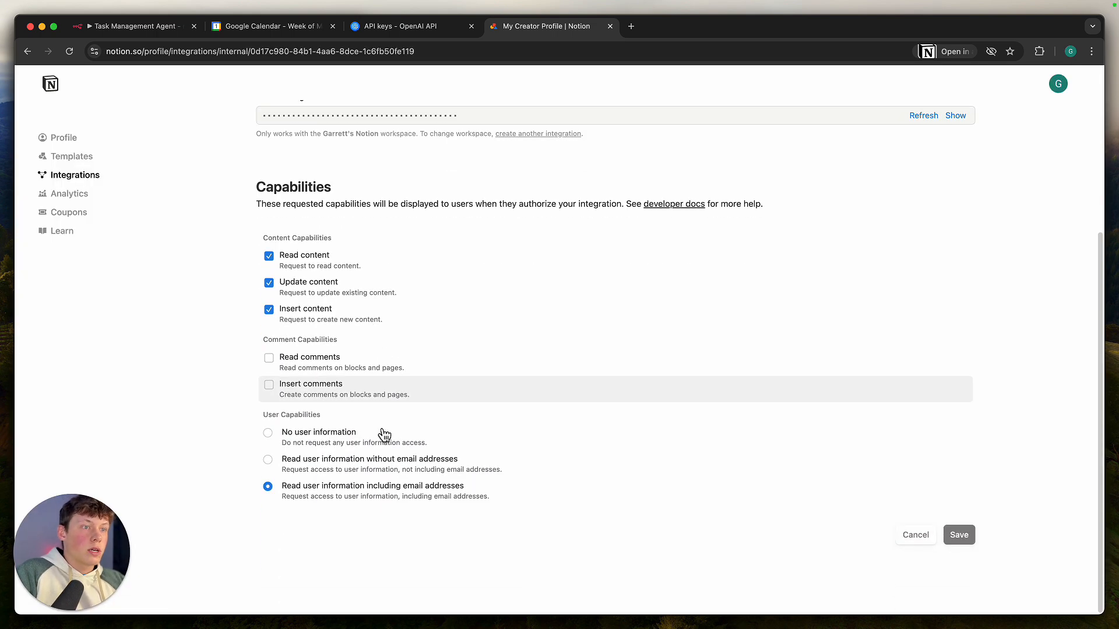
scroll(385, 167, up, 3)
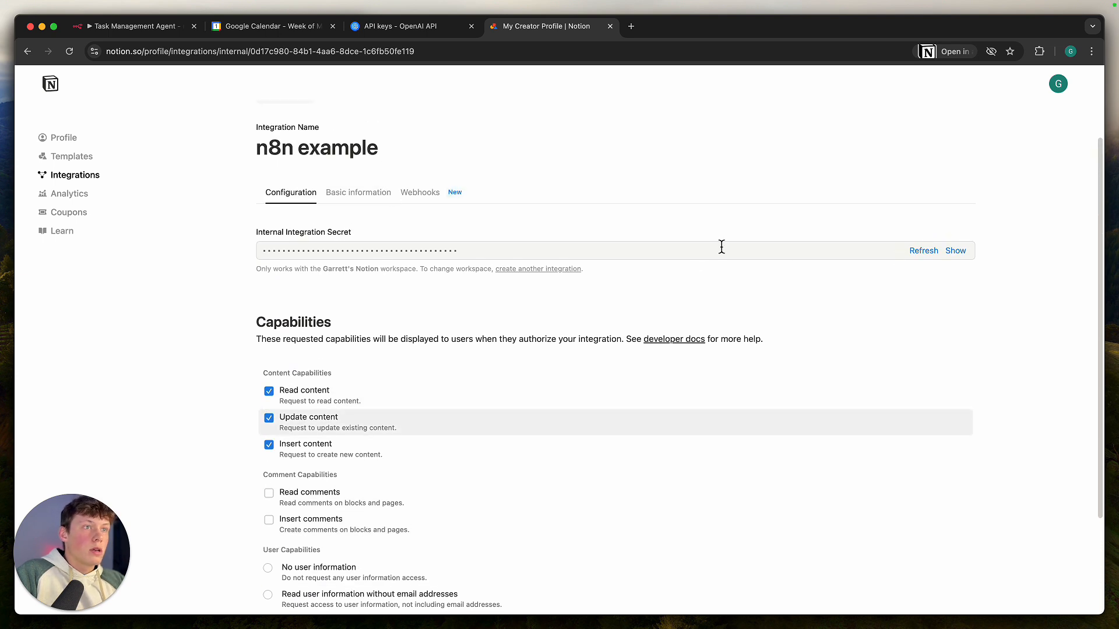
drag(256, 231, 355, 236)
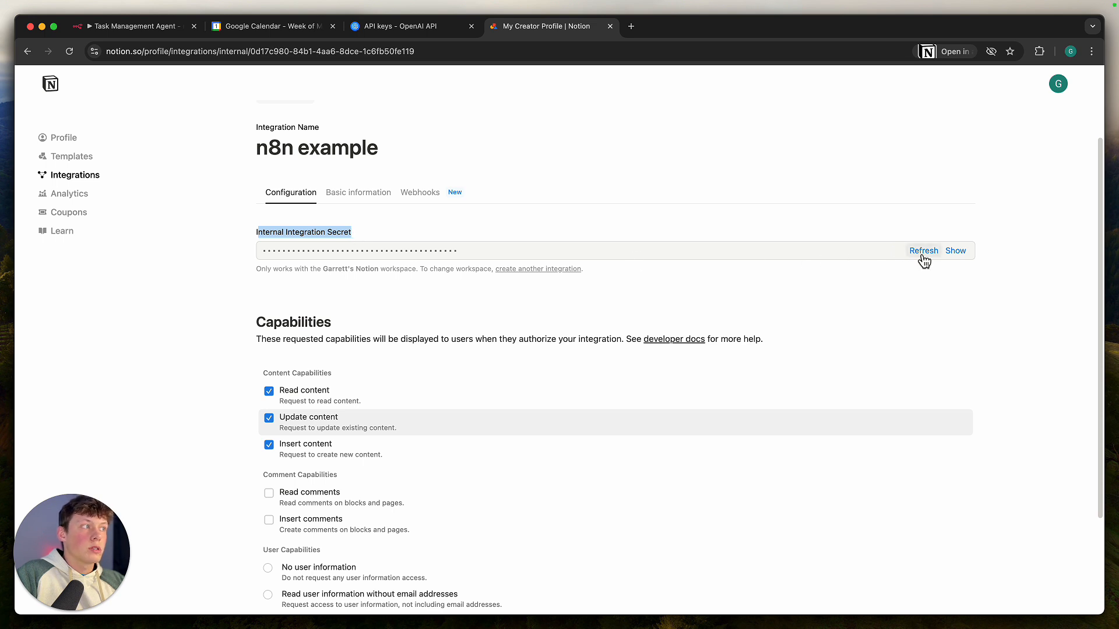
click(767, 236)
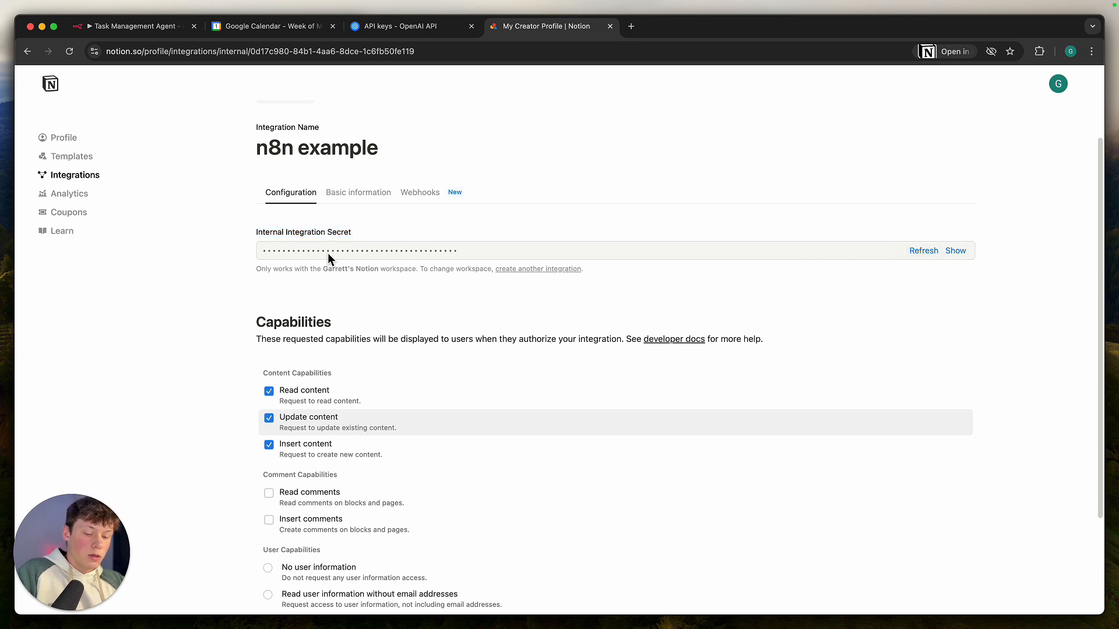
- Switch to the n8n workflow and try adding a new Notion credential with the internal integration secret in the Get Tasks node
key(ctrl+Tab)
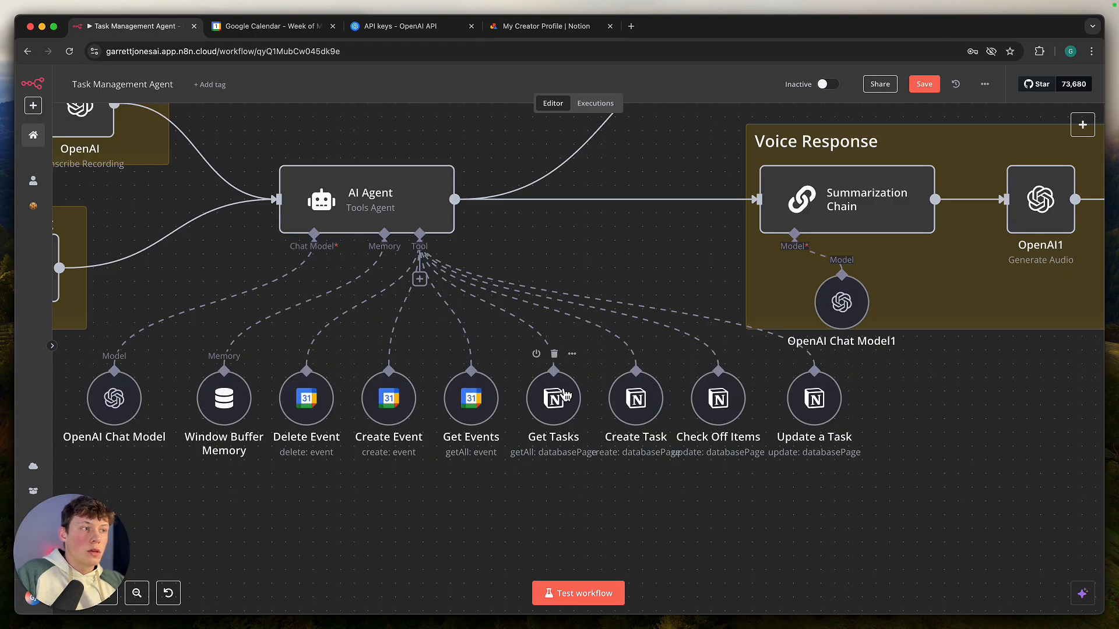
double_click(569, 409)
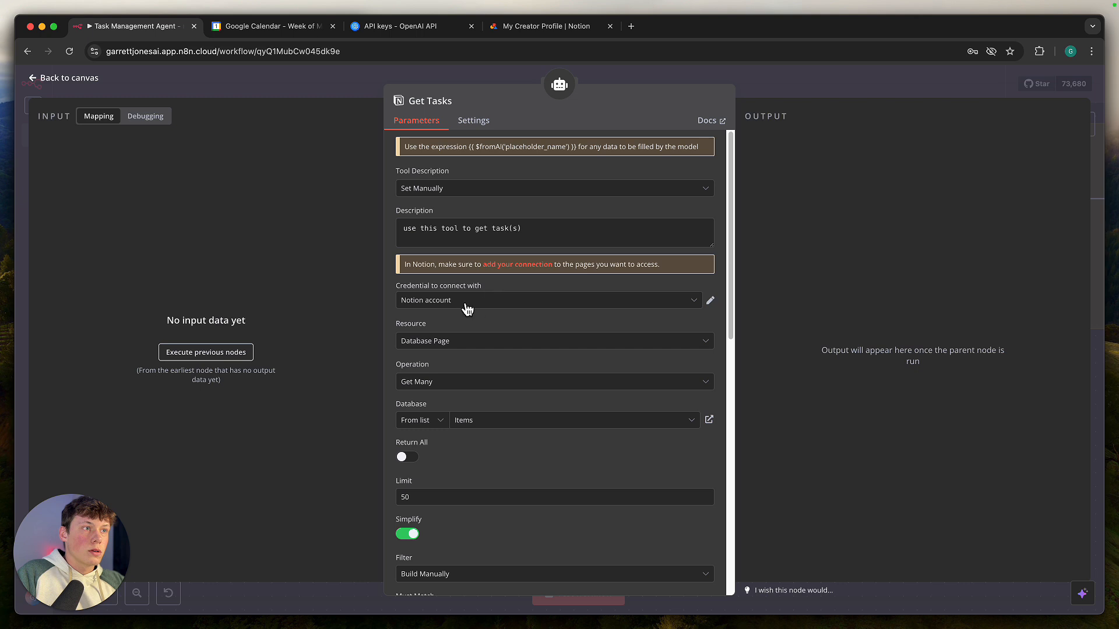
click(494, 302)
click(457, 359)
key(super+v)
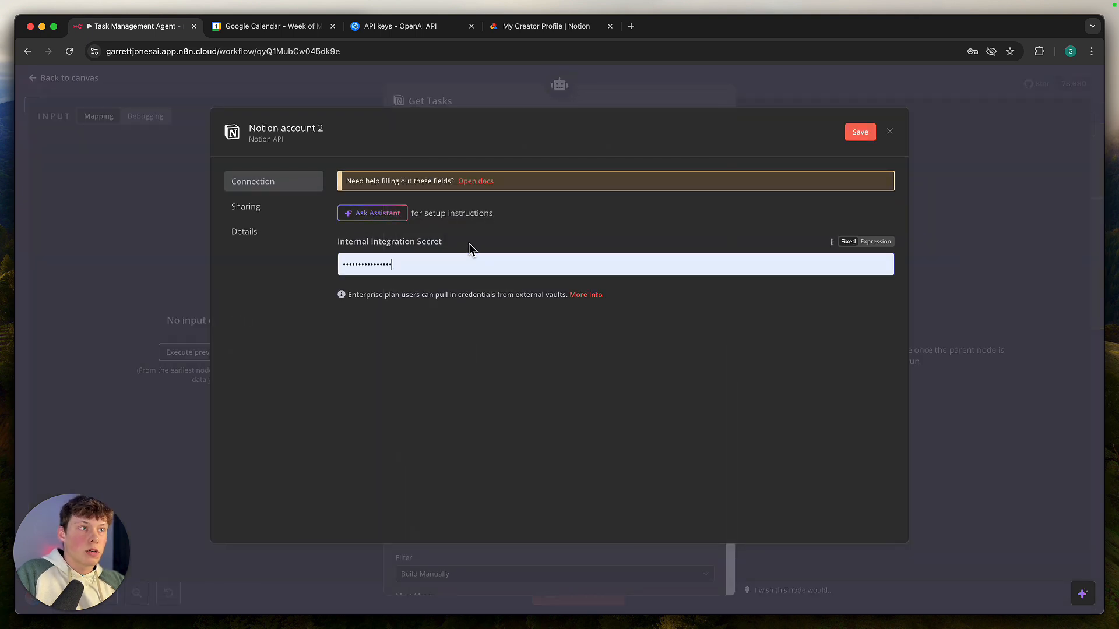
click(891, 132)
click(607, 376)
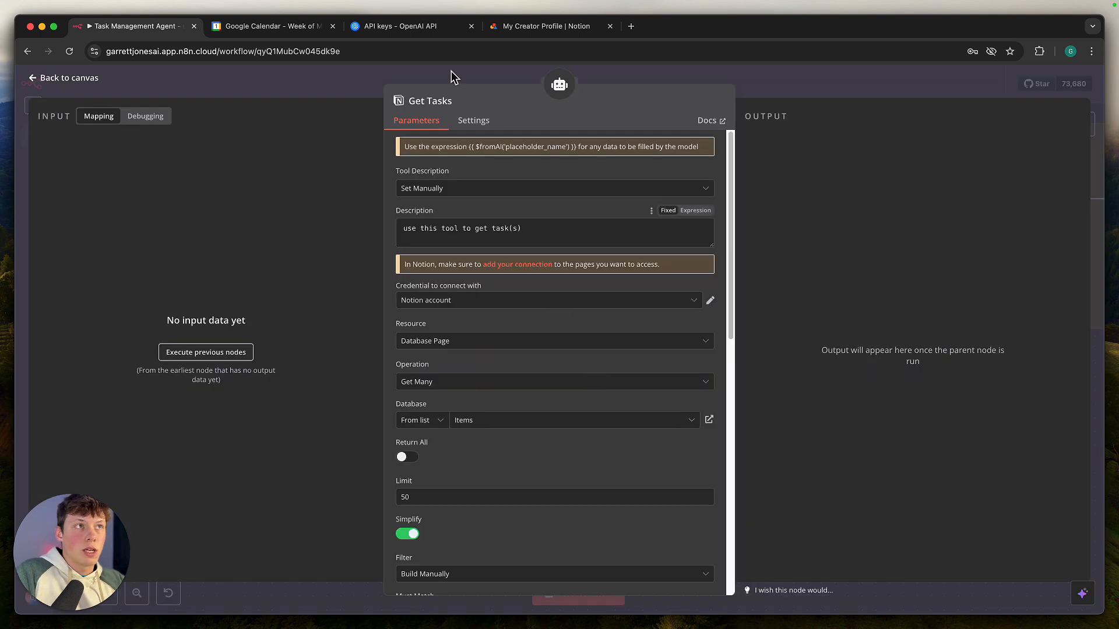
- Close the integration's configuration page, switch back to Notion, and dismiss the settings to return to the Todo List Example page
click(513, 27)
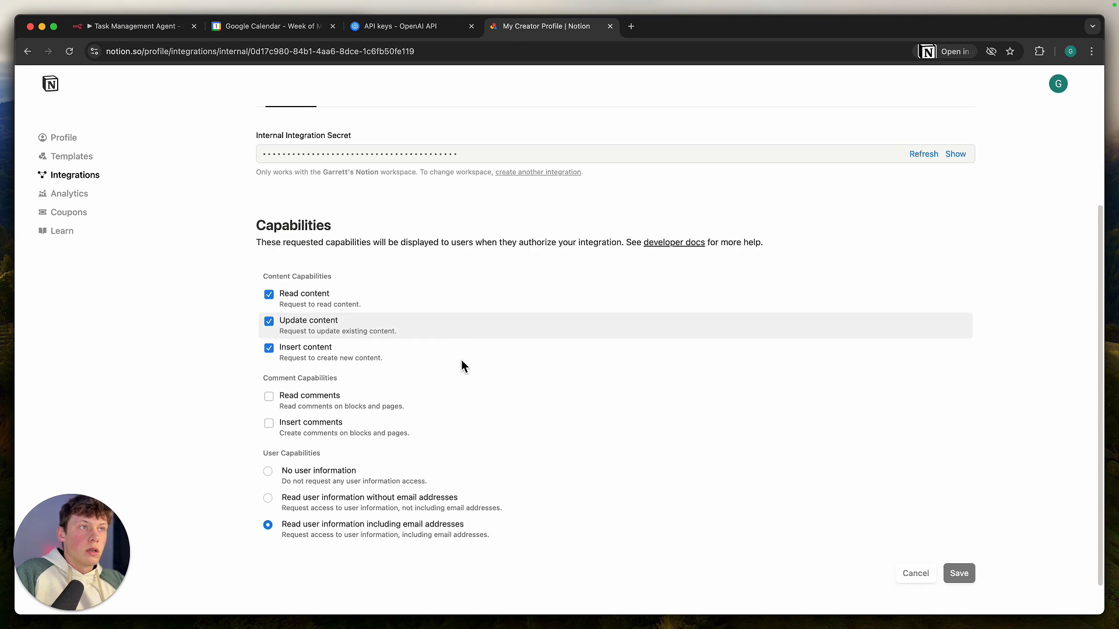
scroll(583, 135, up, 1)
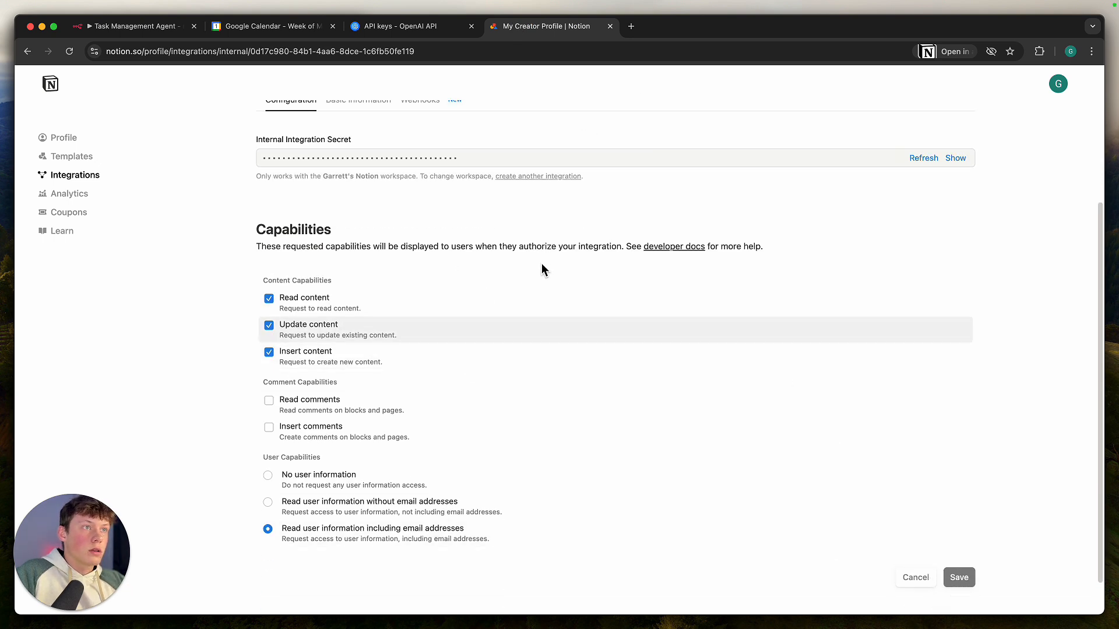
click(610, 26)
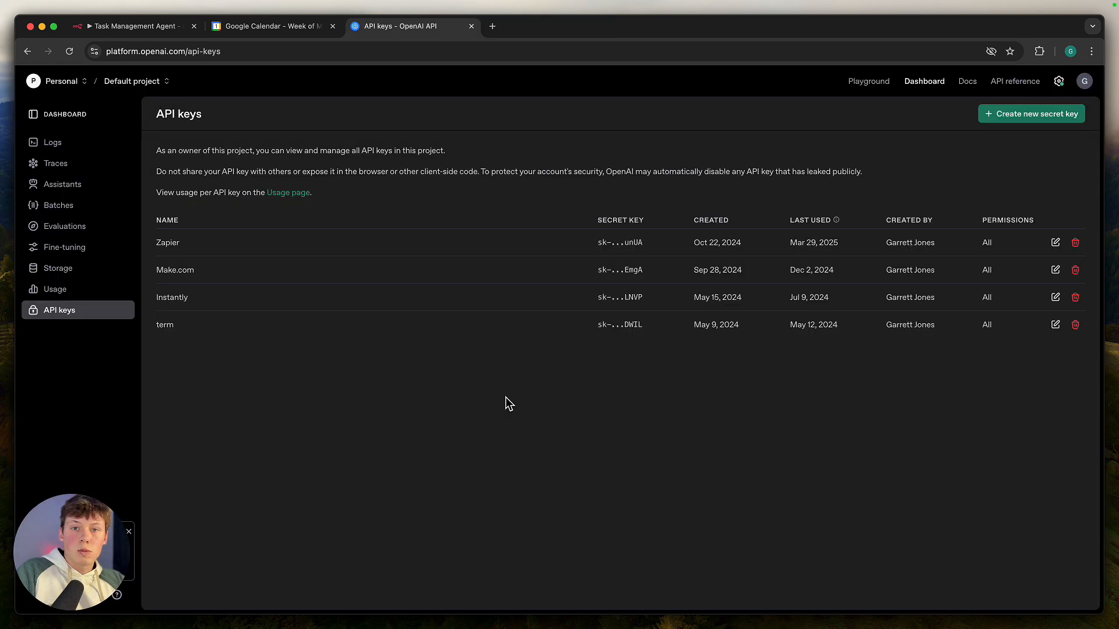
key(super+Tab)
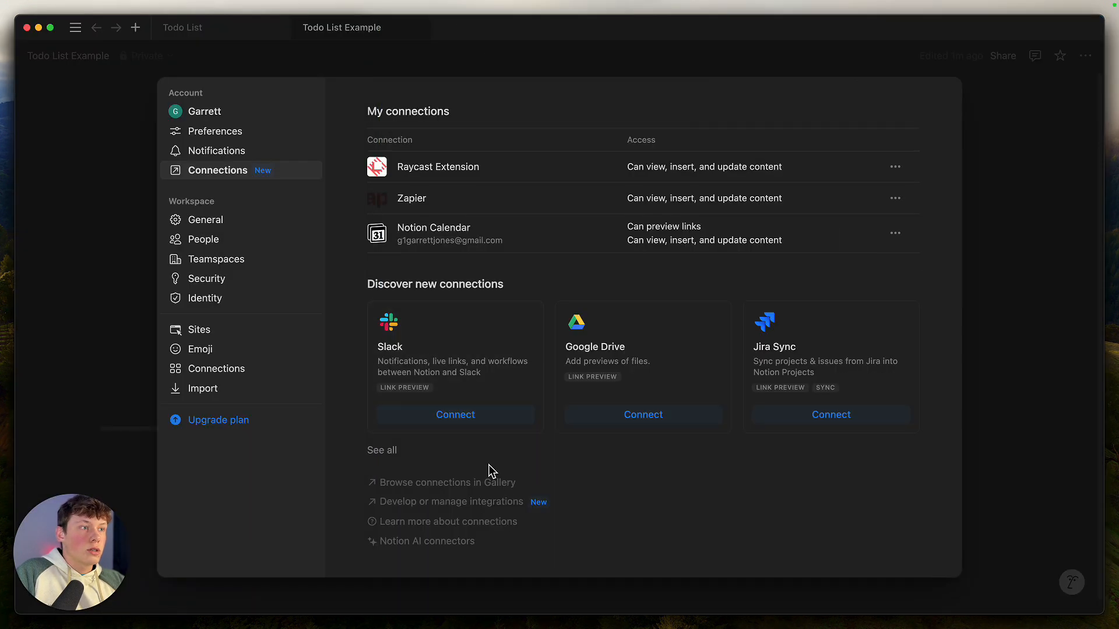
click(977, 255)
scroll(892, 419, down, 1)
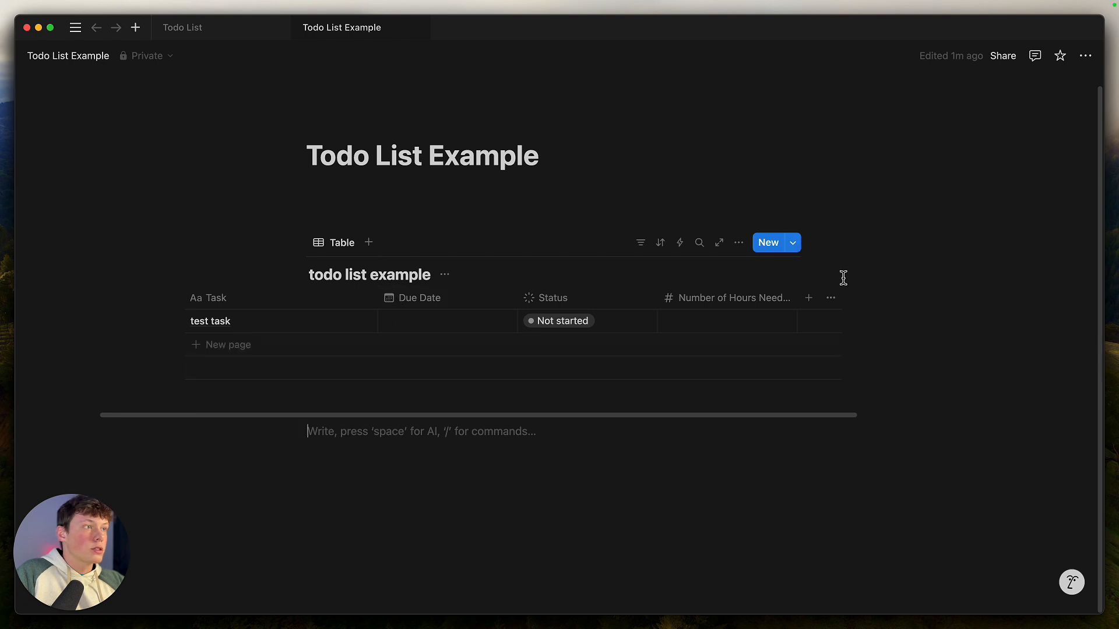
- Connect the n8n example integration to the Todo List Example page and confirm its access to all child pages
click(1087, 57)
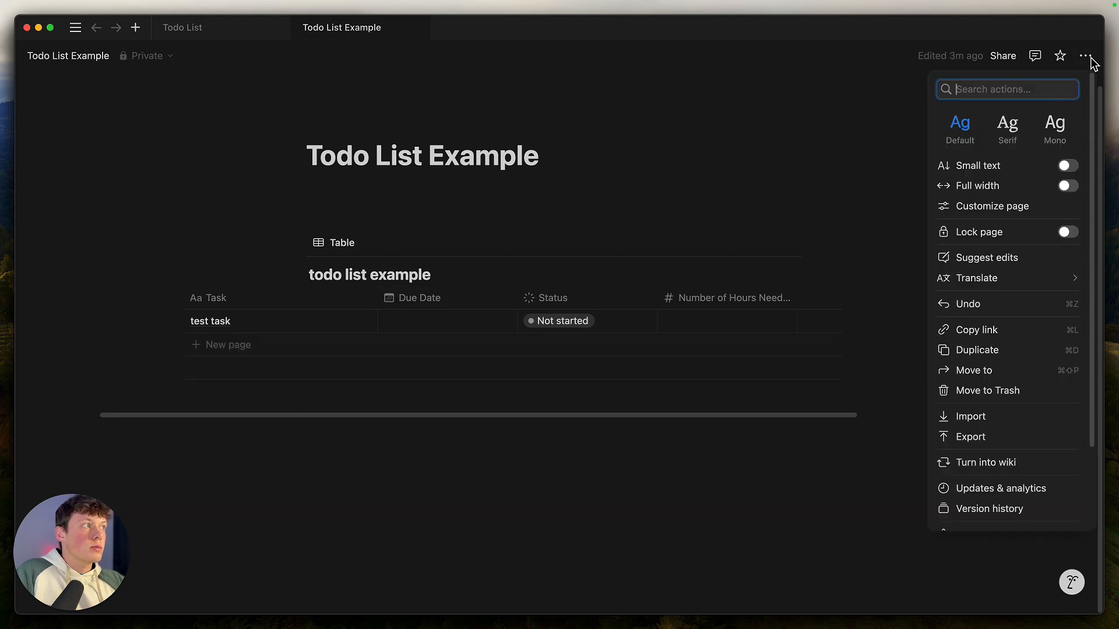
click(982, 281)
scroll(1070, 134, down, 2)
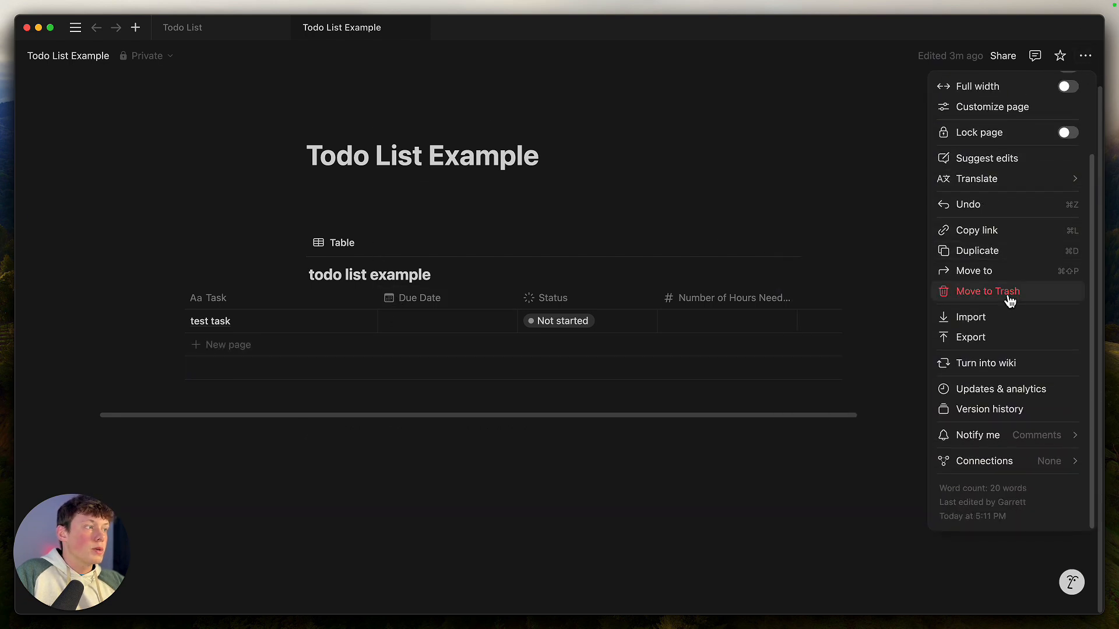
mouse_move(991, 464)
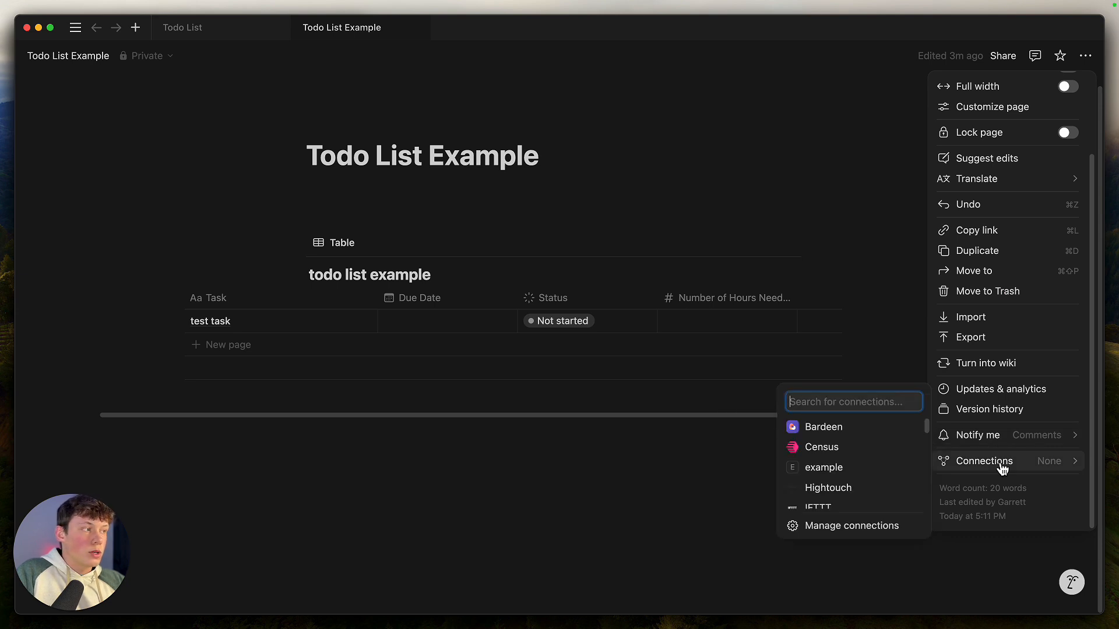
scroll(876, 475, down, 5)
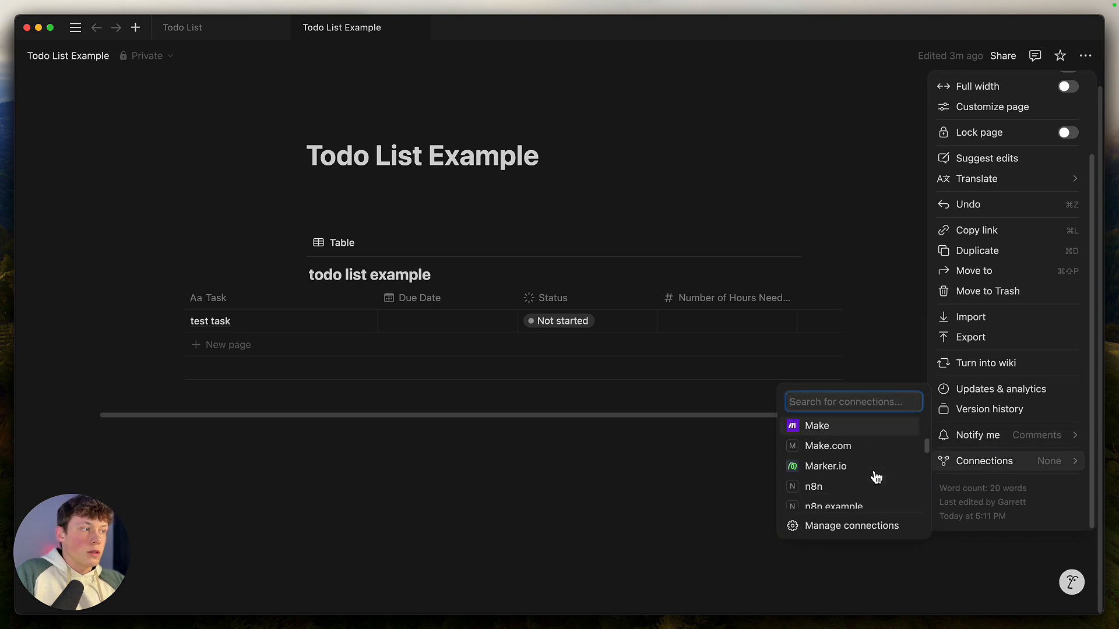
scroll(877, 477, down, 8)
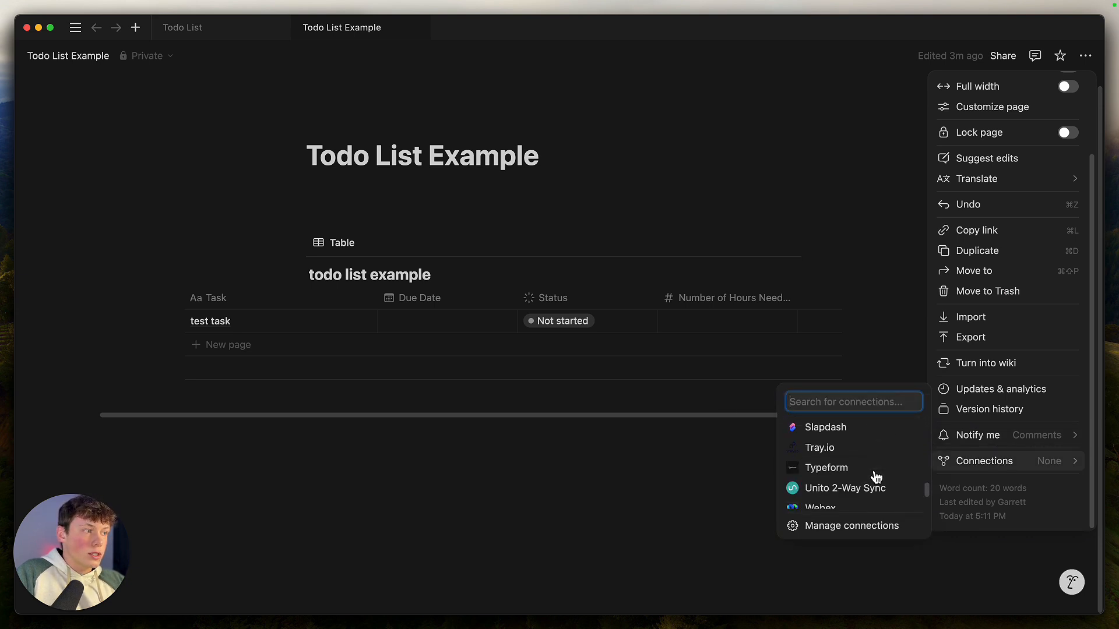
scroll(877, 477, up, 7)
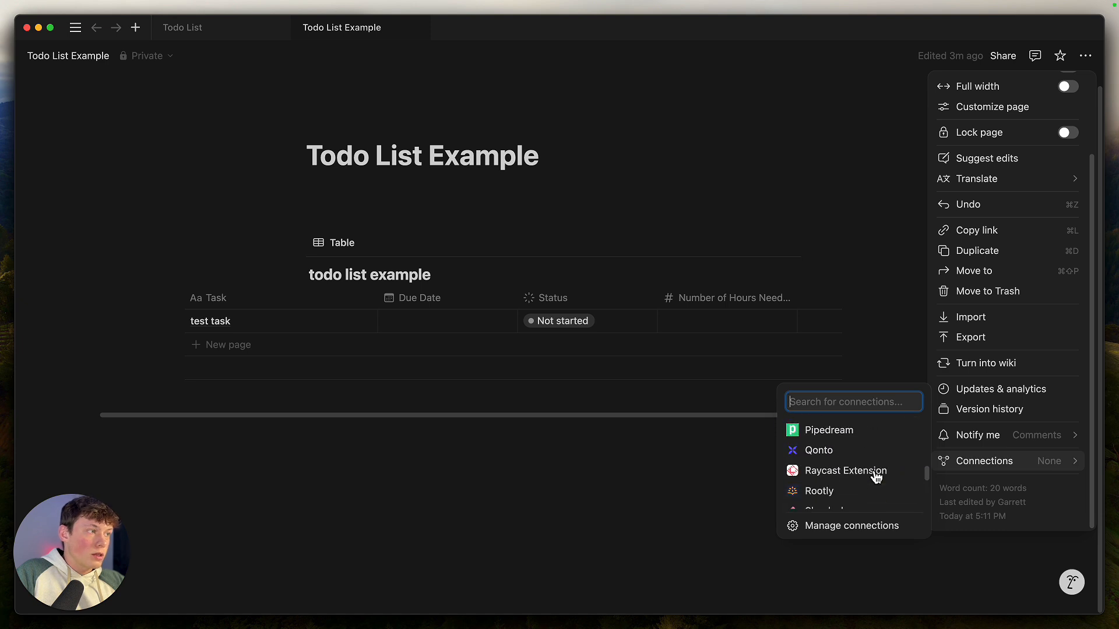
scroll(877, 476, up, 3)
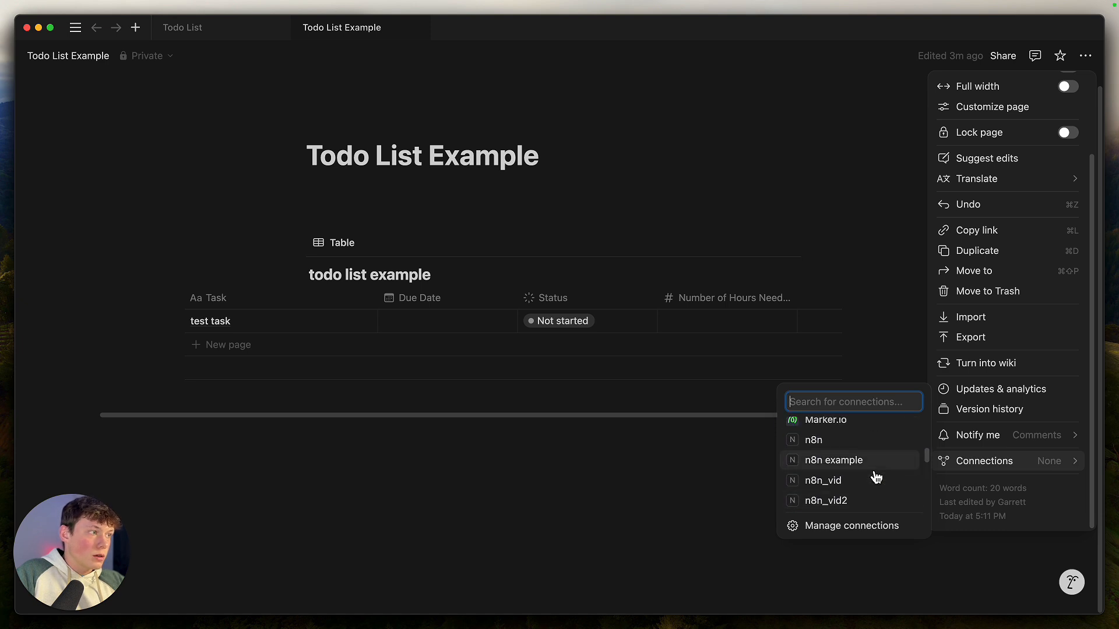
click(832, 464)
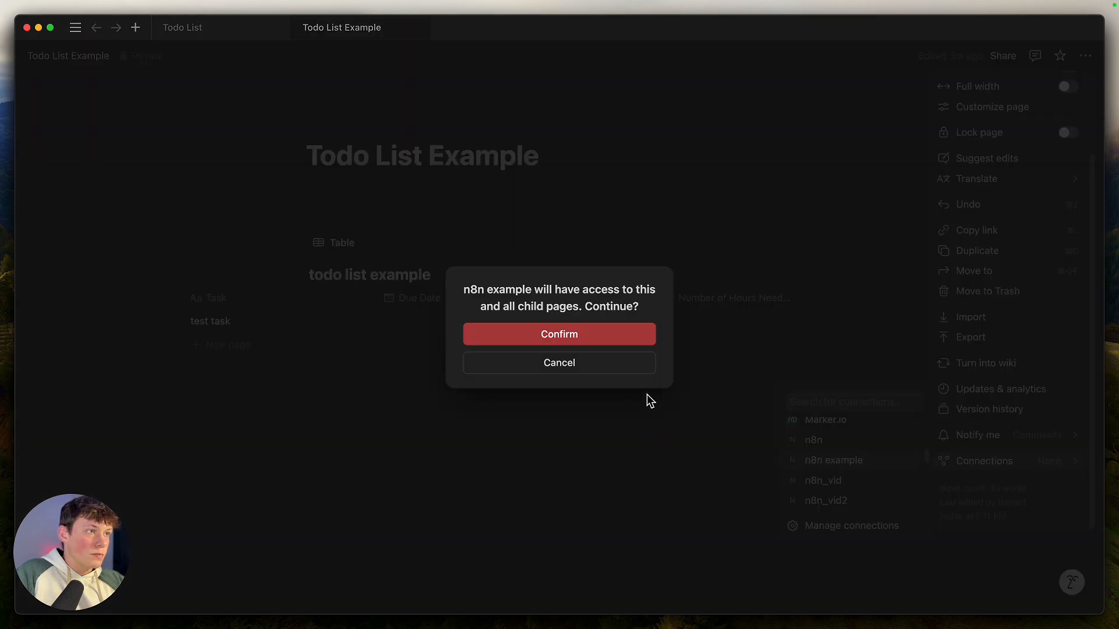
click(609, 337)
click(727, 473)
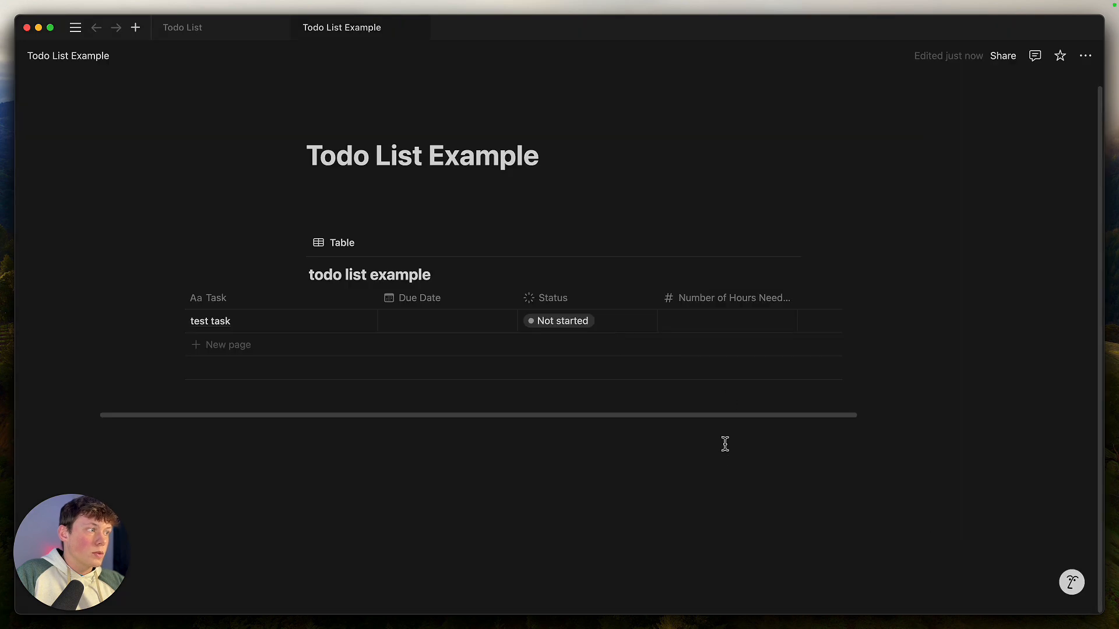
- Check the Todo List Example page's active connections for the n8n example integration, and return to the page
click(1085, 56)
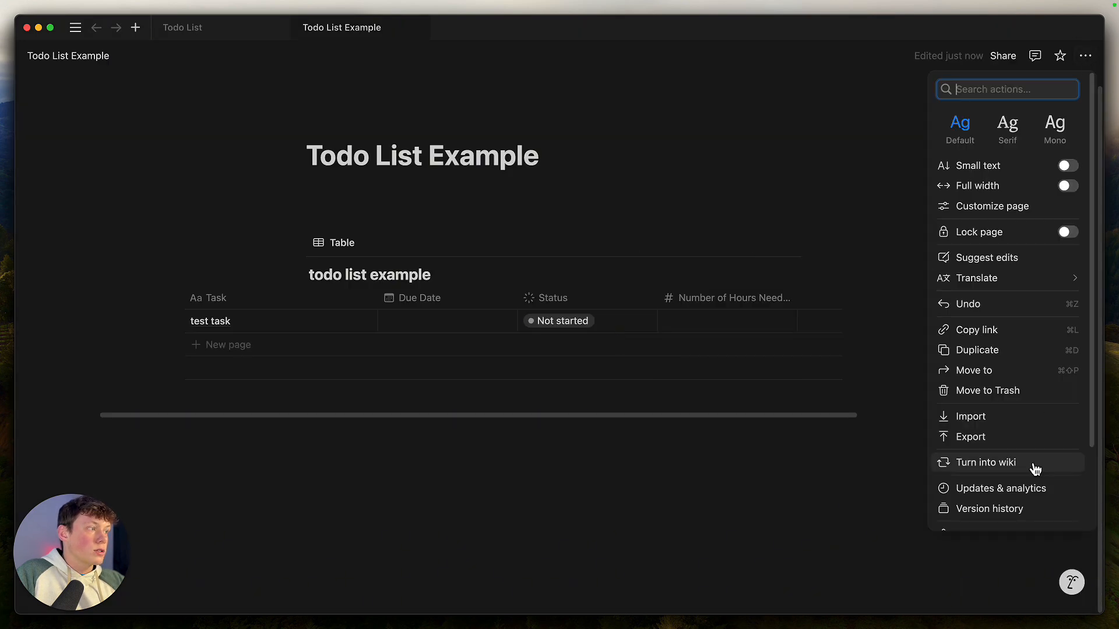
scroll(1035, 469, down, 3)
mouse_move(1024, 467)
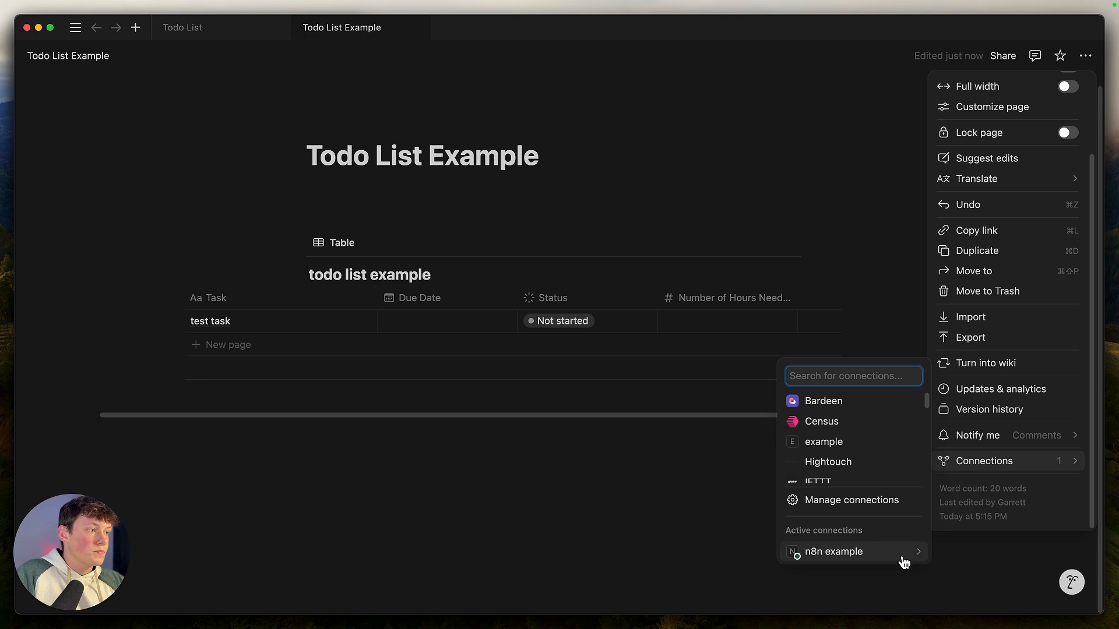
mouse_move(904, 563)
click(721, 476)
click(589, 453)
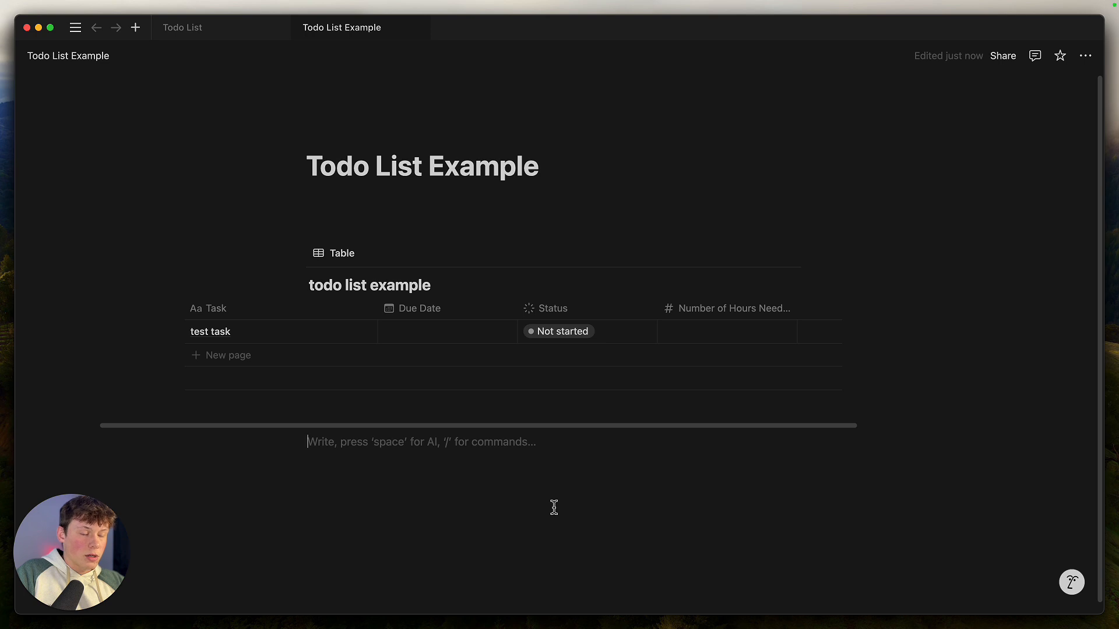
- Switch to the n8n workflow in the browser and review the Get Tasks node's credential, resource and operation settings
key(super+Tab)
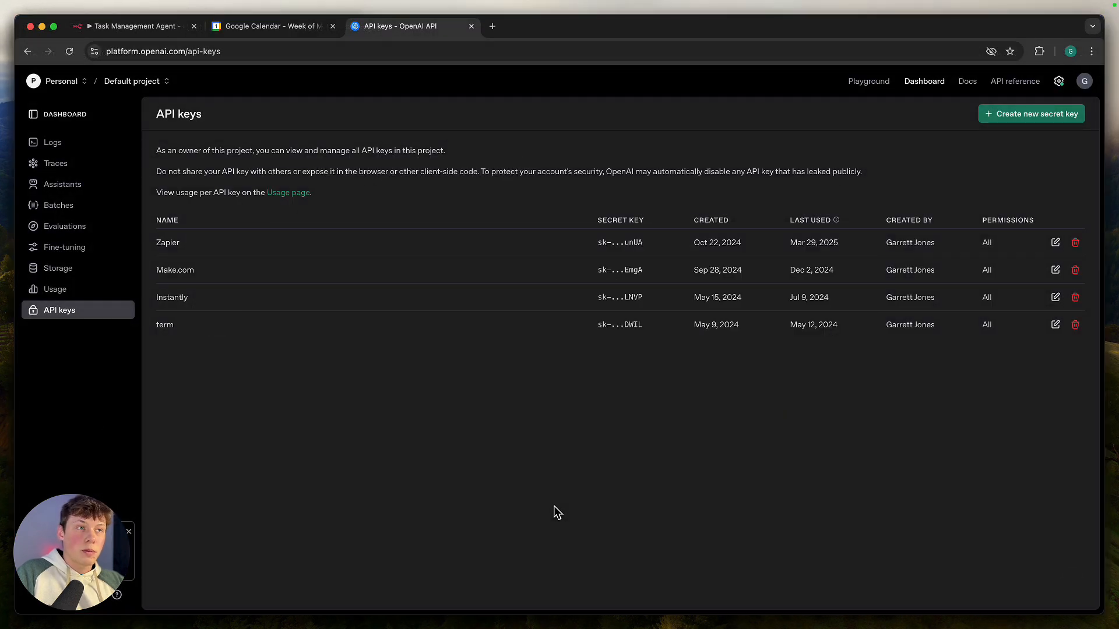
key(ctrl+Tab)
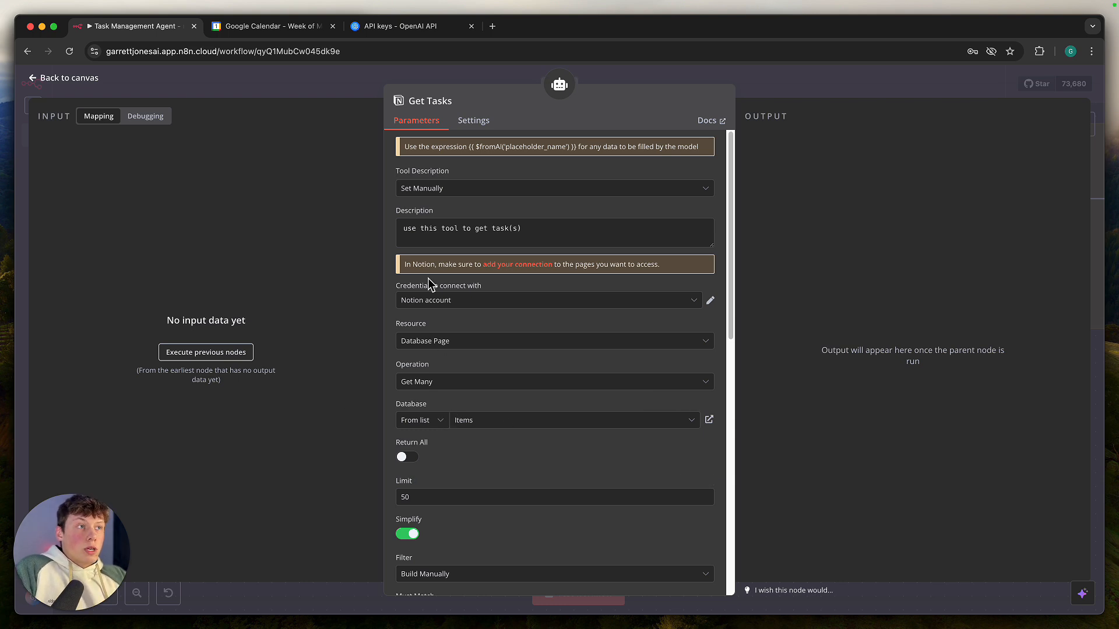
scroll(470, 390, down, 2)
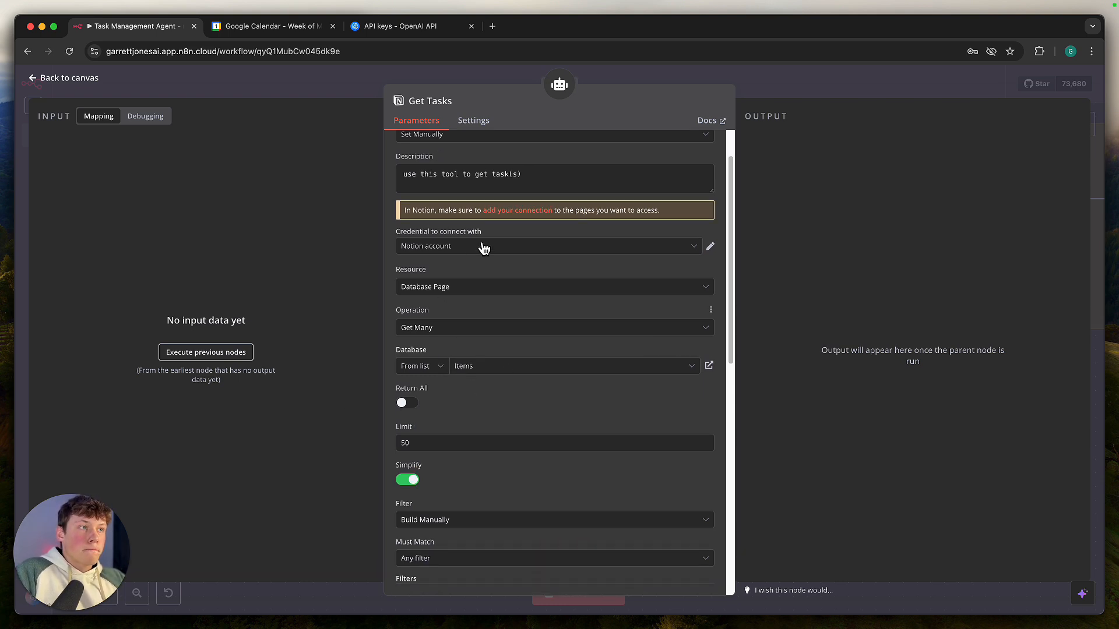
scroll(484, 260, up, 2)
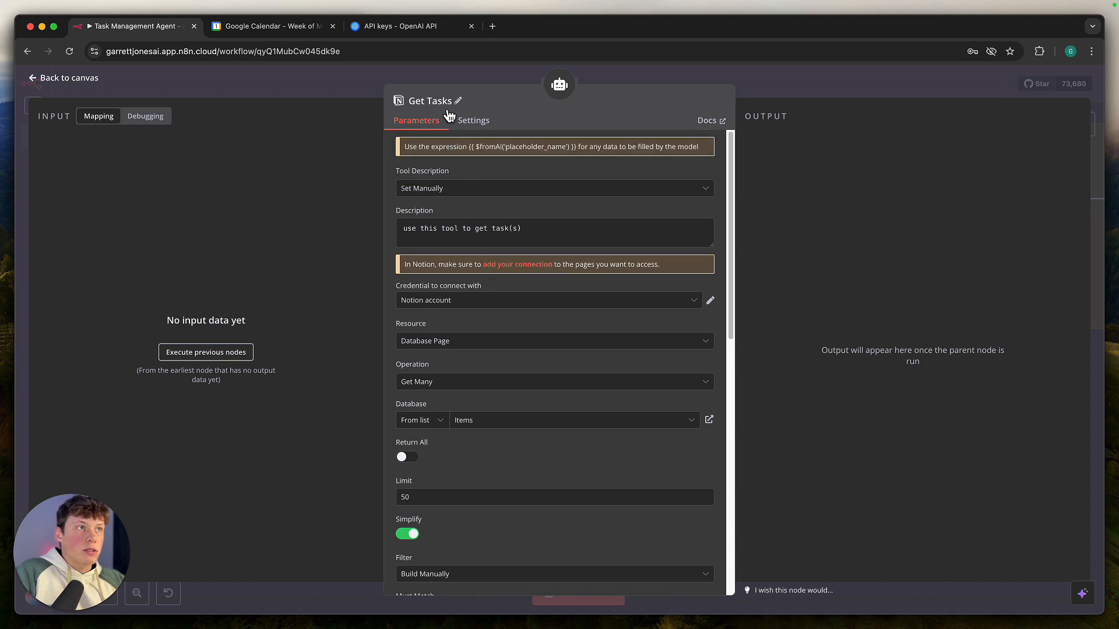
- Browse the Notion databases available to the Get Tasks node without choosing another one
scroll(492, 275, down, 5)
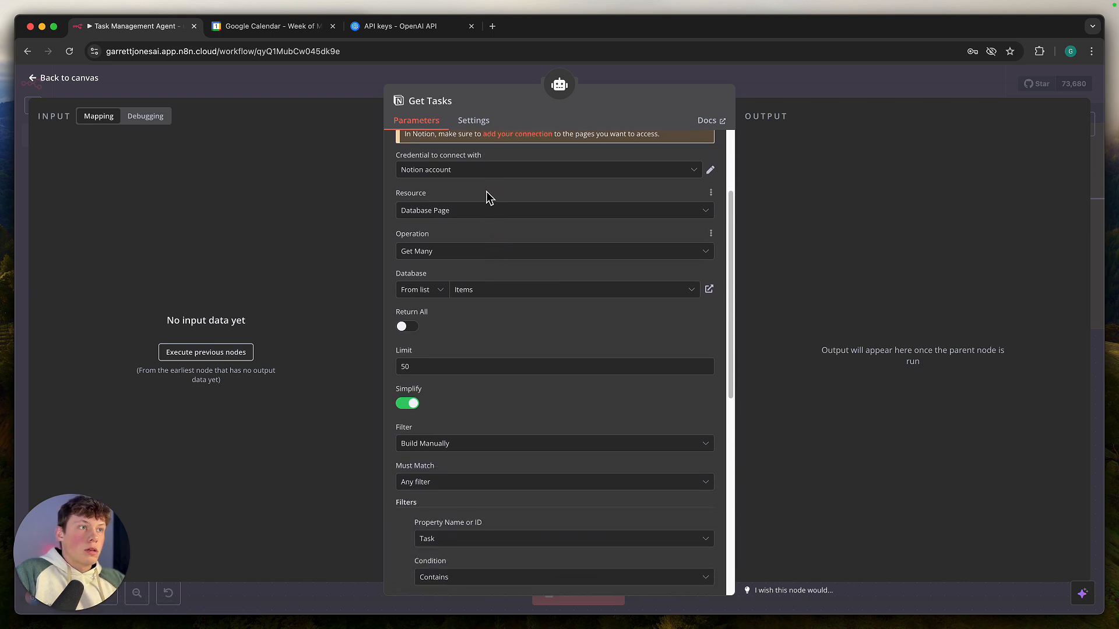
click(493, 295)
scroll(482, 369, down, 1)
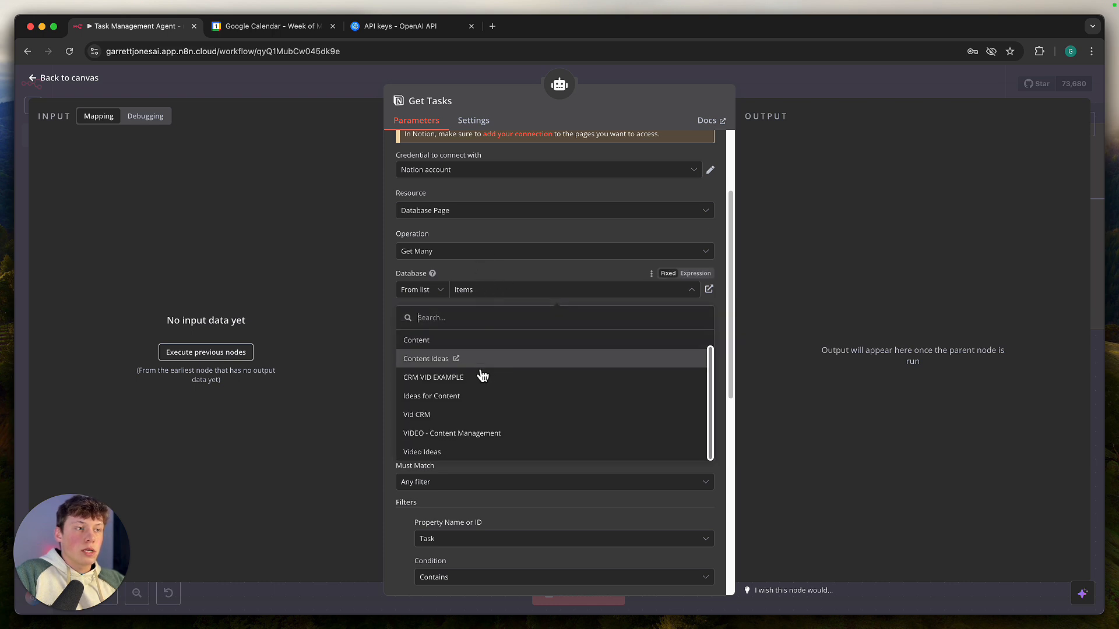
scroll(482, 368, up, 1)
scroll(498, 376, down, 1)
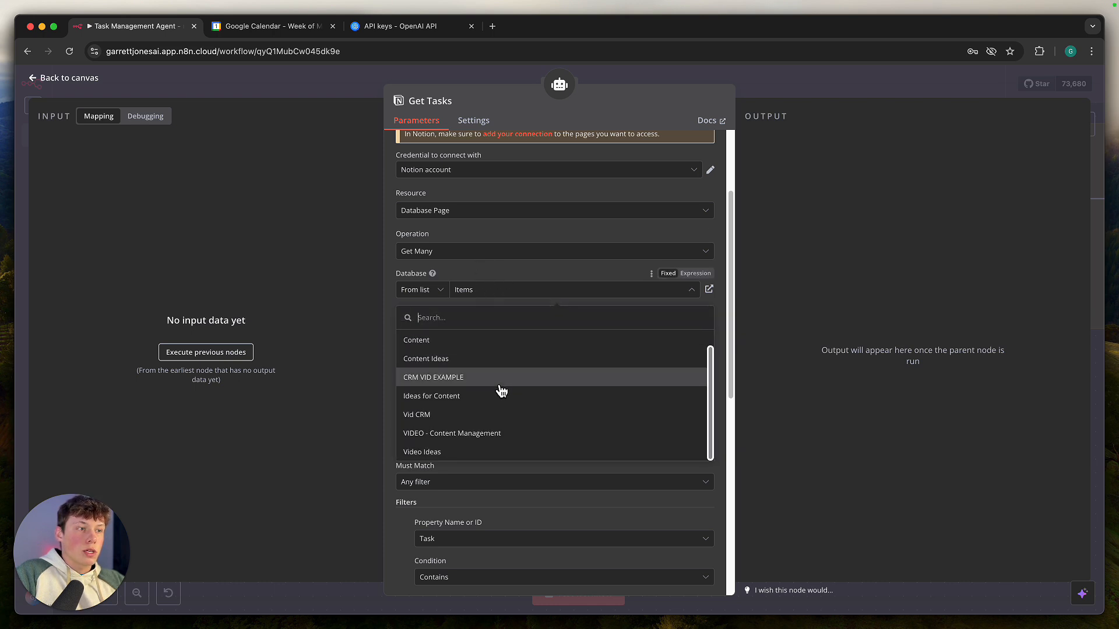
click(491, 272)
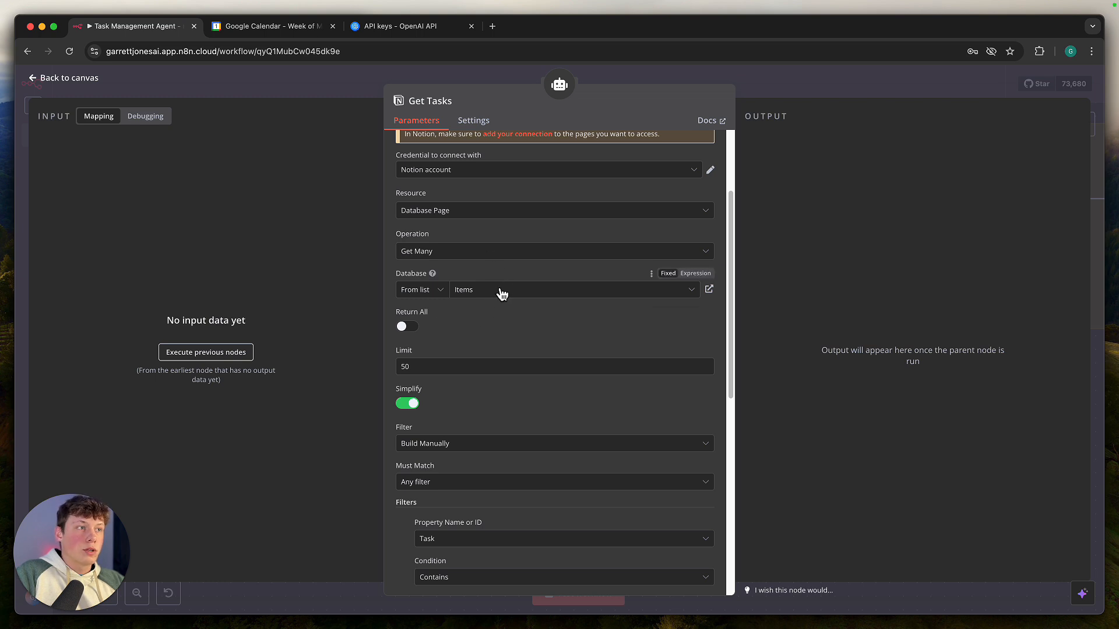
- Review the Get Tasks node's manually built filters for Task, Due Date and Time Needed (hrs)
scroll(507, 343, down, 5)
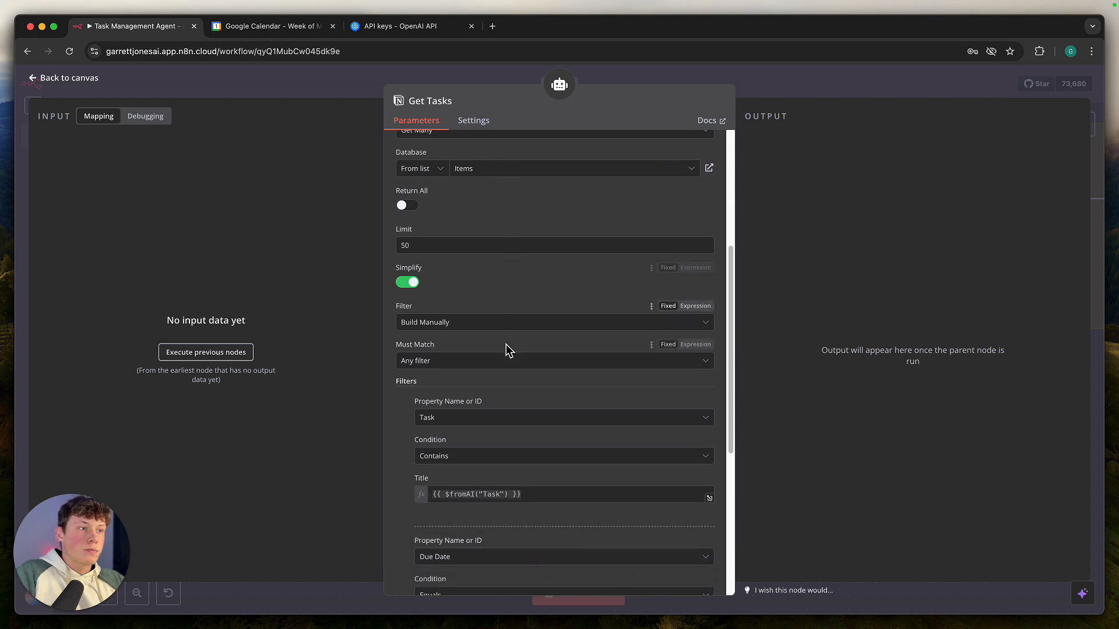
scroll(506, 345, down, 2)
scroll(506, 344, up, 4)
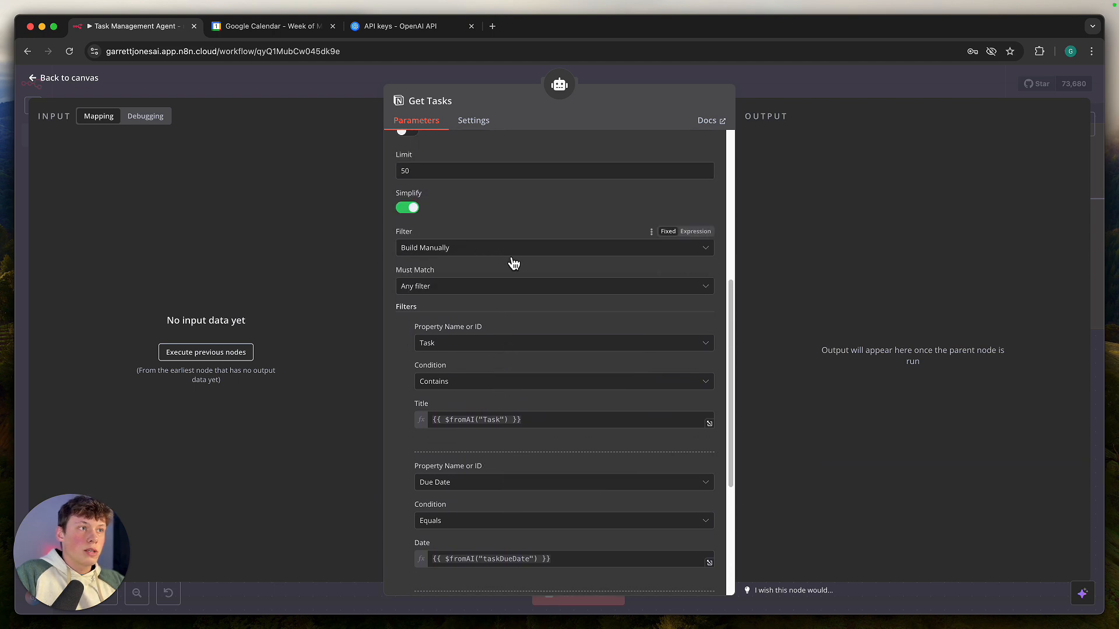
scroll(481, 285, down, 2)
scroll(538, 353, down, 3)
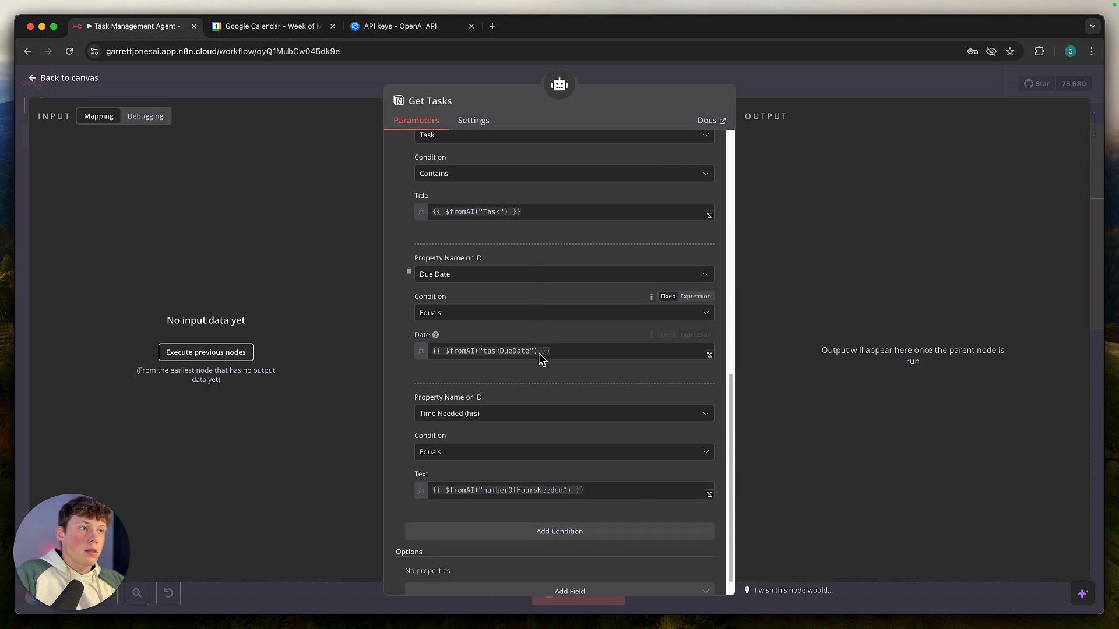
scroll(539, 353, up, 2)
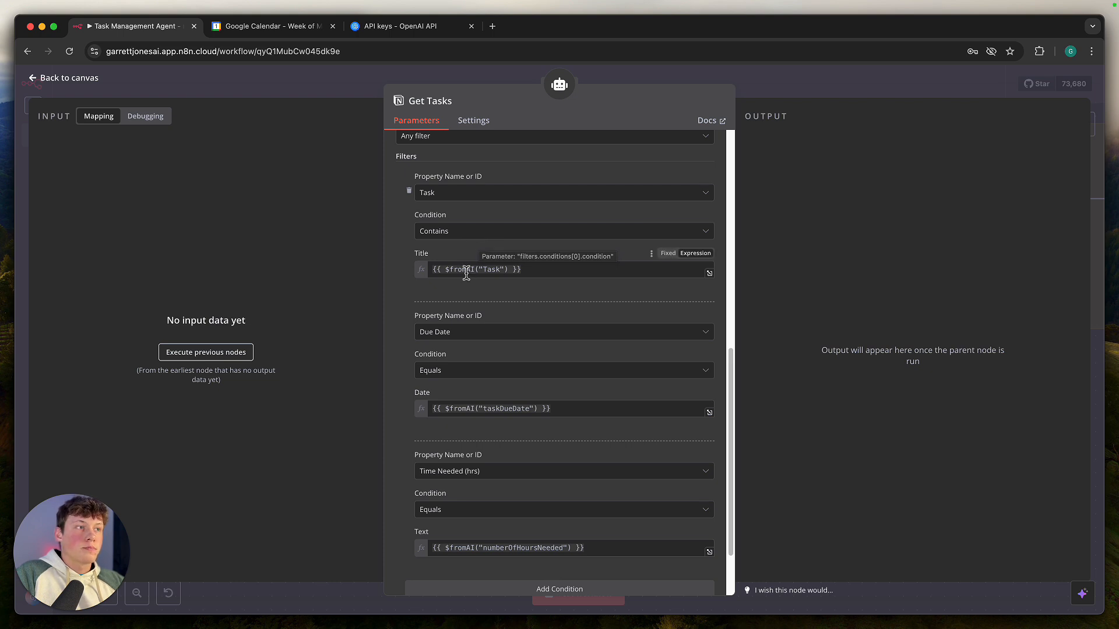
mouse_move(466, 277)
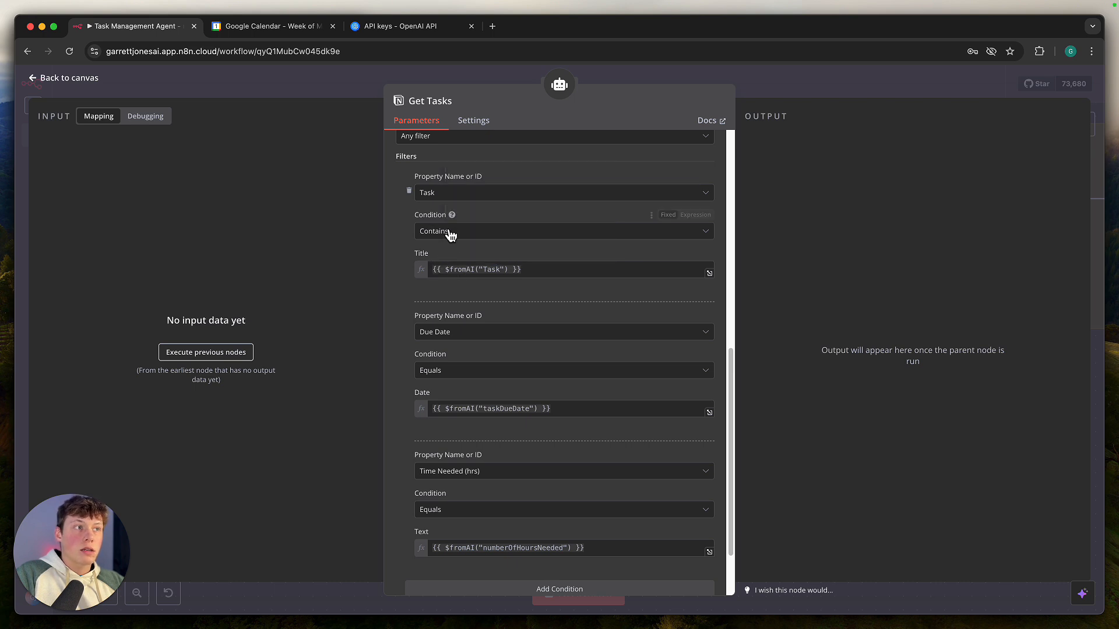
- Examine the condition options and the Title expression of the Task filter in the Get Tasks node
click(449, 232)
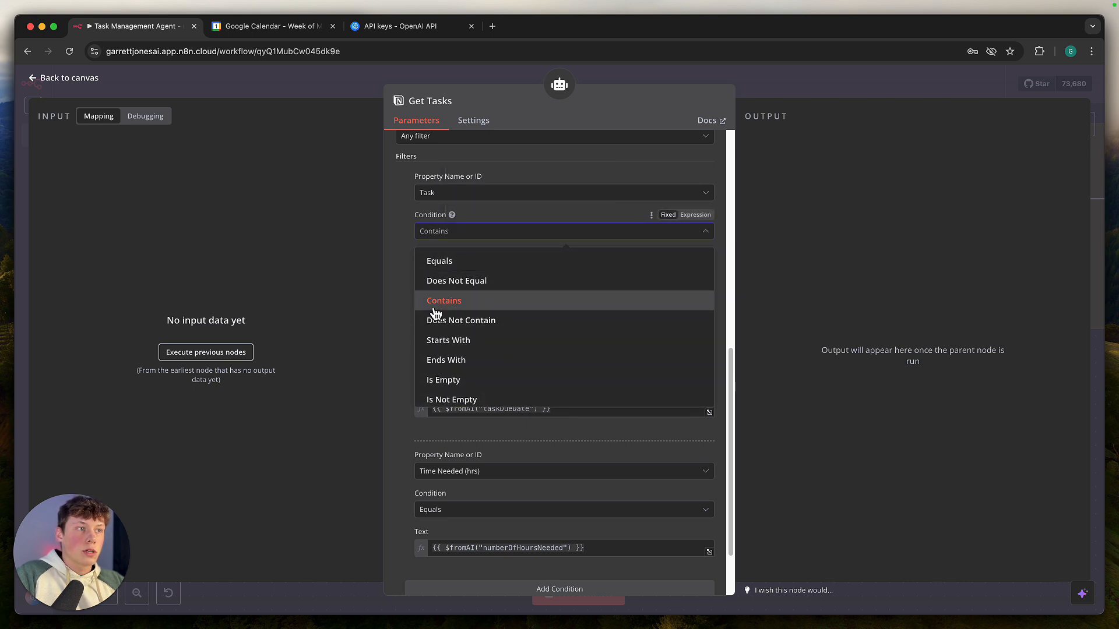
scroll(428, 353, down, 1)
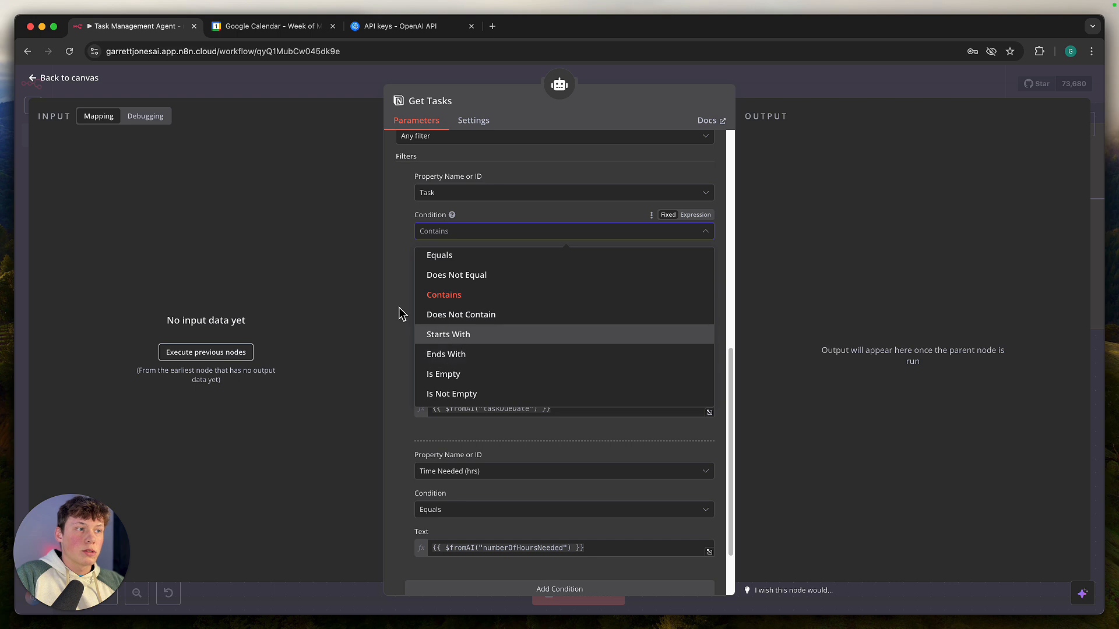
click(400, 277)
click(481, 236)
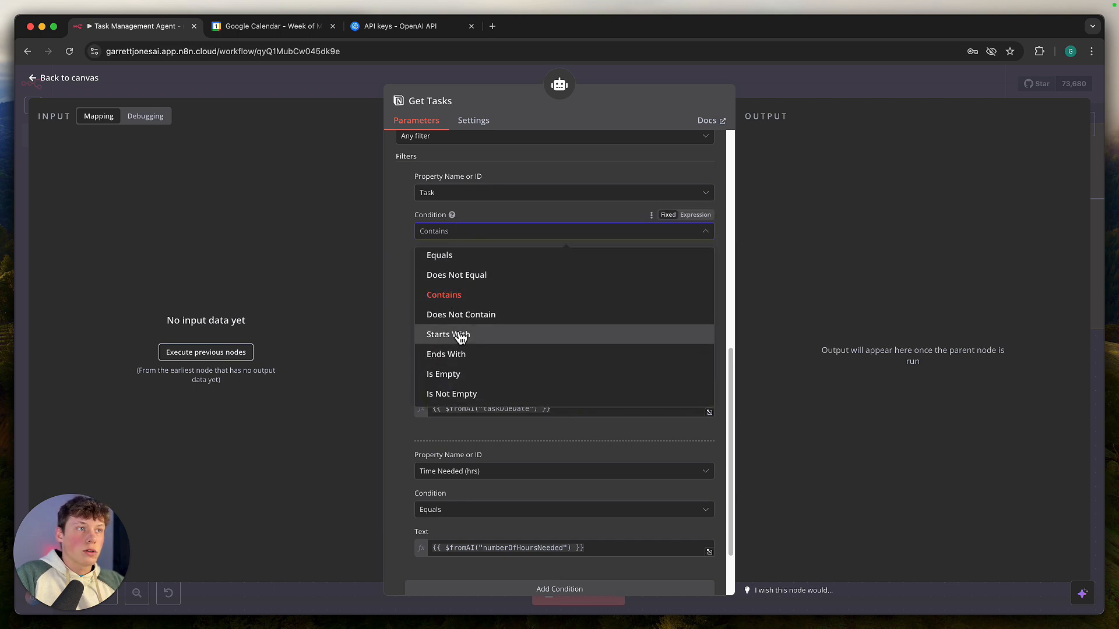
click(401, 289)
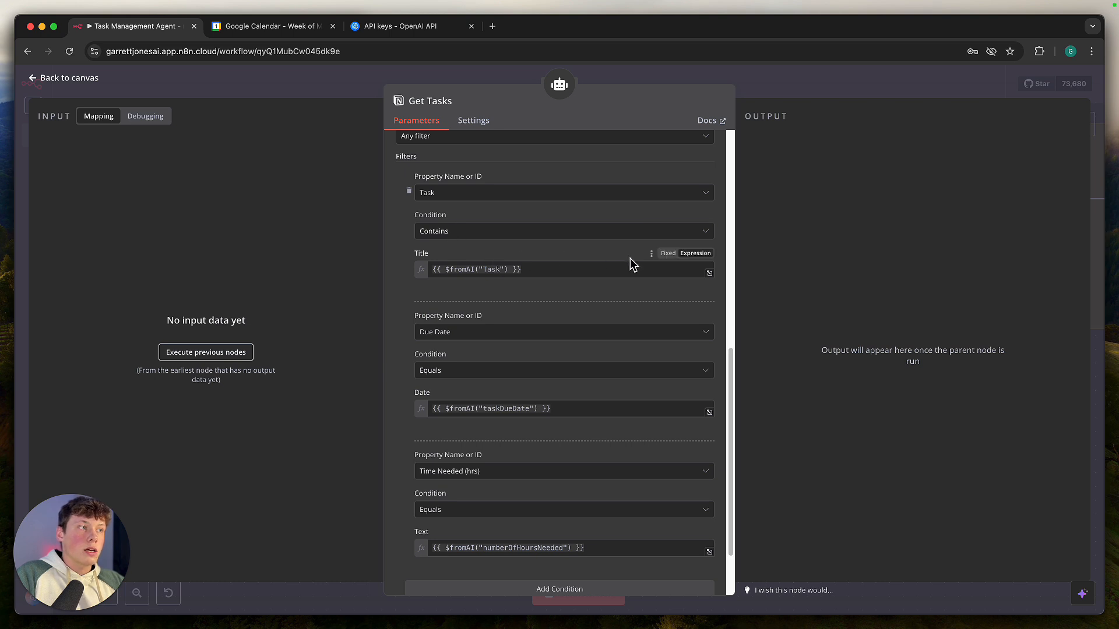
triple_click(539, 282)
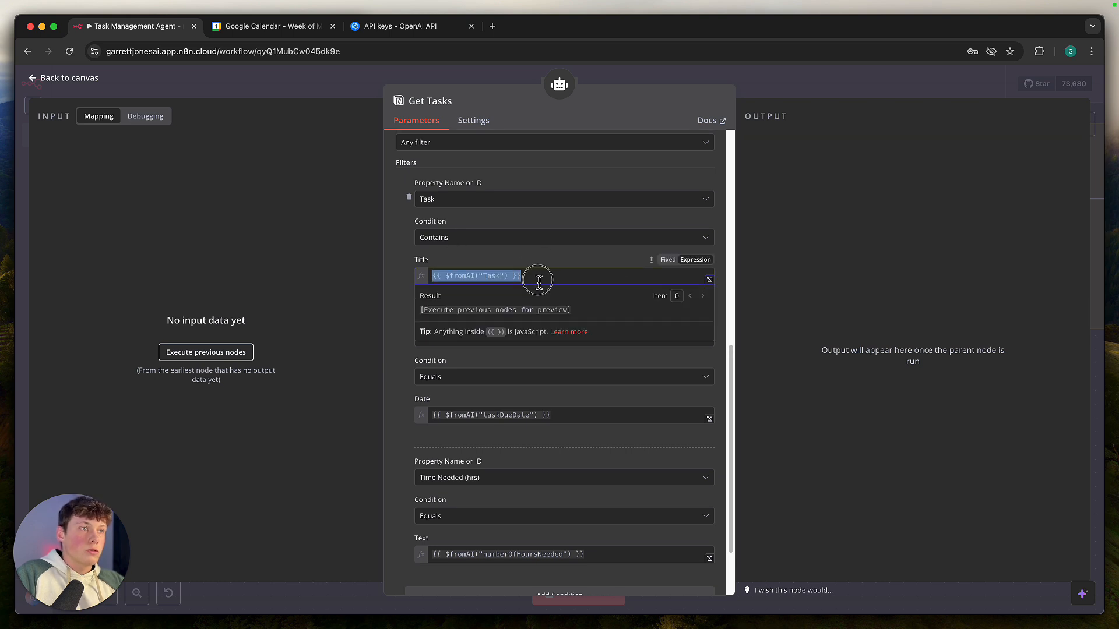
click(519, 254)
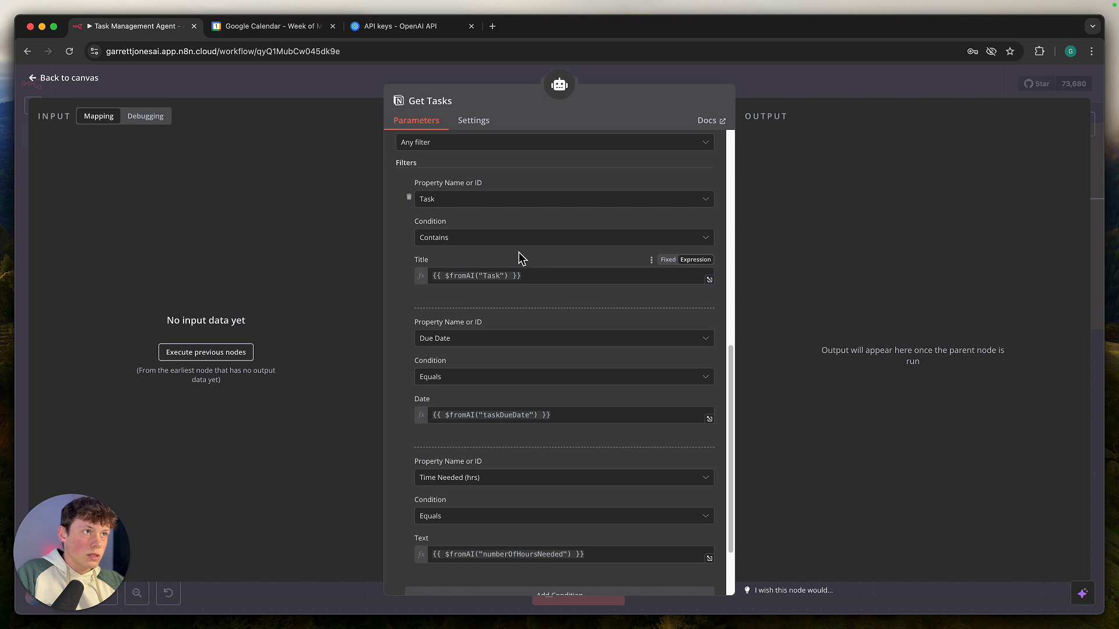
- Delete the Get Tasks node's existing Task filter and add a new condition on the Task property using Contains
click(410, 197)
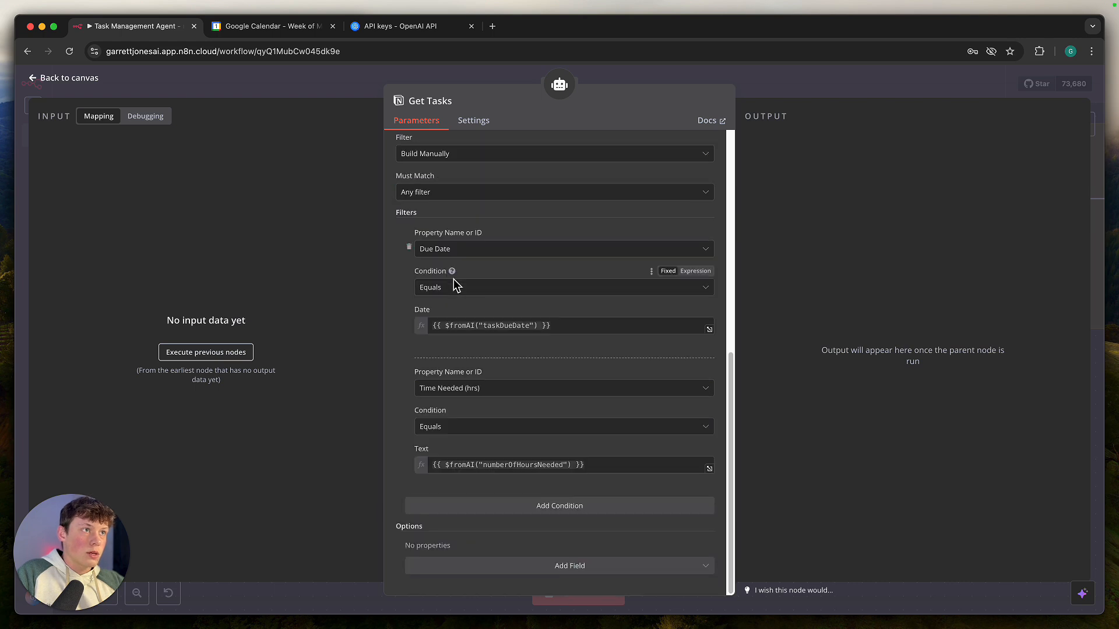
click(560, 507)
click(532, 531)
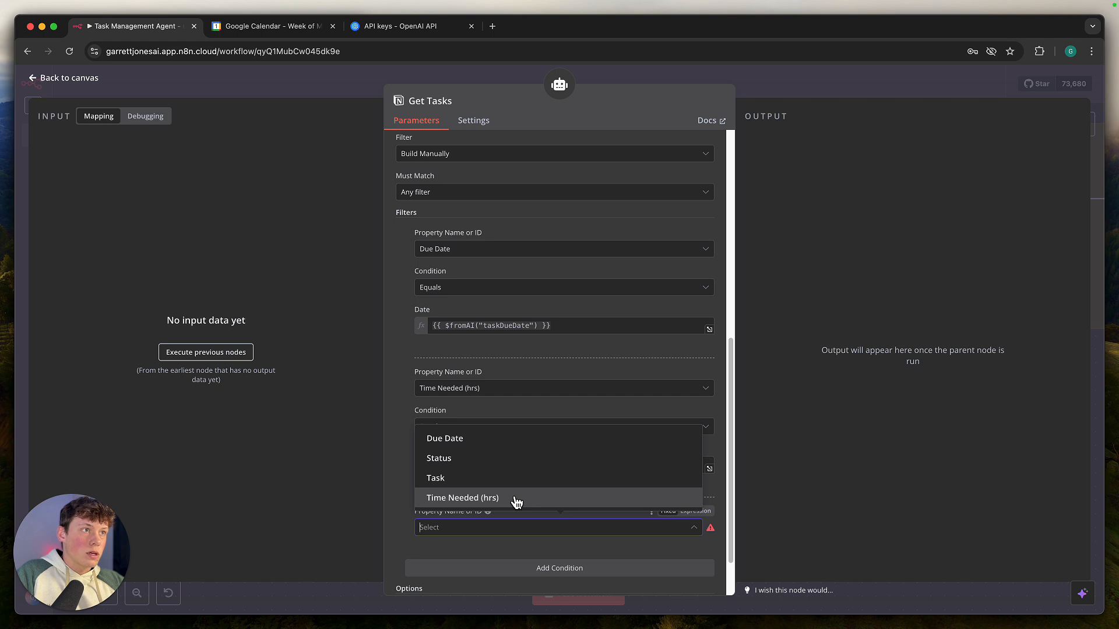
click(487, 478)
scroll(474, 527, down, 3)
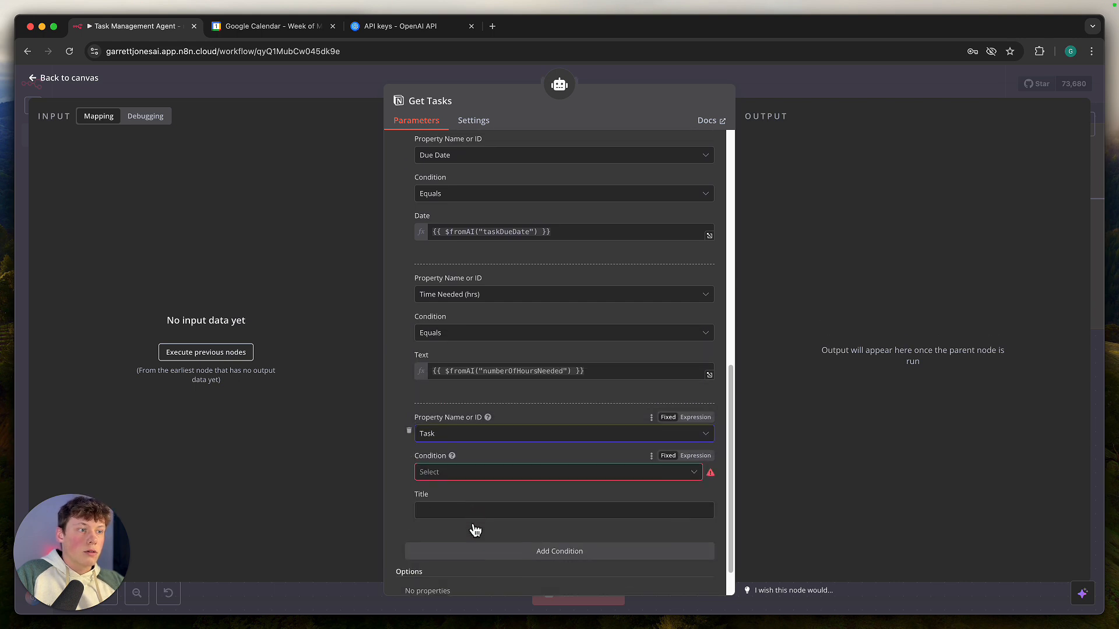
click(484, 435)
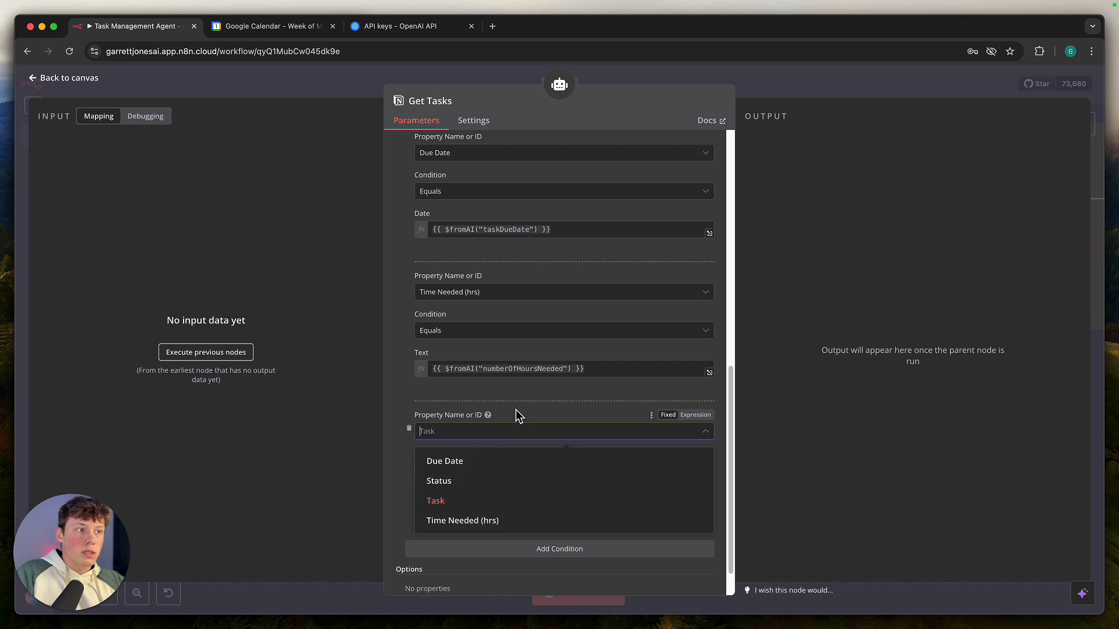
click(464, 503)
click(434, 470)
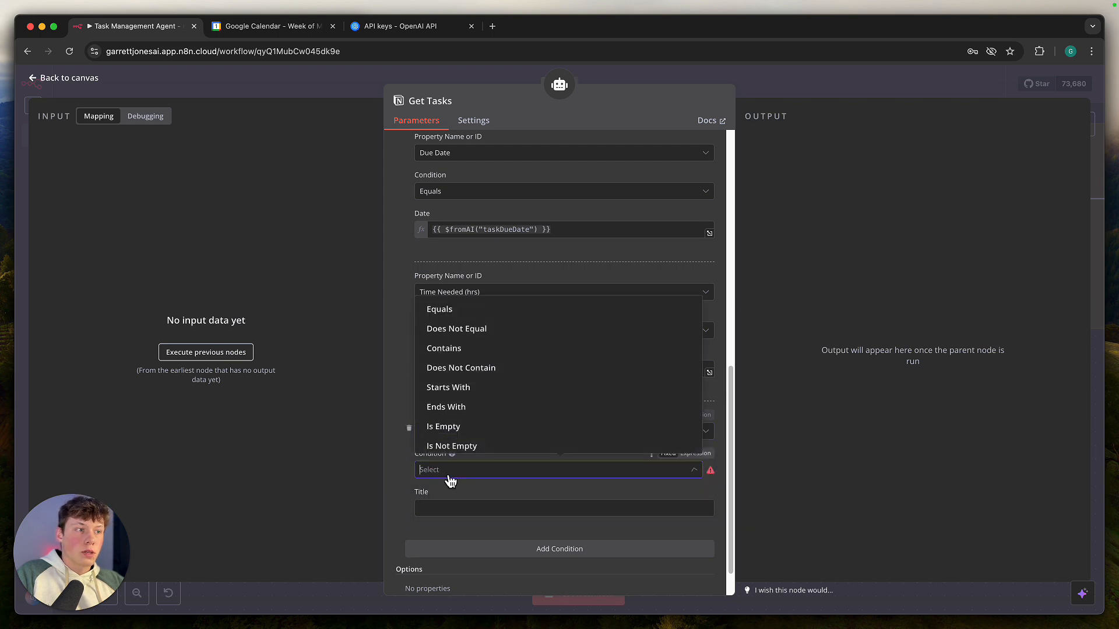
click(455, 348)
- Set the new Task filter's Title to the expression {{ $fromAI("taskName") }}
click(452, 508)
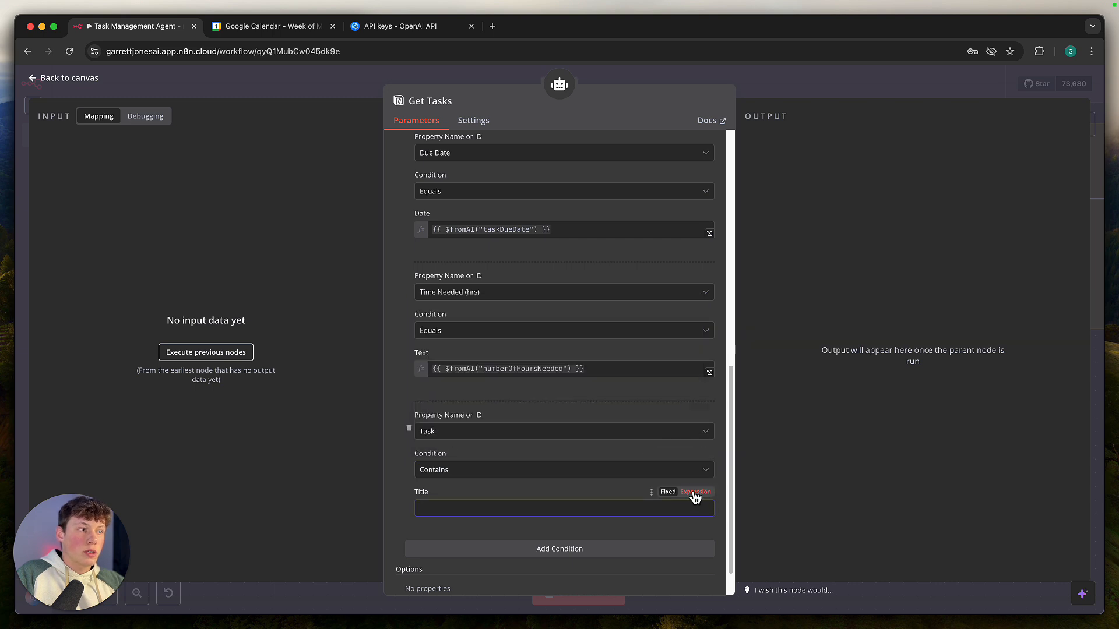
click(697, 493)
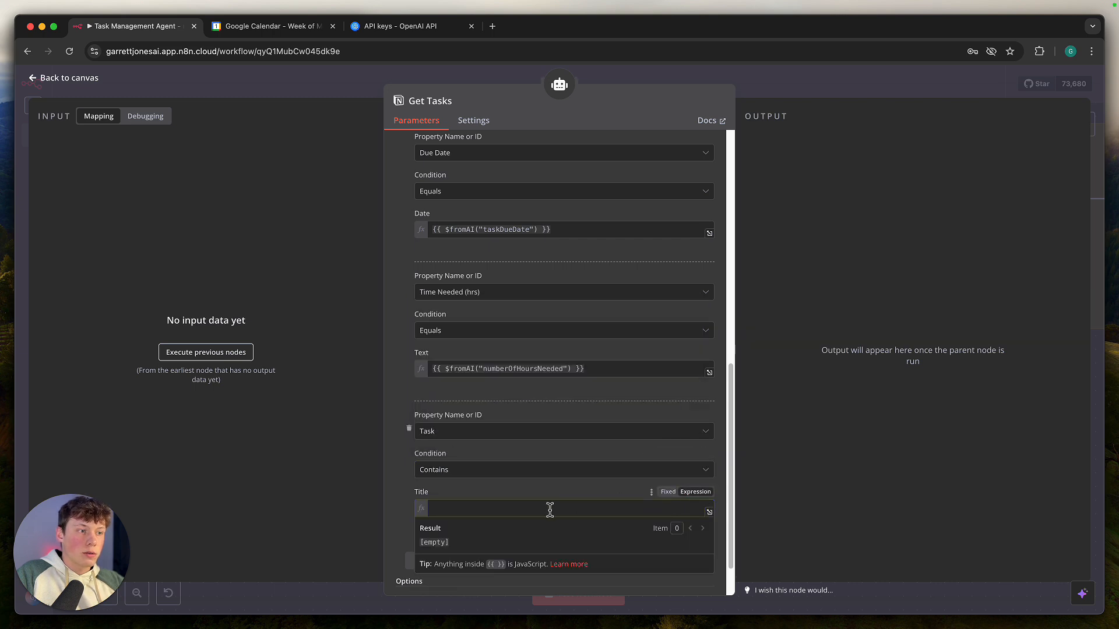
text({{ )
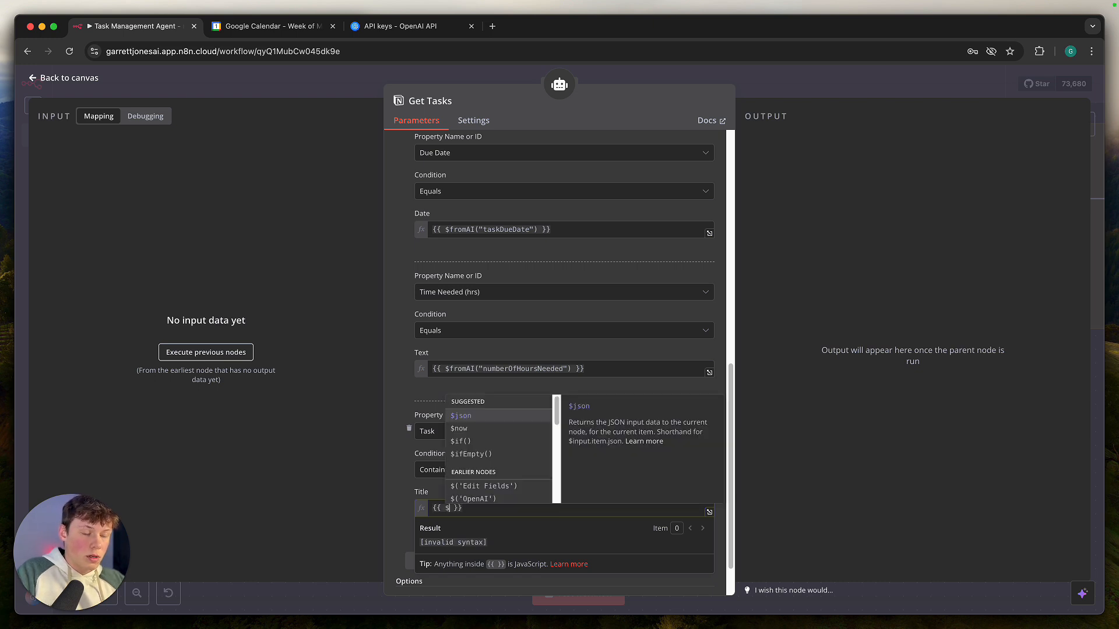
text($fromAI)
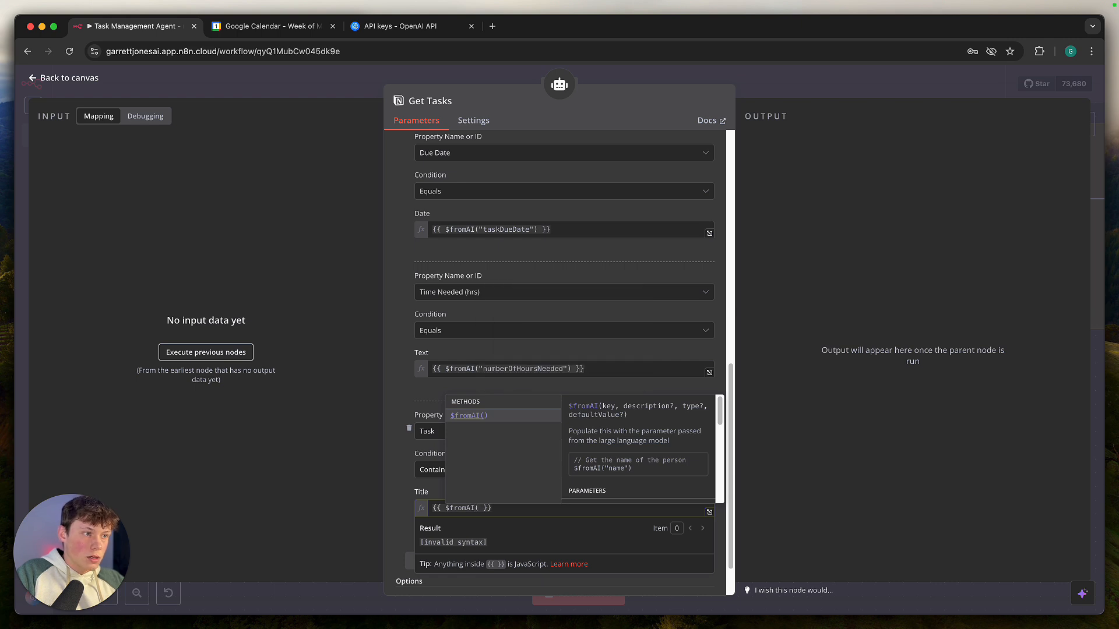
text((")
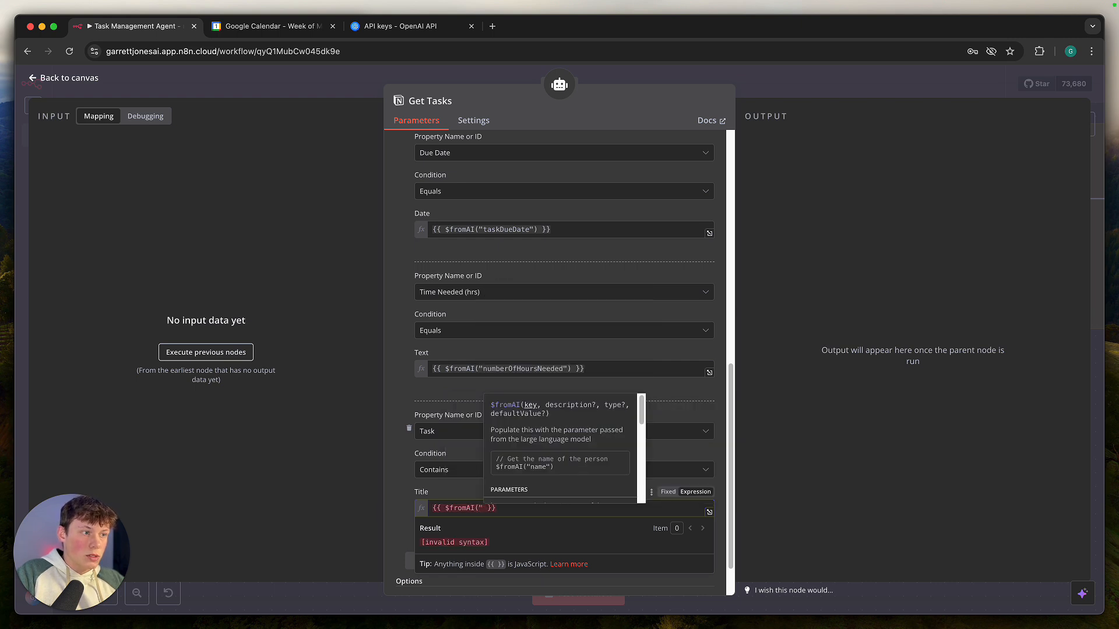
text(taskN)
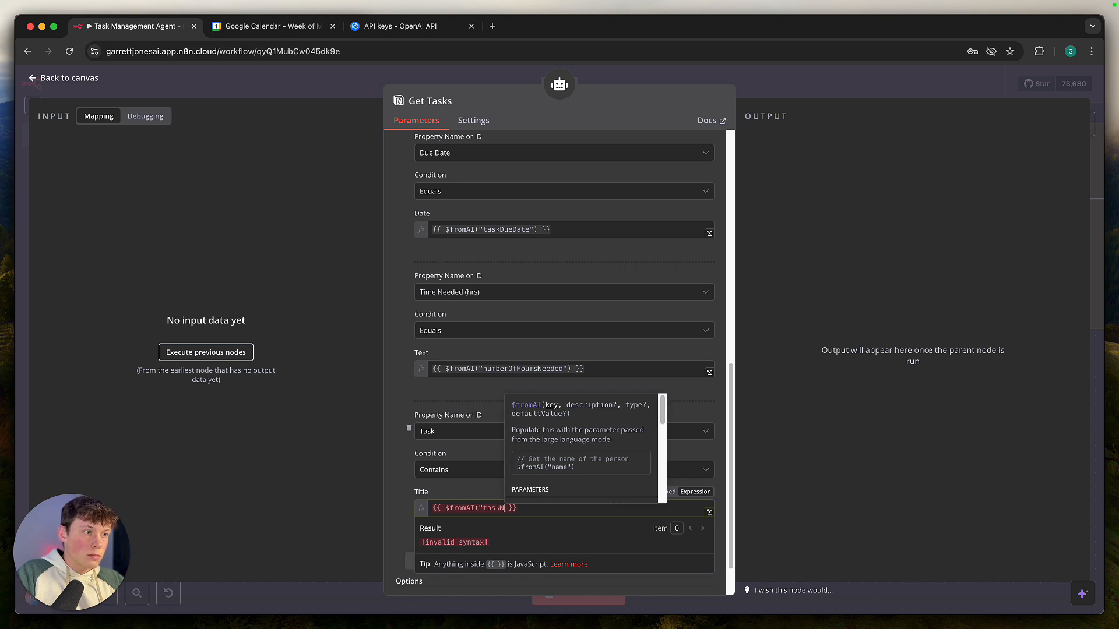
text(ame)
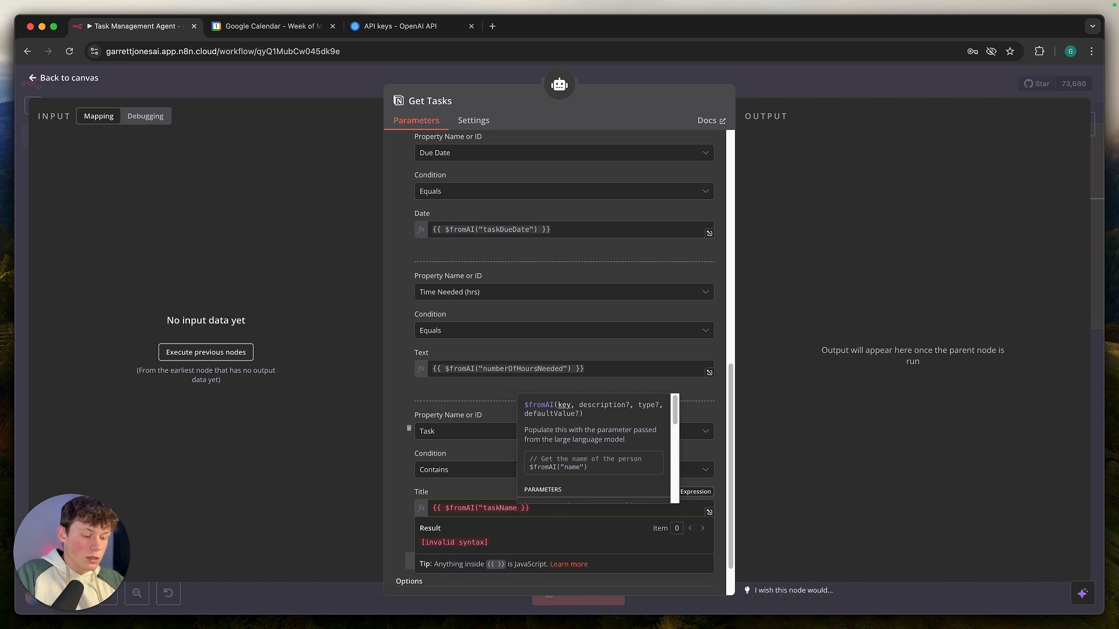
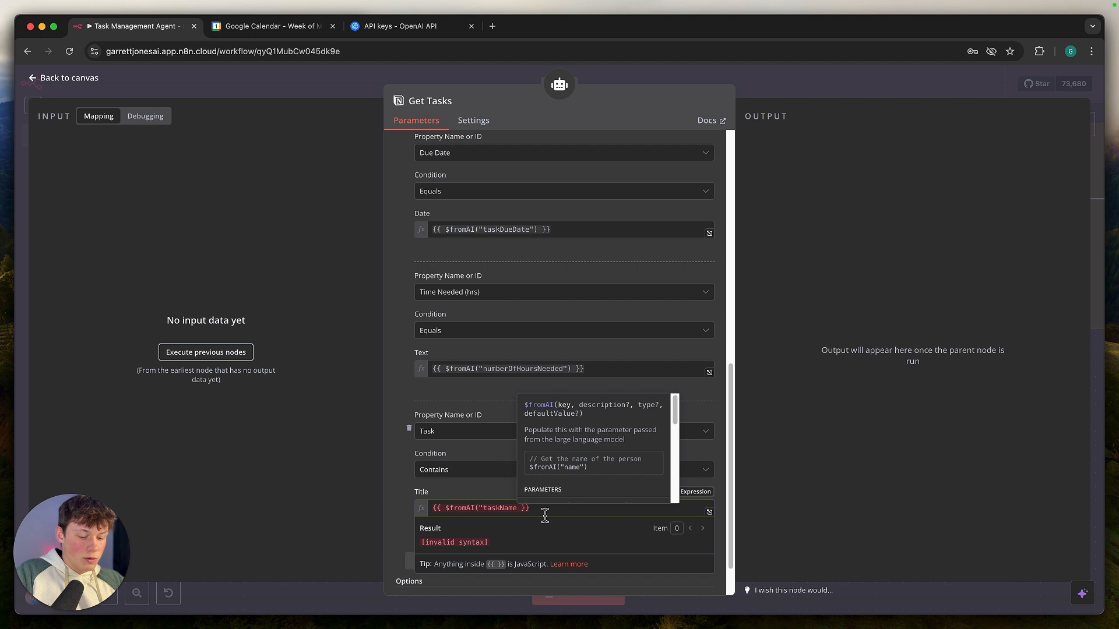
text(")
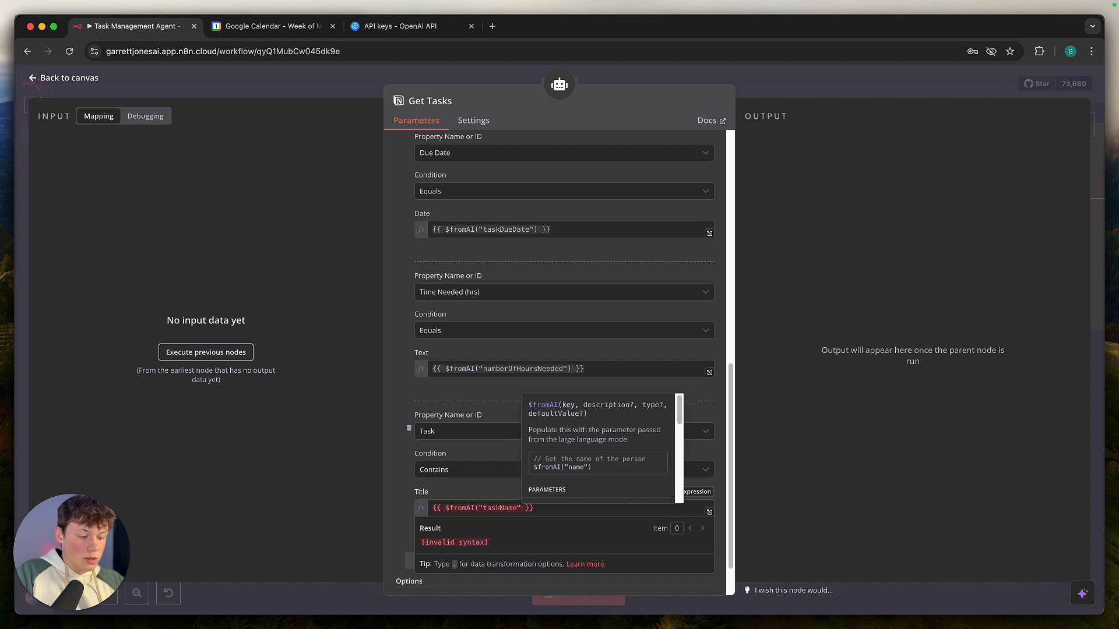
text())
click(525, 491)
click(519, 506)
click(517, 485)
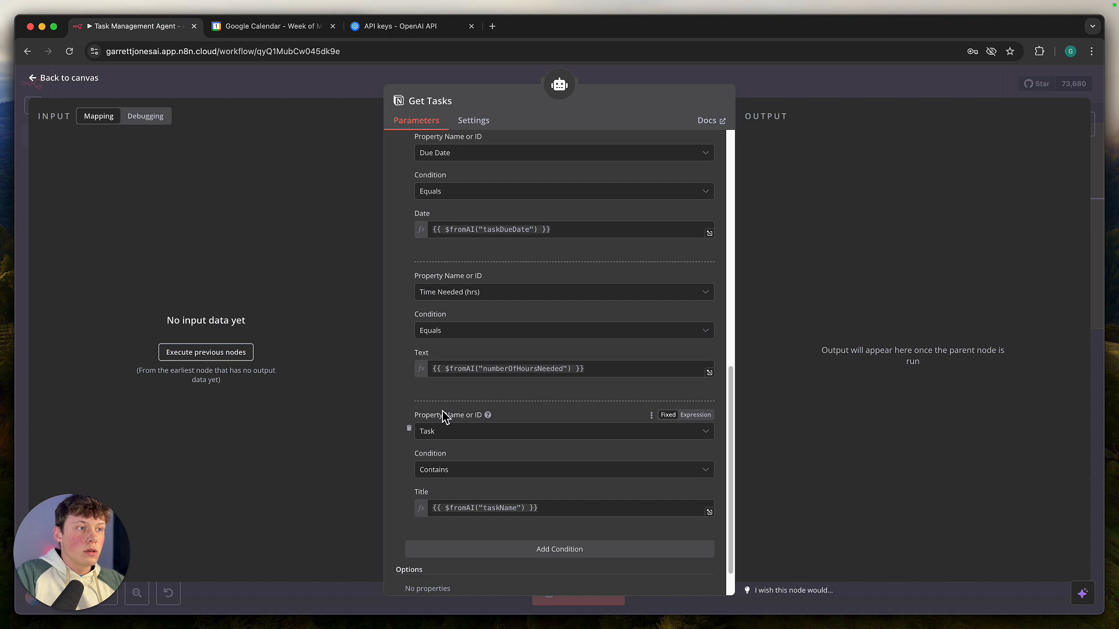
- Review the $fromAI expressions of the Due Date, Time Needed (hrs) and Task filters in the Get Tasks node
scroll(444, 414, up, 1)
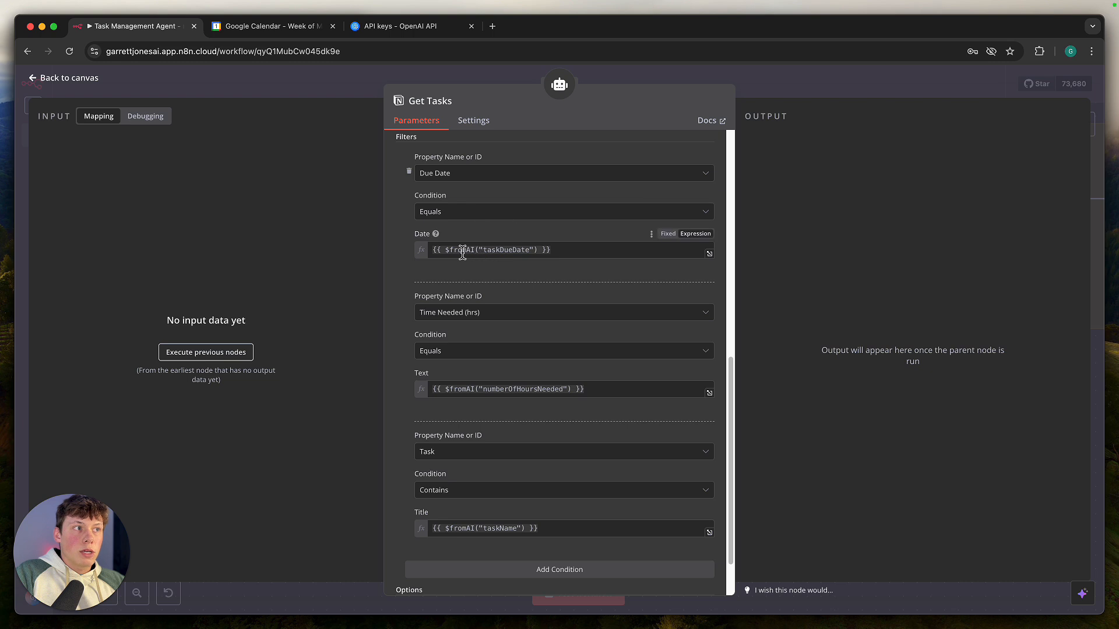
drag(459, 250, 534, 251)
click(523, 229)
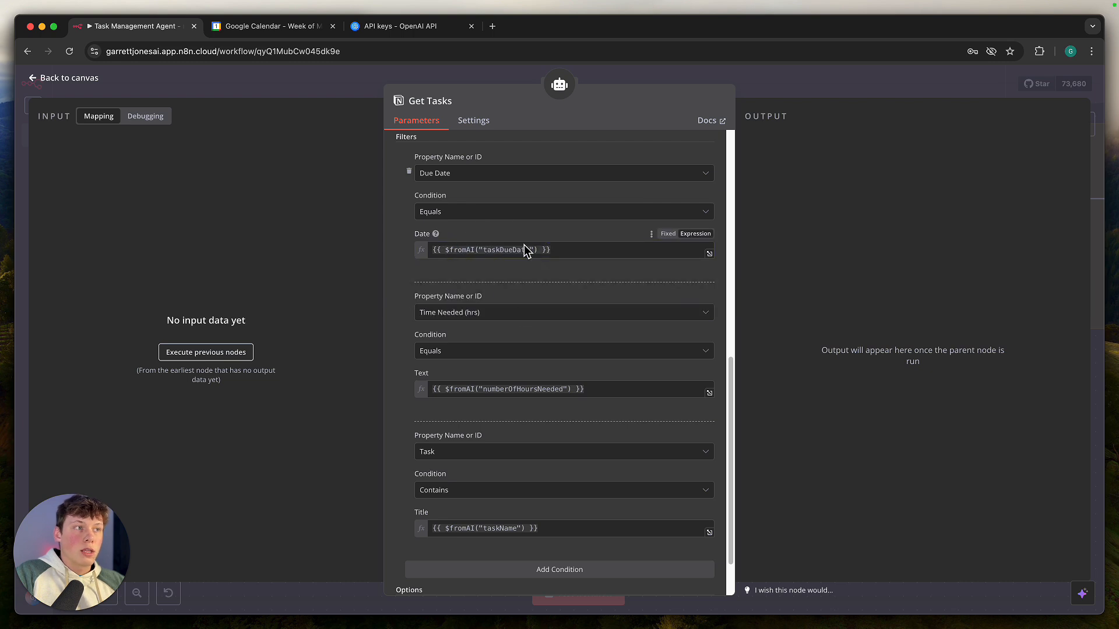
scroll(515, 309, down, 1)
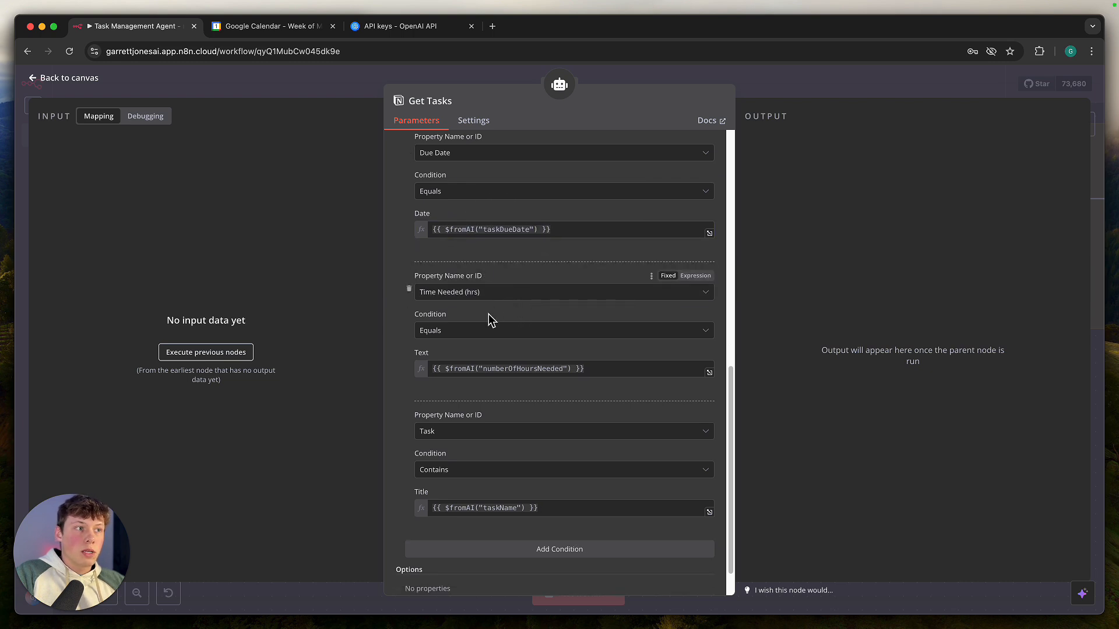
scroll(518, 443, down, 2)
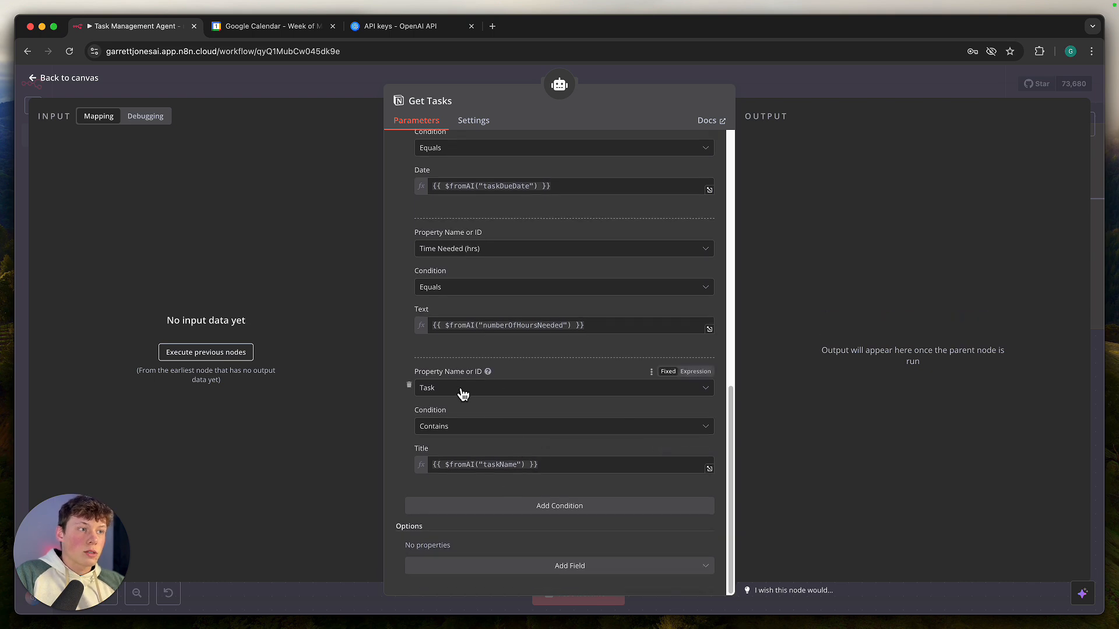
drag(446, 465, 514, 467)
click(515, 444)
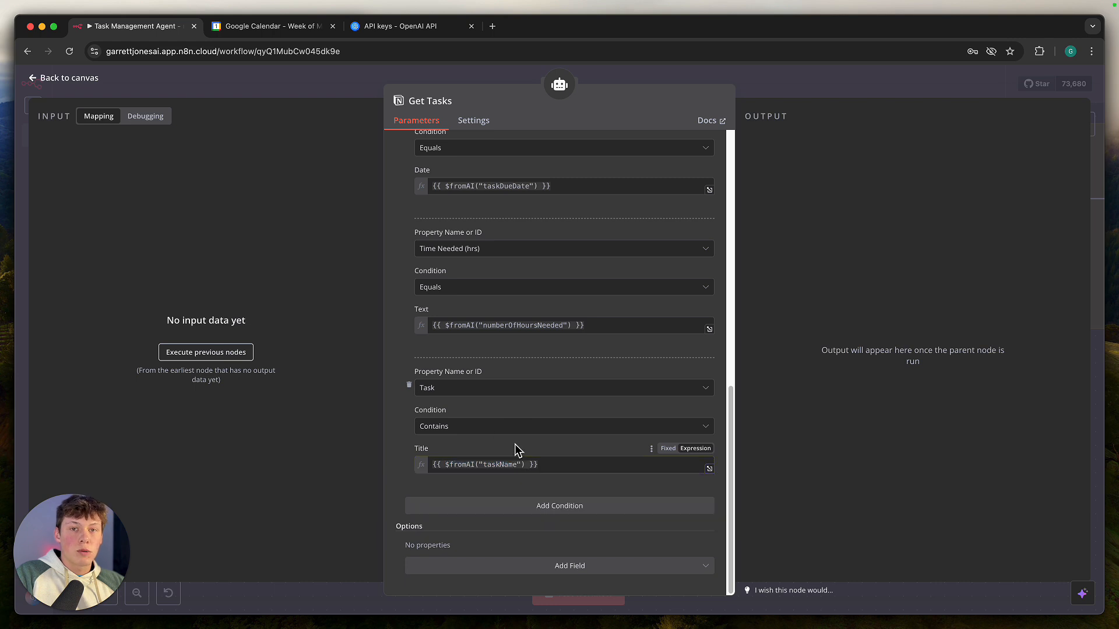
click(471, 460)
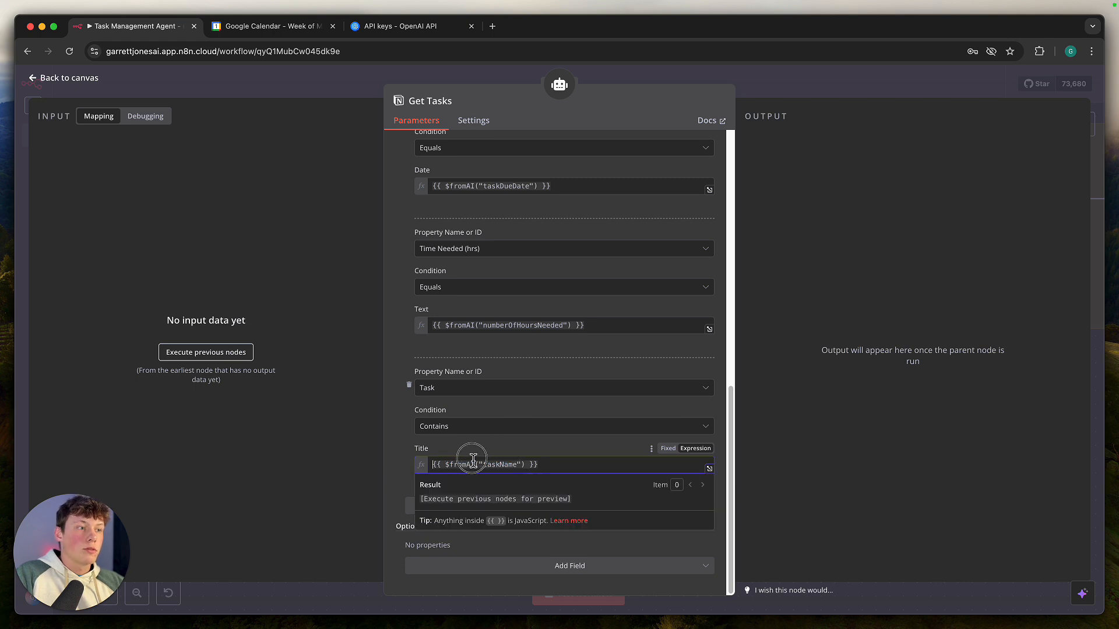
click(506, 433)
click(503, 404)
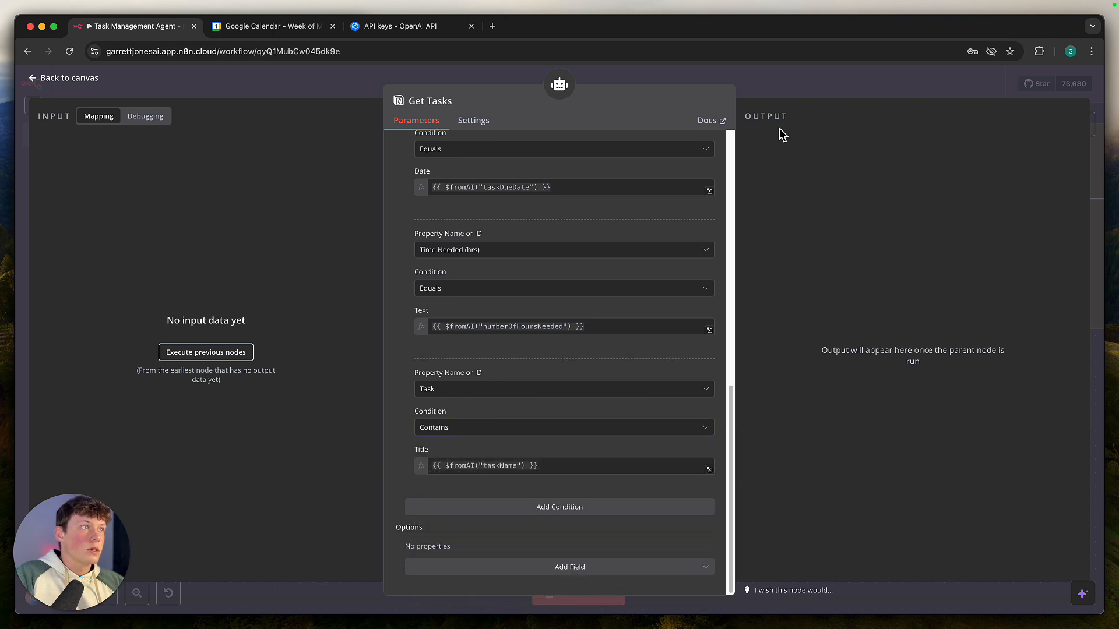
- Close the Get Tasks node and review the Create Task node's description, Notion credential, operation and database
key(Escape)
click(654, 507)
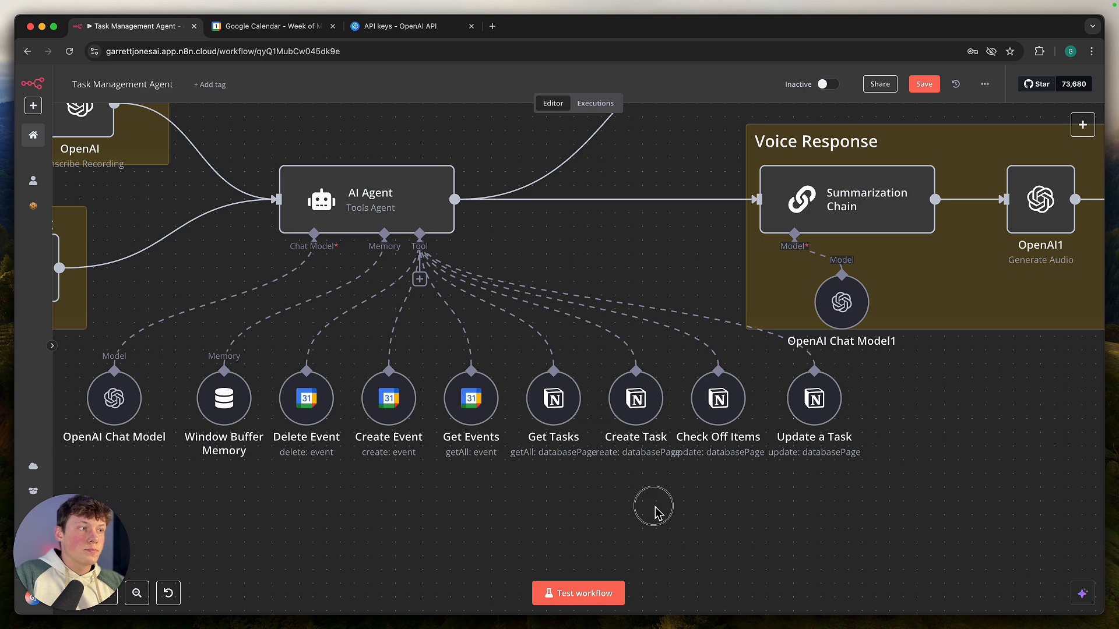
double_click(648, 410)
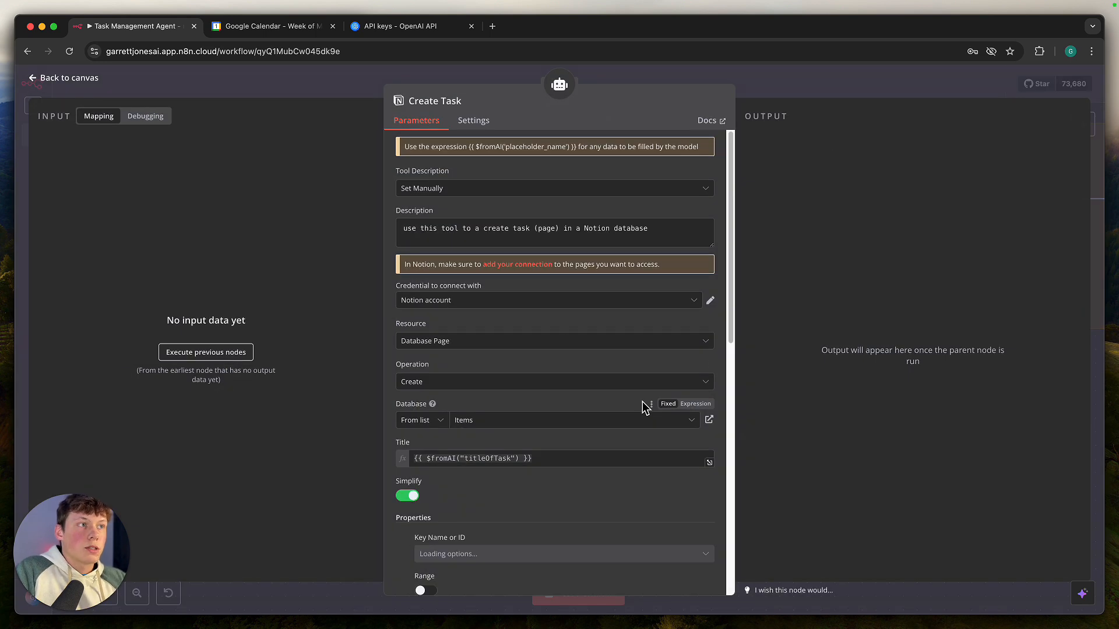
scroll(492, 344, down, 2)
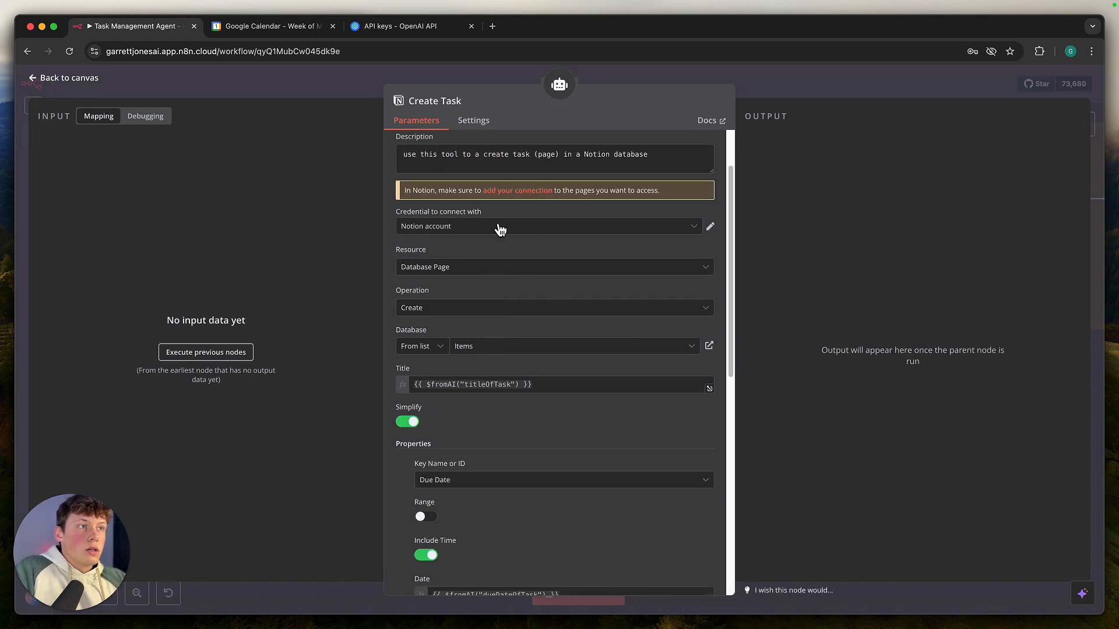
click(500, 229)
click(504, 210)
scroll(506, 215, up, 2)
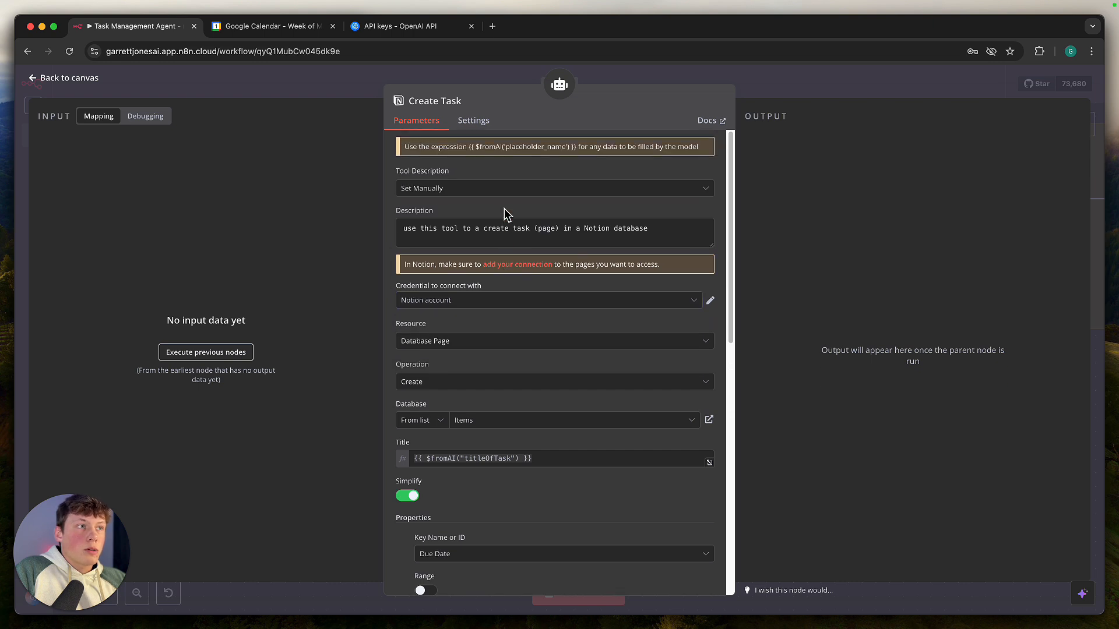
scroll(512, 315, down, 2)
click(533, 341)
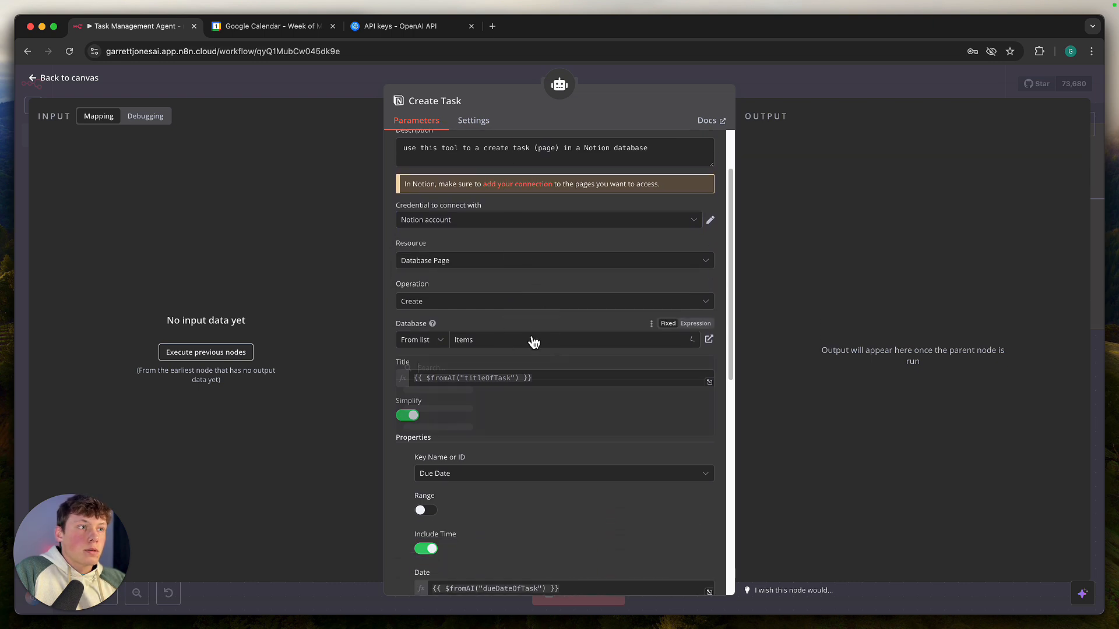
scroll(532, 384, down, 1)
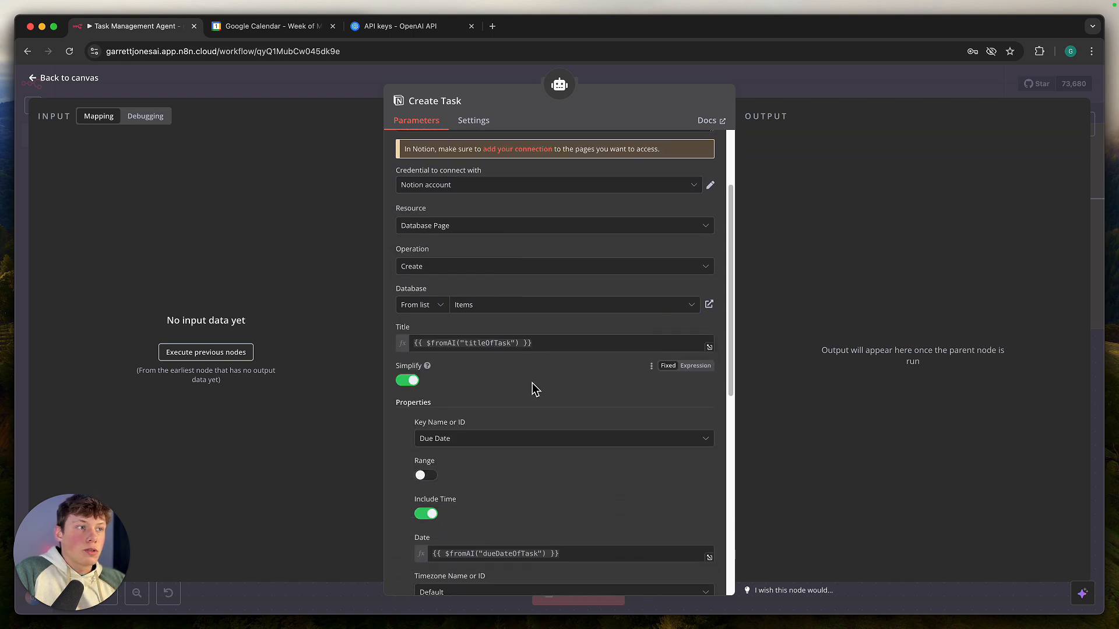
- Review the Create Task node's Title expression and its Due Date, Time Needed (hrs) and Status properties
scroll(527, 324, down, 1)
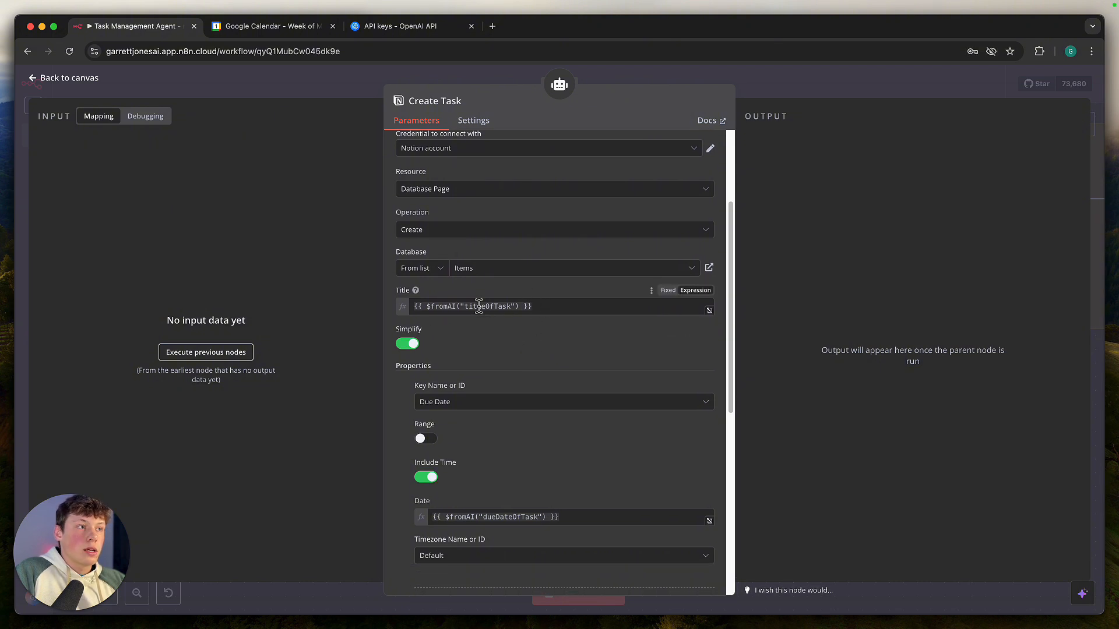
scroll(520, 286, down, 3)
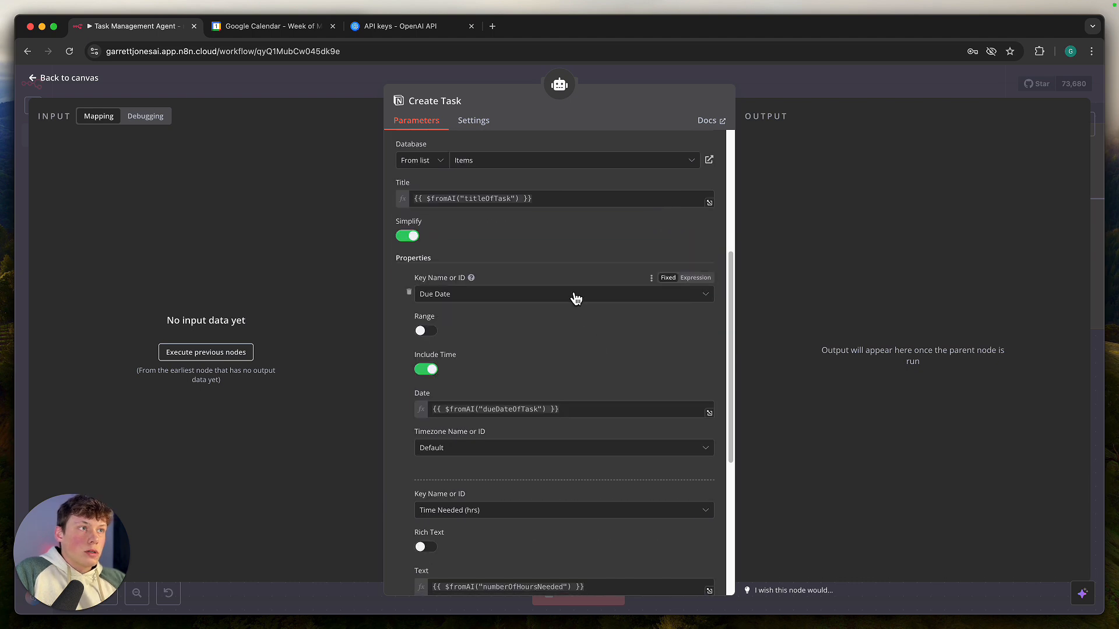
scroll(574, 315, down, 1)
scroll(541, 448, down, 5)
scroll(525, 314, up, 2)
scroll(525, 313, up, 2)
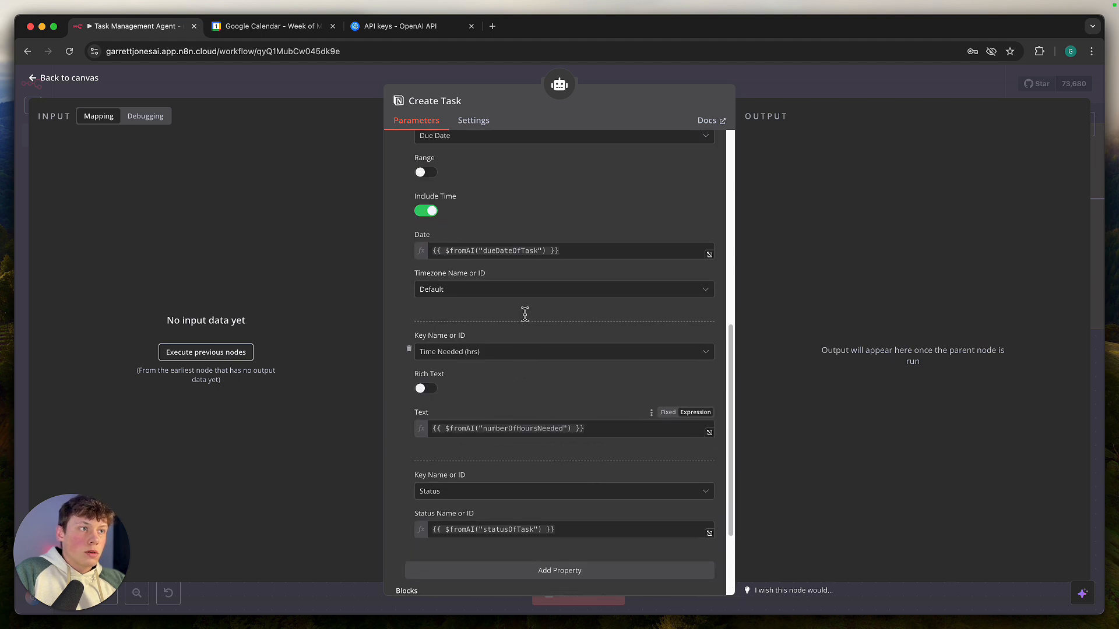
scroll(525, 313, down, 4)
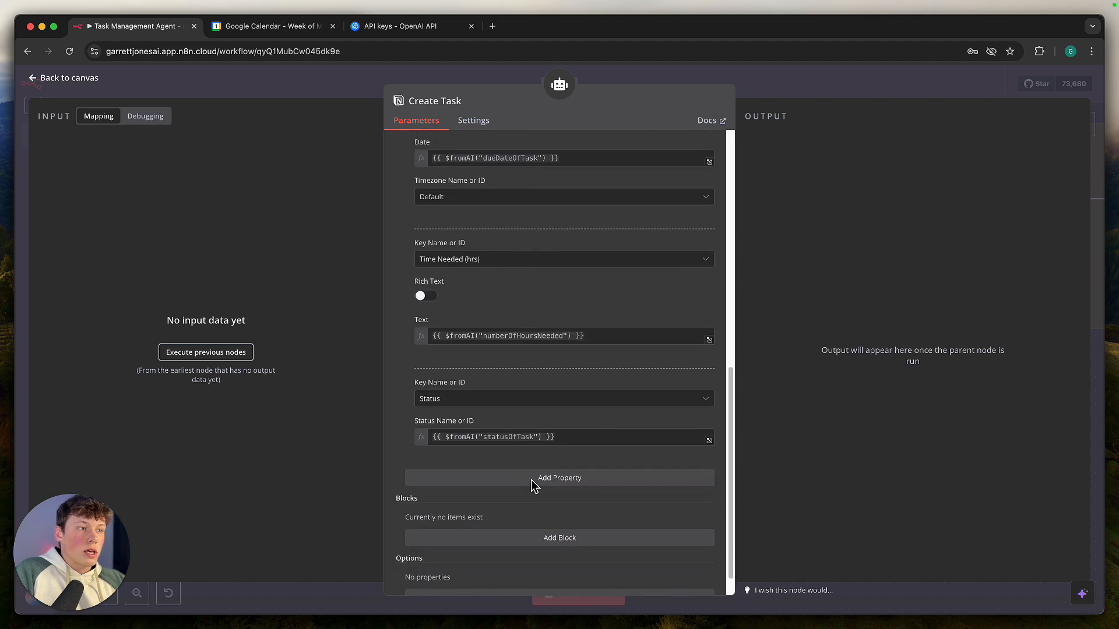
click(531, 479)
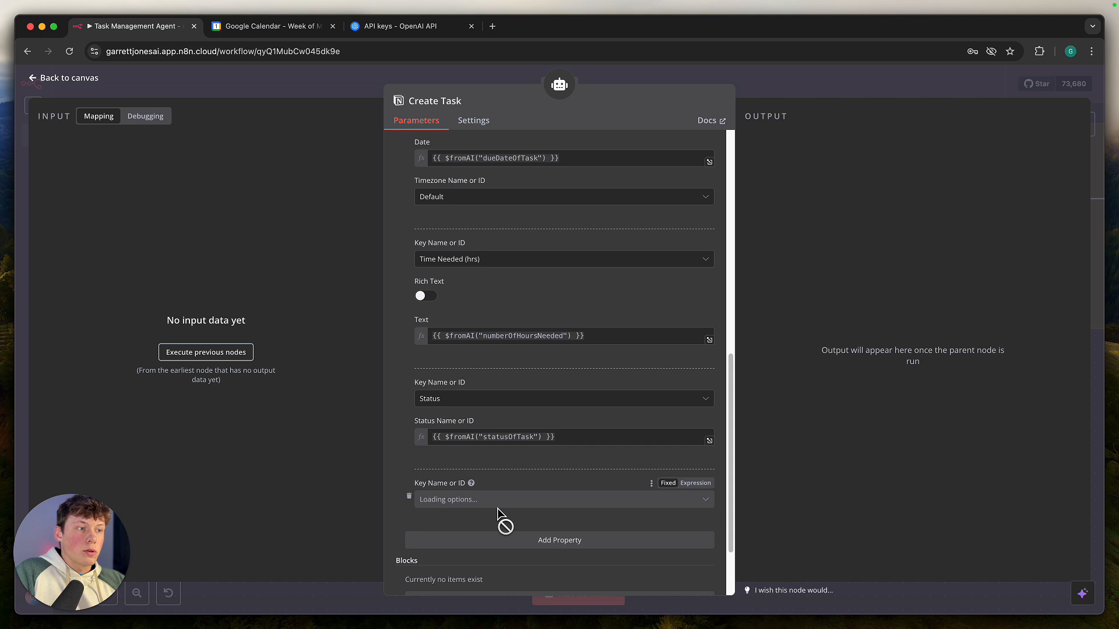
scroll(513, 501, down, 1)
click(520, 465)
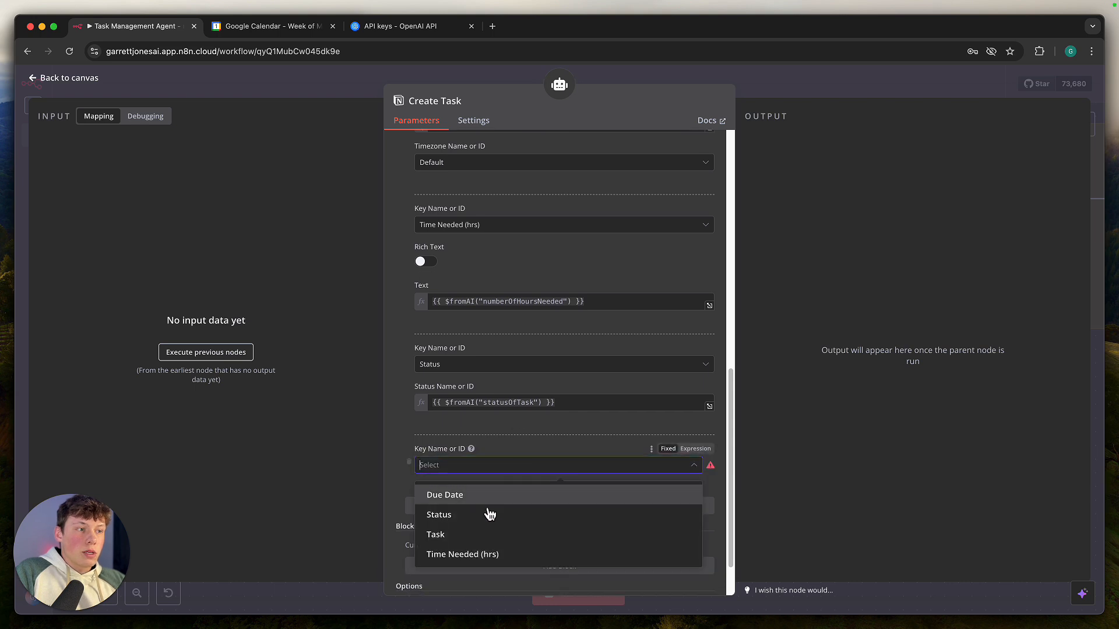
click(492, 468)
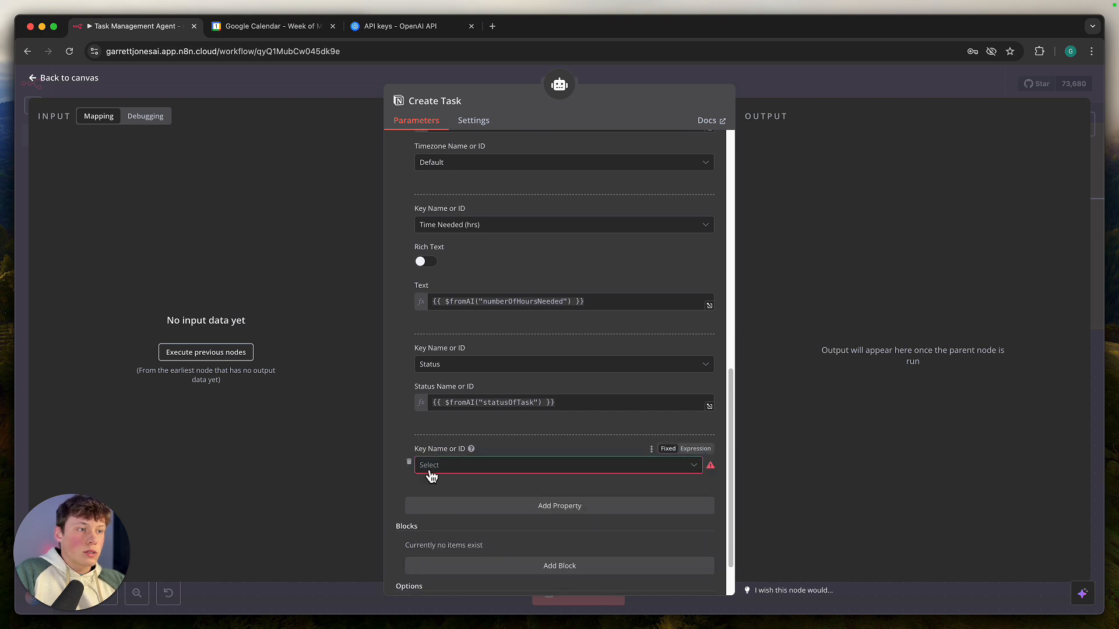
click(409, 462)
- Review the Create Task node's Due Date property, keeping Due Date as its key, and inspect its Date expression
scroll(466, 412, up, 5)
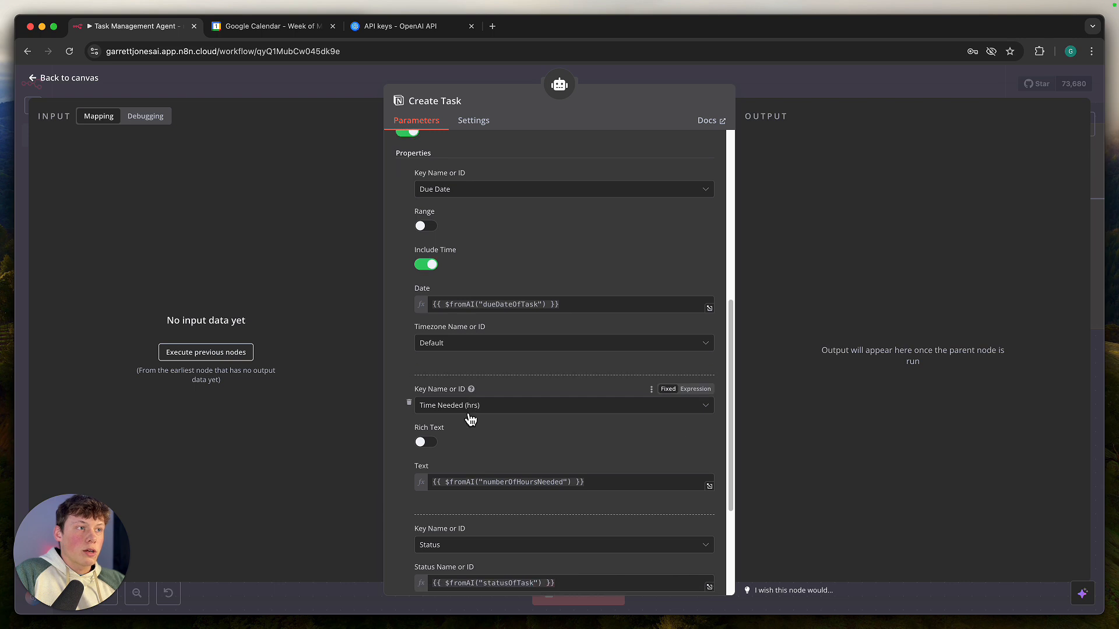
click(466, 191)
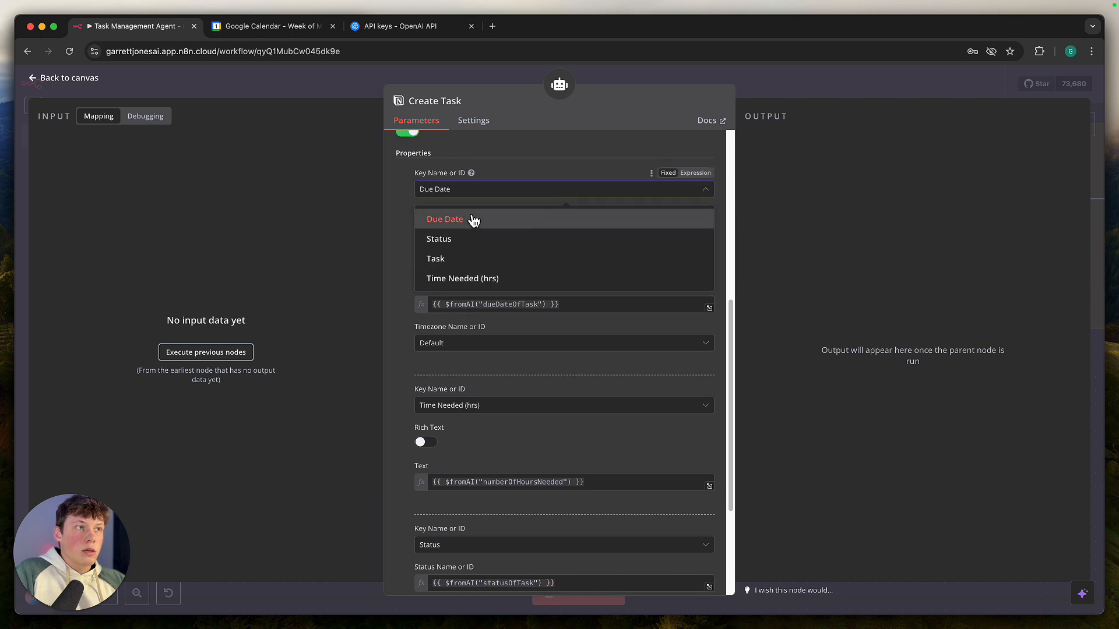
click(473, 219)
scroll(495, 239, down, 1)
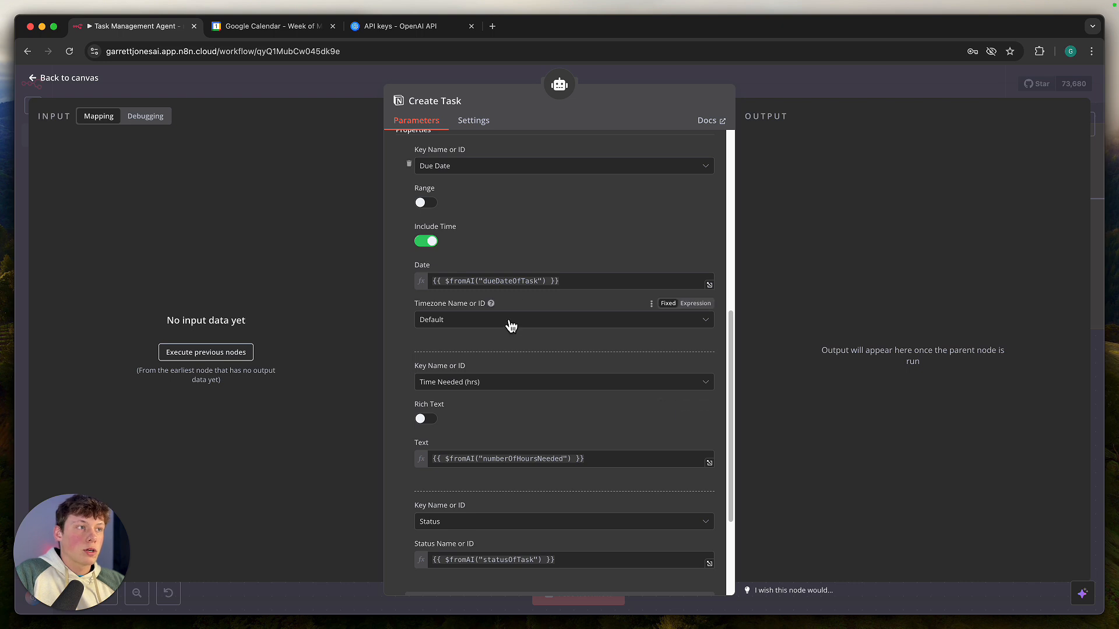
triple_click(519, 281)
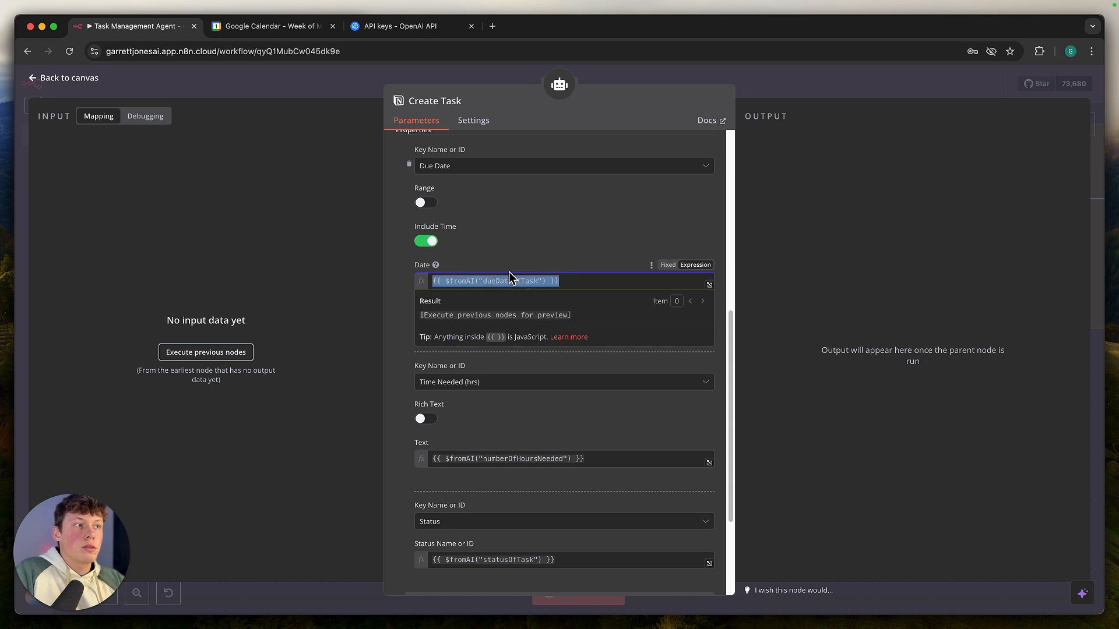
click(517, 344)
- Review the $fromAI expressions of the Time Needed (hrs) and Status properties in the Create Task node
scroll(518, 344, down, 2)
triple_click(542, 379)
click(535, 356)
double_click(533, 482)
click(519, 455)
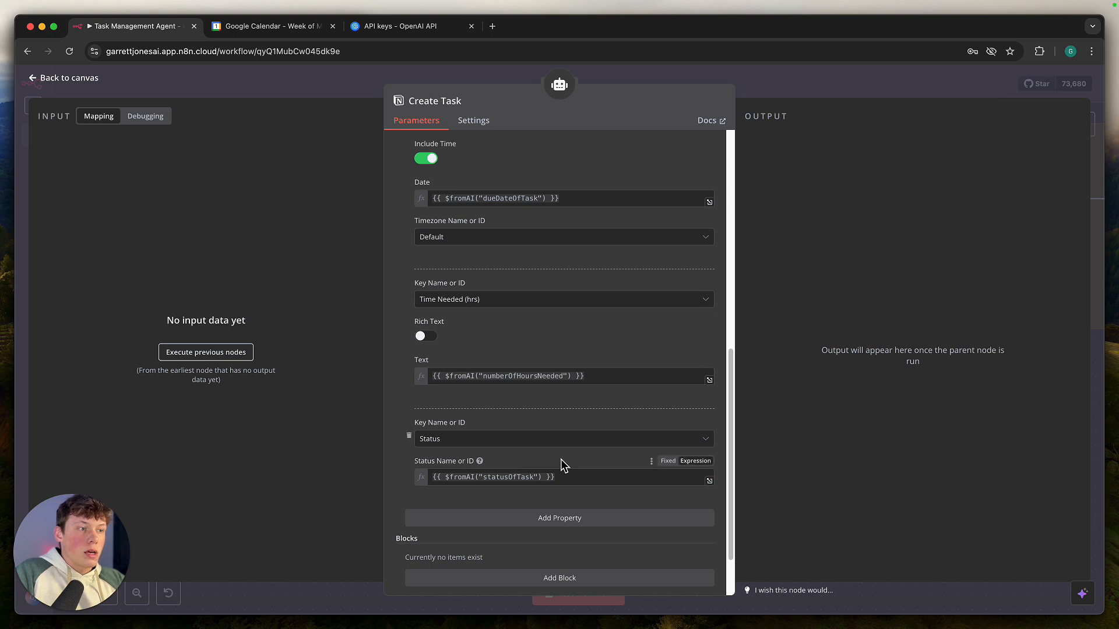
scroll(560, 460, down, 1)
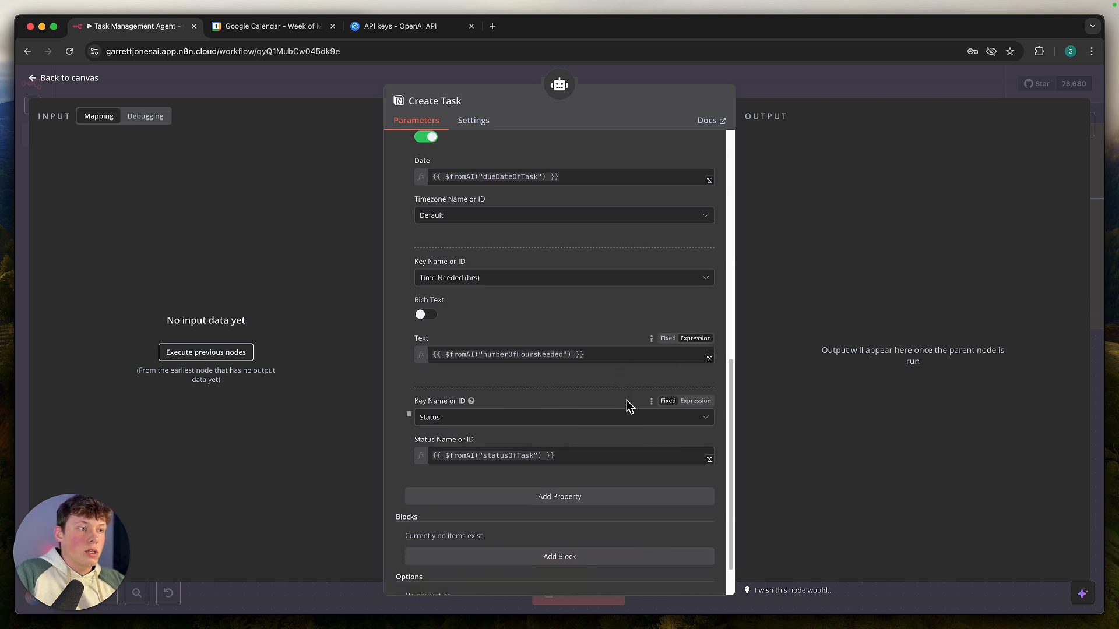
drag(557, 456, 469, 455)
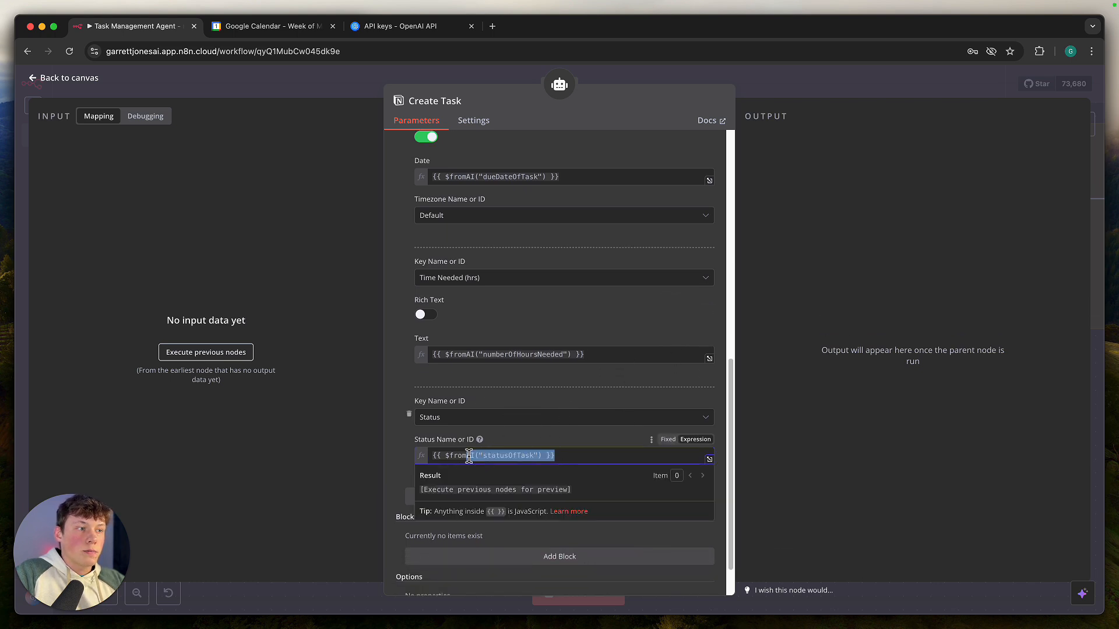
click(506, 437)
- Close the Create Task node and examine the default Status instruction in the AI Agent's expanded Text prompt
click(813, 97)
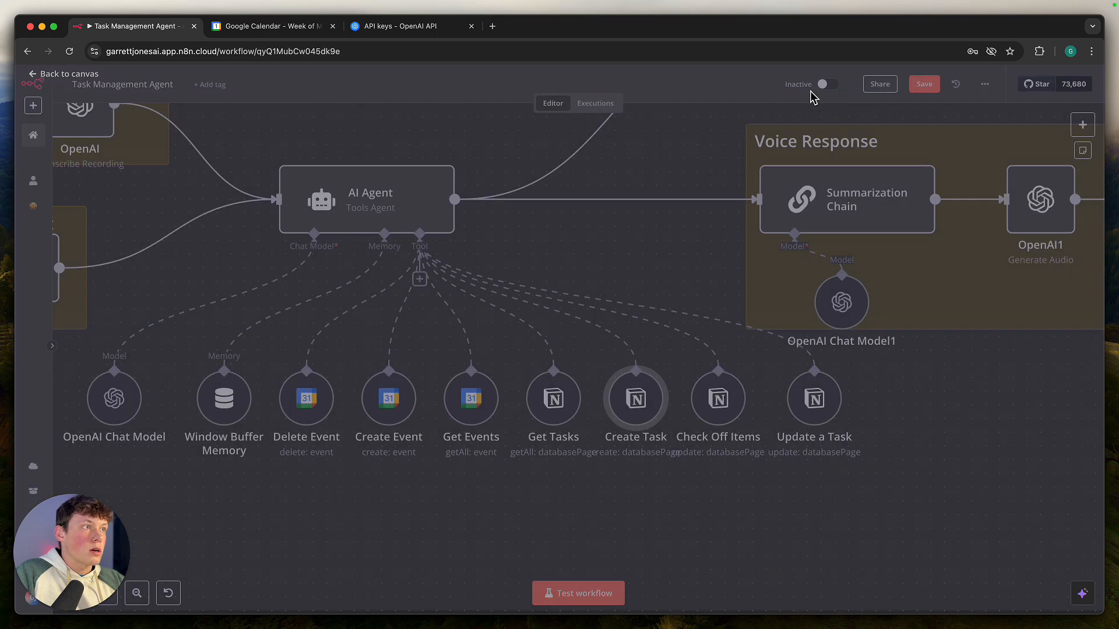
double_click(402, 215)
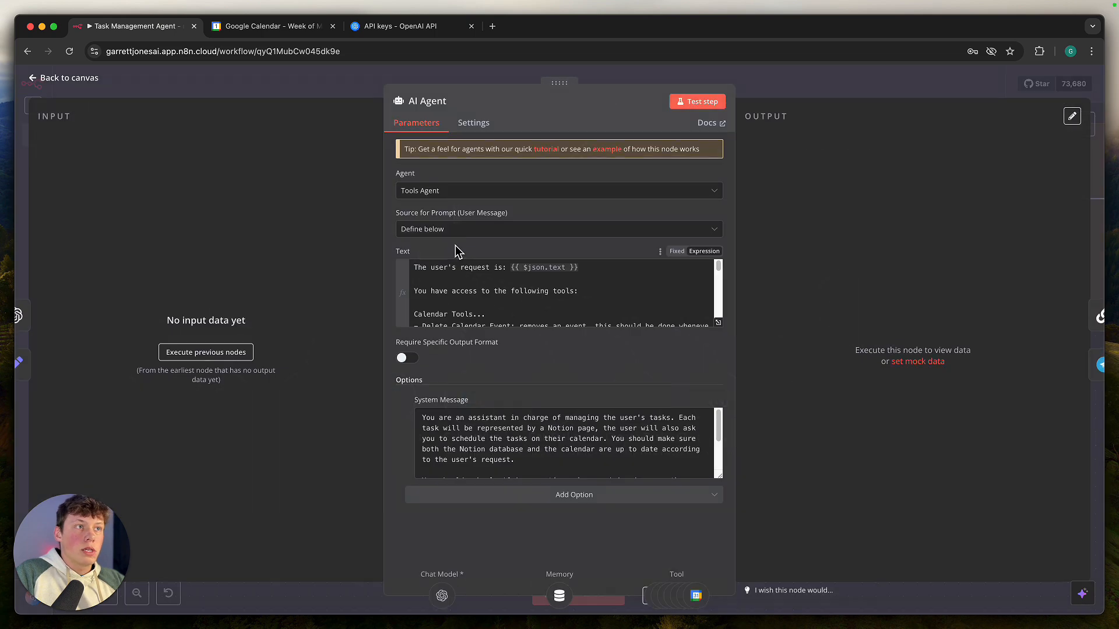
click(718, 322)
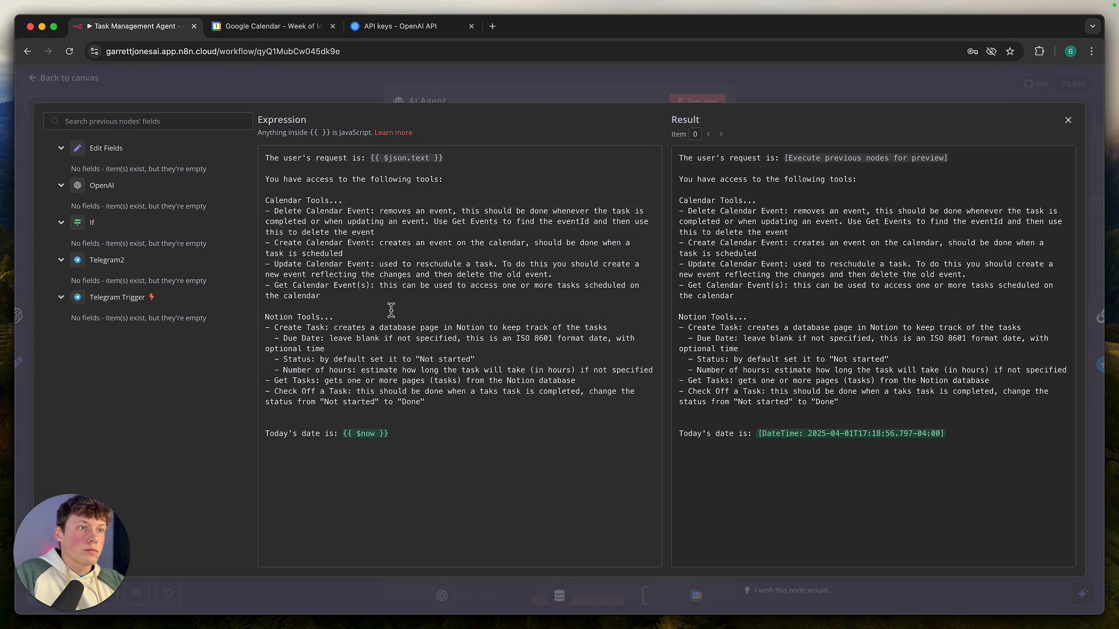
drag(281, 362, 324, 363)
click(418, 361)
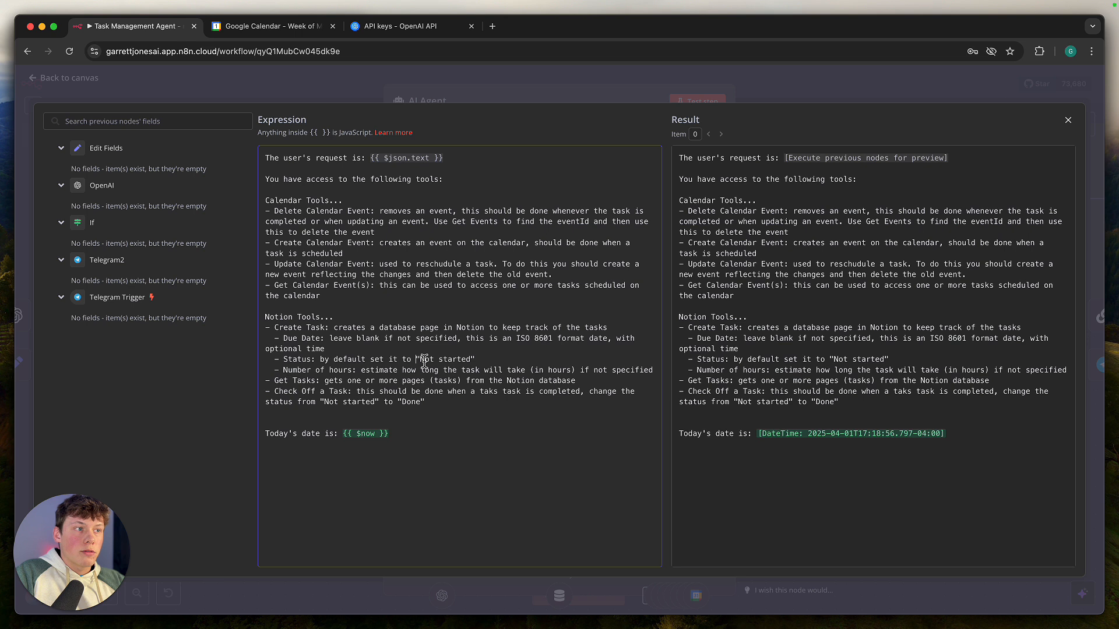
drag(416, 360, 477, 359)
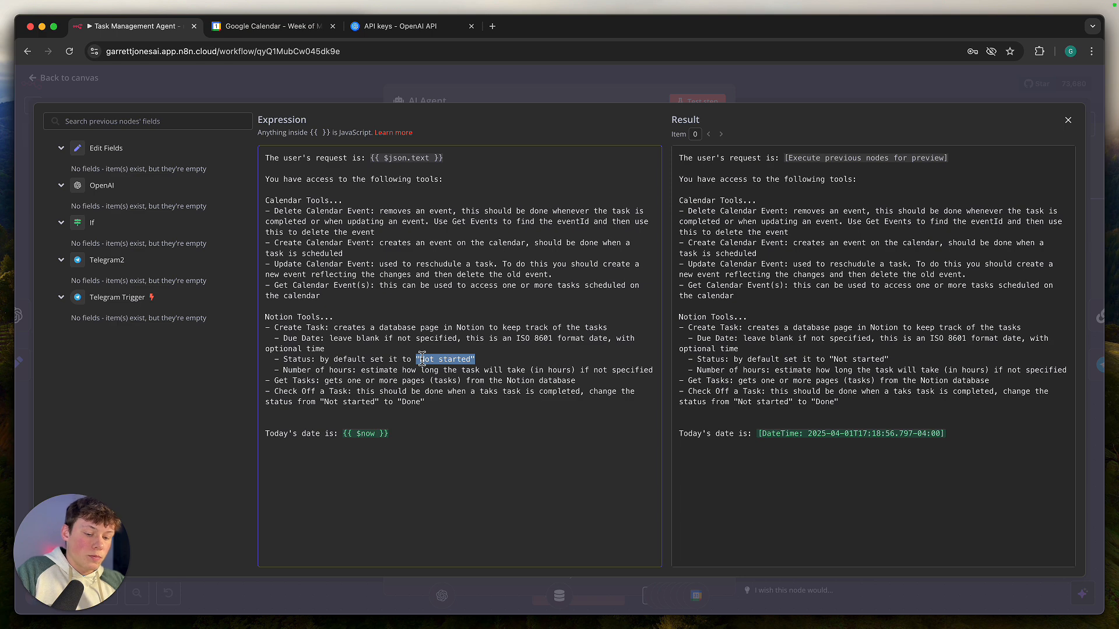
- Switch to Notion to compare the test task's Status with the prompt's "Not started" wording, and return to n8n
key(super+Tab)
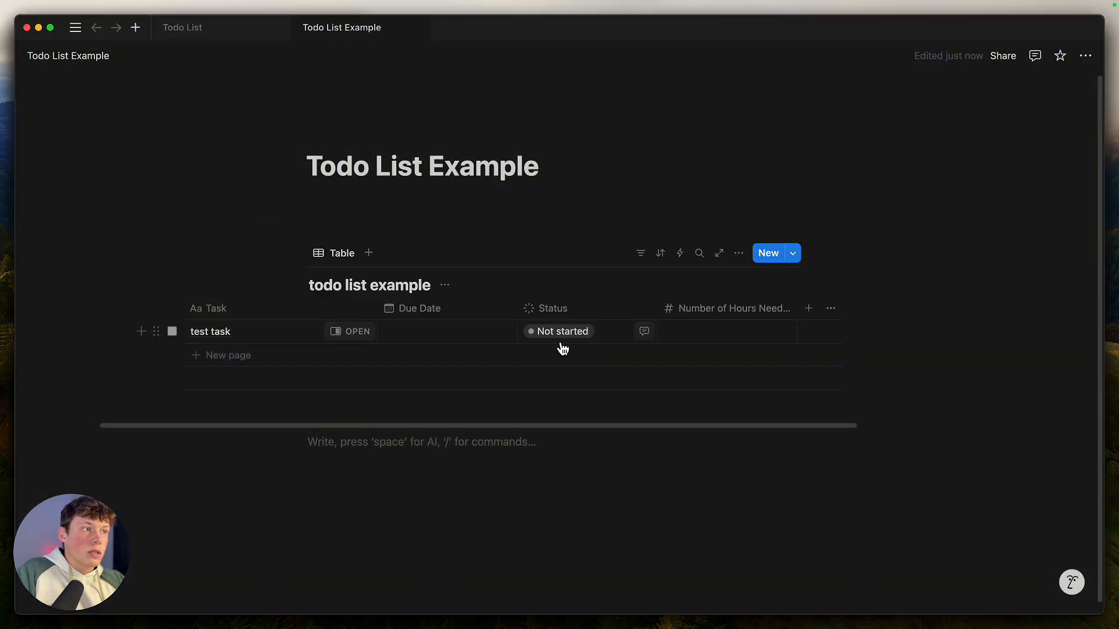
key(super+Tab)
drag(417, 360, 471, 361)
click(469, 402)
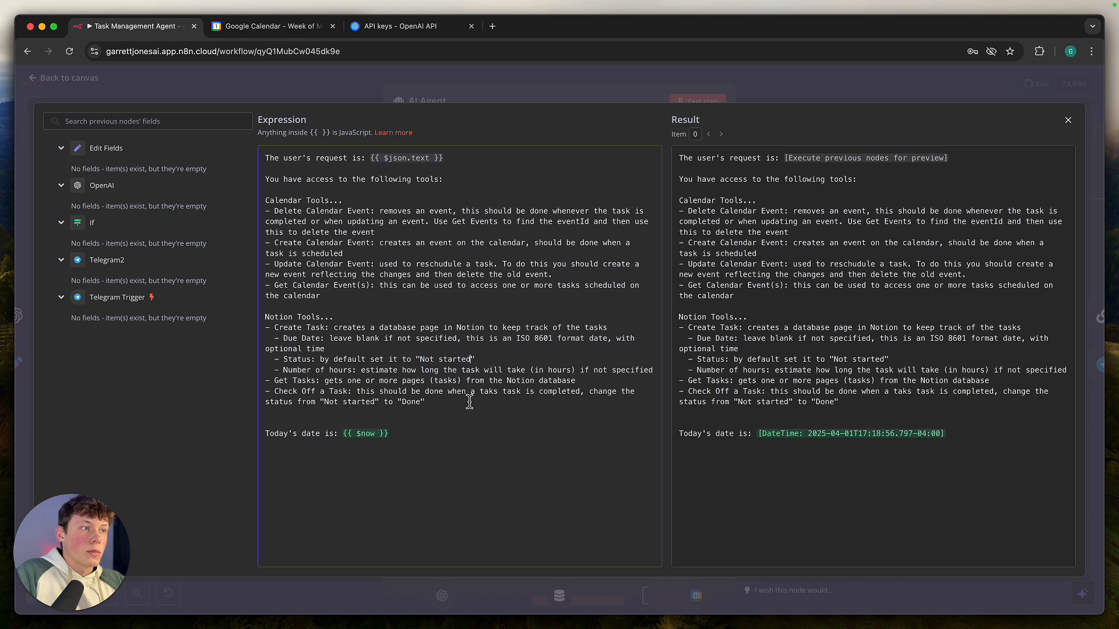
- Review the prompt's Check Off a Task status wording and compare it with the Status options of the Notion test task
drag(400, 404, 432, 404)
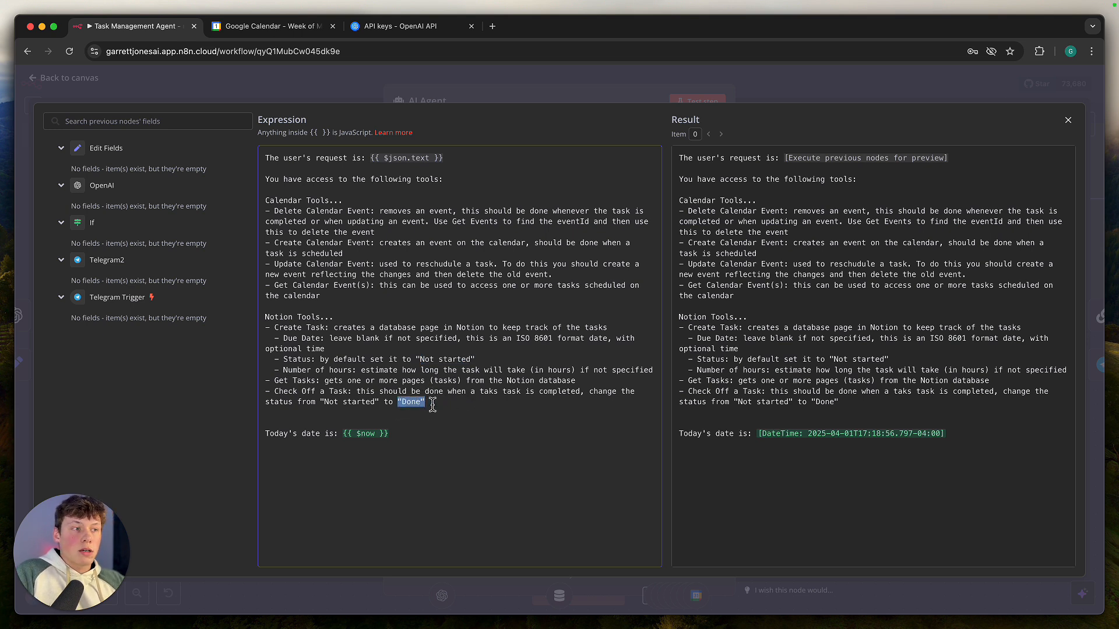
drag(433, 404, 373, 404)
click(351, 403)
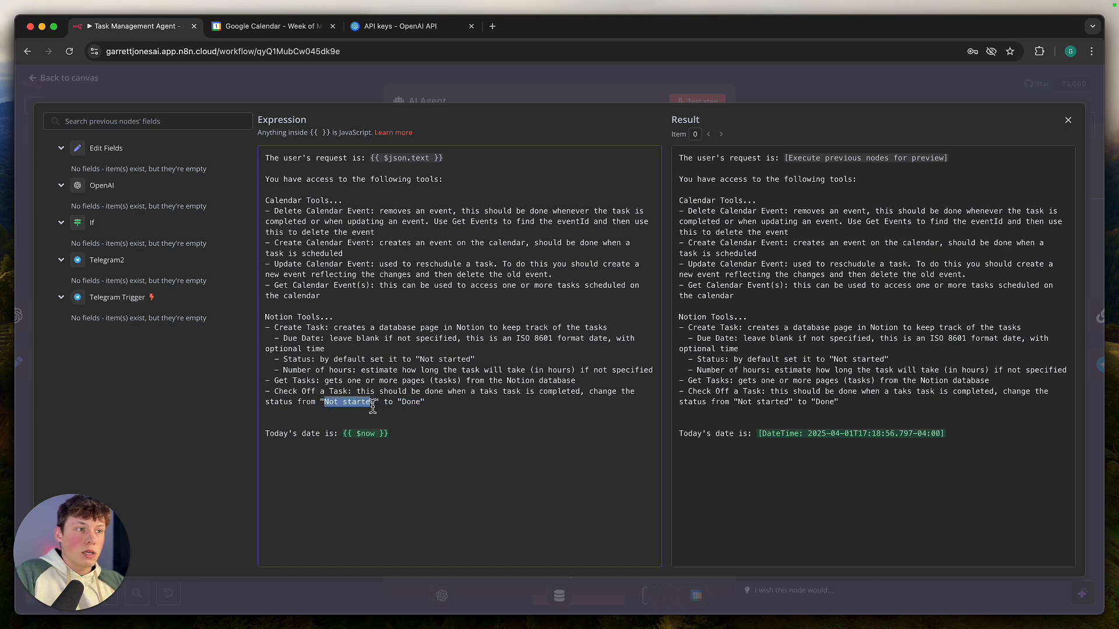
double_click(411, 403)
key(super+Tab)
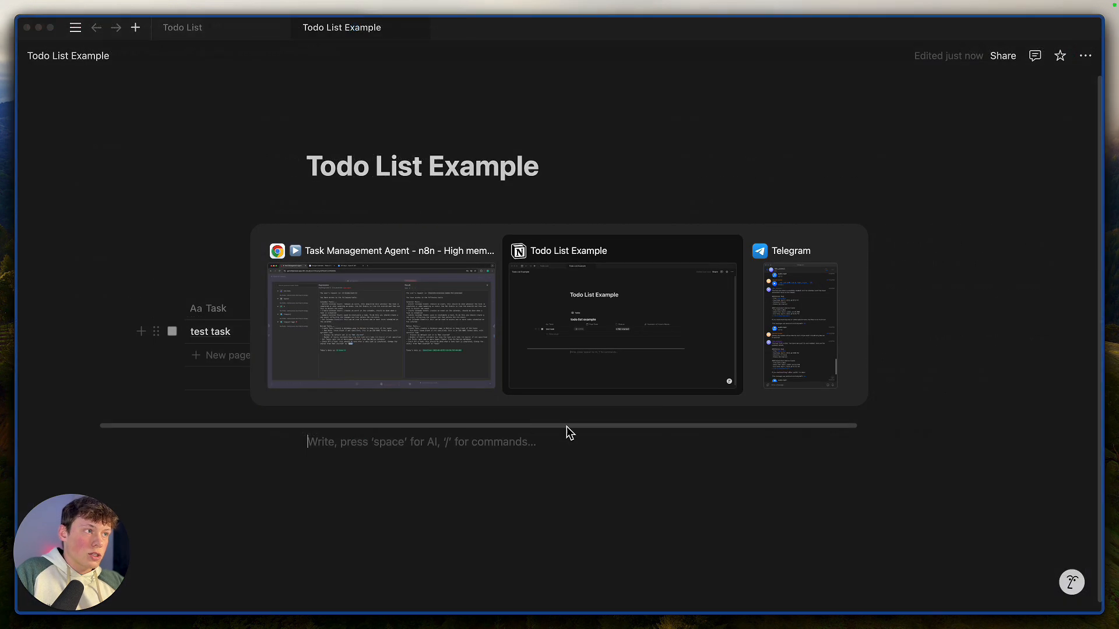
click(592, 331)
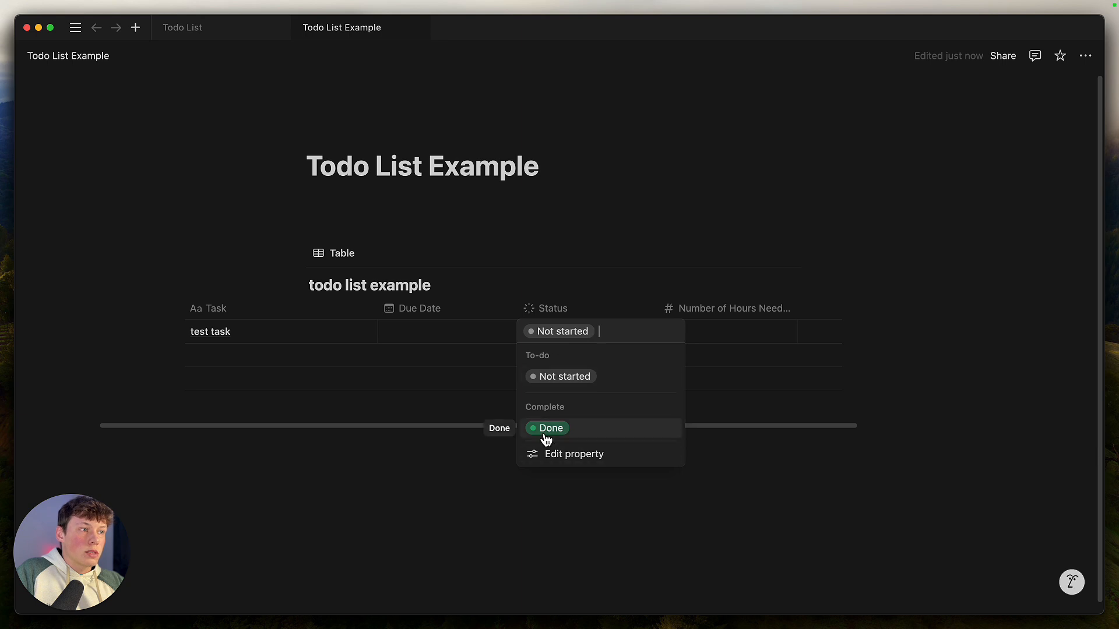
key(super+Tab)
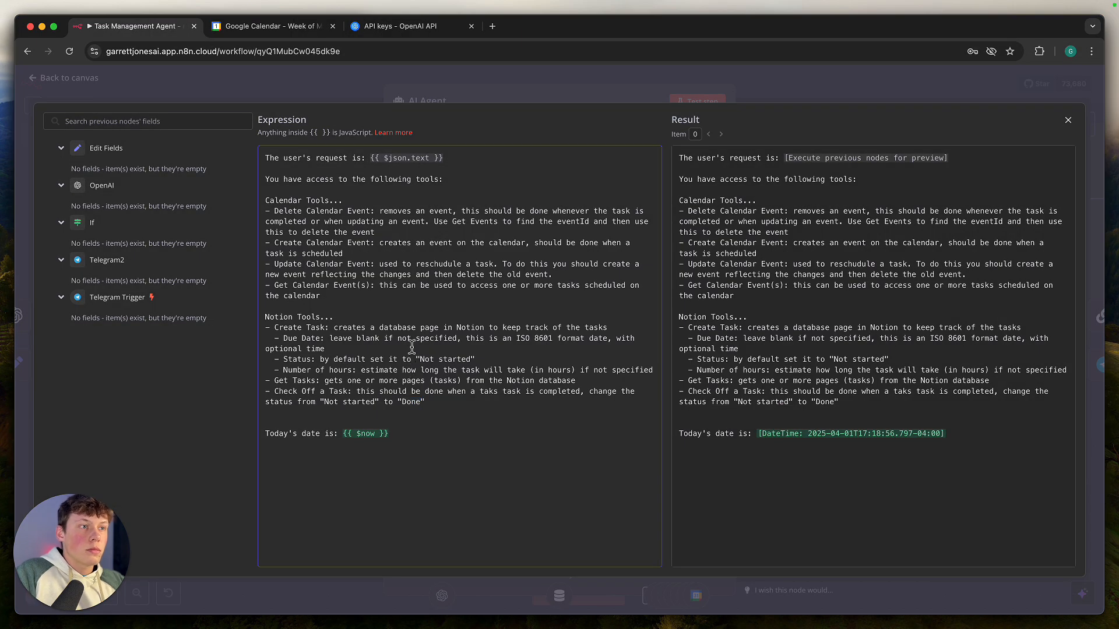
- Review the Due Date format instruction under Create Task in the AI Agent's prompt
drag(466, 342, 609, 344)
click(558, 340)
click(549, 344)
drag(516, 342, 601, 344)
click(601, 344)
click(234, 400)
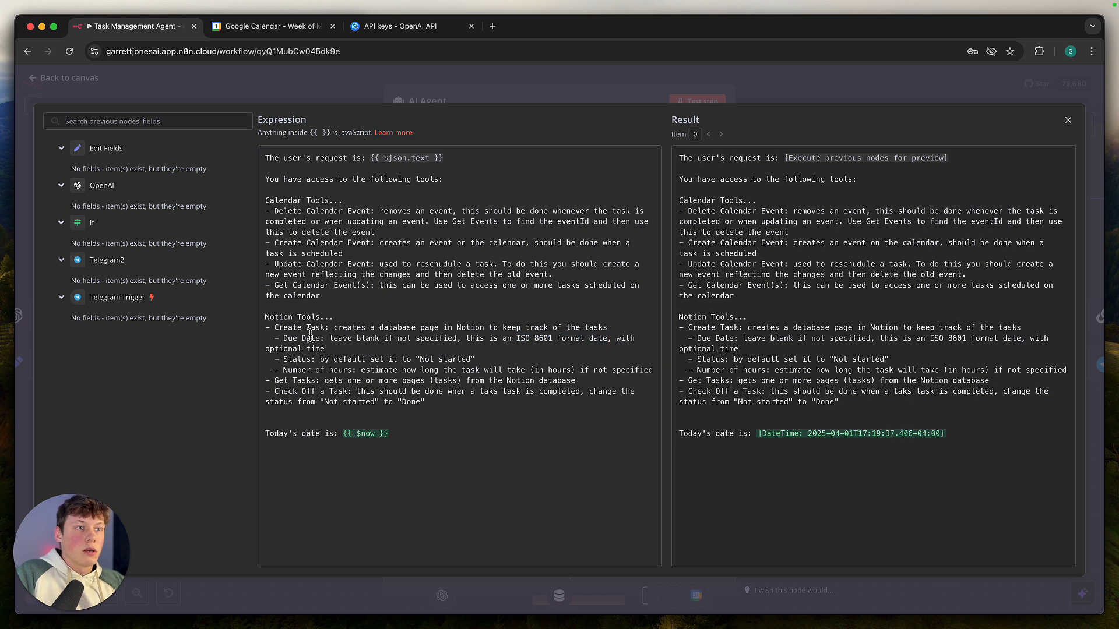
- Close the AI Agent node, reopen Create Task and read the help text of its Due Date property's Date field
click(417, 83)
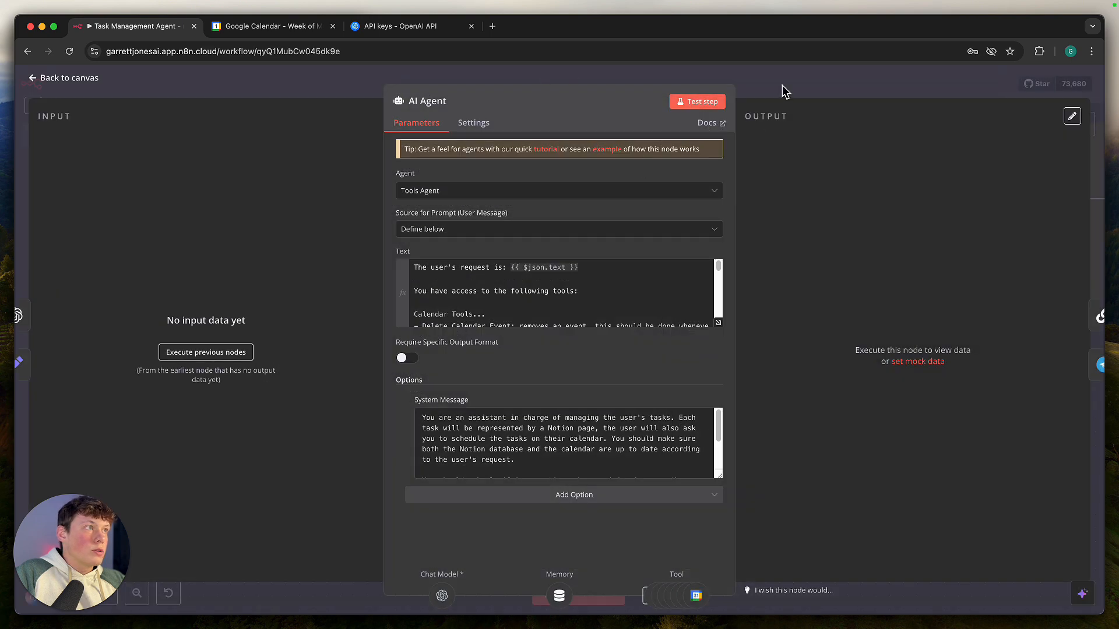
click(785, 92)
double_click(635, 385)
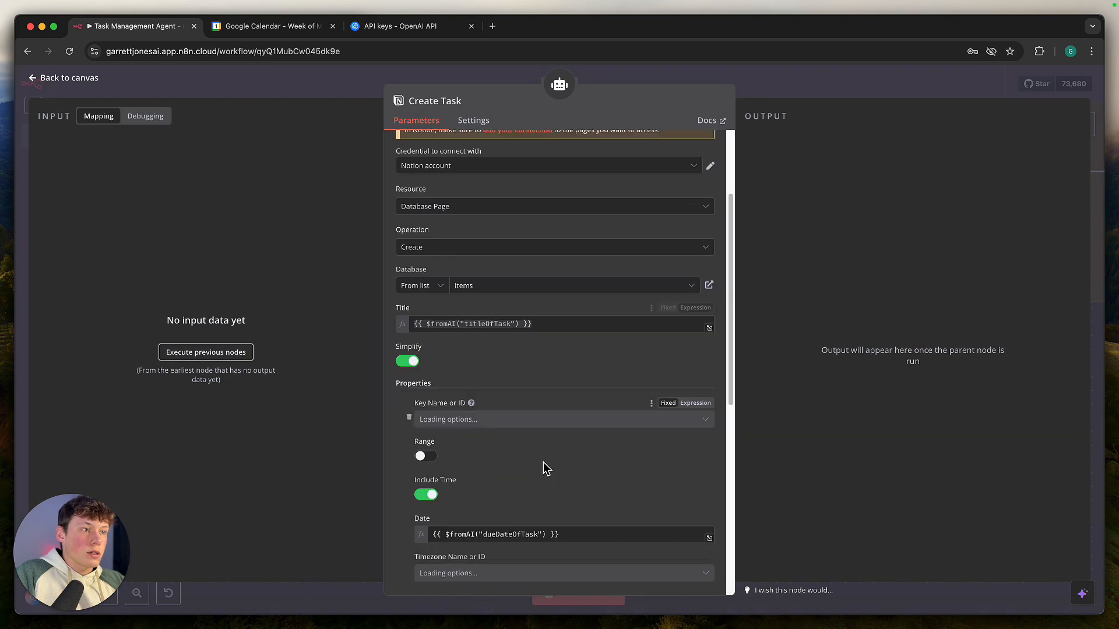
scroll(544, 464, down, 5)
mouse_move(437, 346)
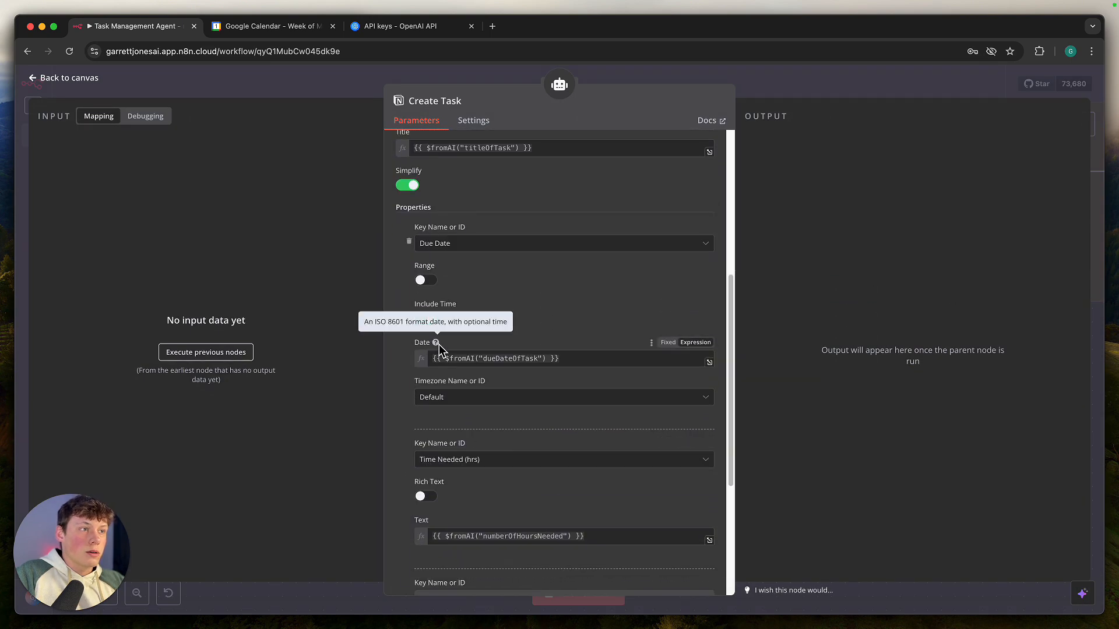
drag(388, 322, 453, 326)
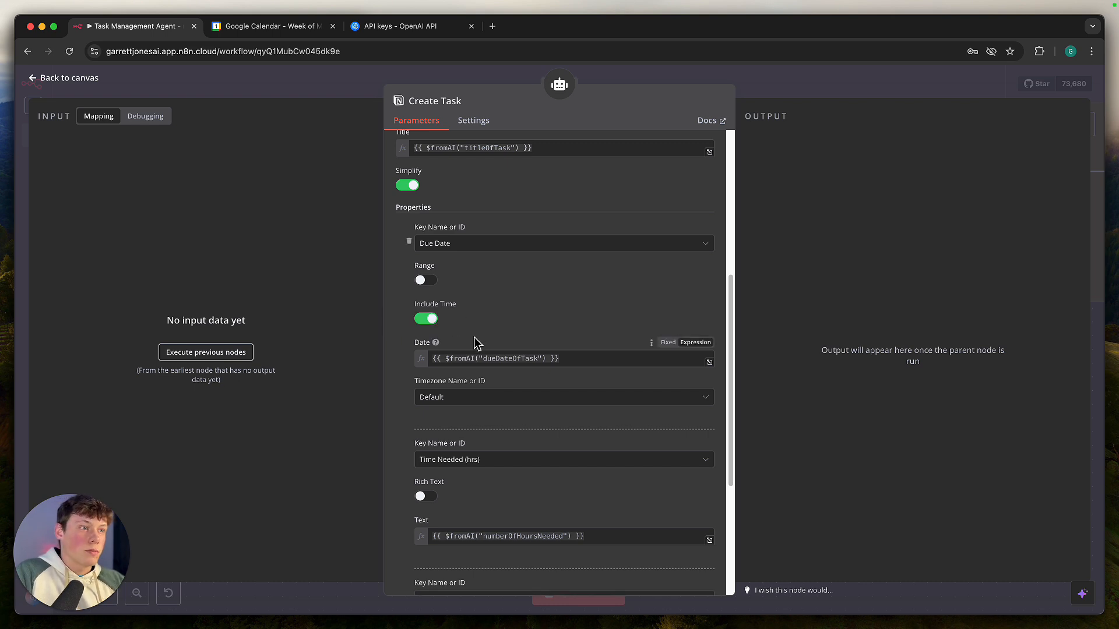
scroll(589, 332, down, 5)
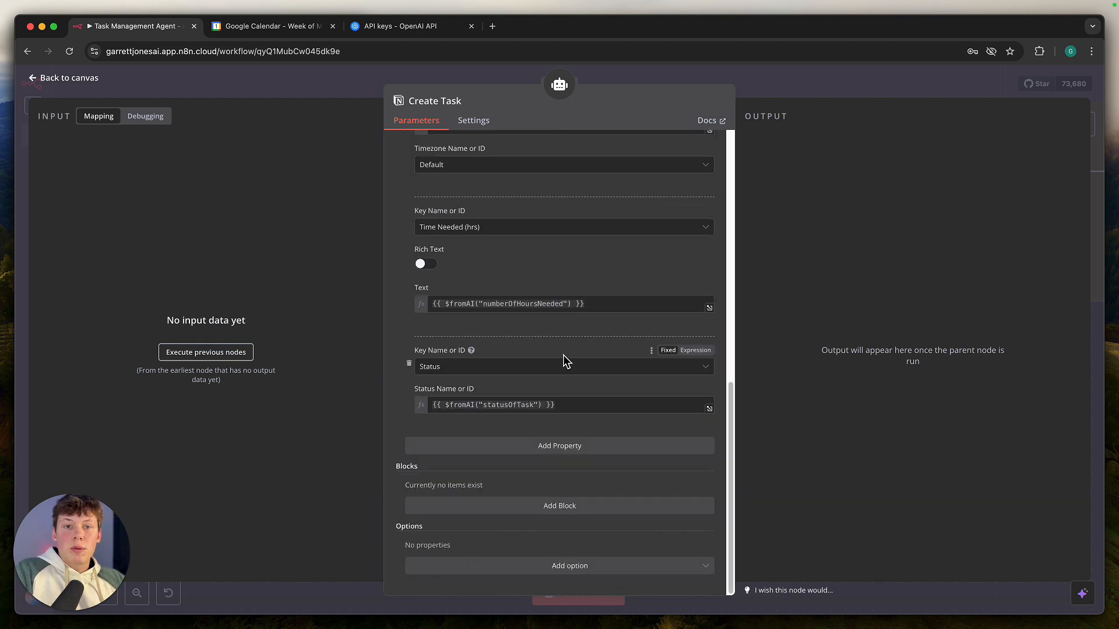
- Switch to Notion, dismiss the test task's Status options, examine the table's columns and return to n8n
key(super+Tab)
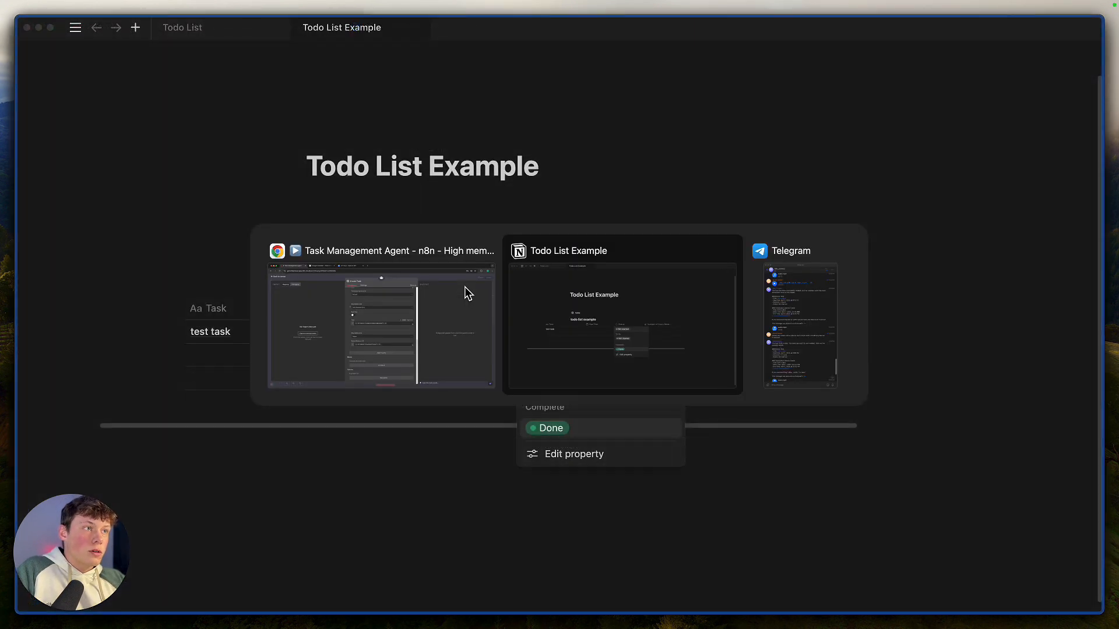
key(Escape)
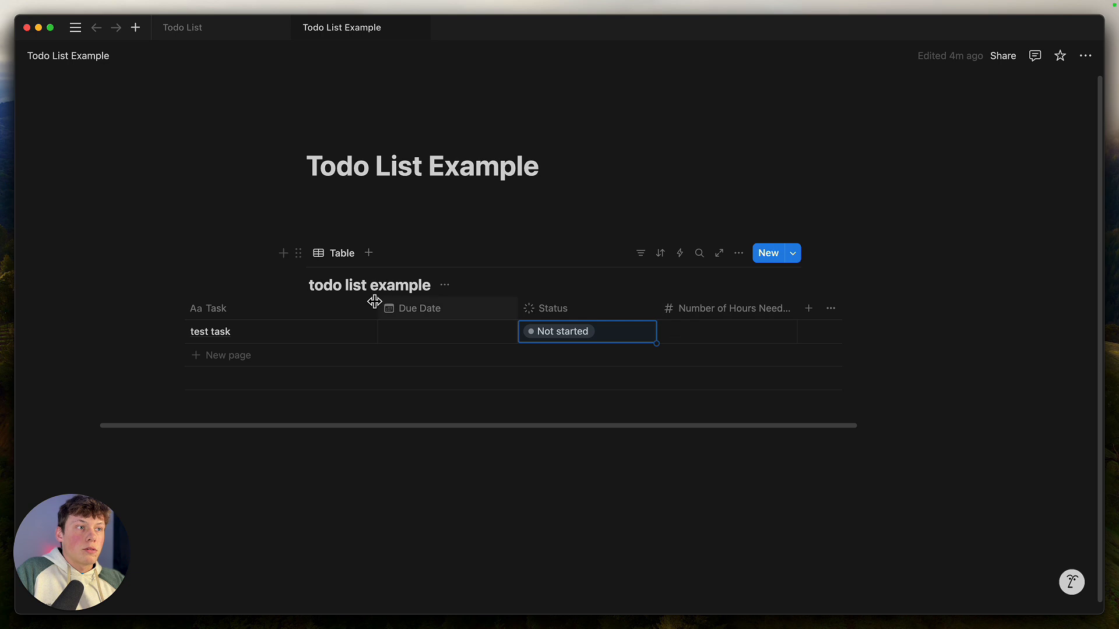
key(super+Tab)
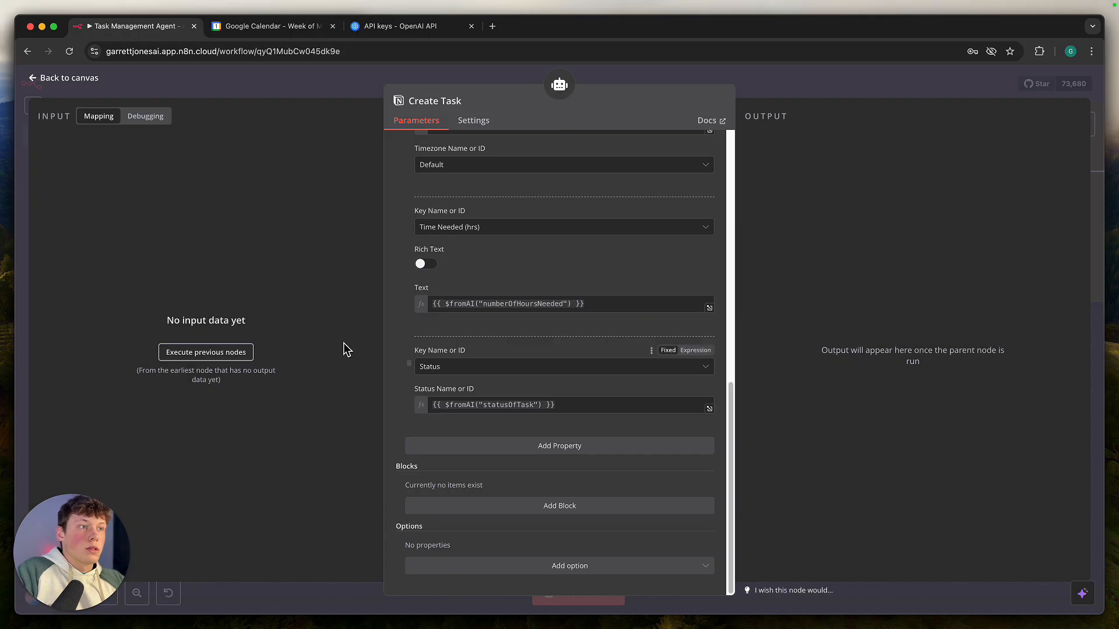
- Close the Create Task node and review the Check Off Items node's description, credential, operation, database page ID and status expressions
click(812, 86)
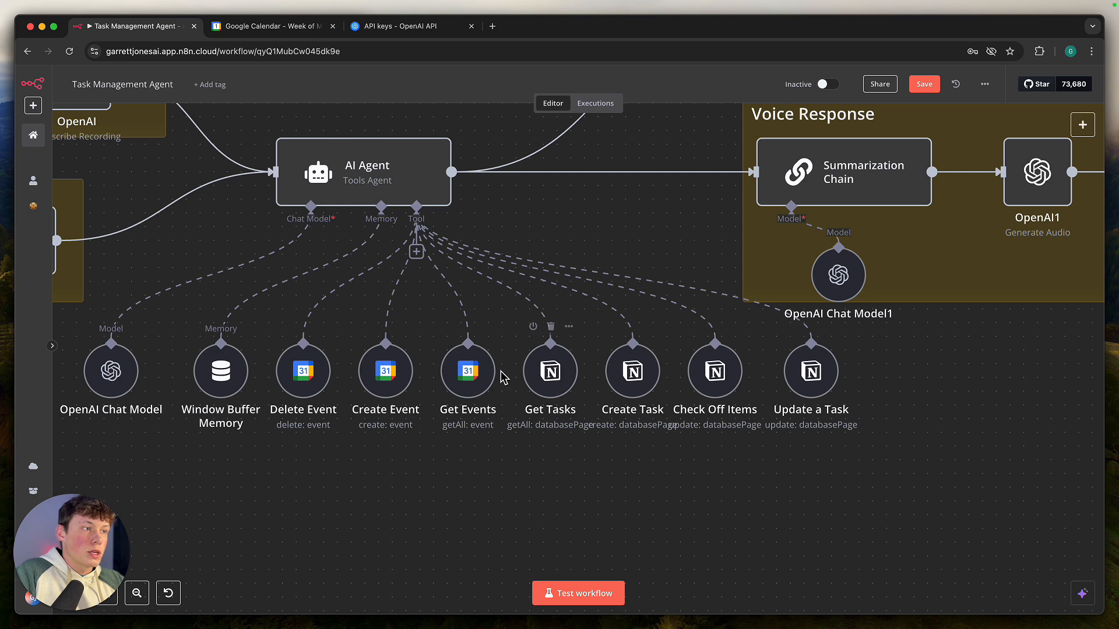
double_click(716, 372)
scroll(643, 405, down, 1)
scroll(642, 407, up, 1)
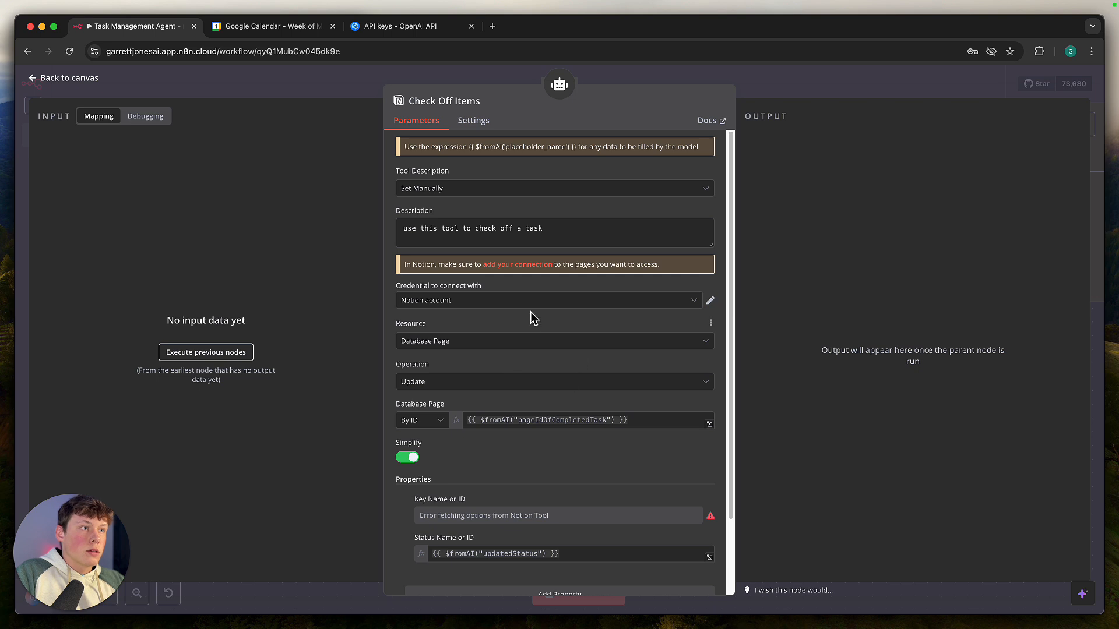
scroll(538, 358, down, 1)
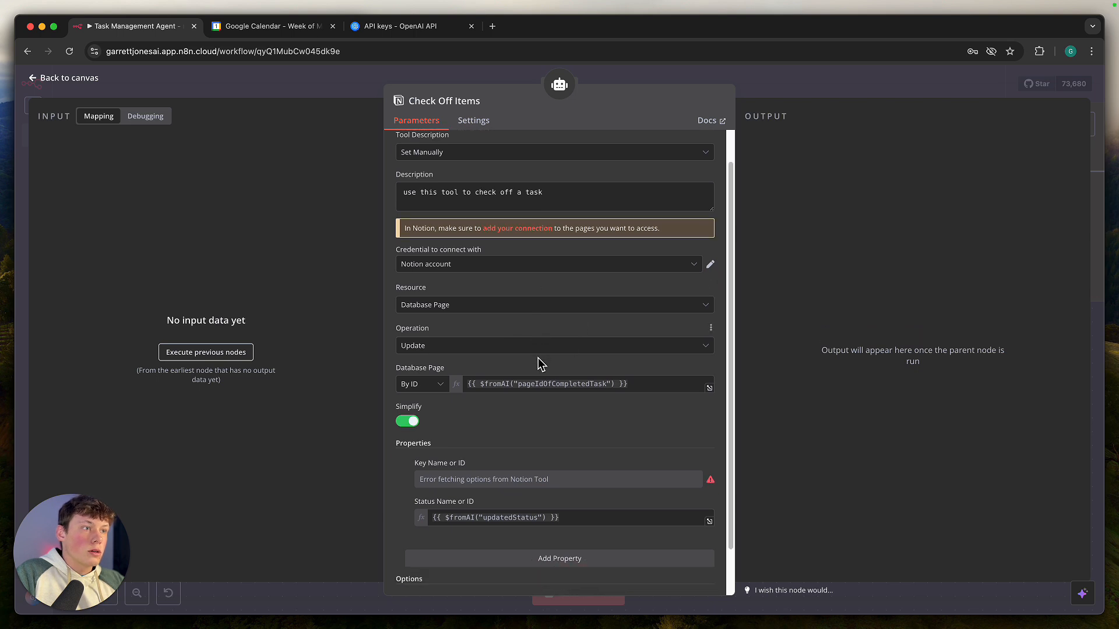
scroll(538, 358, down, 2)
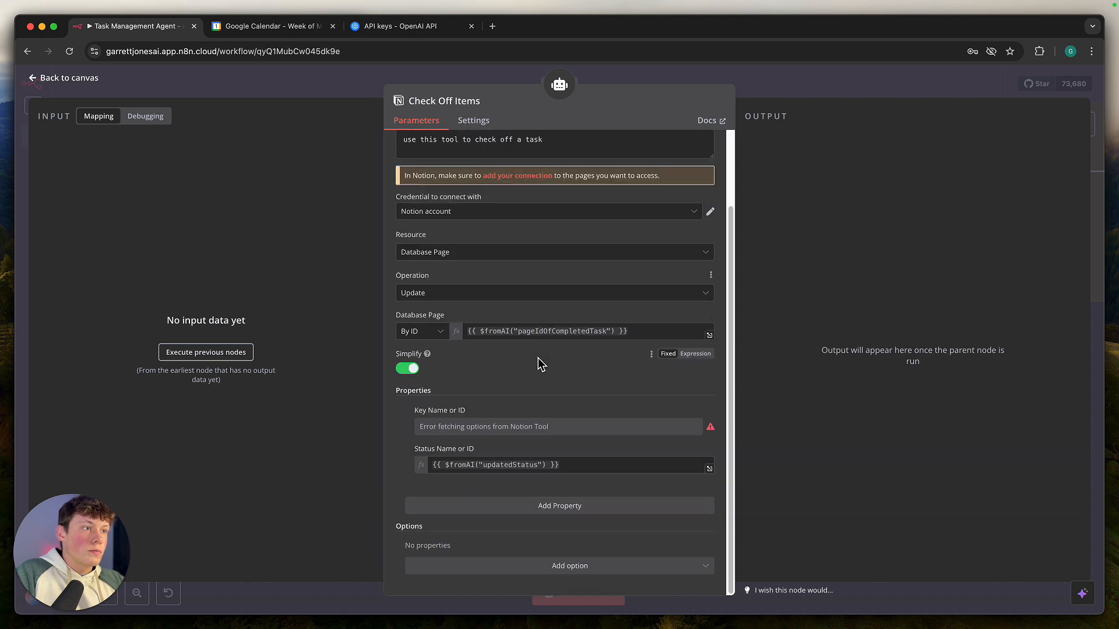
- Examine the Database Page ID expression in Check Off Items and close the node
triple_click(521, 331)
click(511, 317)
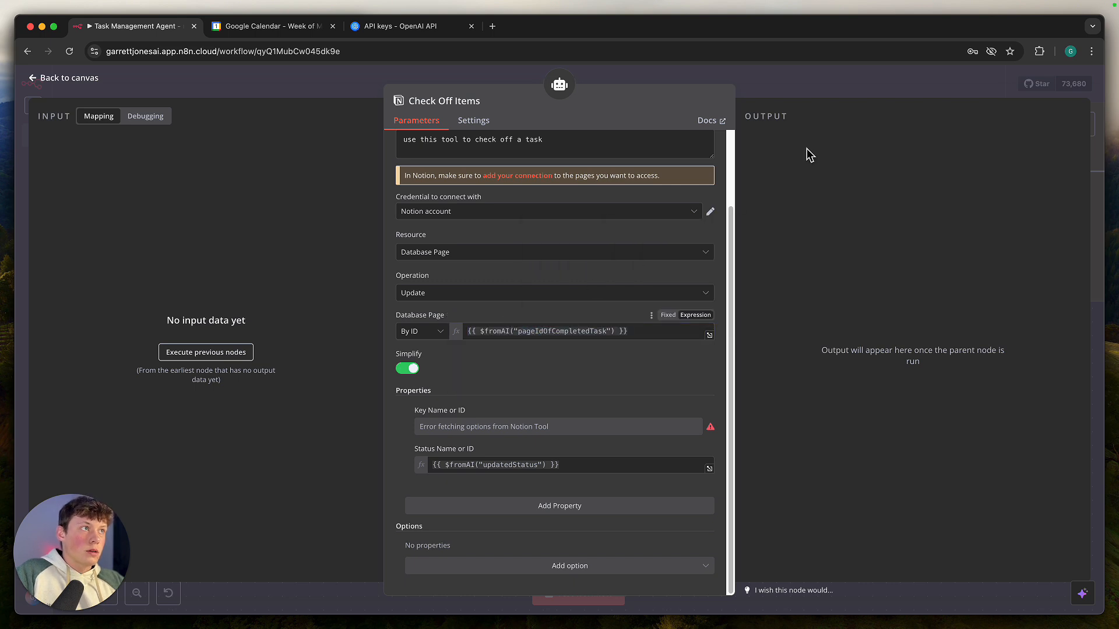
click(821, 94)
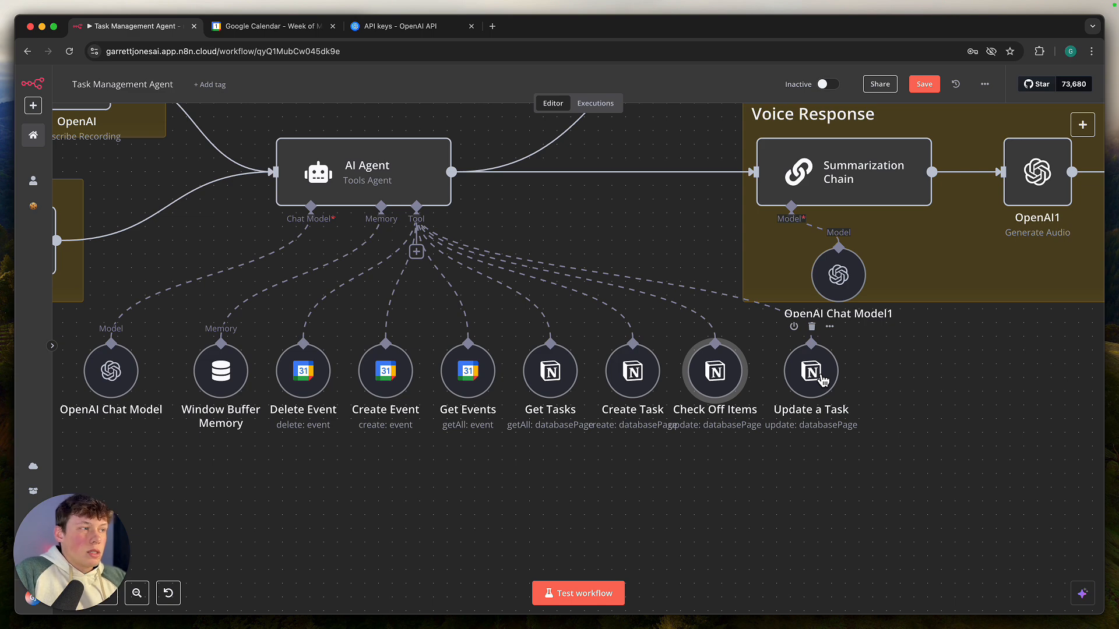
- Reopen Check Off Items and copy its Database Page expression {{ $fromAI("pageIdOfCompletedTask") }} into a new floating note
double_click(727, 380)
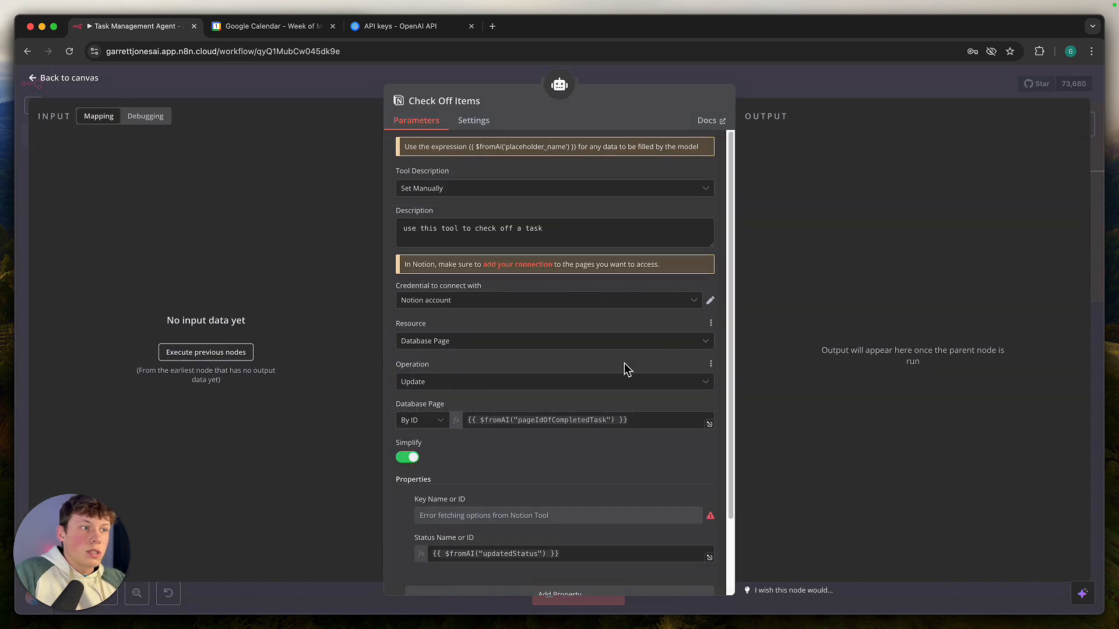
triple_click(567, 420)
key(cmd+c)
key(alt+space)
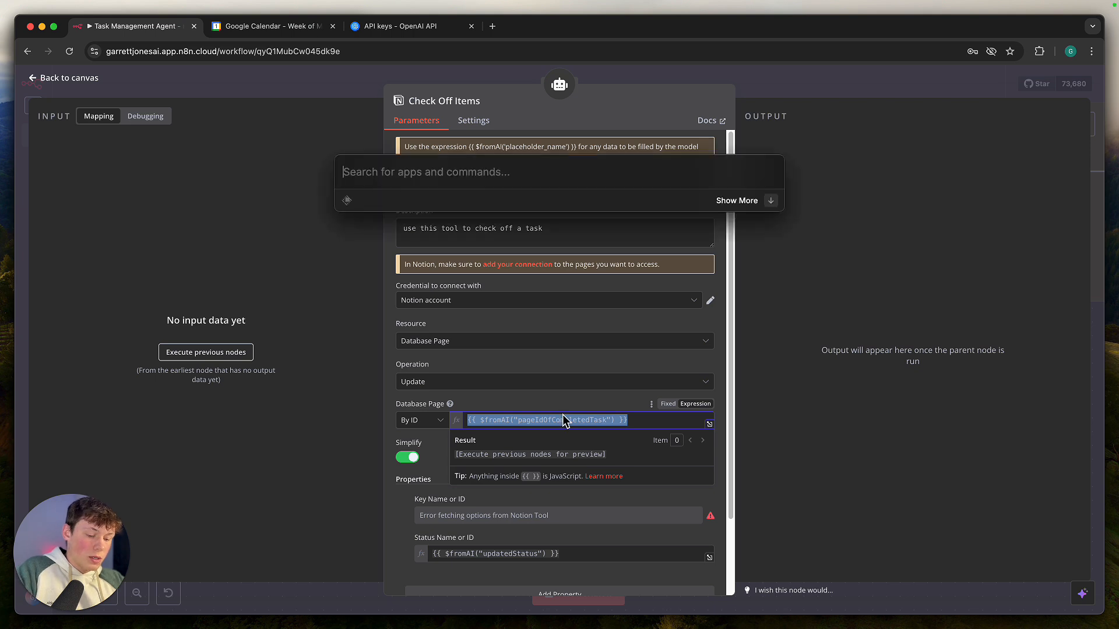
text(note)
key(Return)
key(cmd+v)
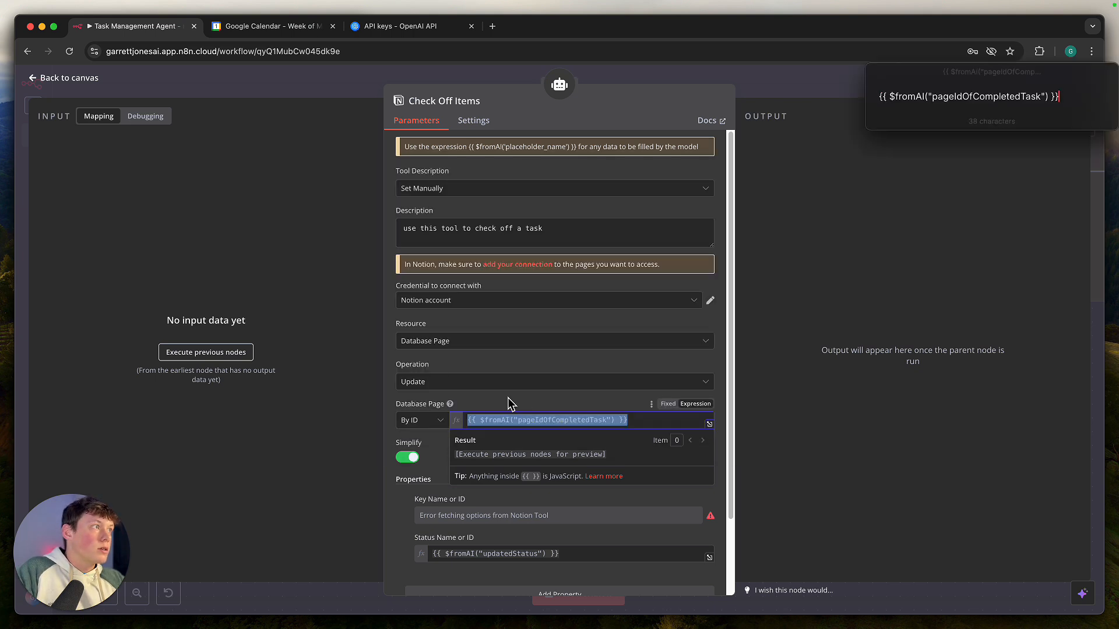
- Change the Database Page selection mode to By URL in Check Off Items
click(443, 424)
click(474, 401)
click(442, 421)
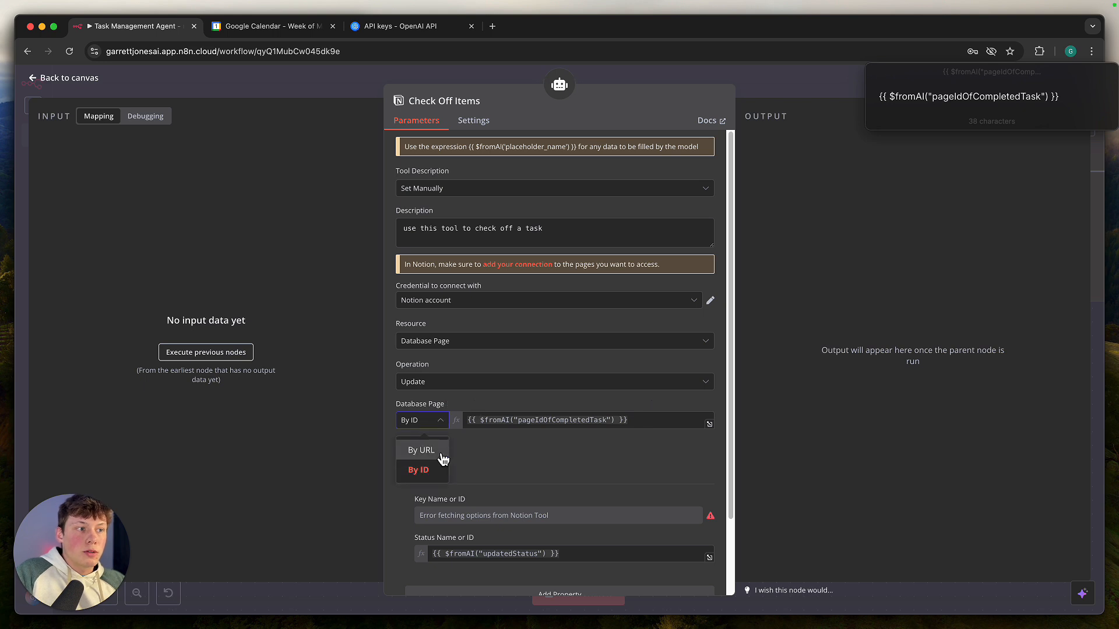
click(442, 456)
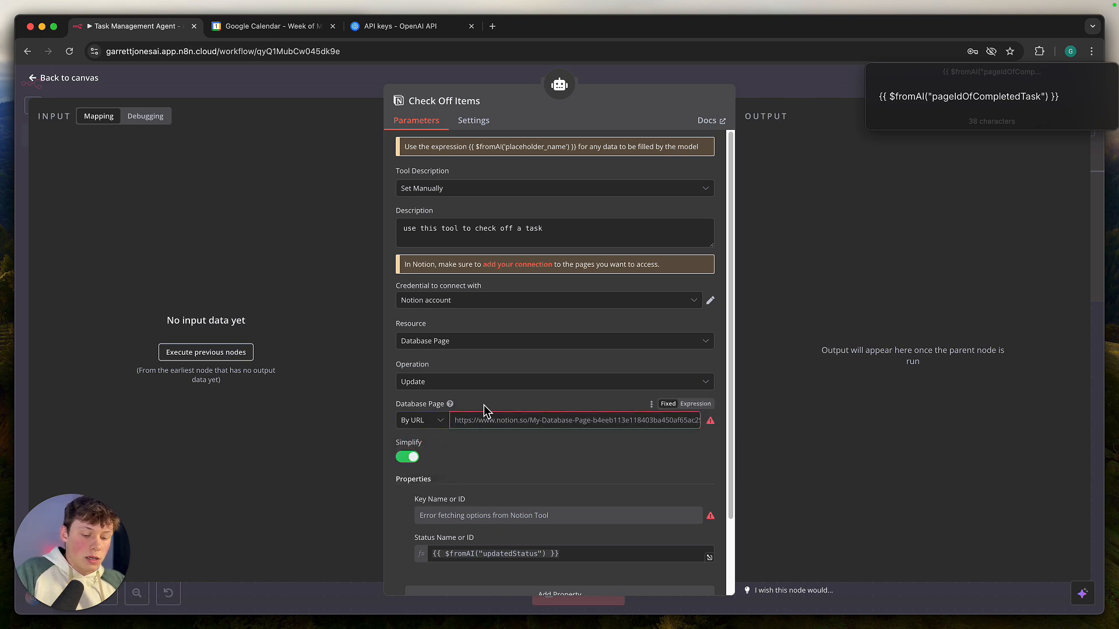
- Switch to Notion, open the test task page in the Todo List and copy its share link, moving the floating note aside
key(super+Tab)
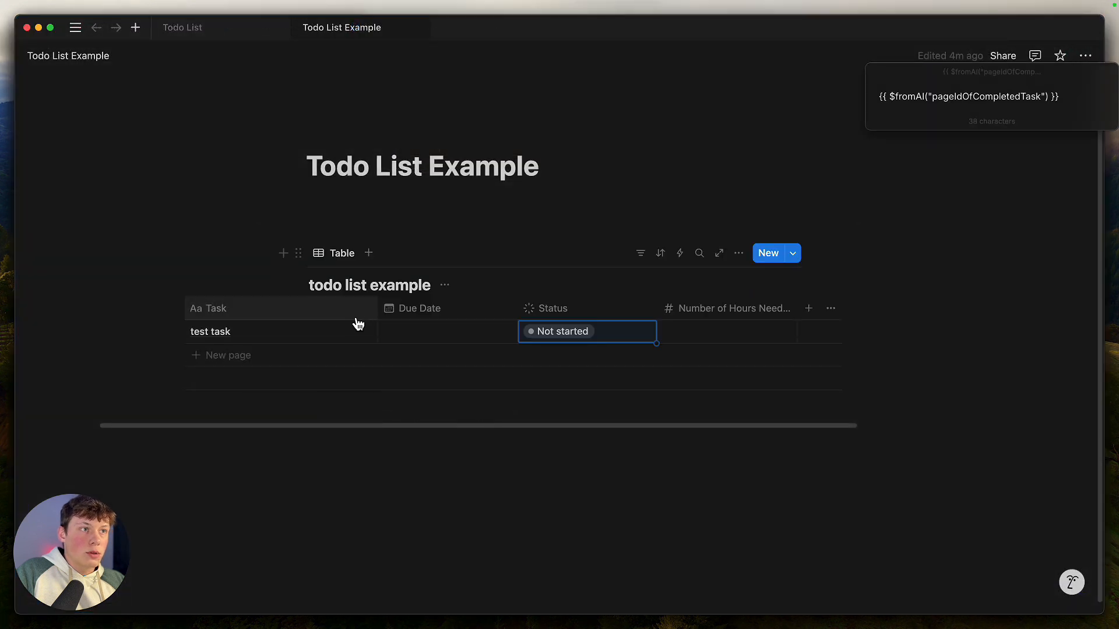
click(231, 32)
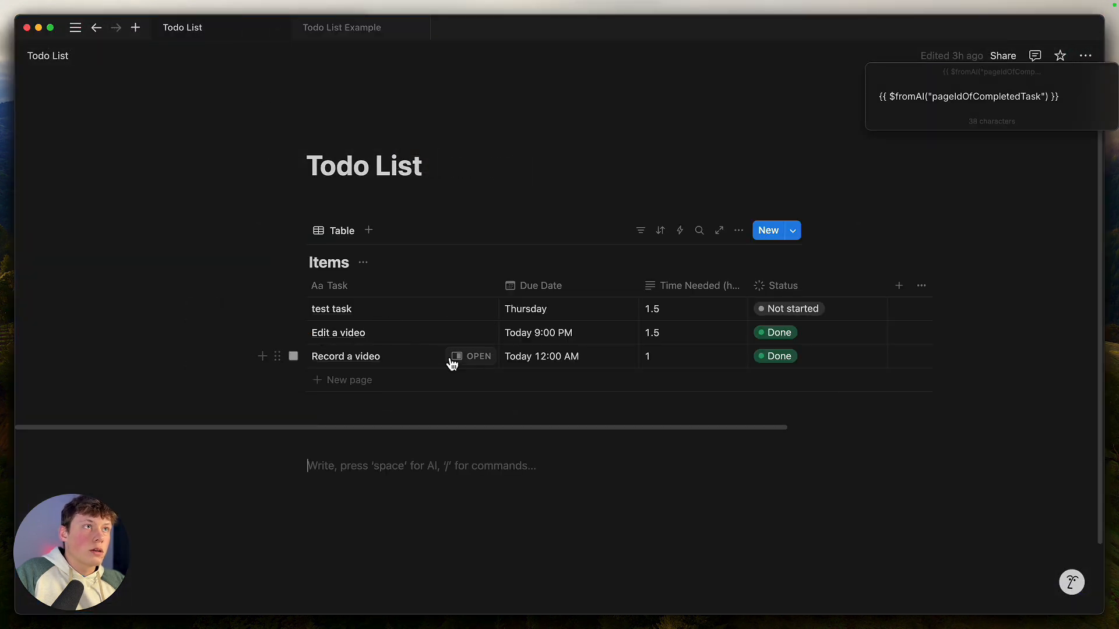
scroll(478, 376, right, 3)
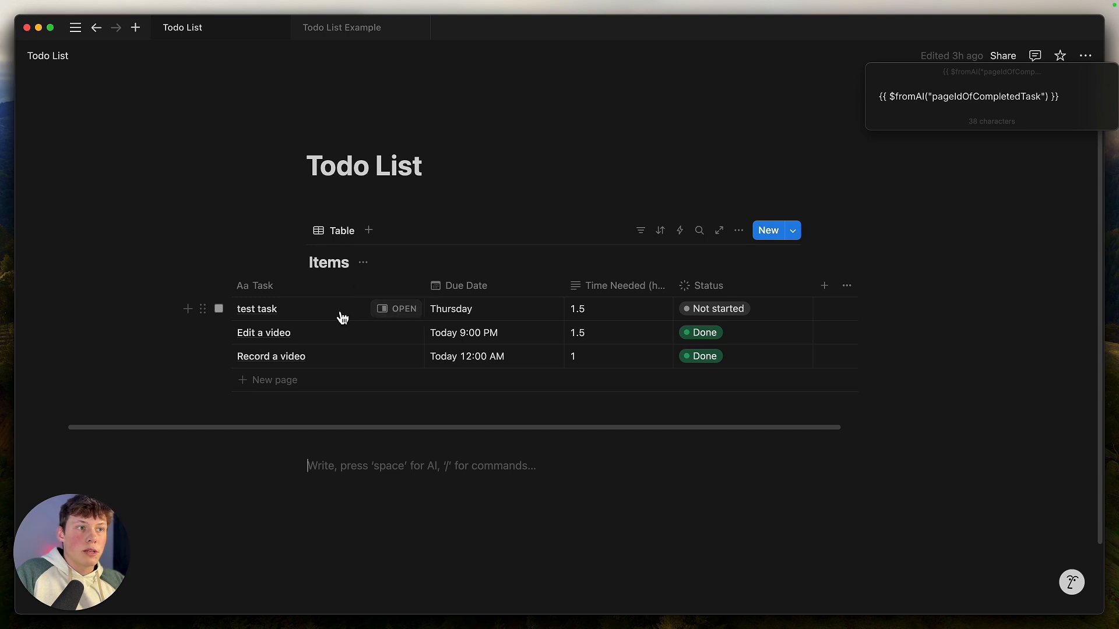
click(389, 315)
drag(900, 67, 844, 417)
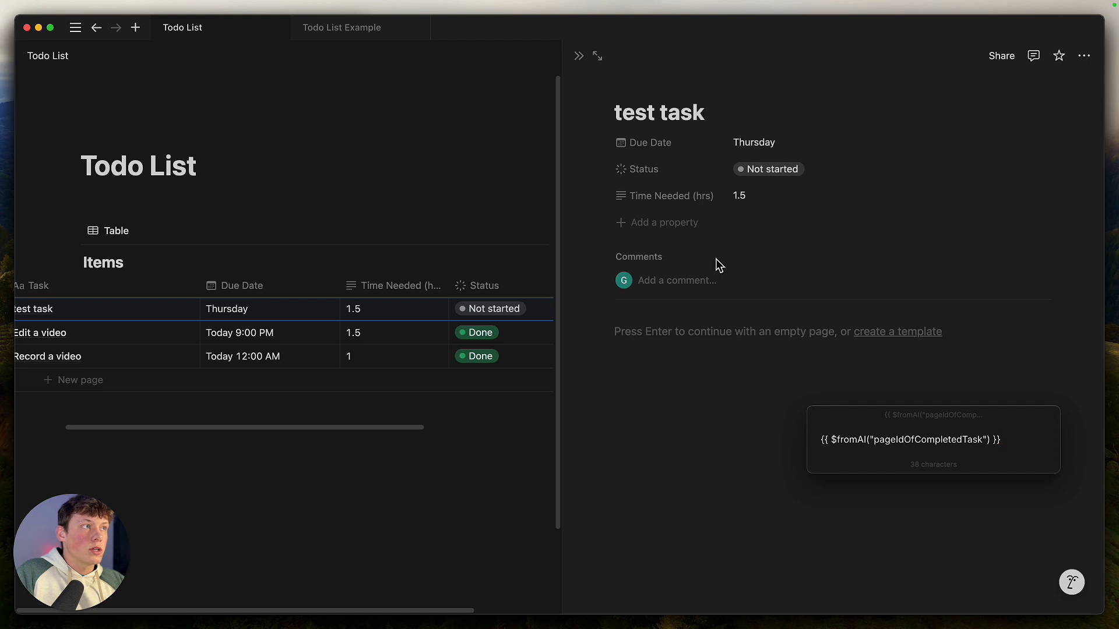
click(998, 55)
click(1058, 264)
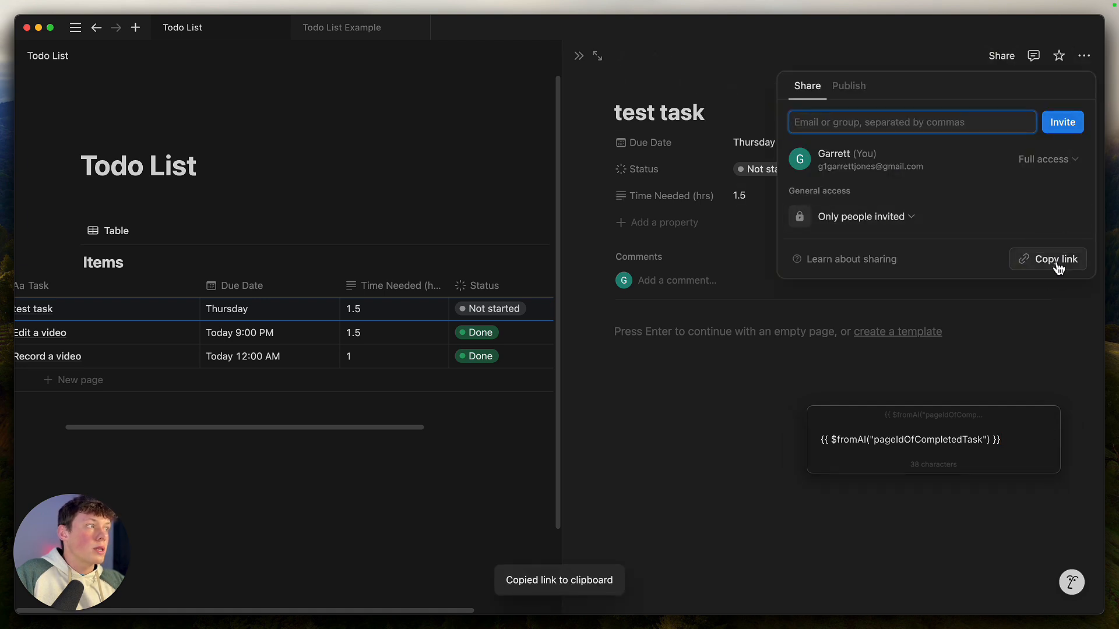
- Dismiss the sharing options and examine the test task page's title in Notion
click(659, 397)
drag(623, 115, 717, 112)
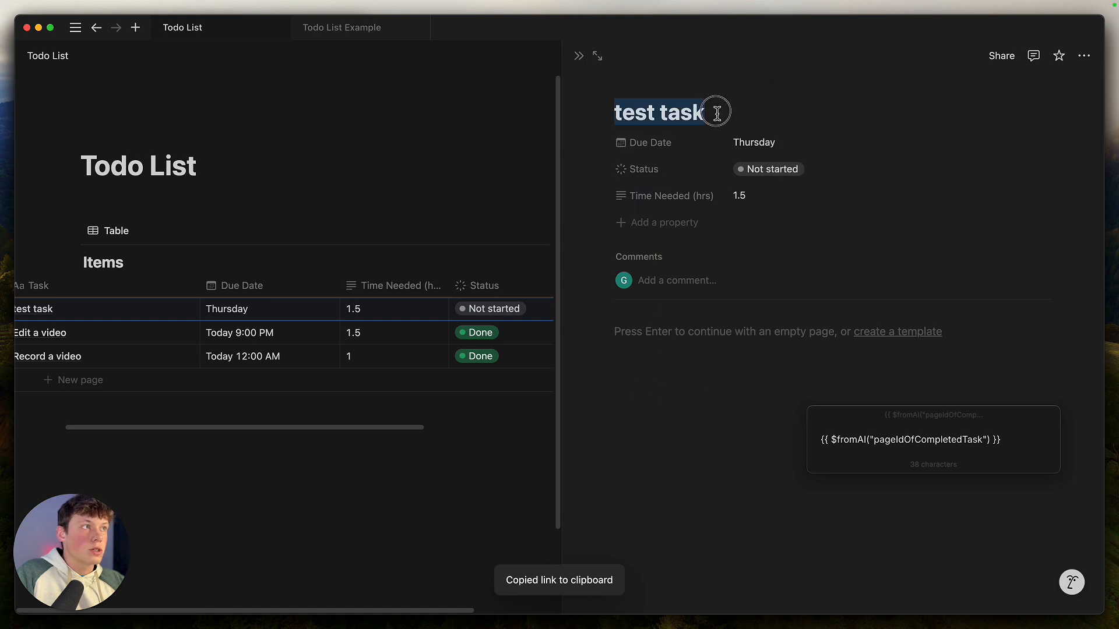
click(683, 343)
key(super+Tab)
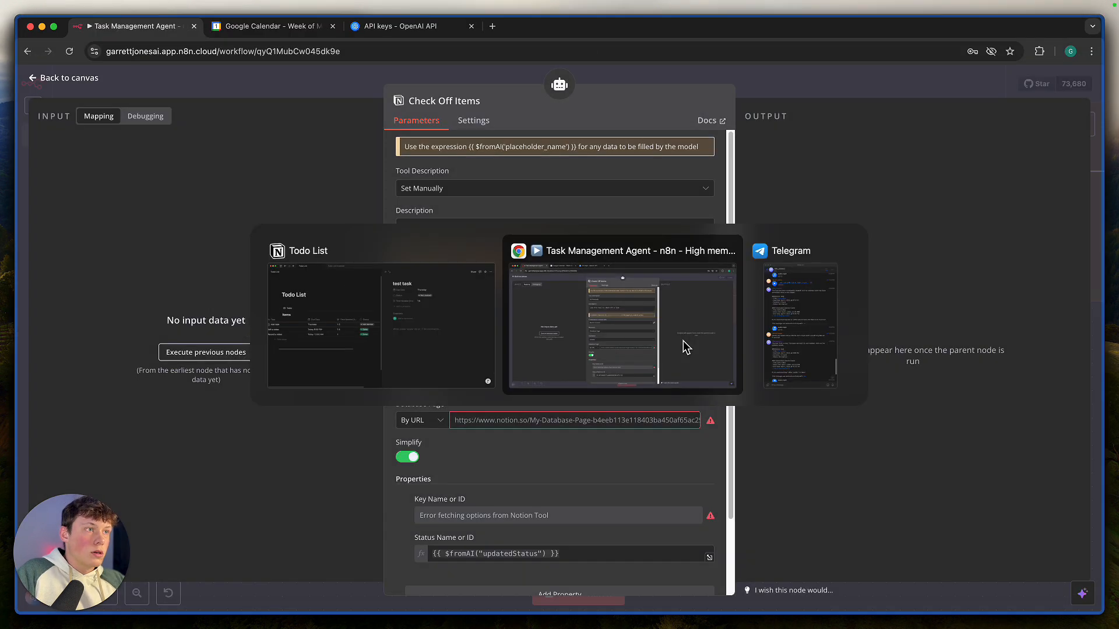
key(Escape)
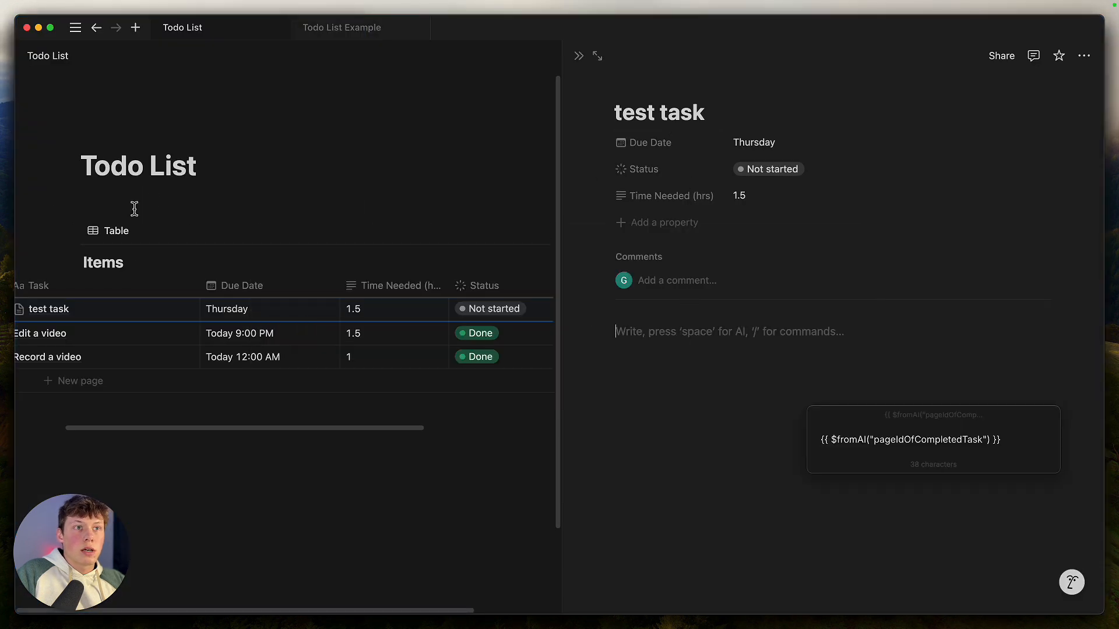
click(716, 361)
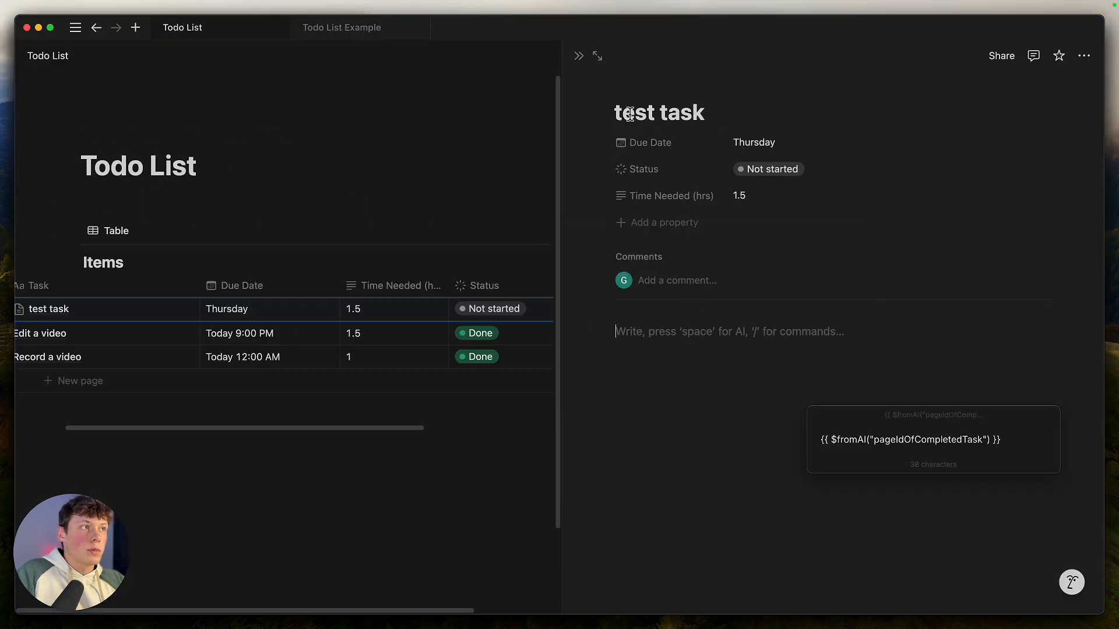
drag(612, 112, 731, 111)
click(731, 112)
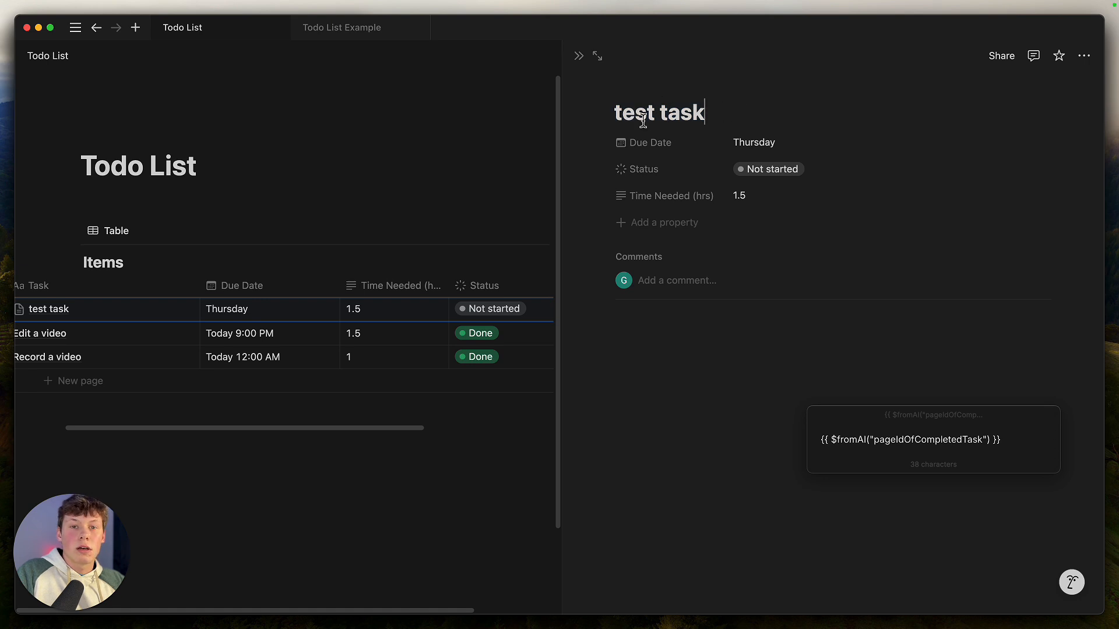
- Return to n8n and paste the copied test task link as the Database Page URL
key(super+Tab)
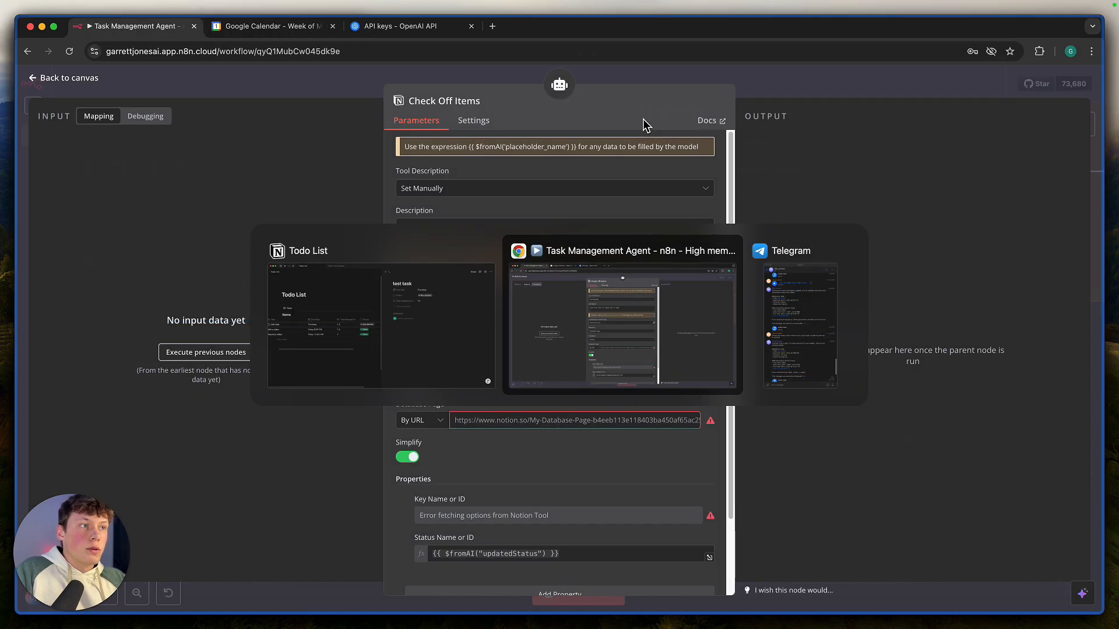
key(super+a)
key(super+v)
scroll(431, 408, down, 2)
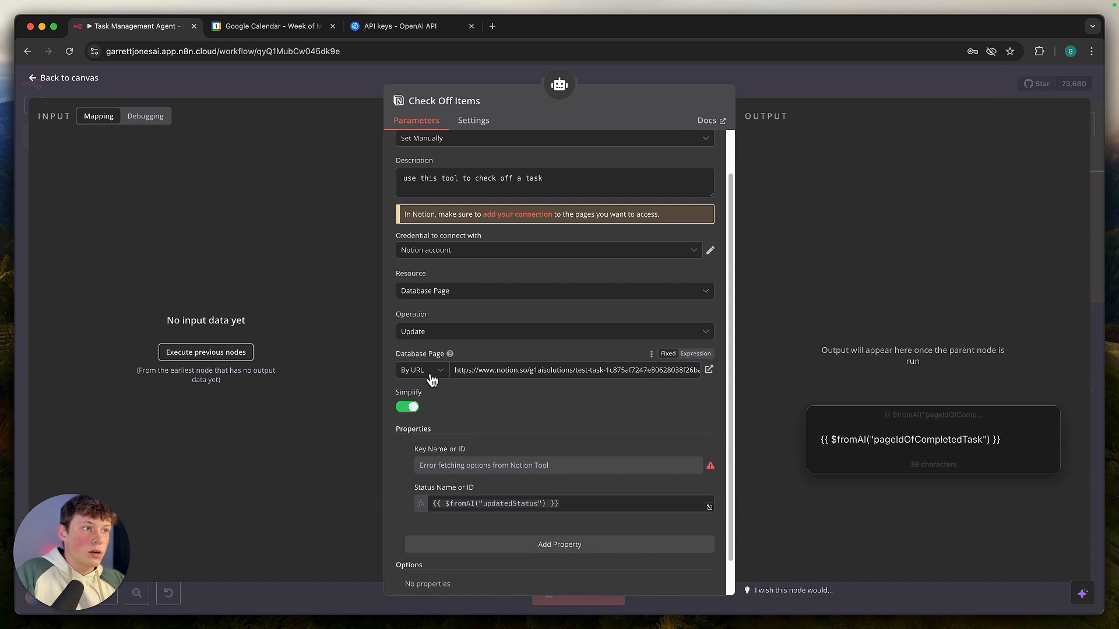
click(443, 376)
click(434, 372)
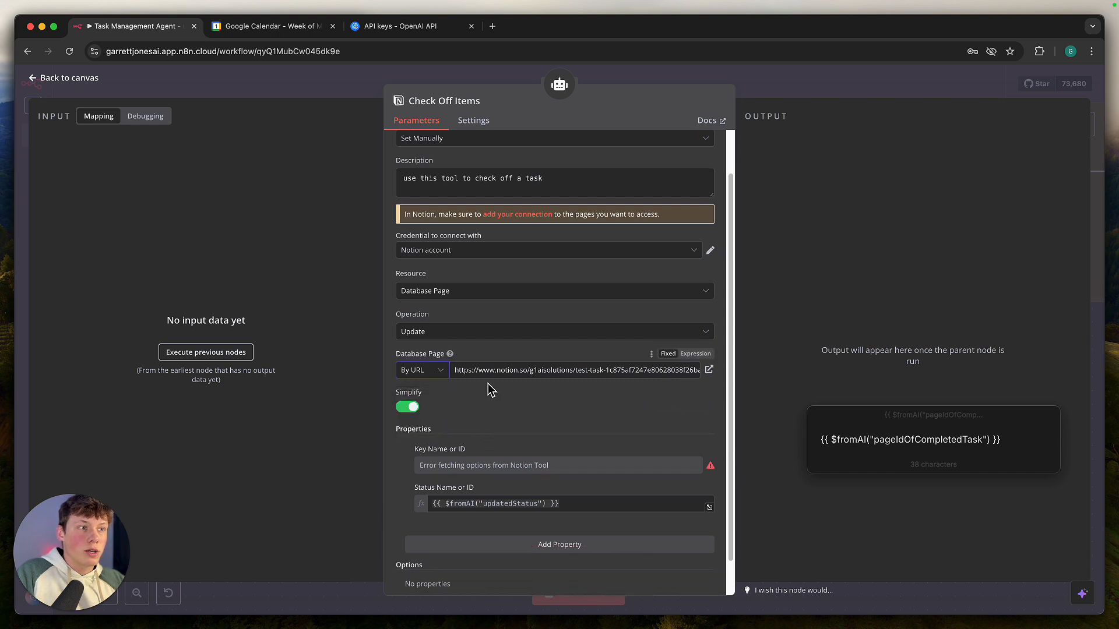
- Add a second property to Check Off Items with Status as its key and switch its status value to an expression
scroll(527, 419, down, 1)
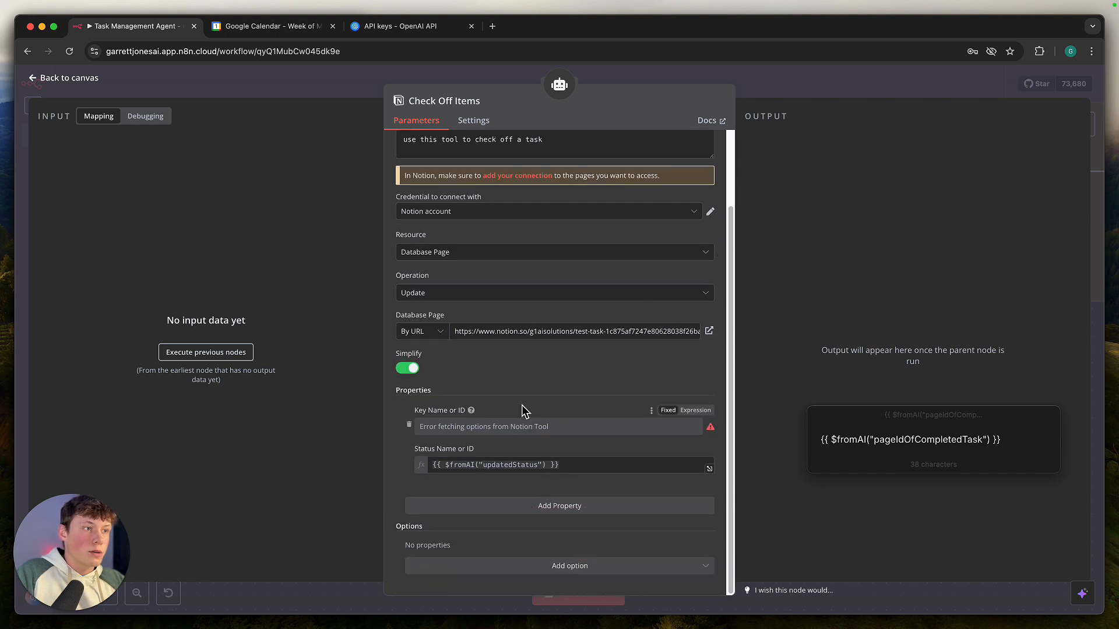
click(527, 507)
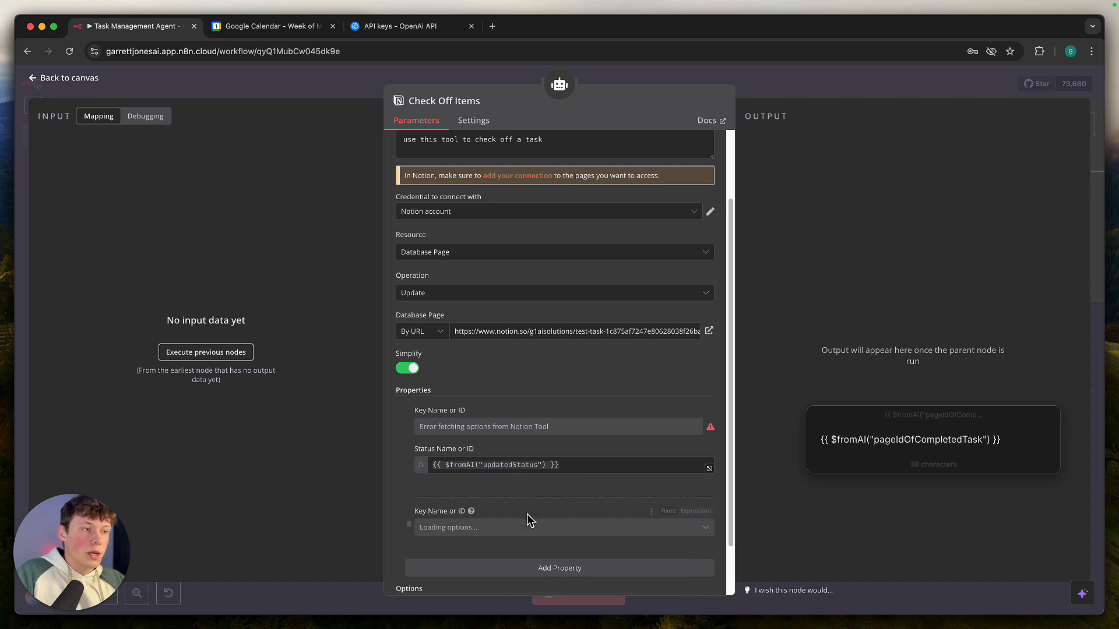
scroll(529, 519, down, 1)
scroll(518, 495, down, 1)
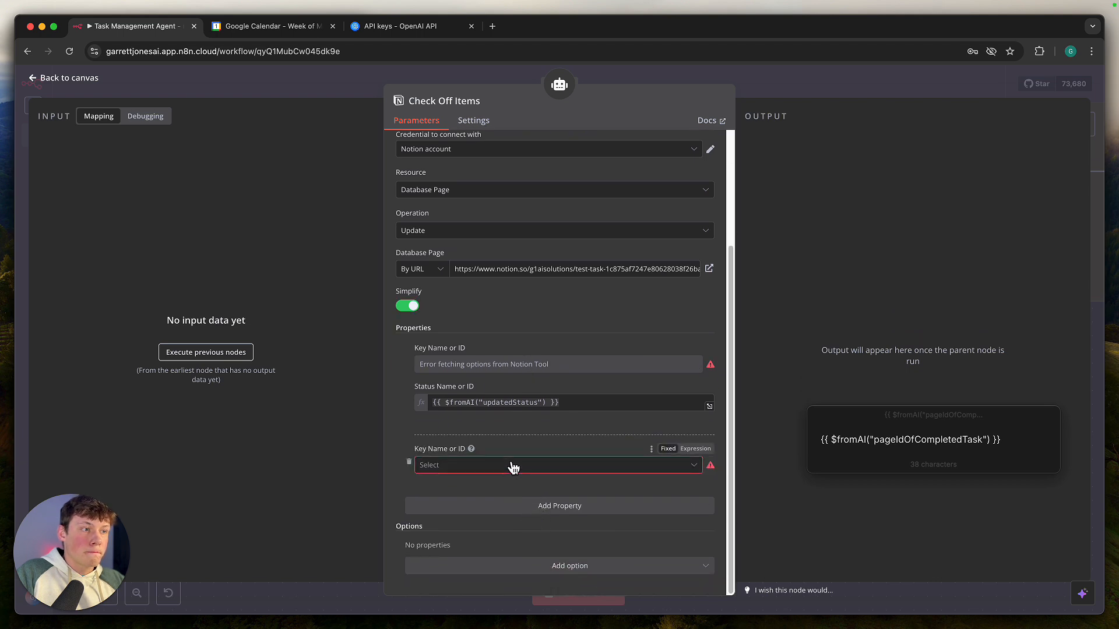
click(513, 471)
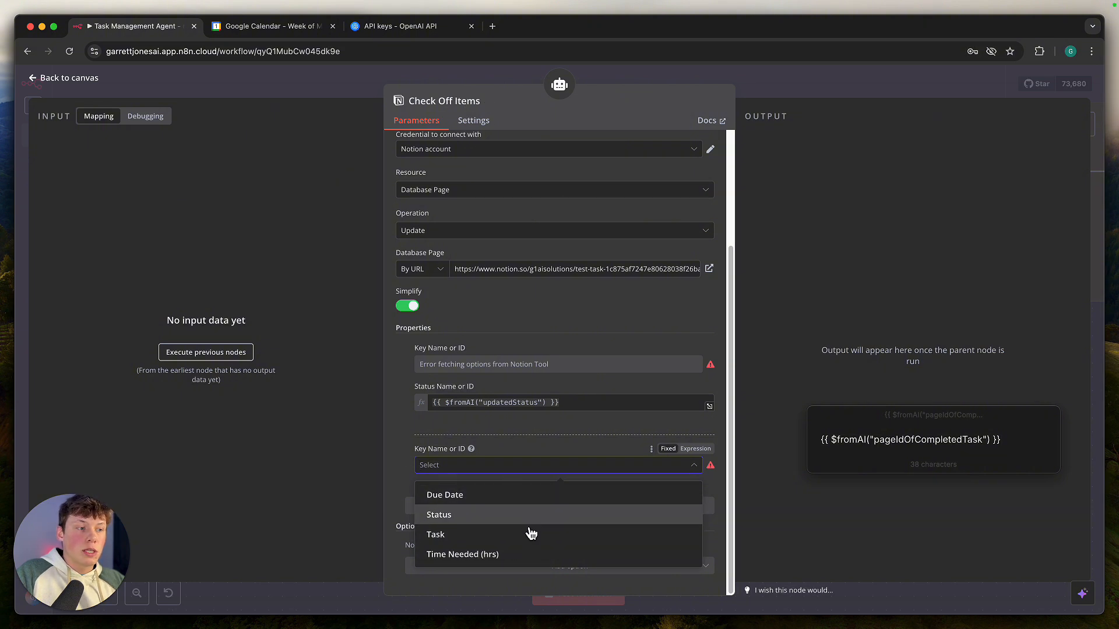
click(530, 520)
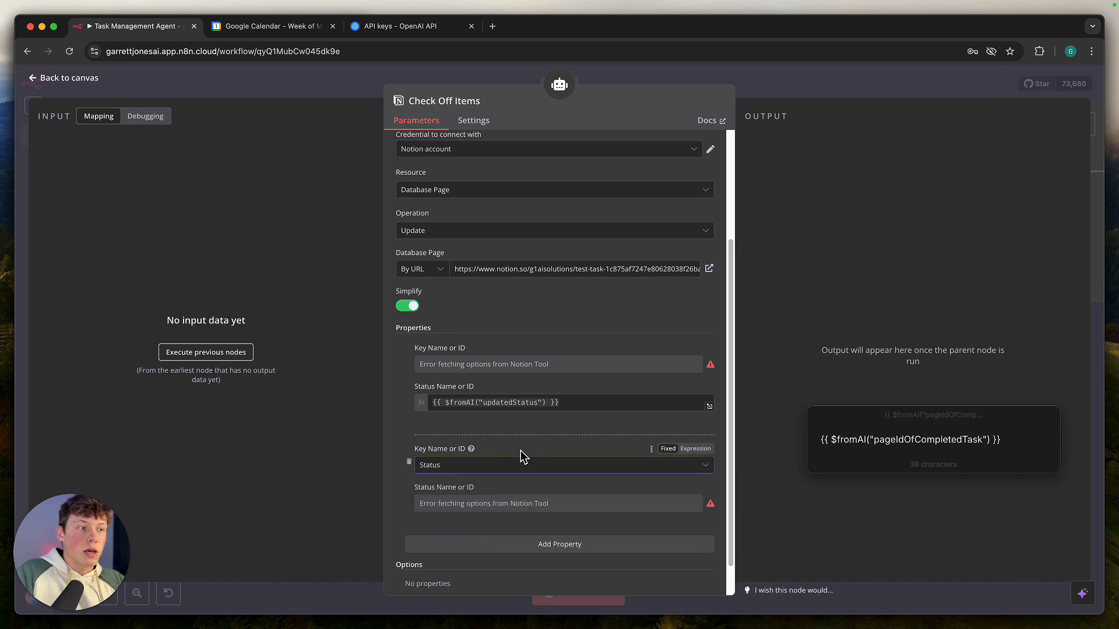
click(515, 471)
click(526, 512)
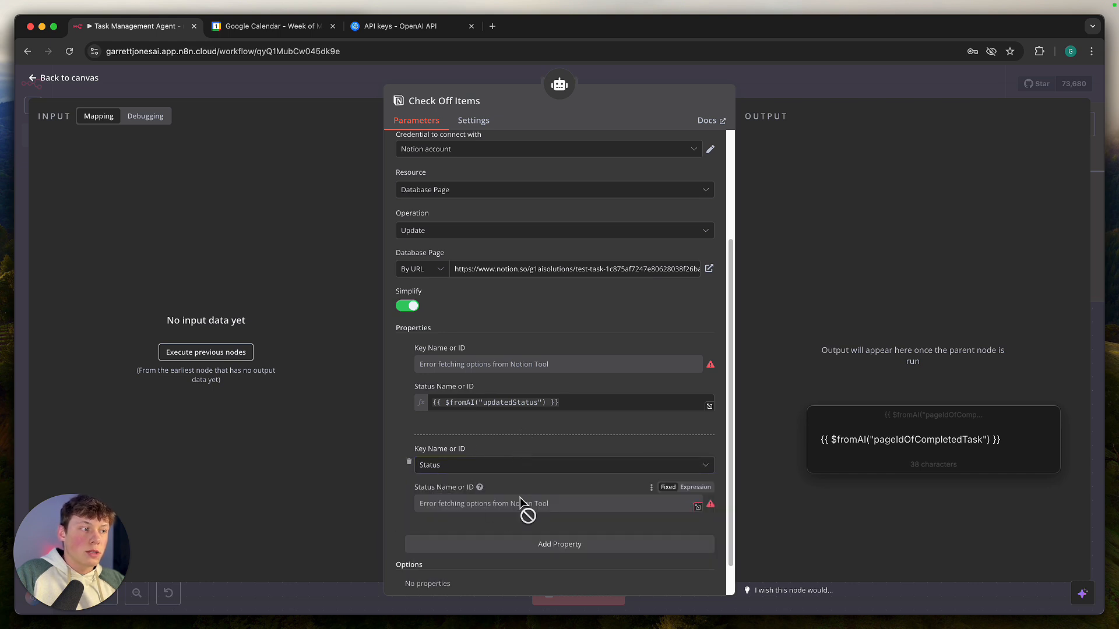
click(691, 490)
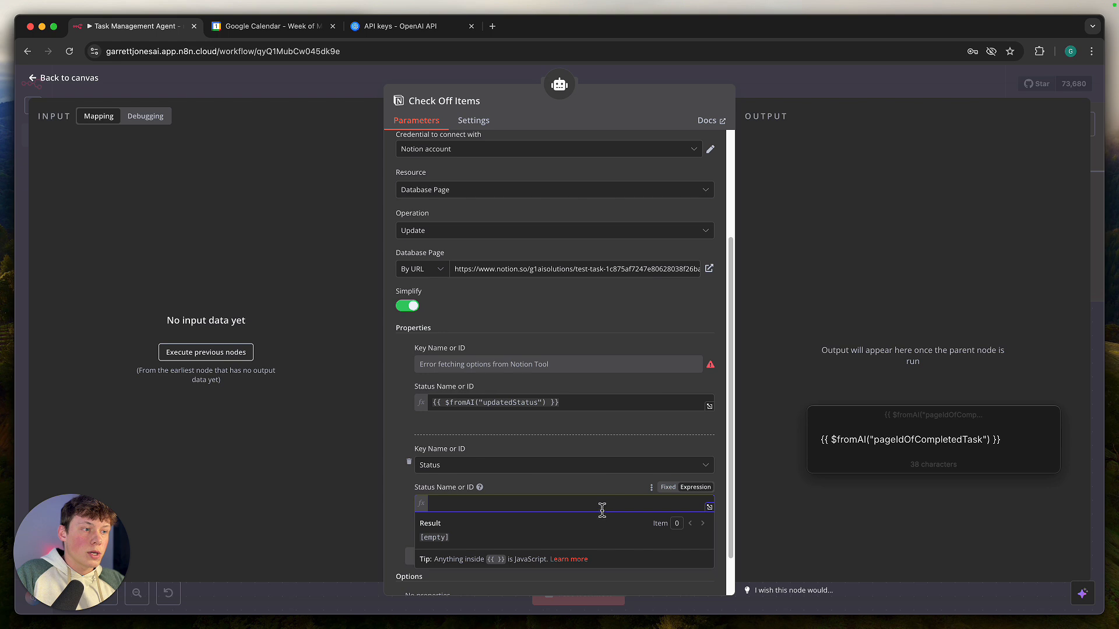
- Examine the updatedStatus expression in the first property's Status Name or ID
click(559, 402)
mouse_move(560, 403)
mouse_down()
mouse_move(433, 403)
mouse_move(541, 408)
mouse_up()
click(461, 405)
click(445, 403)
click(472, 403)
click(521, 390)
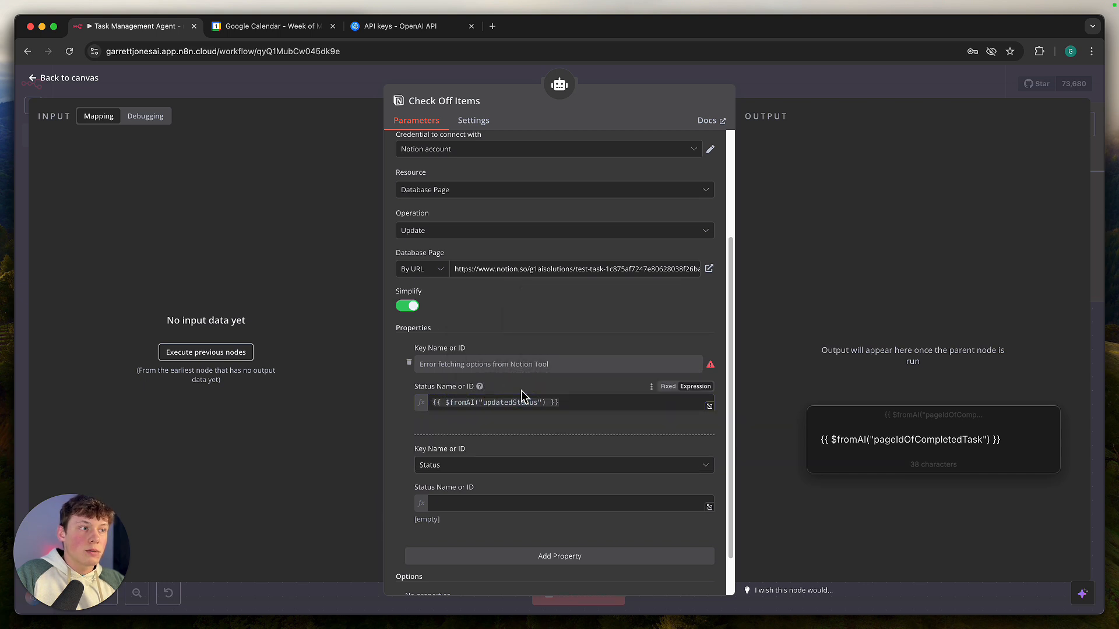
- Delete the added second Status property from Check Off Items
click(502, 500)
click(504, 446)
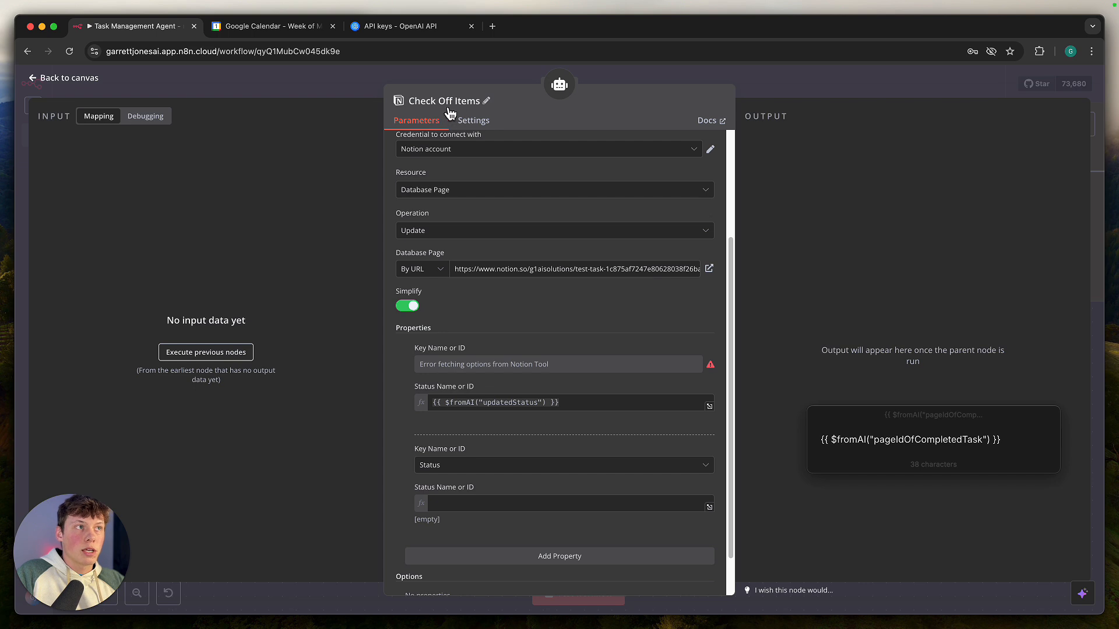
click(409, 464)
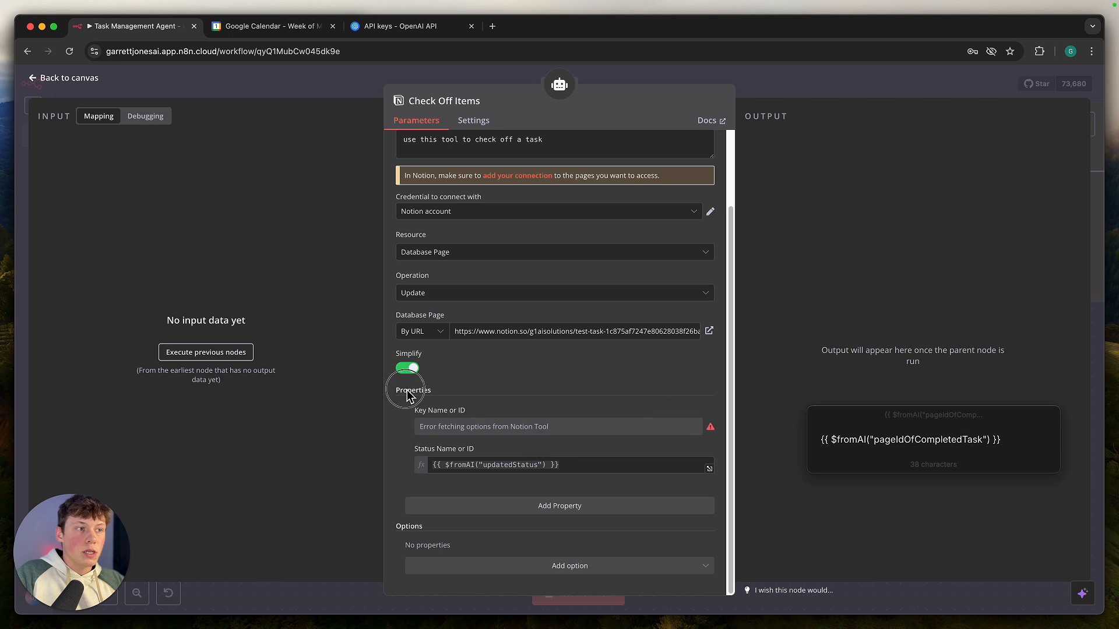
- Set Database Page back to By ID with the note's expression {{ $fromAI("pageIdOfCompletedTask") }} in expression mode
click(441, 331)
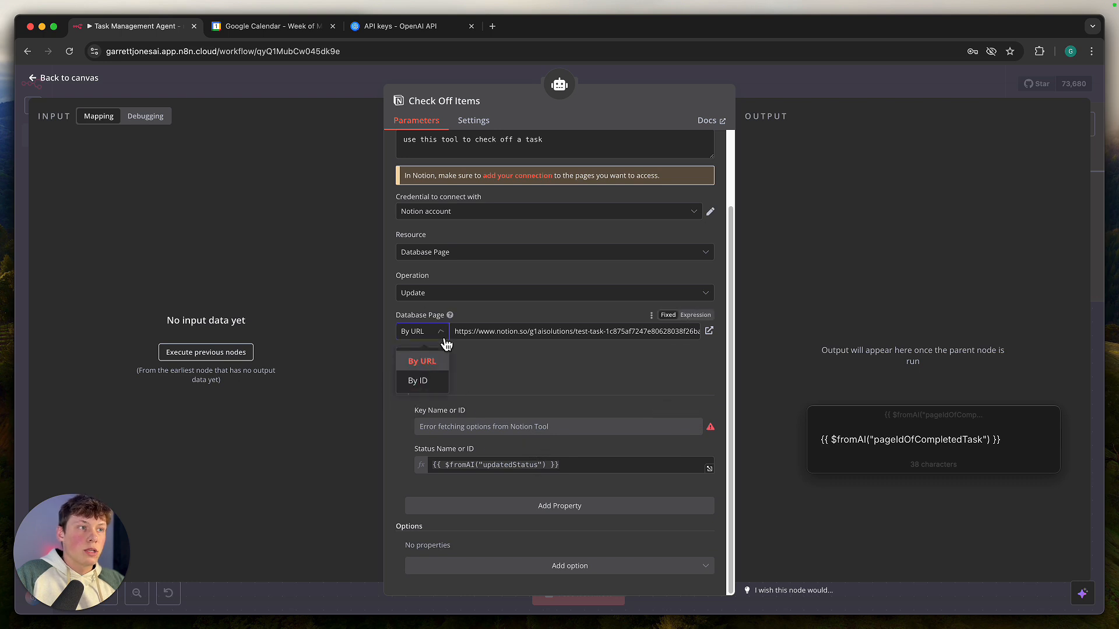
click(439, 384)
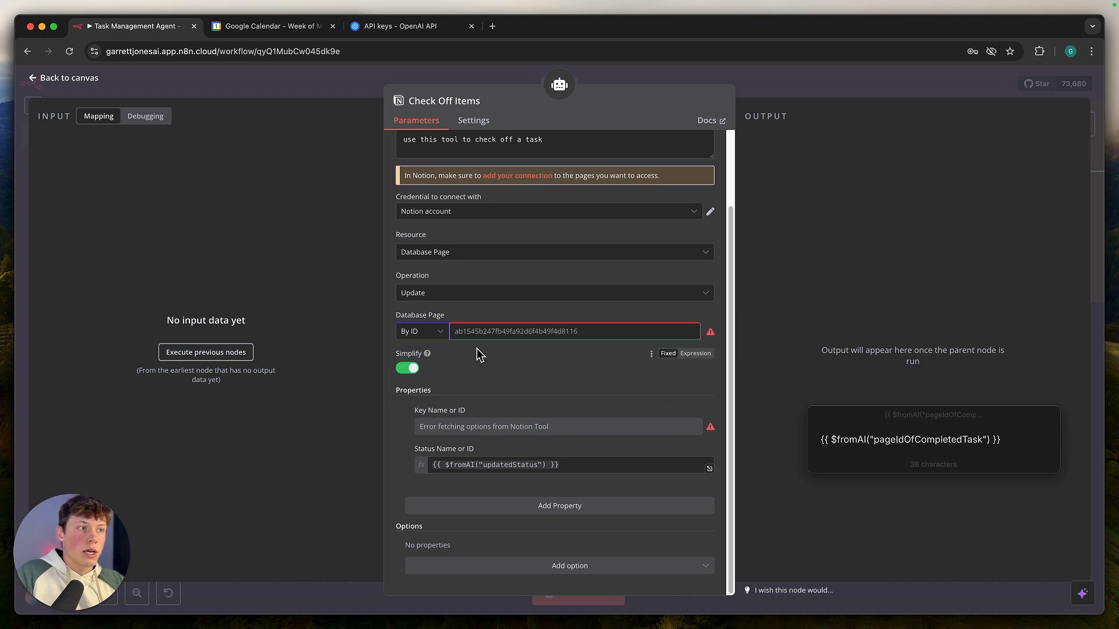
key(super+a)
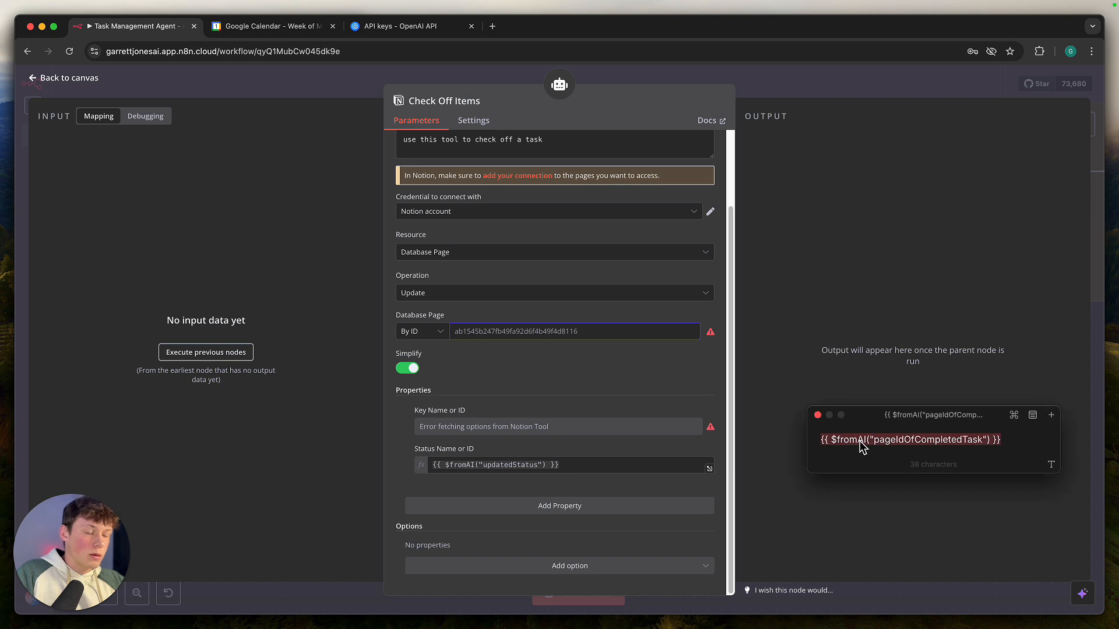
key(super+c)
click(568, 333)
key(super+v)
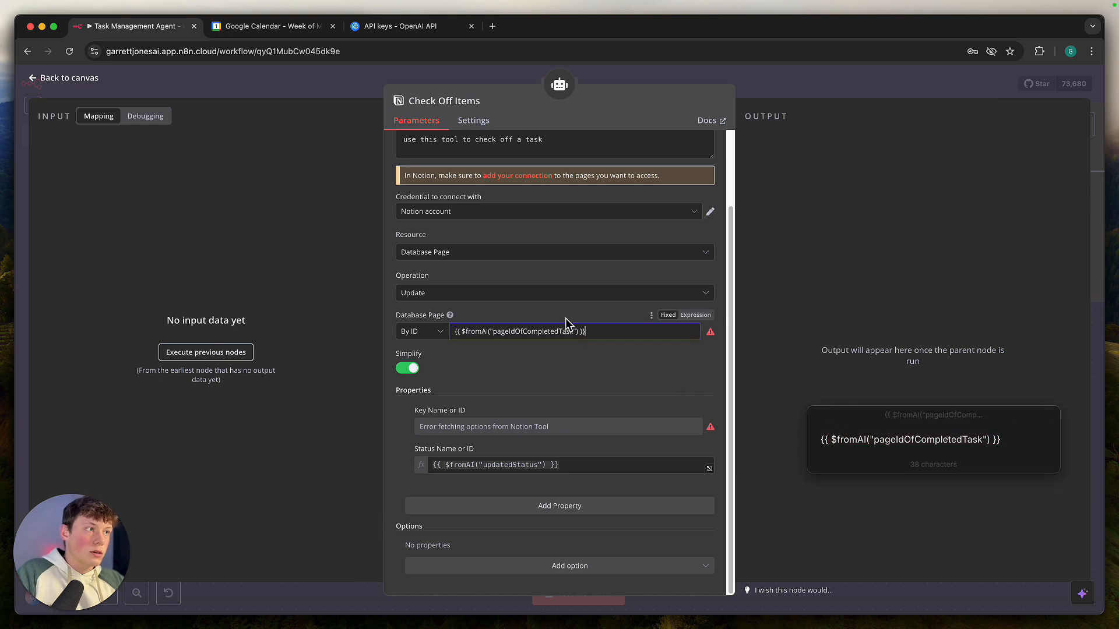
click(695, 315)
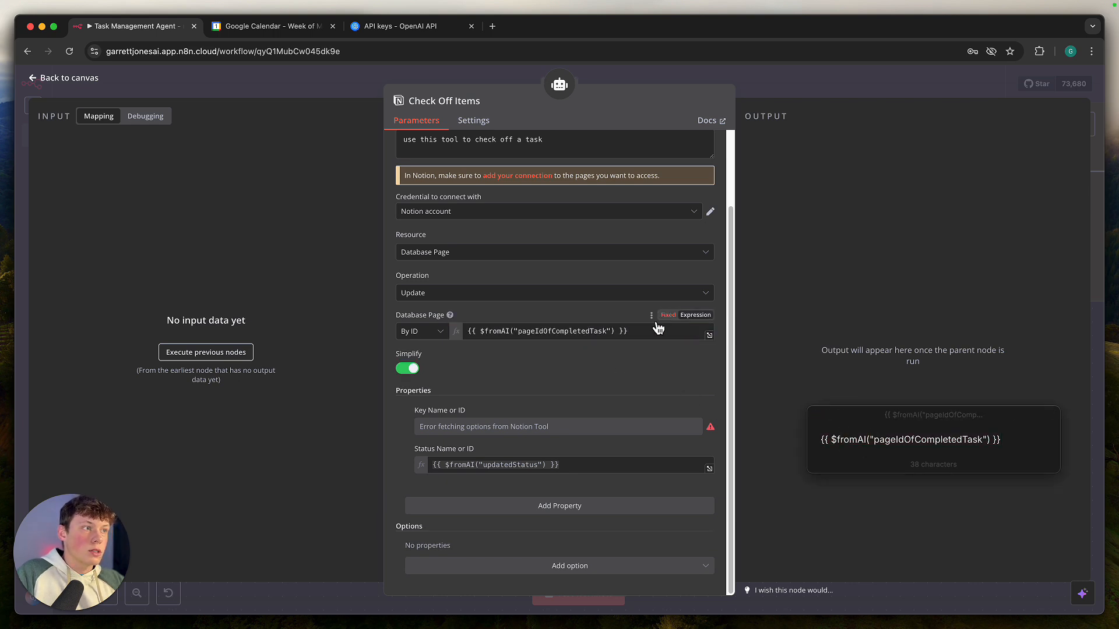
- Examine the pageIdOfCompletedTask expression in Check Off Items' Database Page field and return to the canvas
triple_click(576, 332)
click(538, 318)
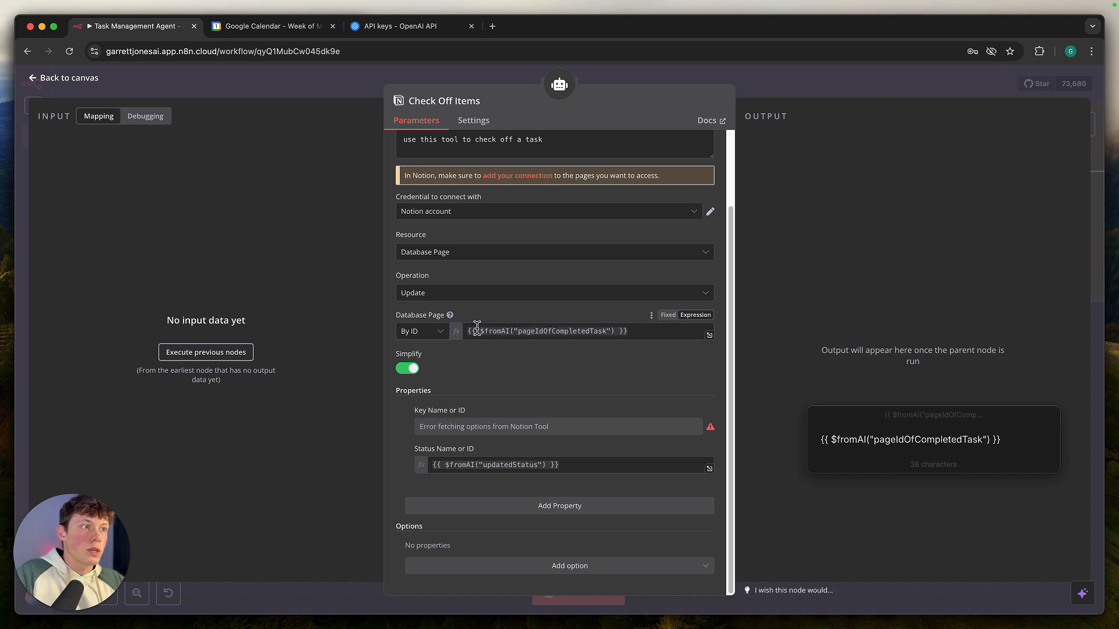
drag(469, 332, 629, 332)
click(632, 332)
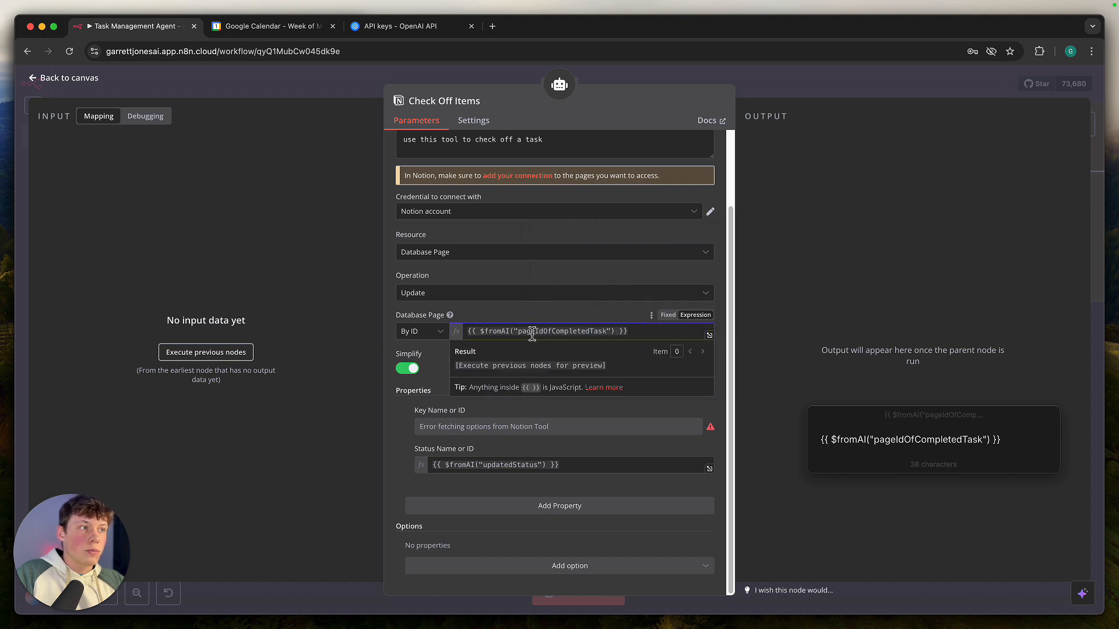
click(563, 317)
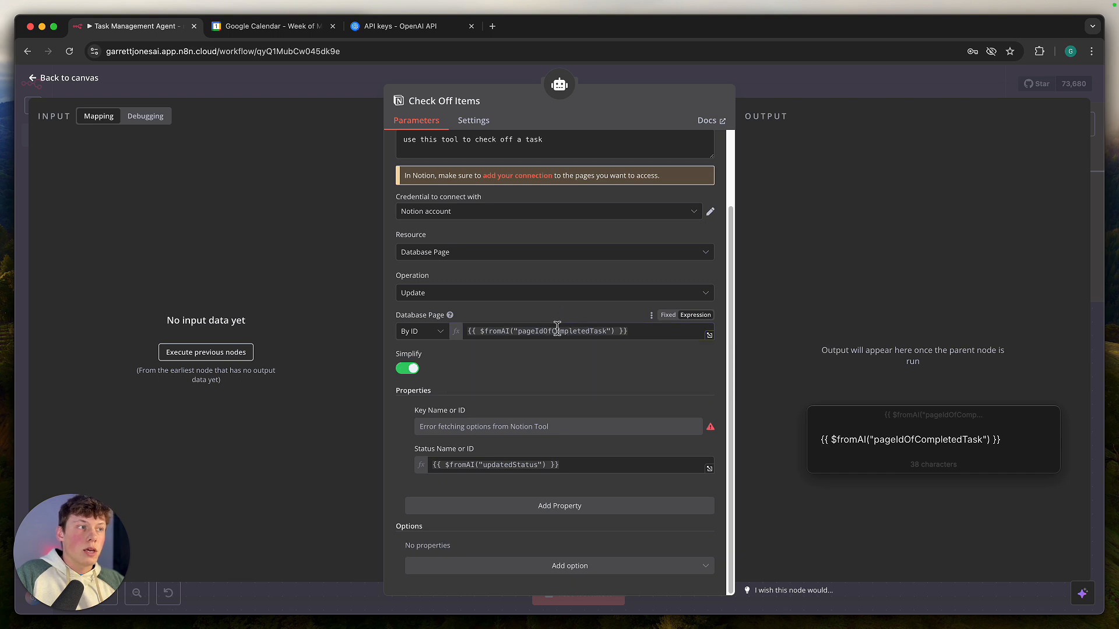
drag(554, 334, 608, 334)
click(565, 322)
drag(517, 331, 547, 333)
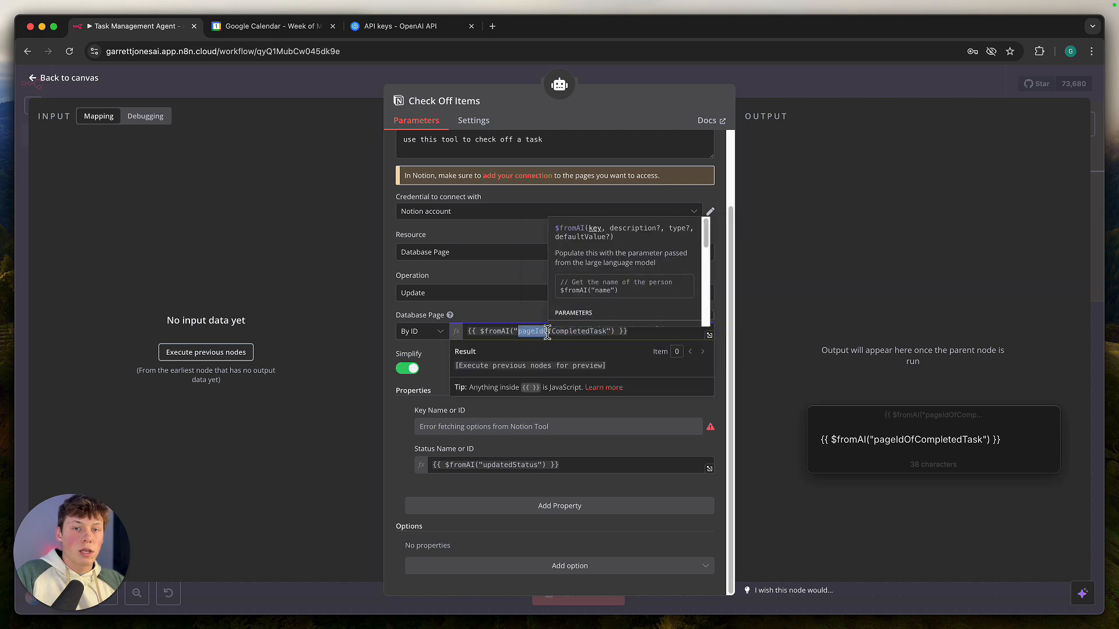
click(525, 324)
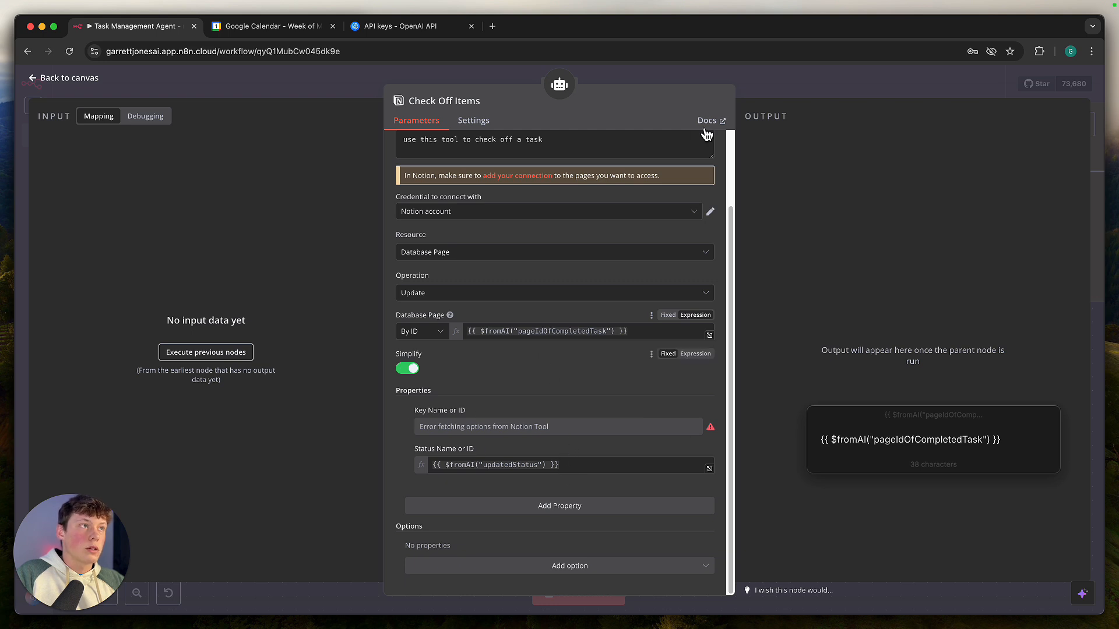
click(762, 92)
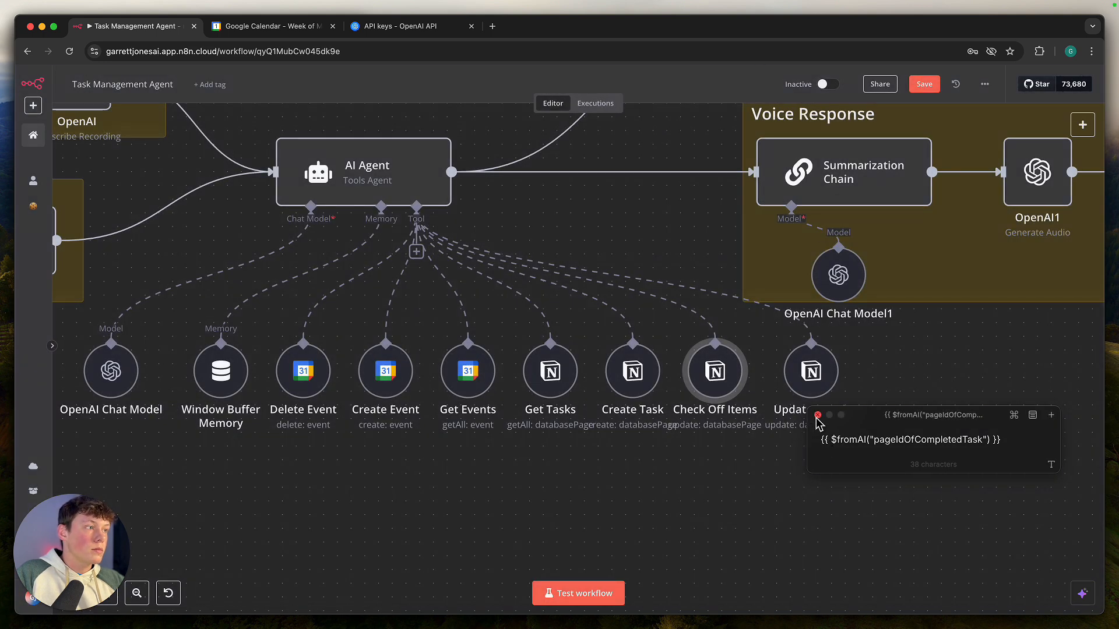
- Open the Update a Task node and review its Database Page selection, date property and text property
double_click(819, 380)
scroll(521, 318, down, 2)
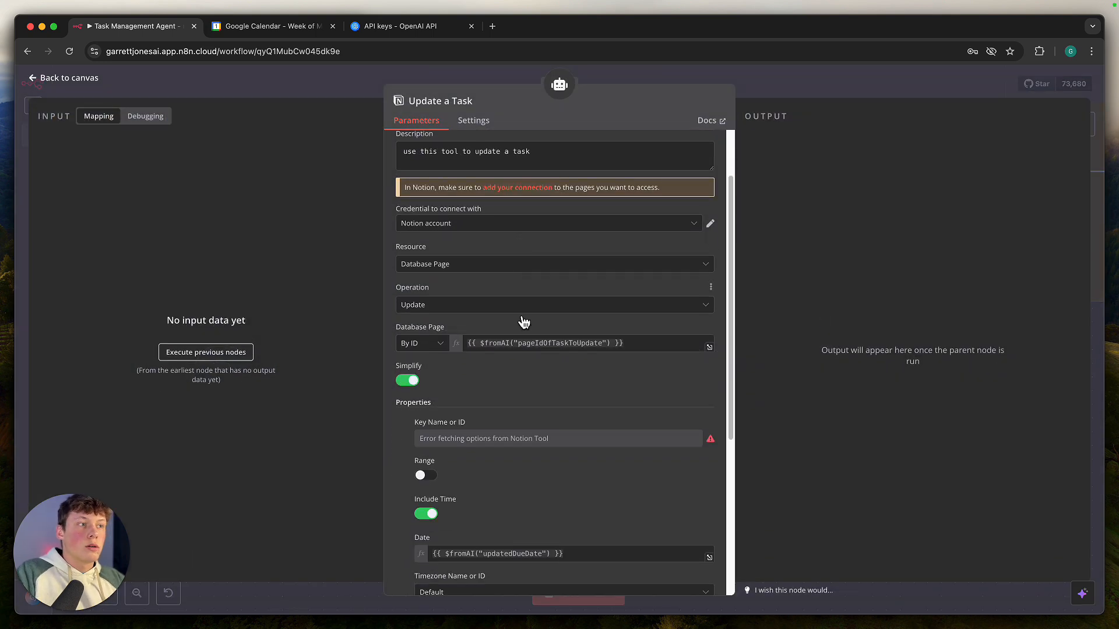
scroll(522, 319, down, 2)
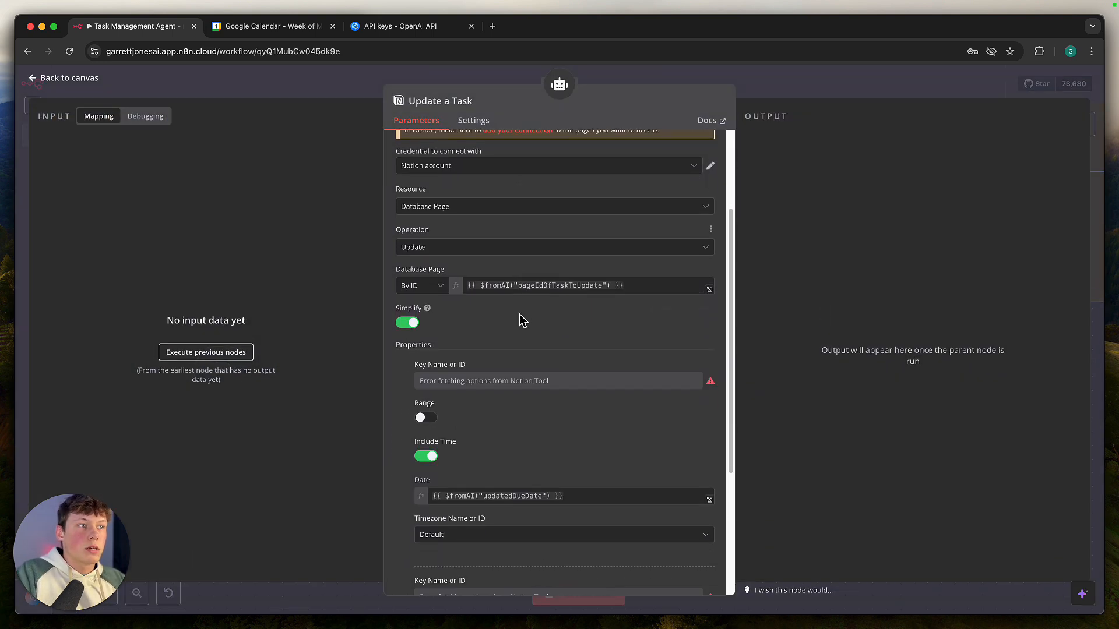
click(442, 287)
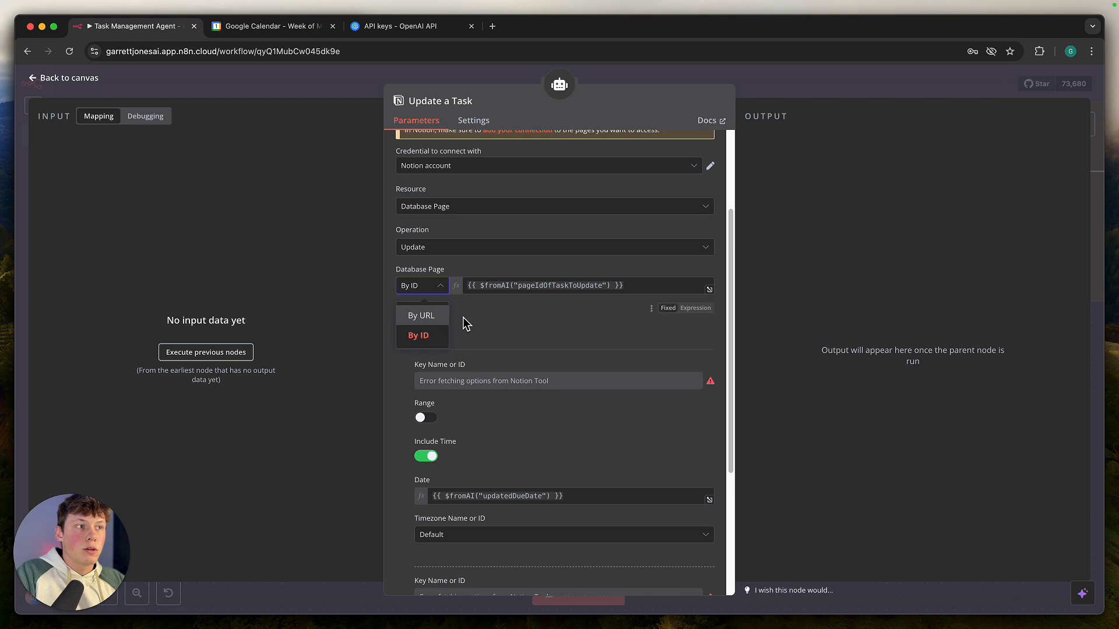
click(463, 320)
scroll(513, 291, down, 4)
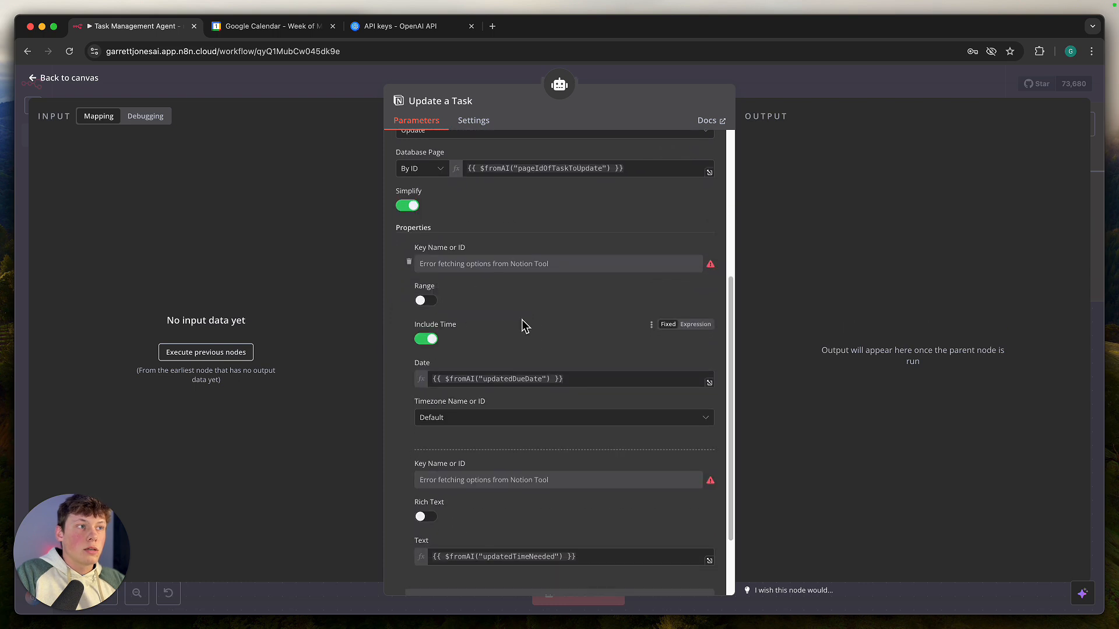
scroll(530, 434, down, 1)
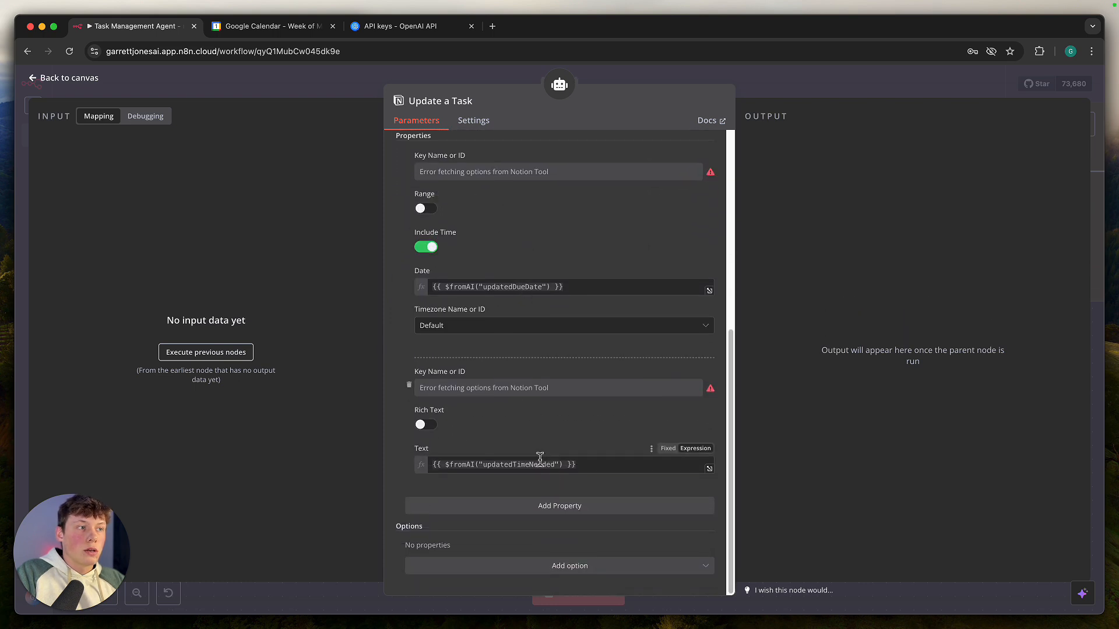
- Compare the Update a Task properties with those of the test task in Notion, and return to n8n
scroll(537, 457, up, 3)
scroll(539, 460, down, 2)
scroll(539, 462, down, 1)
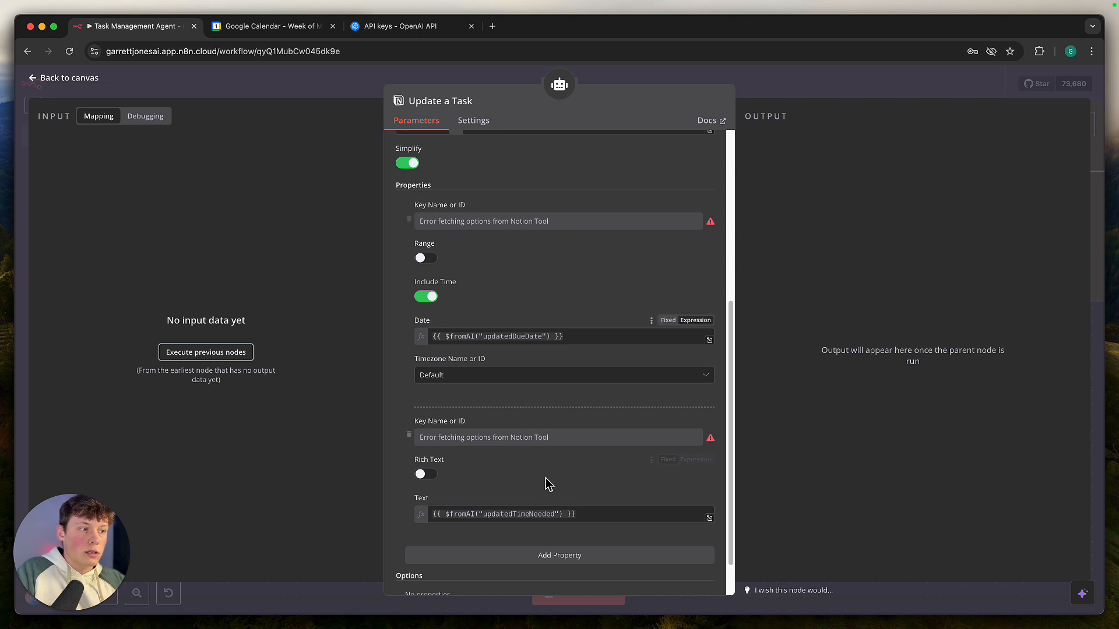
key(super+Tab)
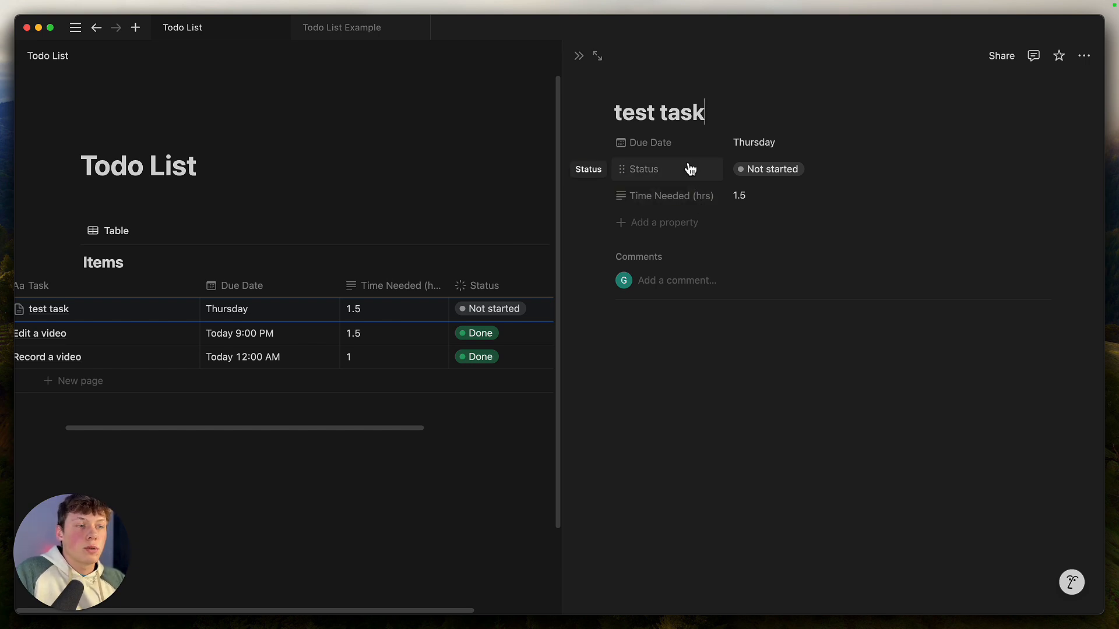
key(super+Tab)
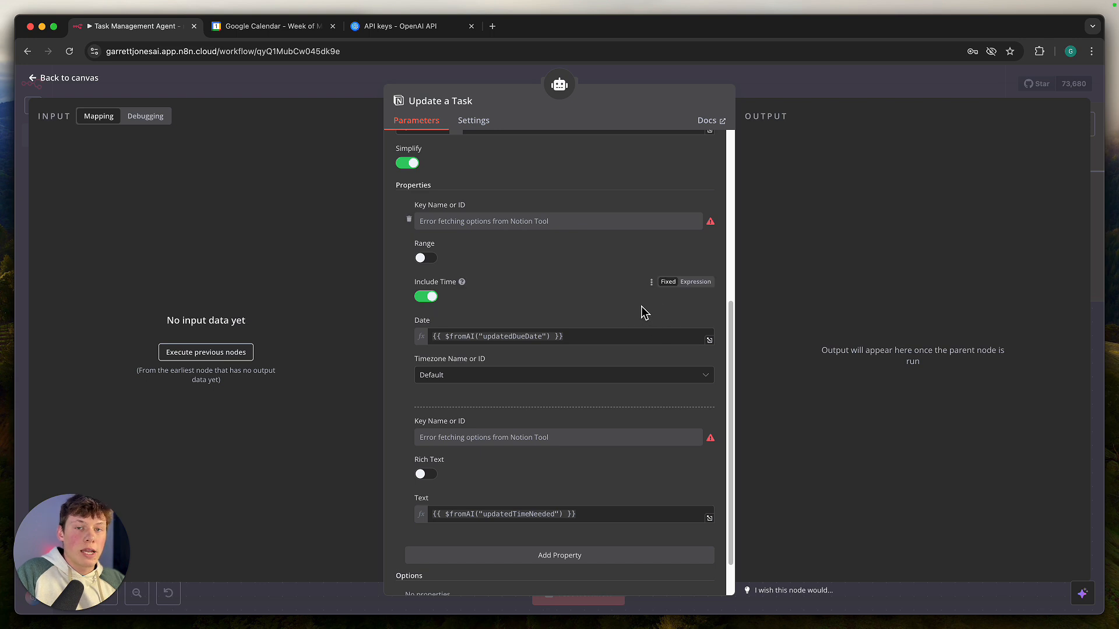
- Add a third property to Update a Task and delete it again
scroll(622, 367, down, 2)
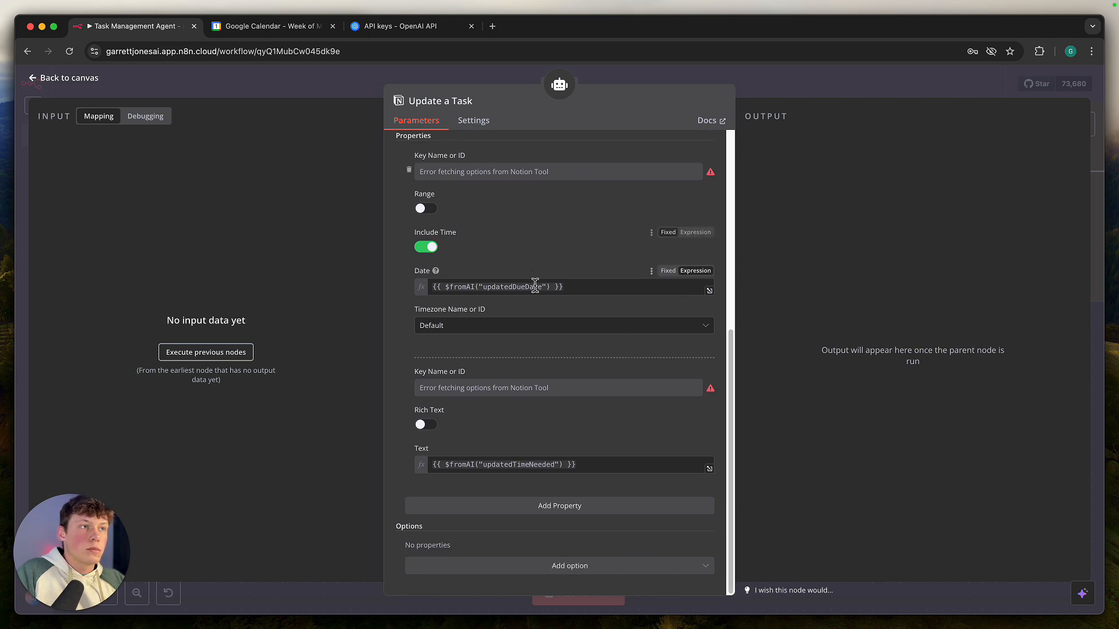
click(544, 507)
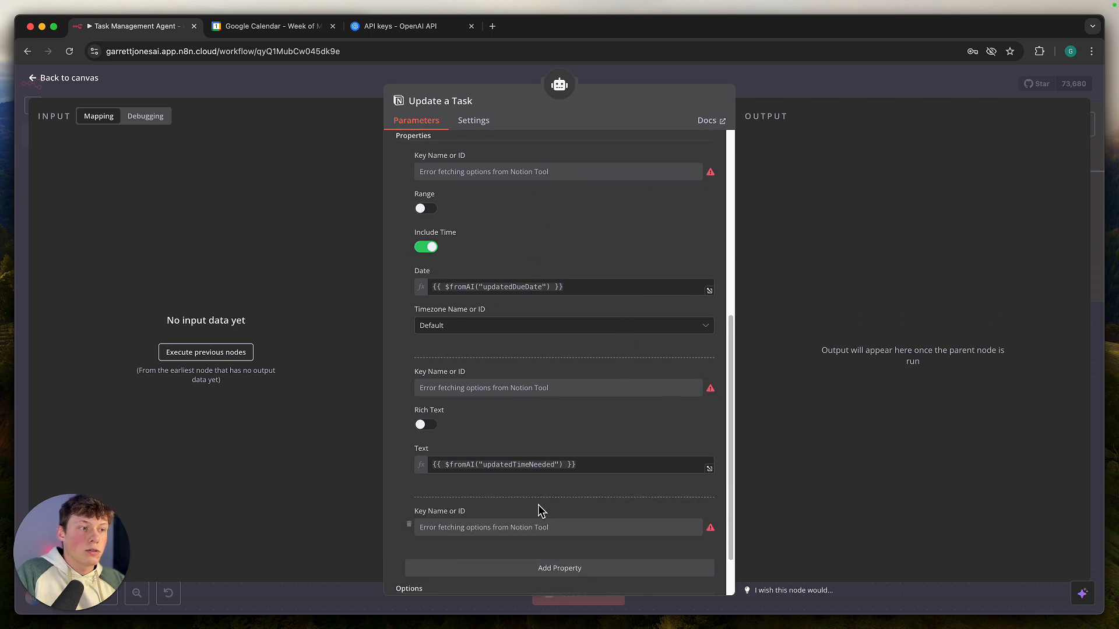
click(409, 525)
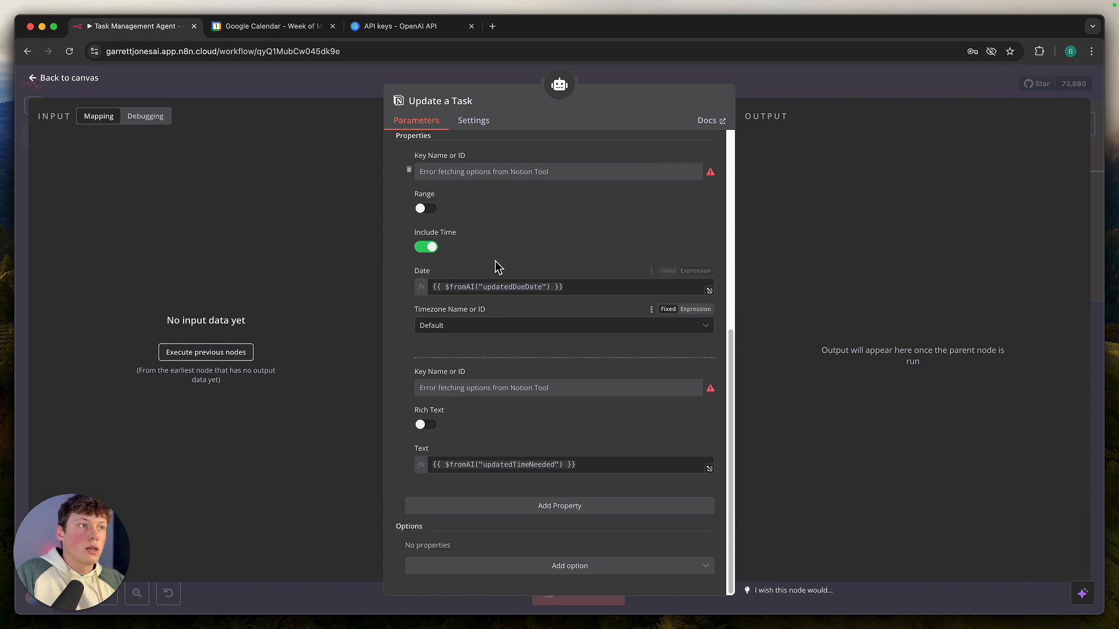
- Examine the updatedDueDate expression in Update a Task's Date field and return to the canvas
drag(451, 288, 562, 285)
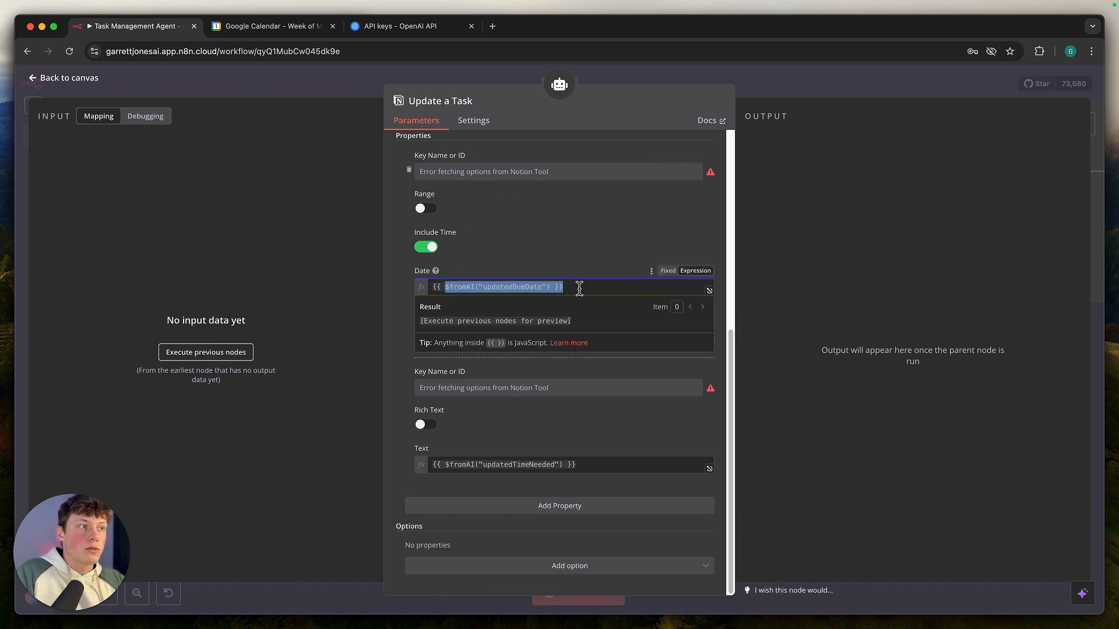
click(579, 287)
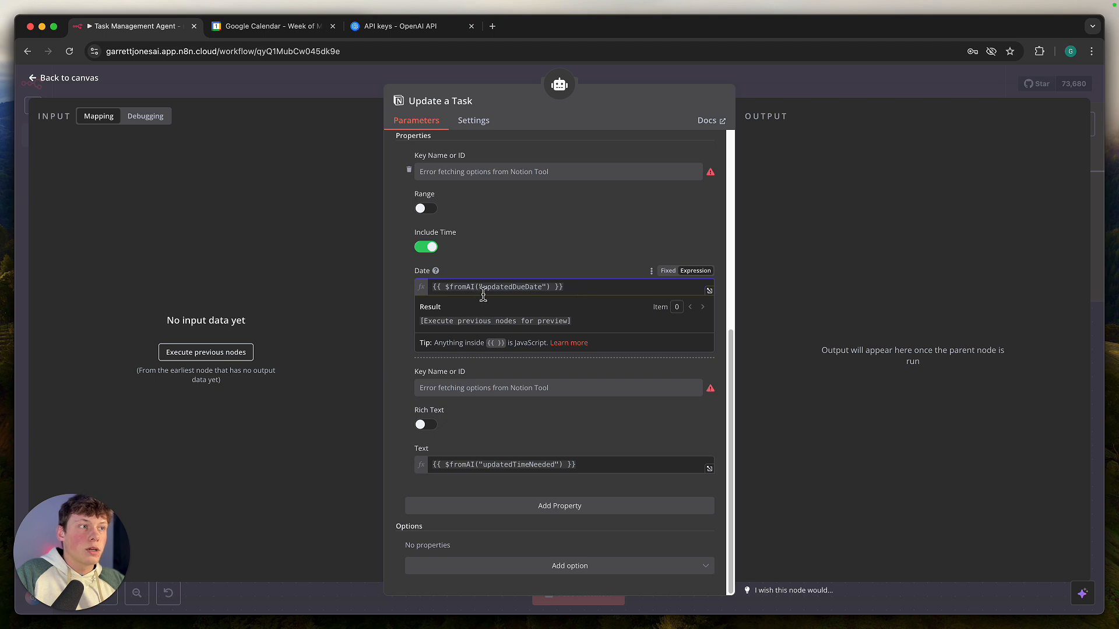
double_click(488, 287)
click(491, 272)
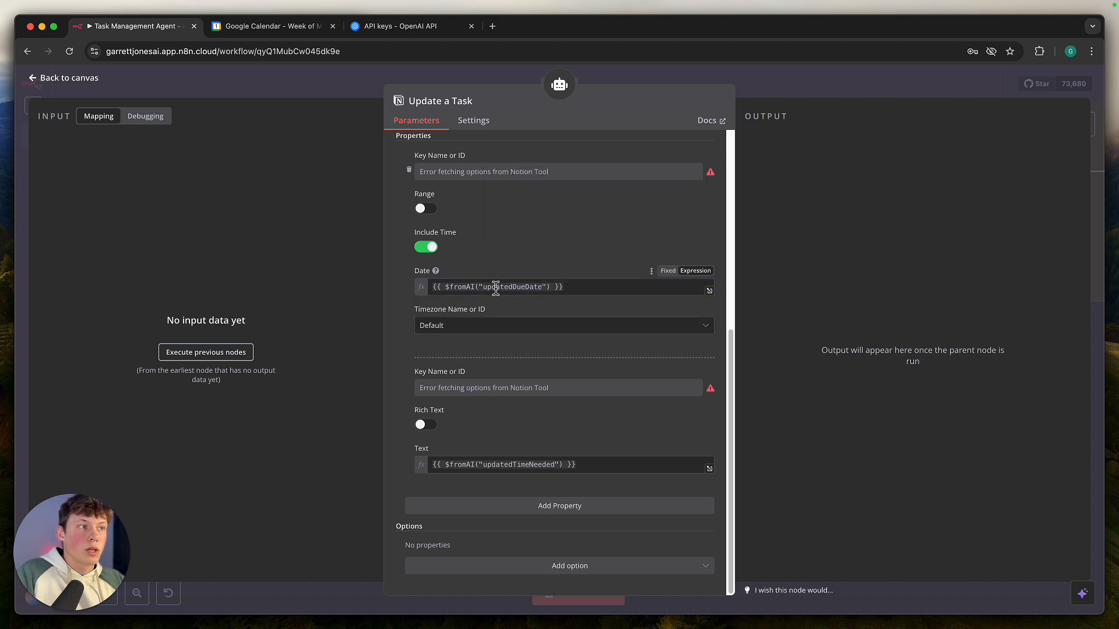
double_click(495, 288)
click(495, 276)
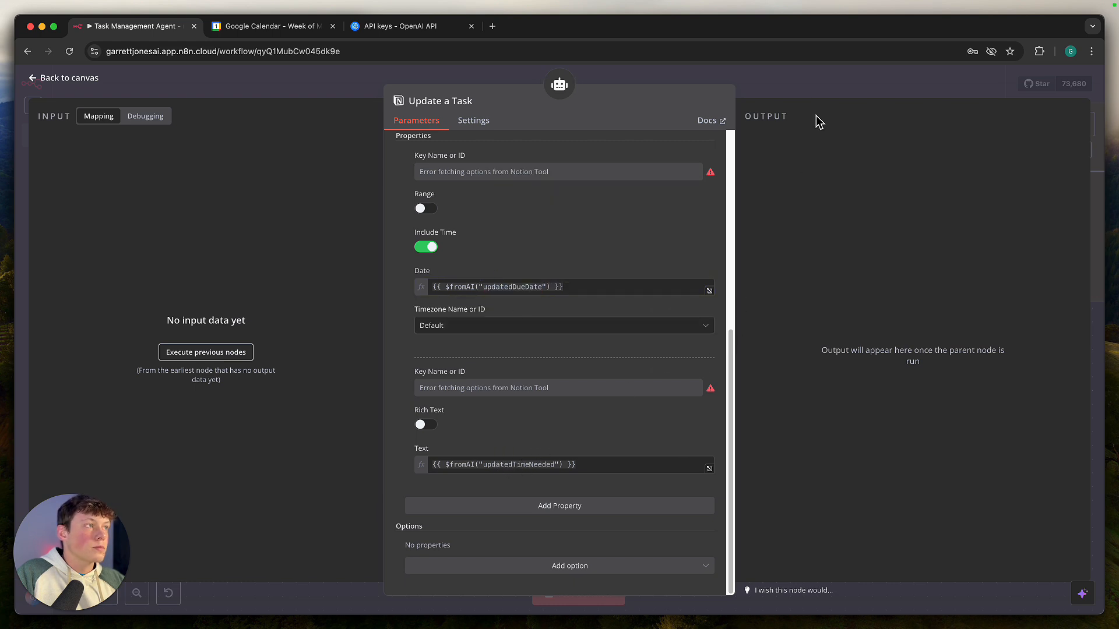
click(819, 91)
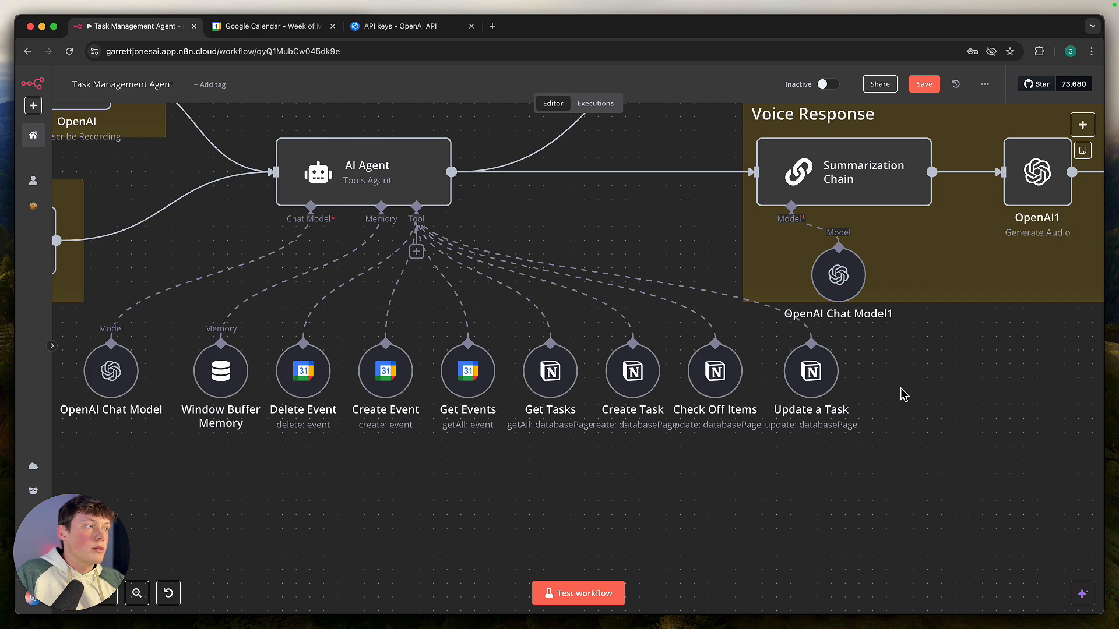
- Check the credential and message settings of the Text Response group's Telegram node
scroll(902, 395, down, 3)
scroll(903, 395, up, 5)
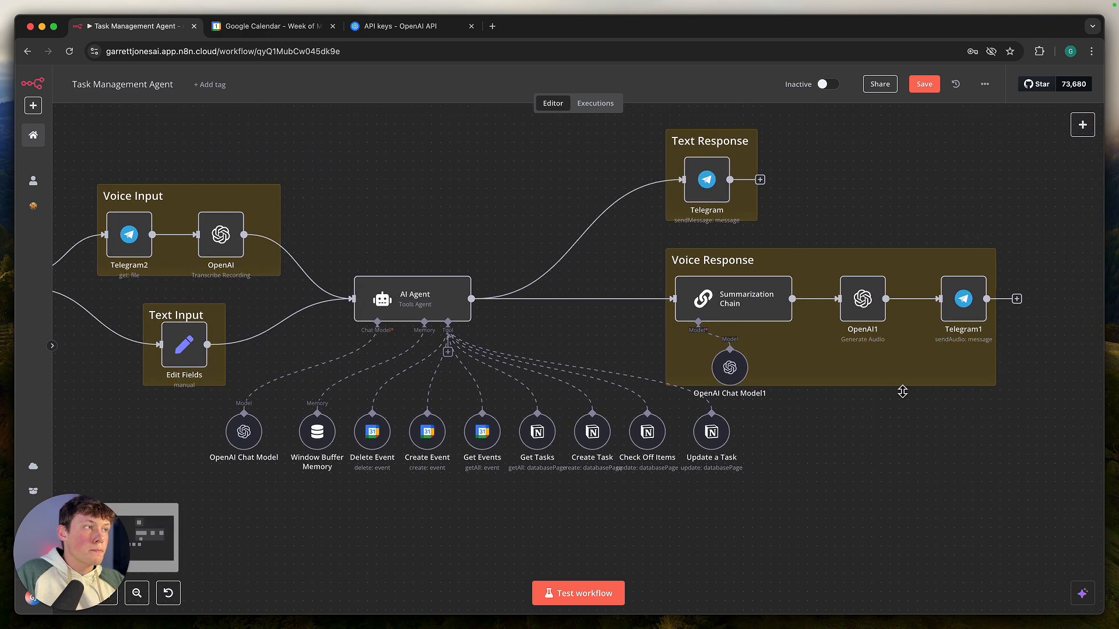
scroll(903, 410, down, 5)
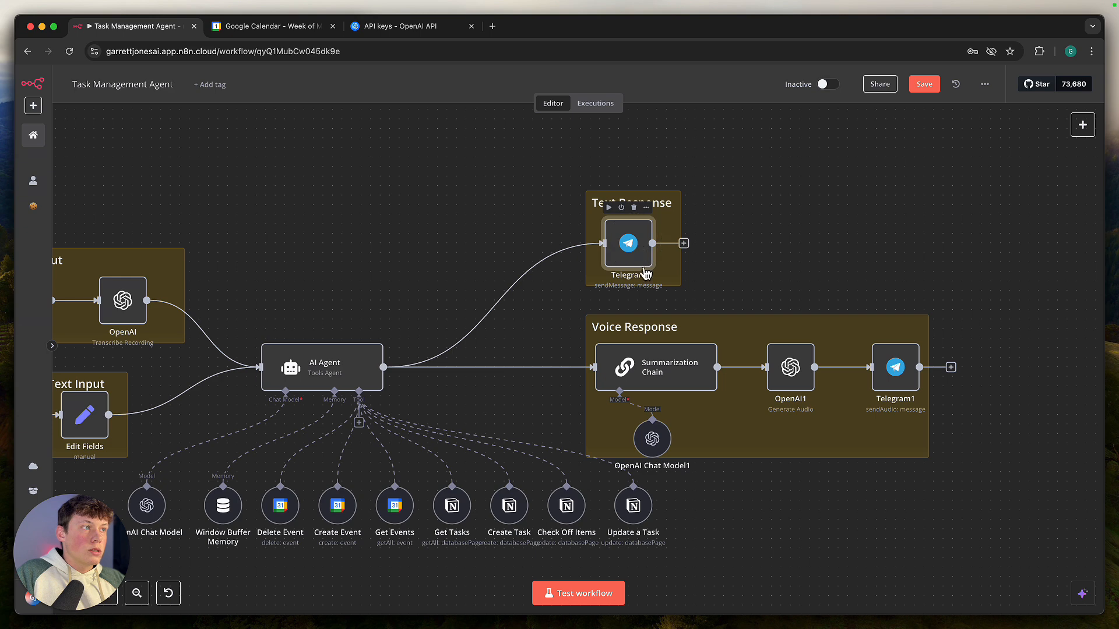
double_click(639, 248)
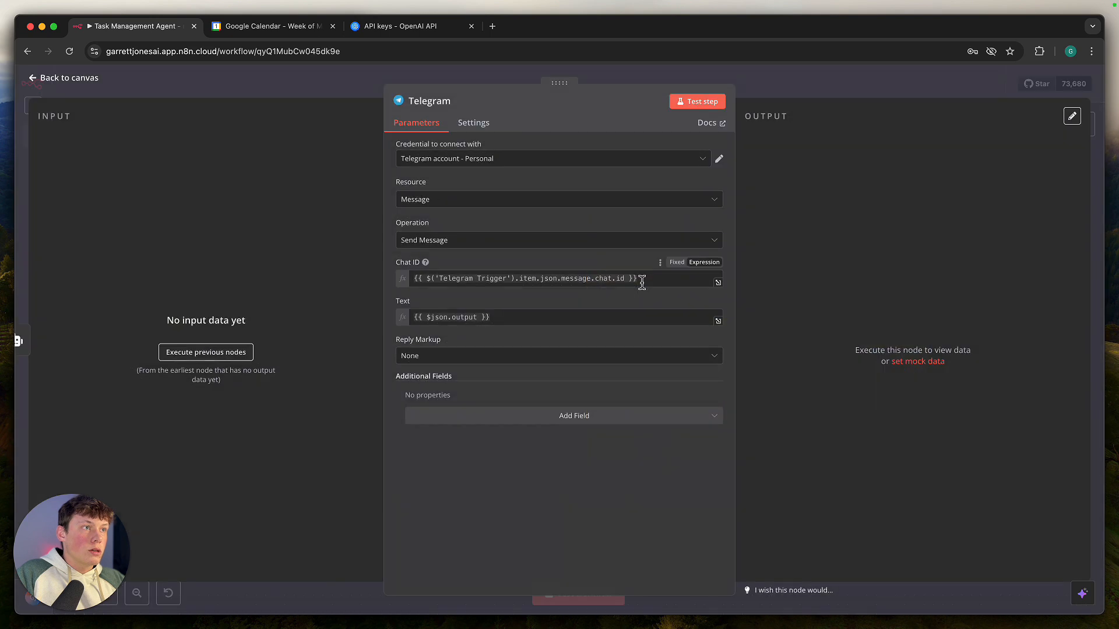
click(791, 85)
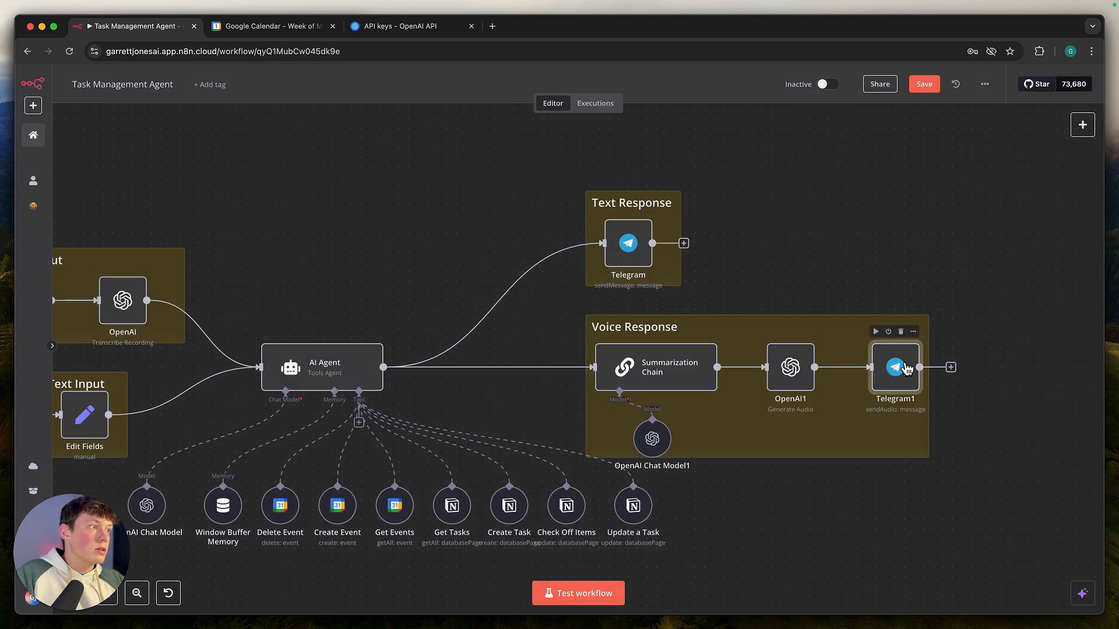
- Check the credential and audio settings of the Voice Response group's Telegram1 node
double_click(900, 368)
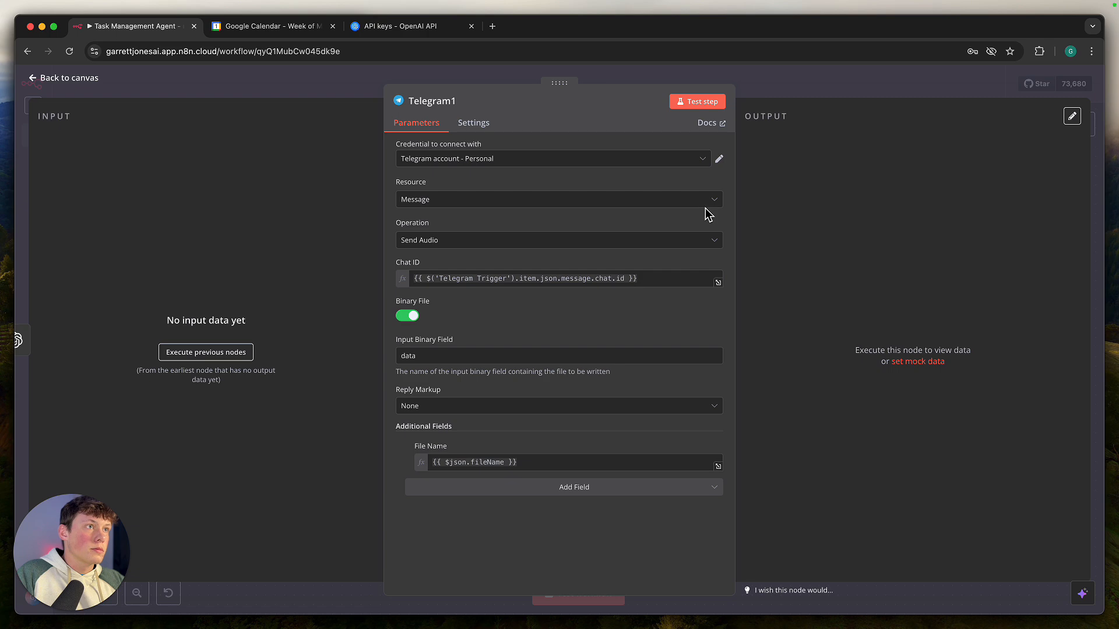
click(772, 82)
scroll(730, 306, up, 2)
scroll(731, 305, up, 1)
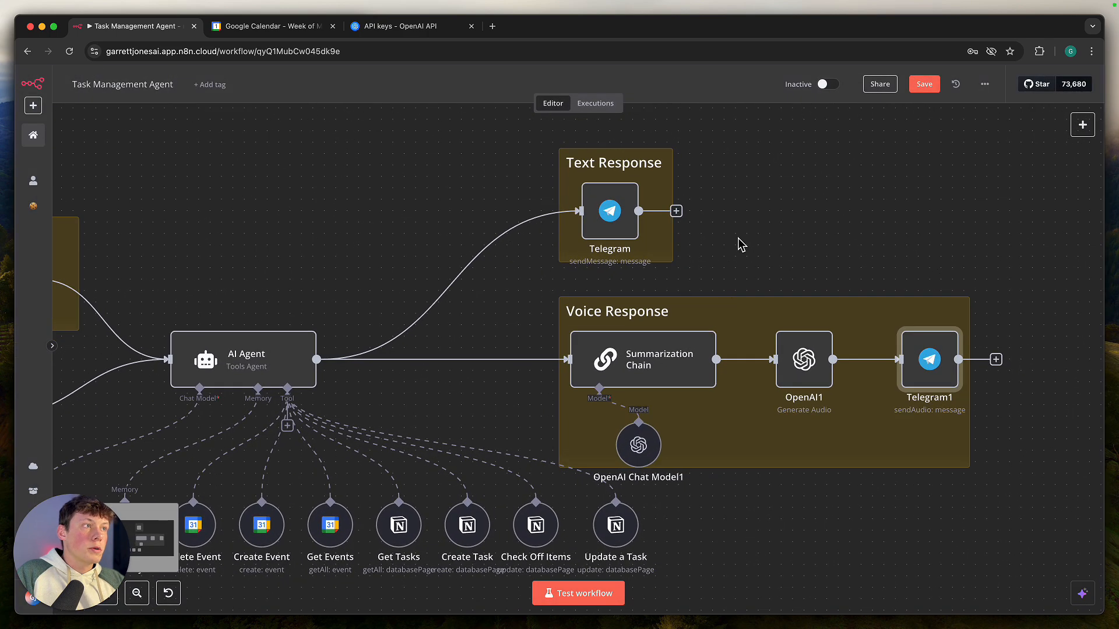
- Highlight the two response groups and review the Text expression in the Text Response group's Telegram node
drag(547, 133, 716, 292)
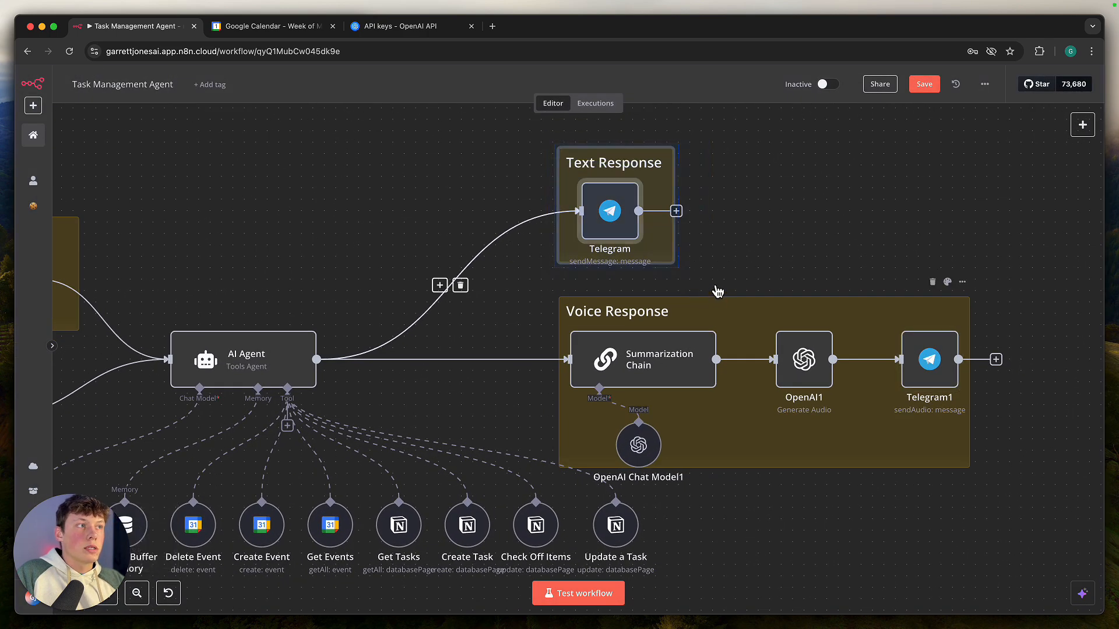
click(718, 290)
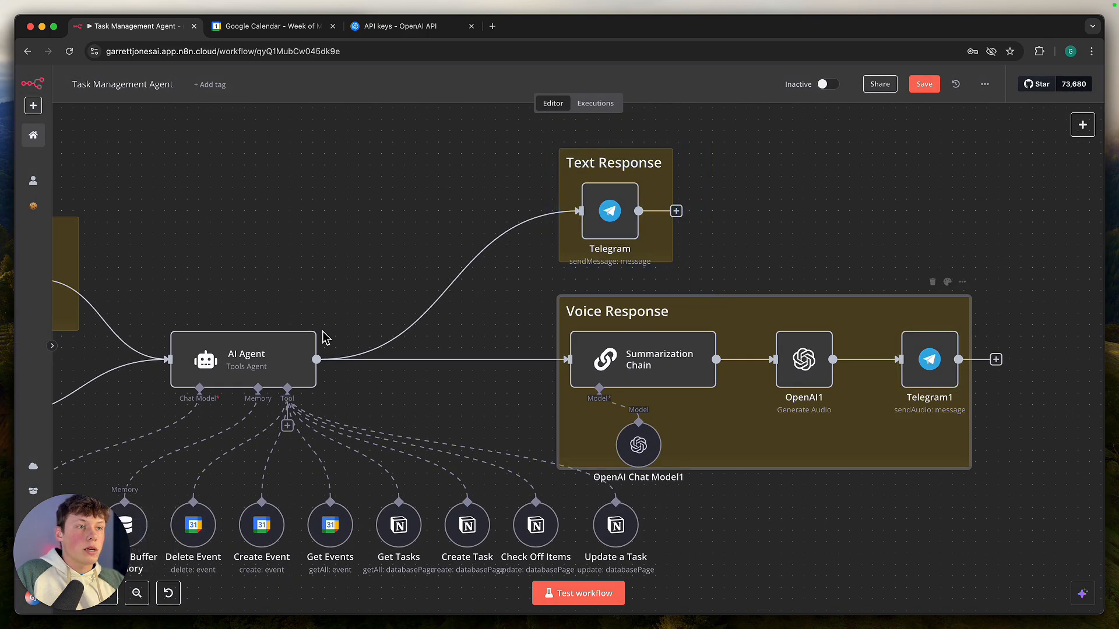
double_click(614, 234)
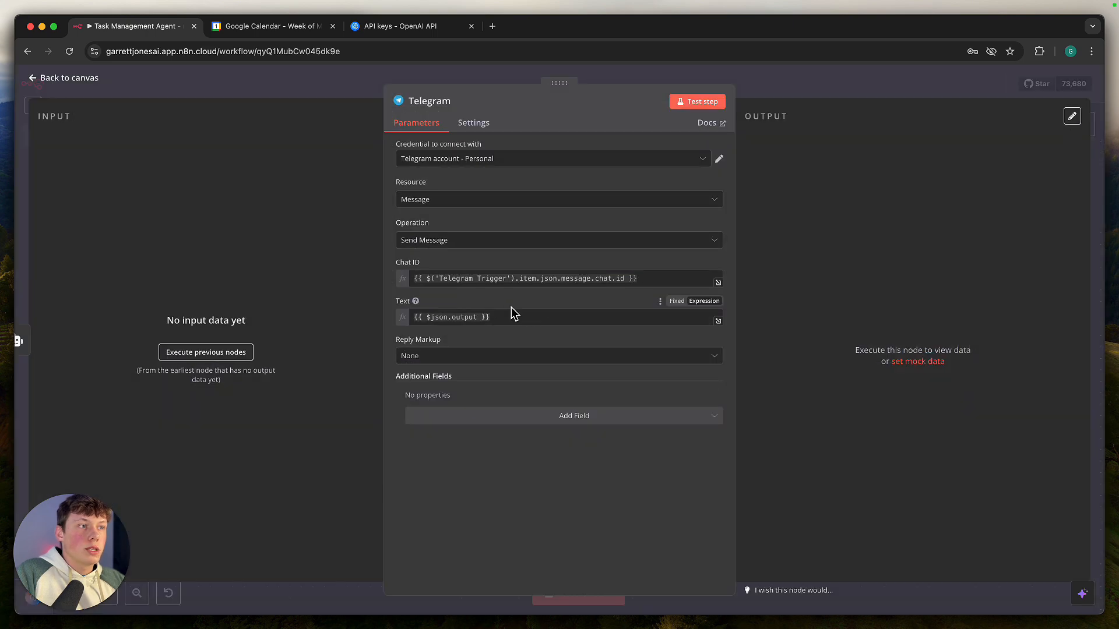
click(824, 77)
- Inspect the Summarization Chain node's data and chunking settings, and return to the canvas
scroll(542, 309, down, 3)
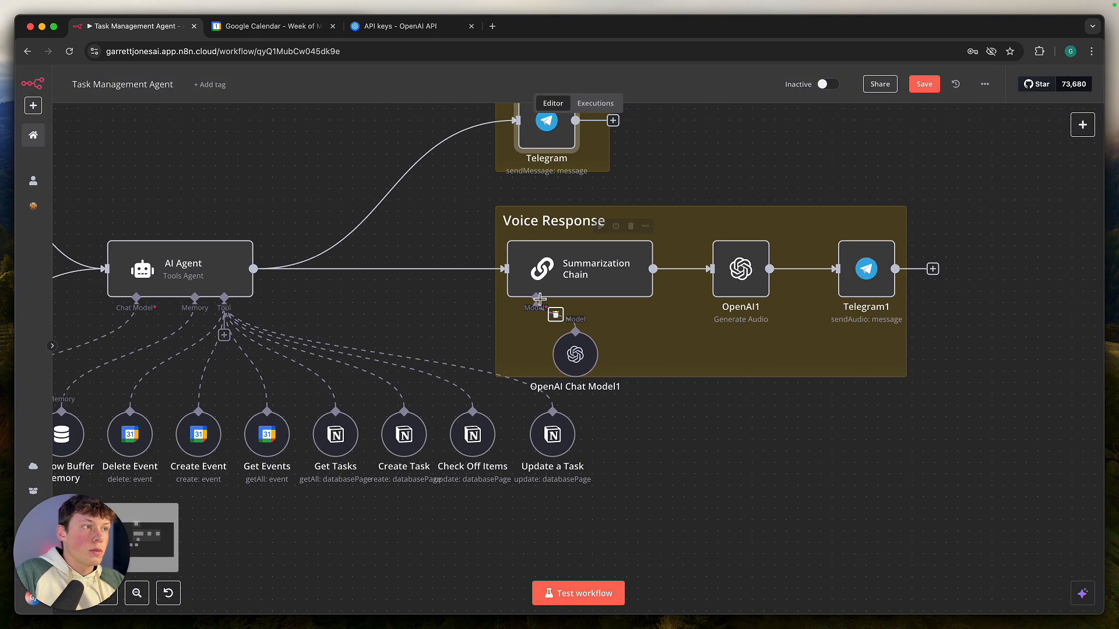
double_click(570, 294)
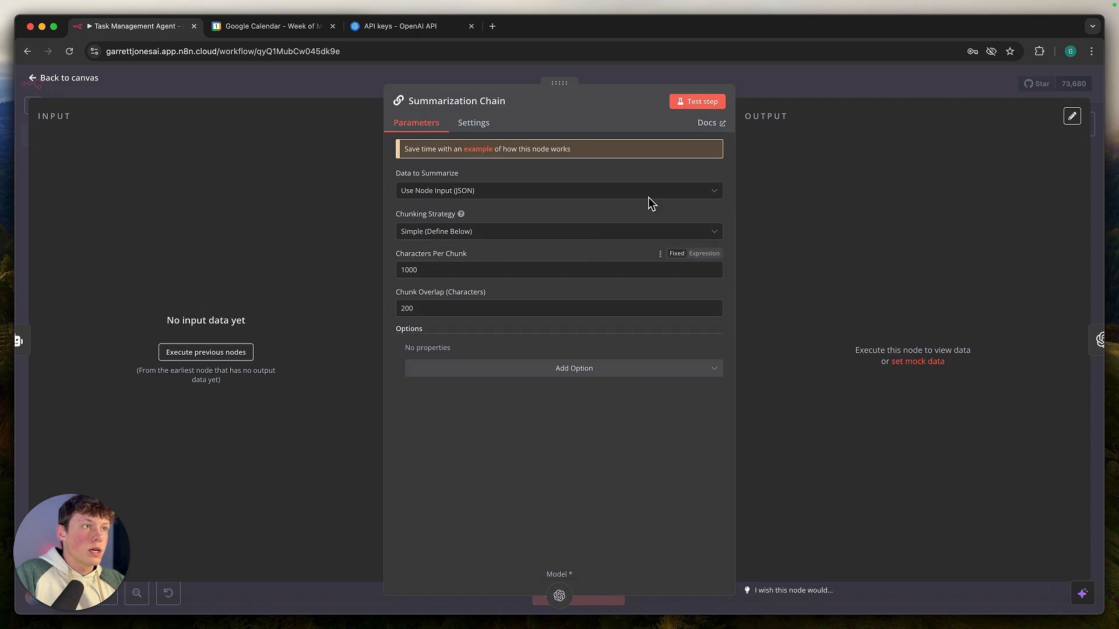
click(754, 95)
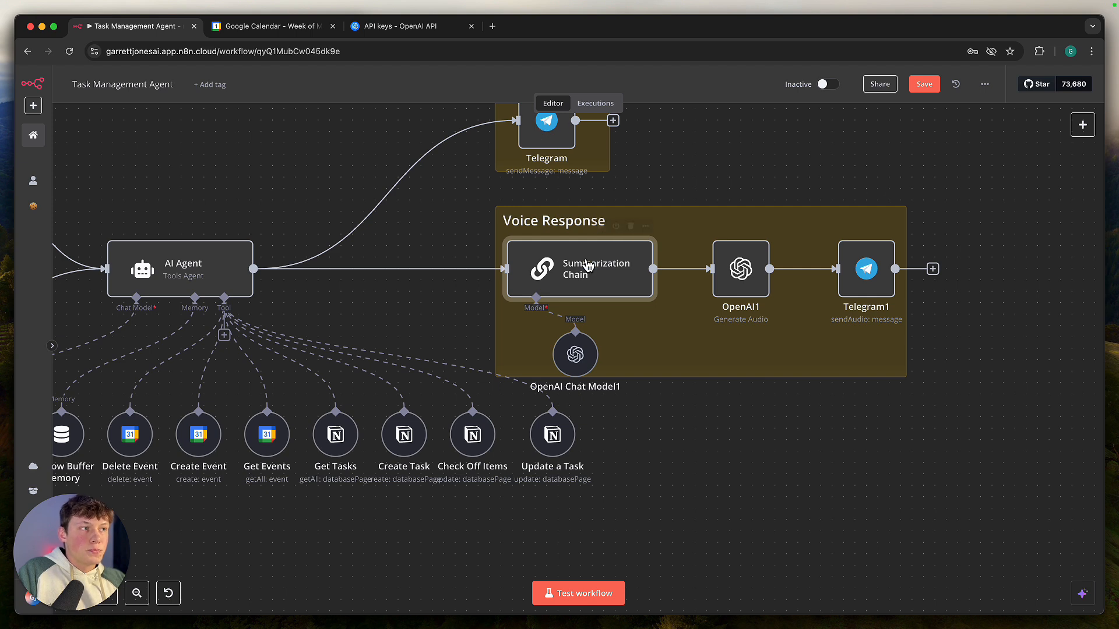
- Review the OpenAI1 node's audio generation settings and the Telegram1 node's Send Audio settings in the Voice Response group
double_click(741, 269)
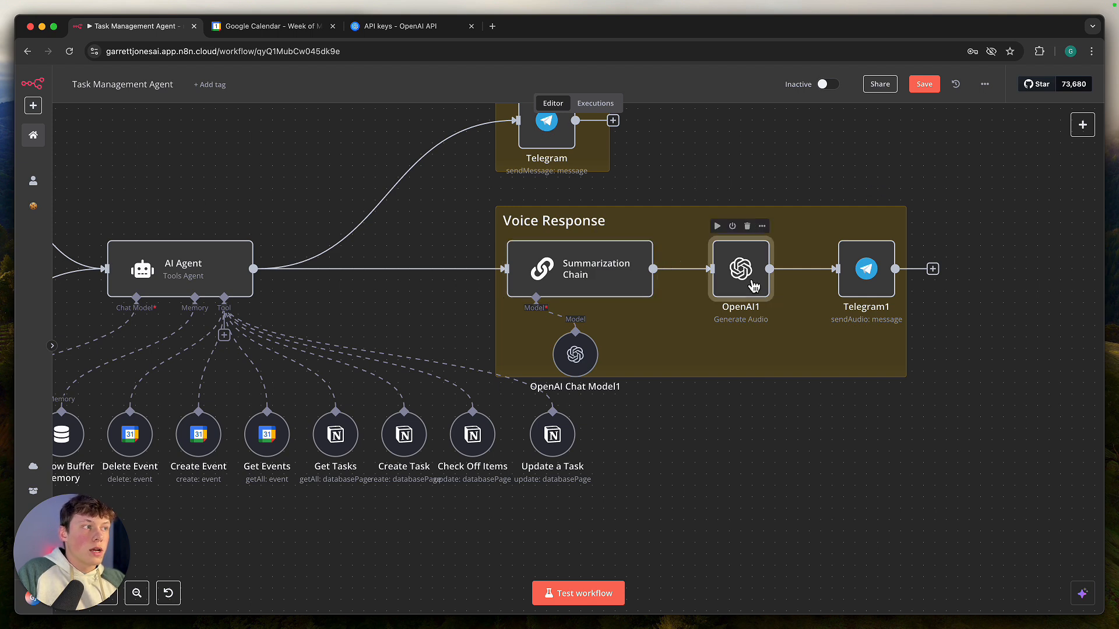
drag(519, 317, 423, 318)
click(469, 300)
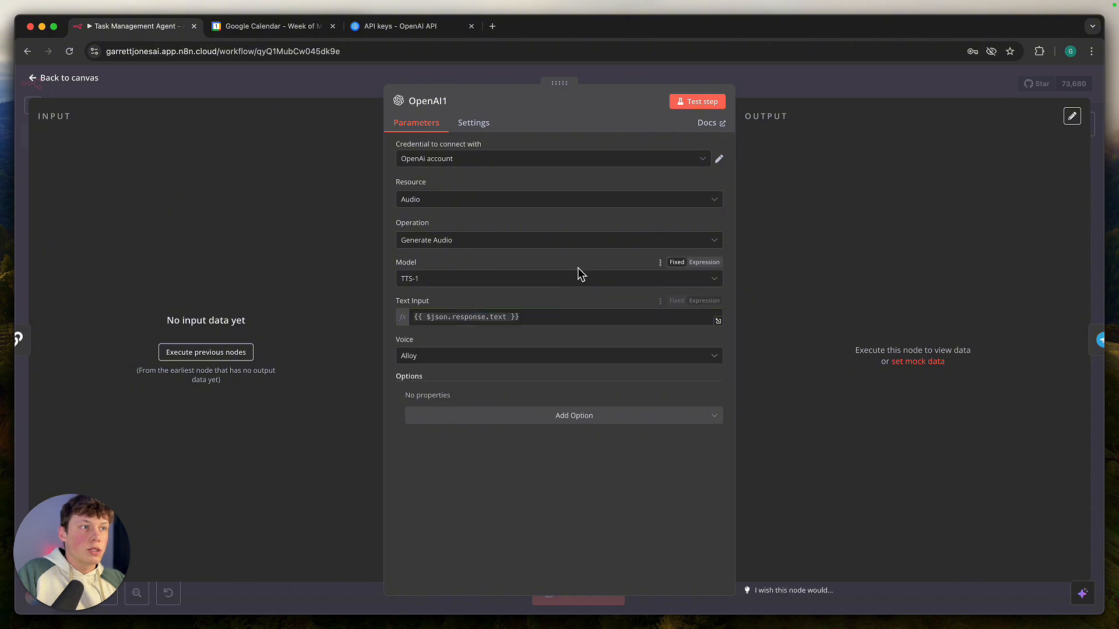
key(Escape)
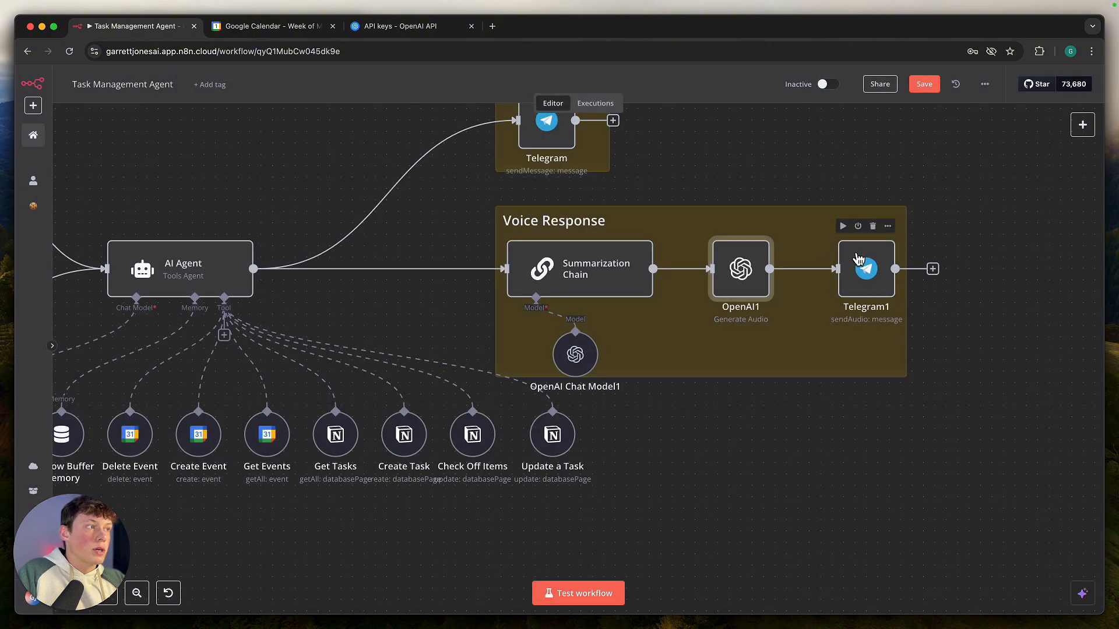
double_click(865, 270)
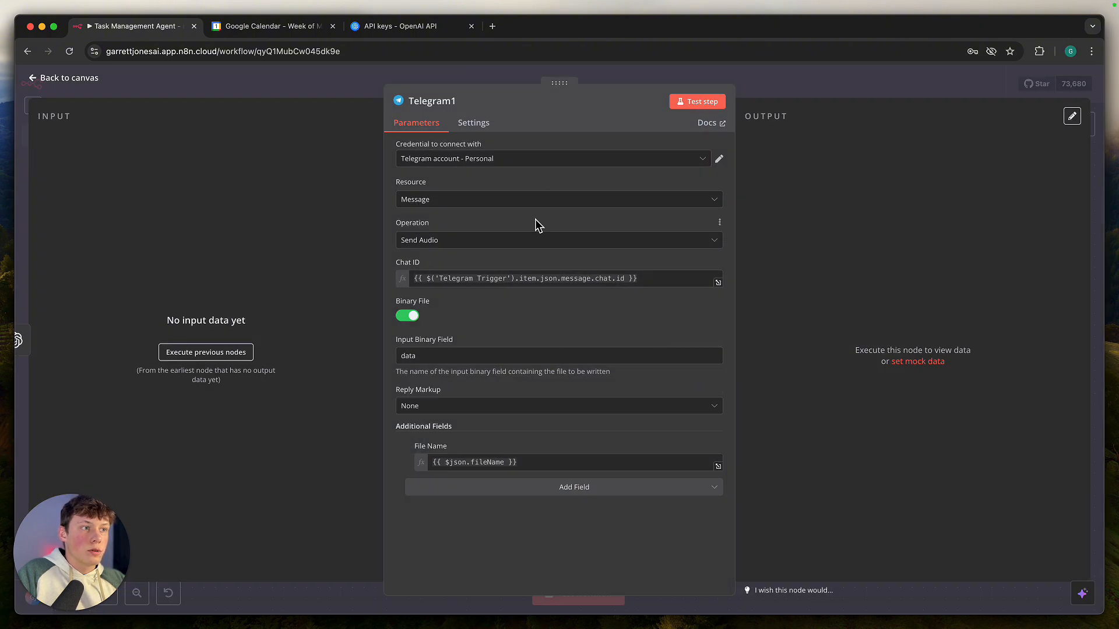
key(Escape)
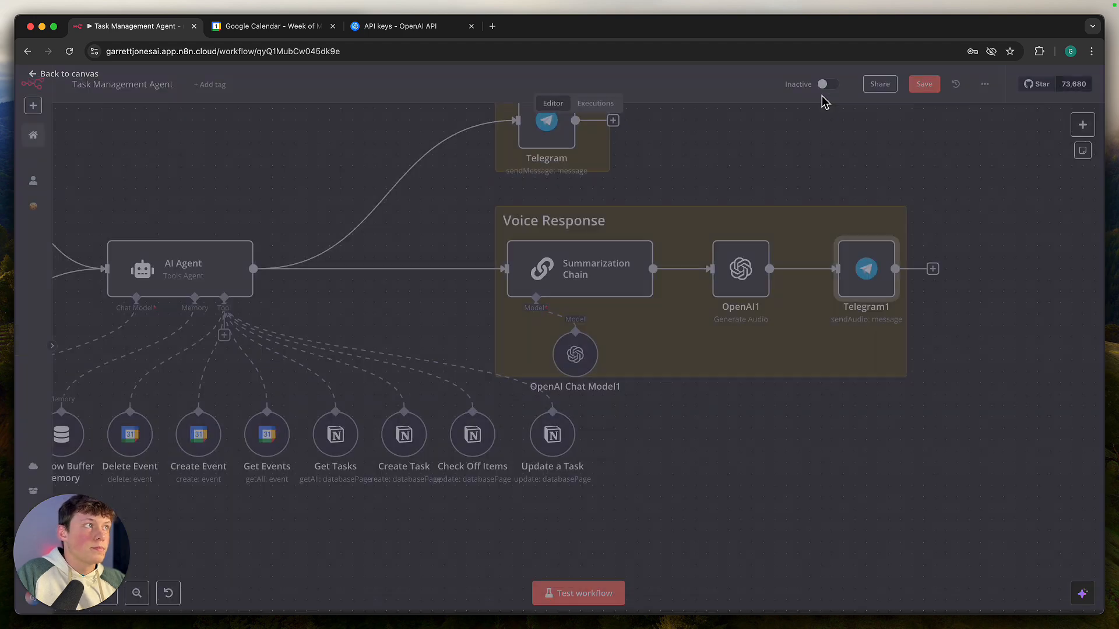
- Highlight the Text Response and Voice Response groups together, clear the selection, and save the workflow
scroll(814, 177, up, 2)
drag(654, 121, 913, 343)
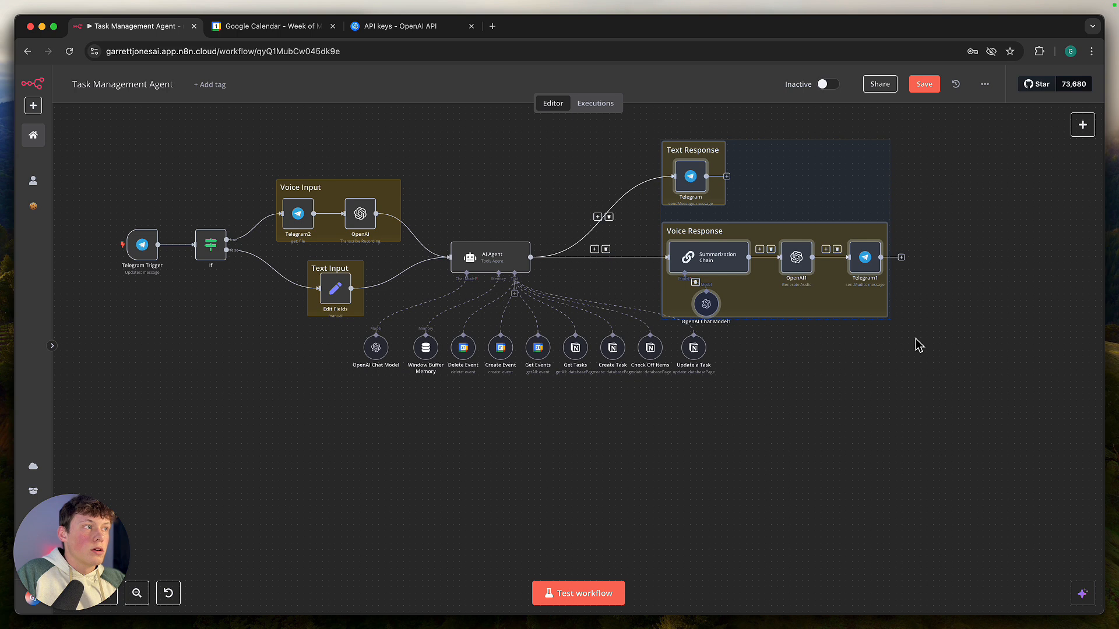
click(808, 353)
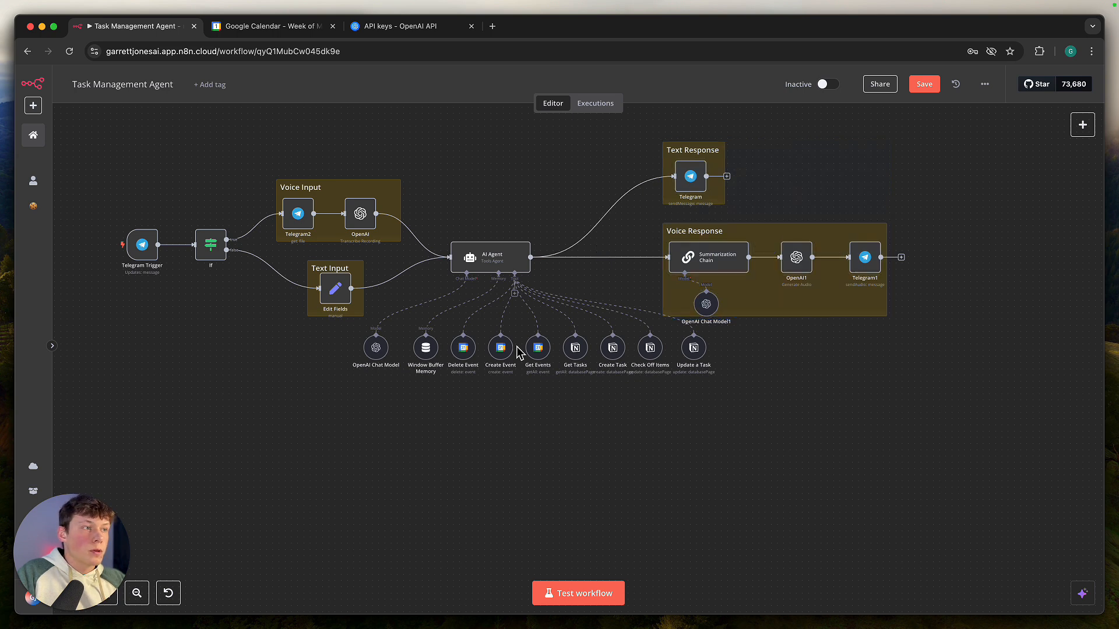
key(super+s)
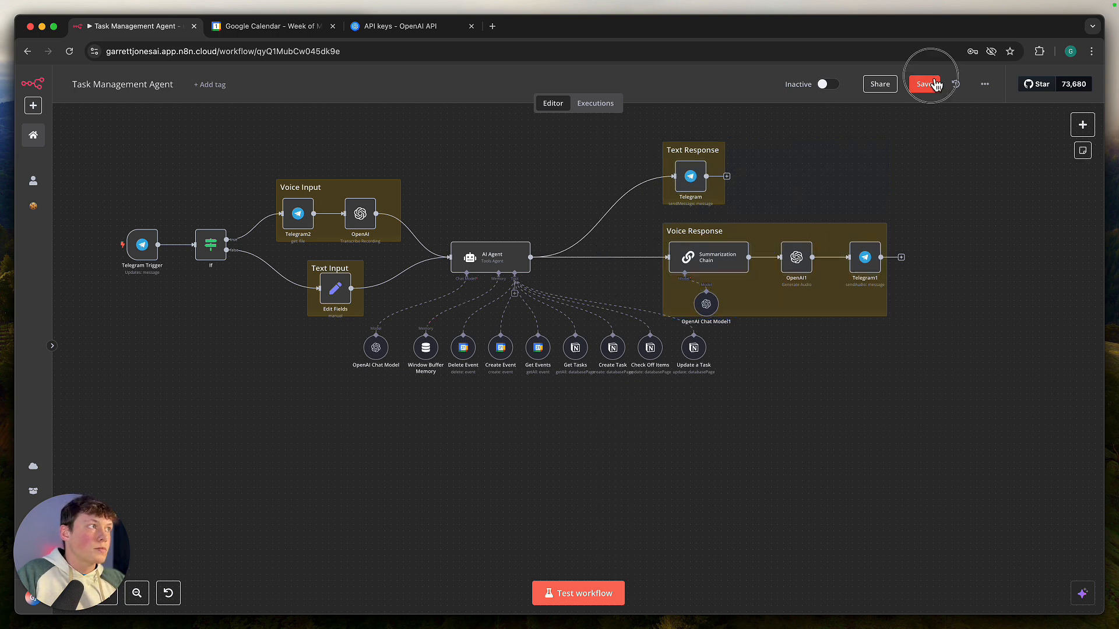
key(1)
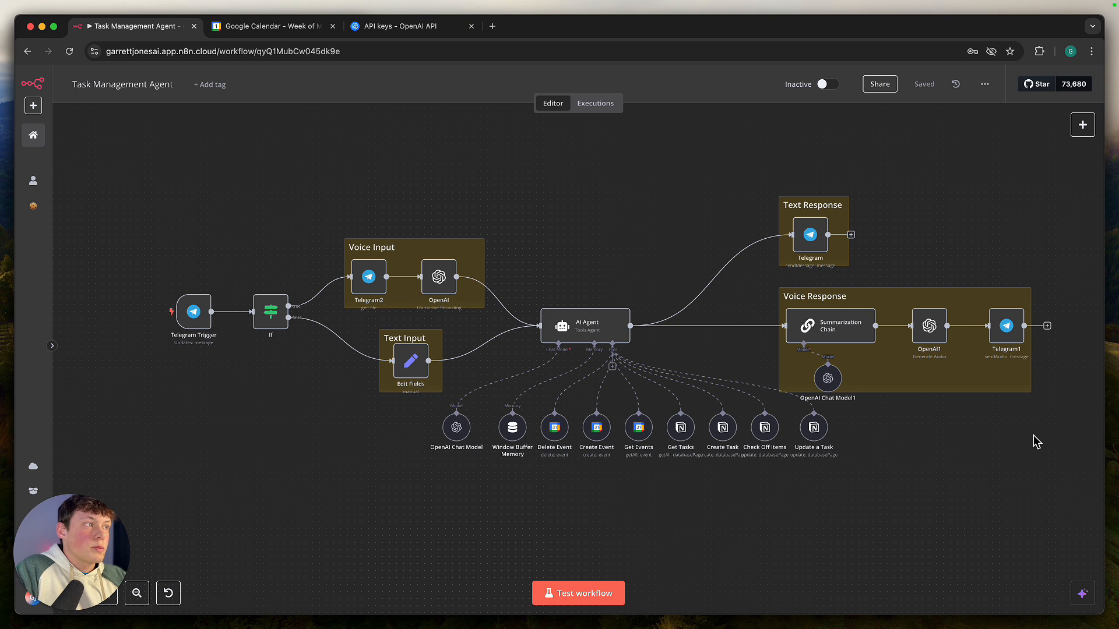